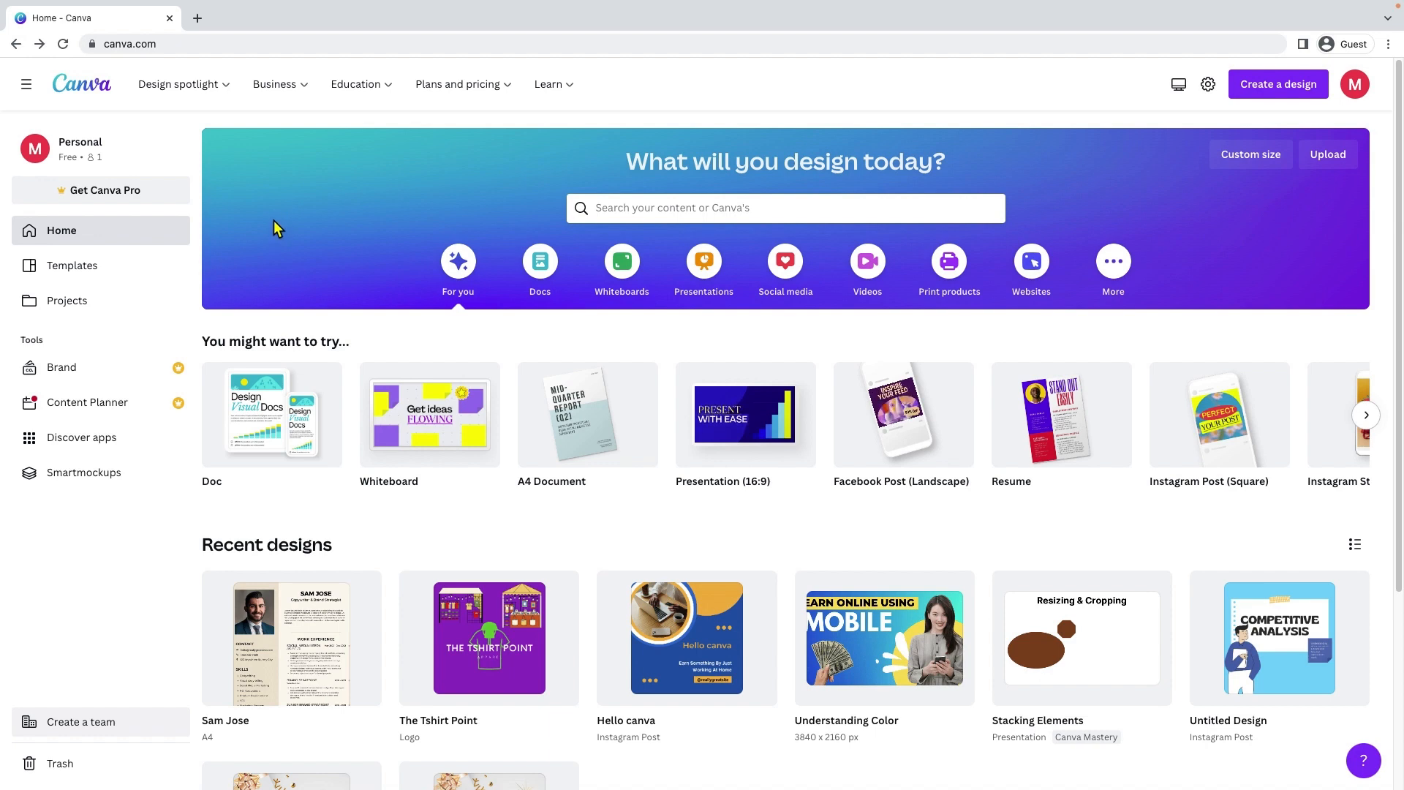
Search the templates for "business card (portrait)" and browse the portrait card designs
click(716, 208)
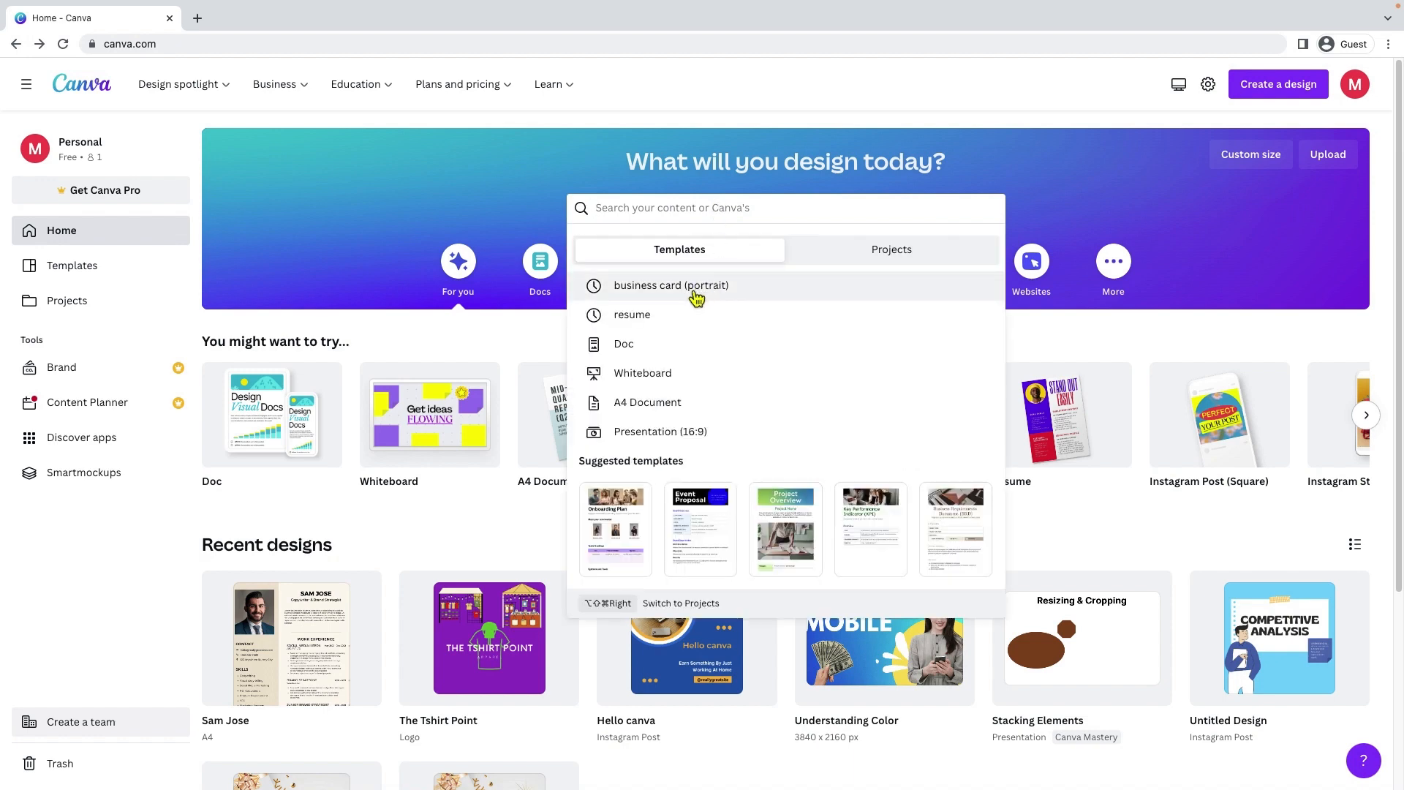
click(634, 293)
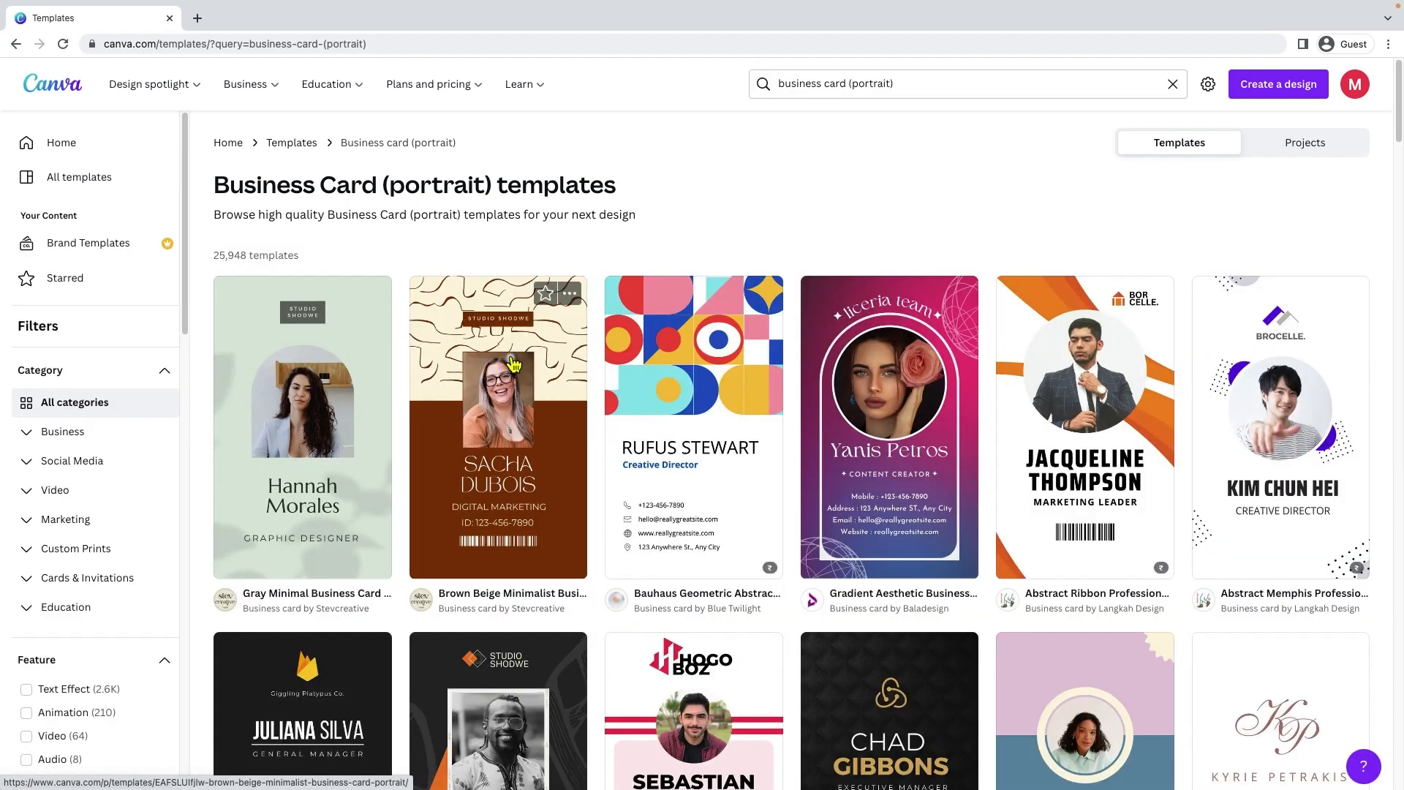
scroll(514, 363, down, 8)
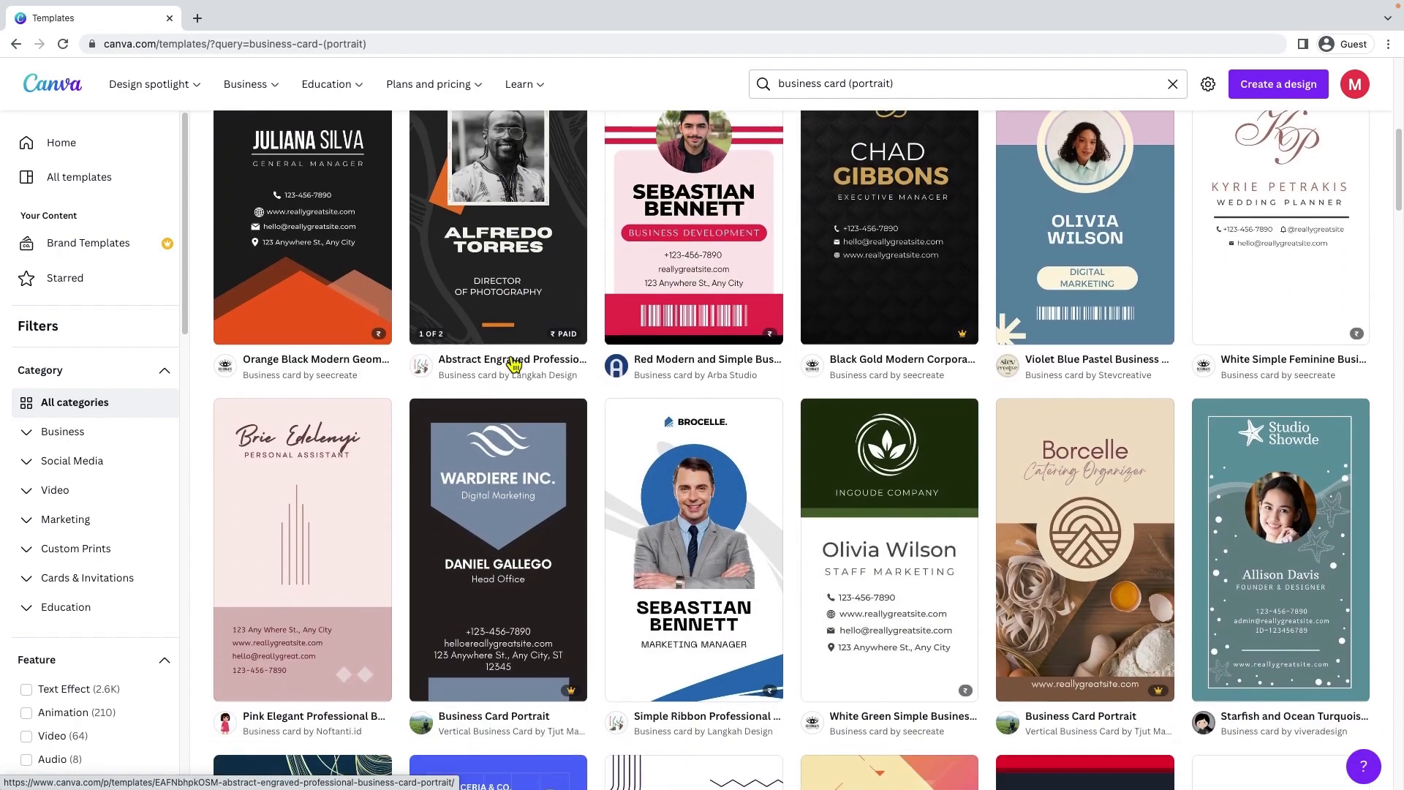
scroll(515, 364, down, 7)
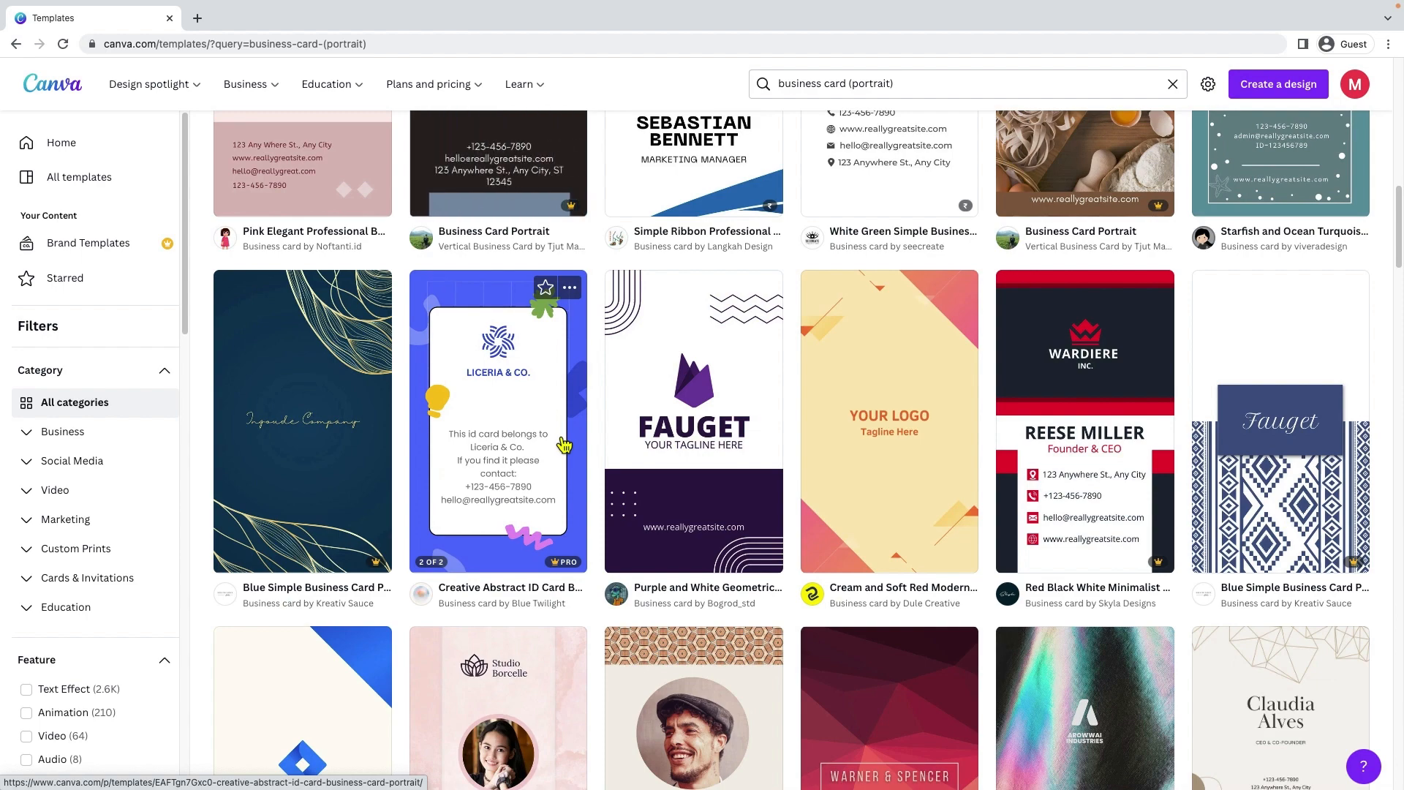
scroll(565, 444, up, 15)
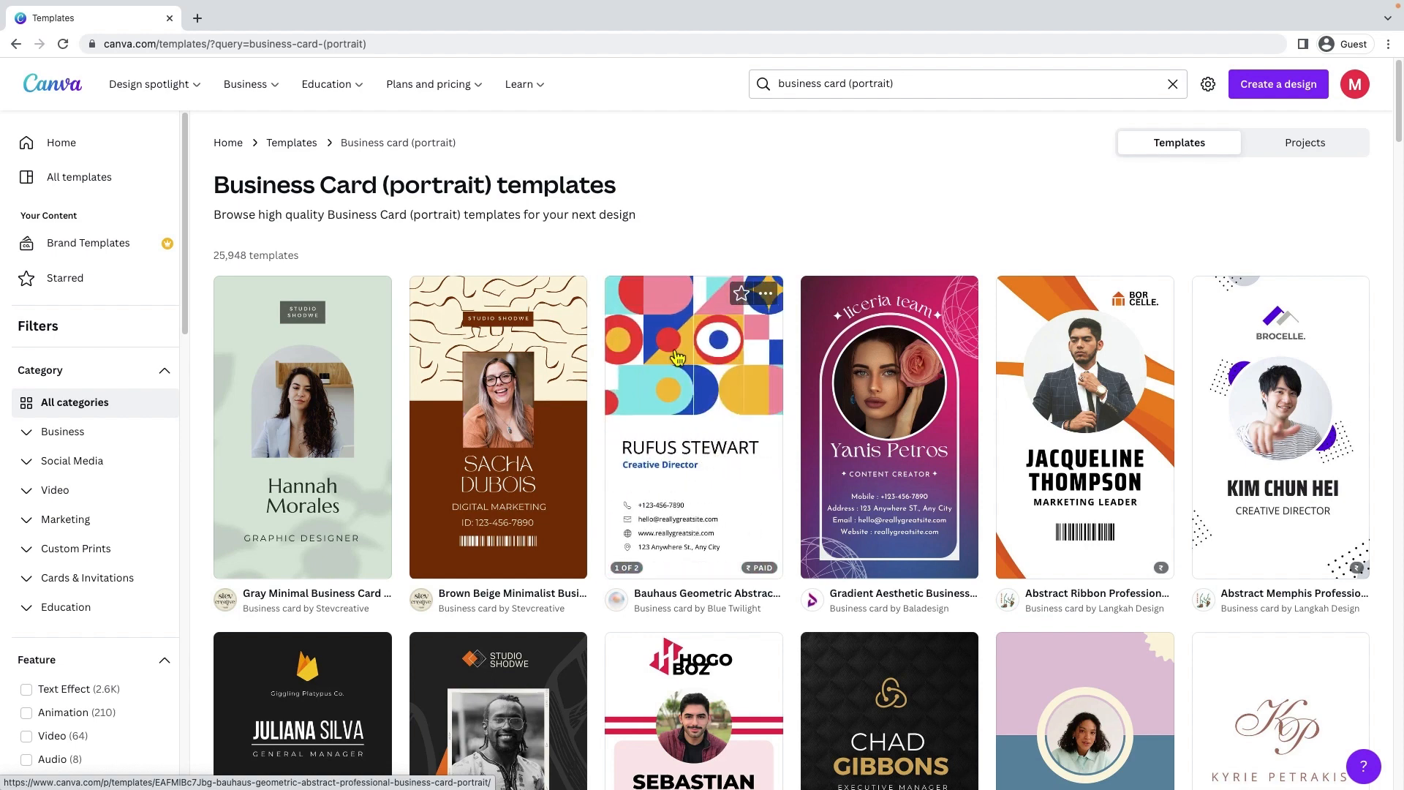
Shorten the template search to "business card" and open the suggested Business card template category
drag(848, 84, 1043, 86)
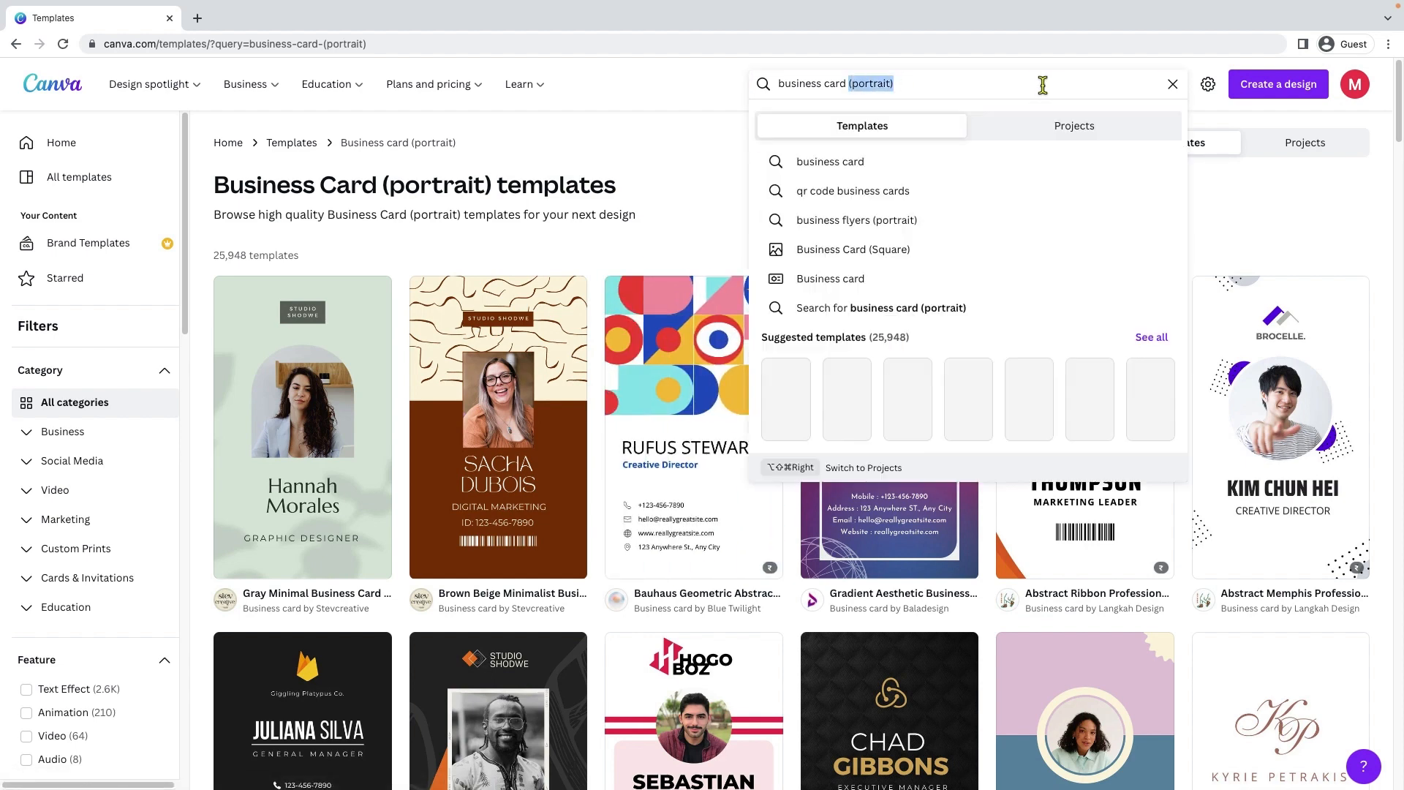
key(BackSpace)
key(BackSpace)
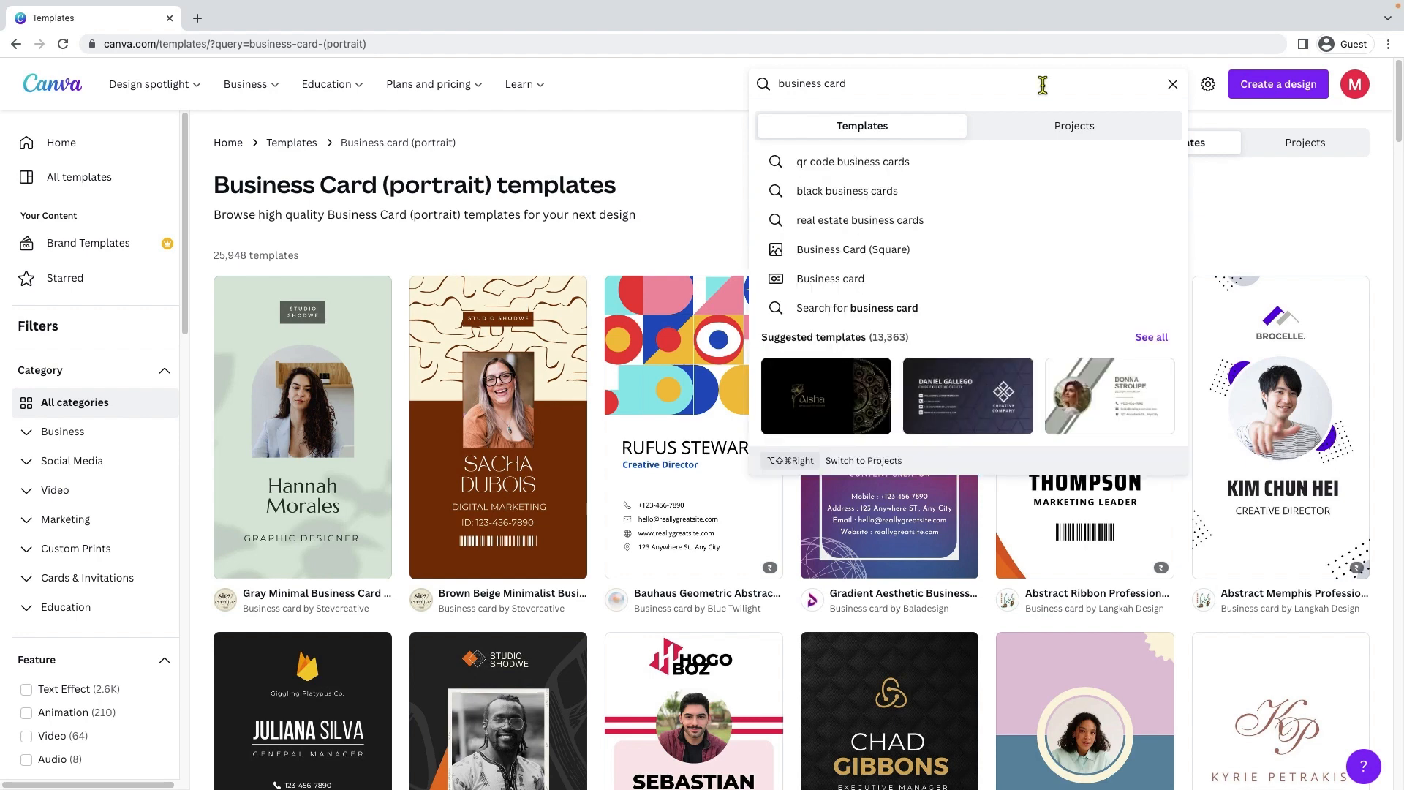
click(867, 280)
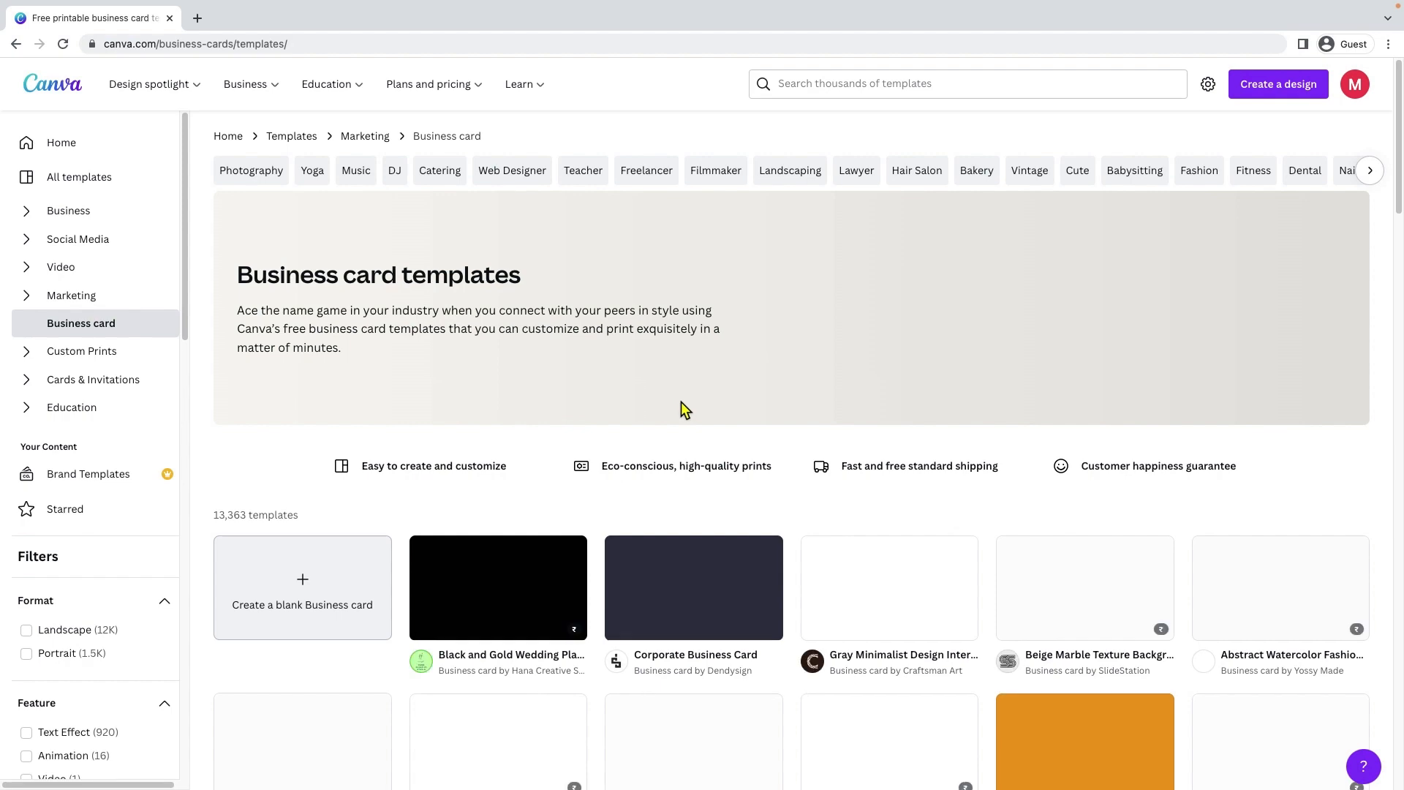
Browse the business card templates and create a blank business card design
scroll(807, 299, down, 6)
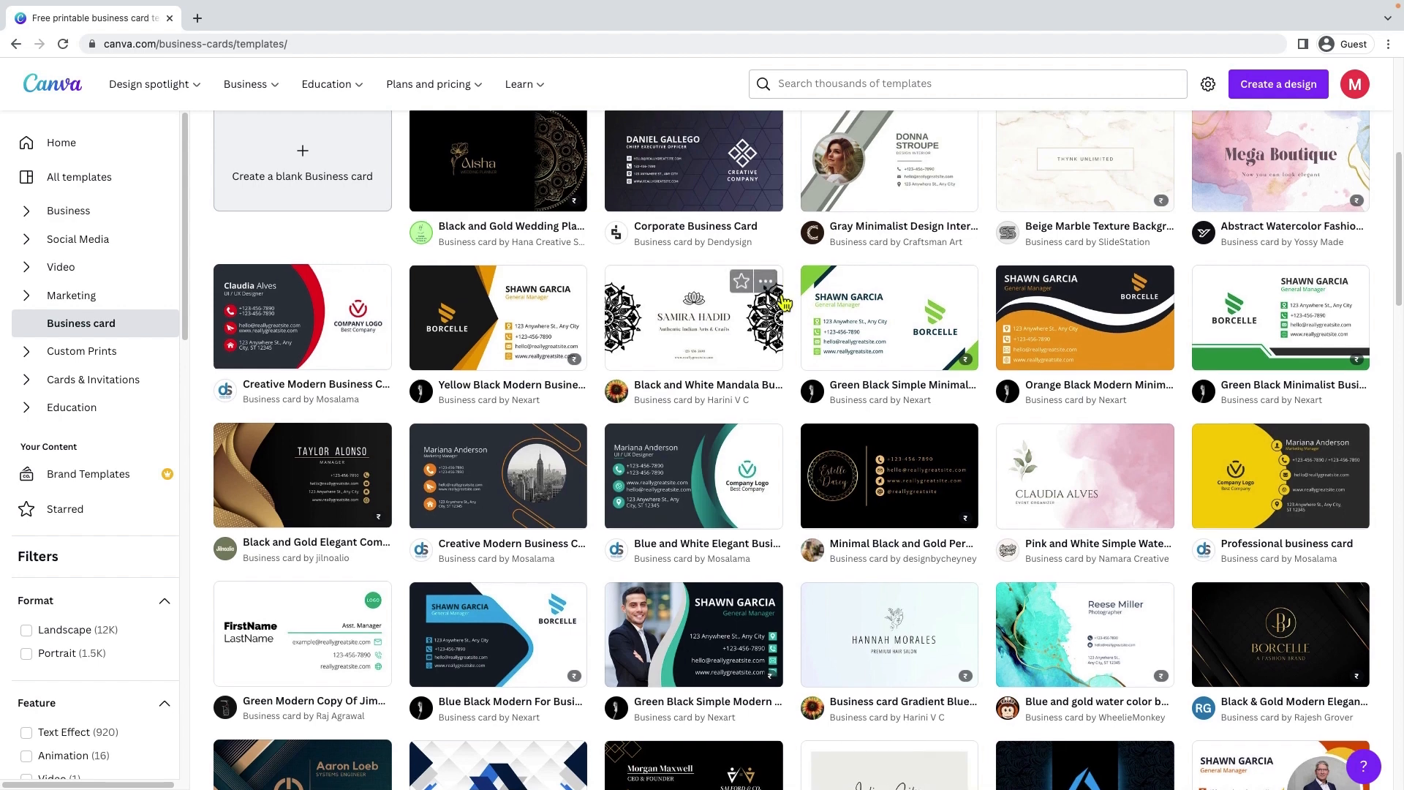
scroll(783, 306, up, 1)
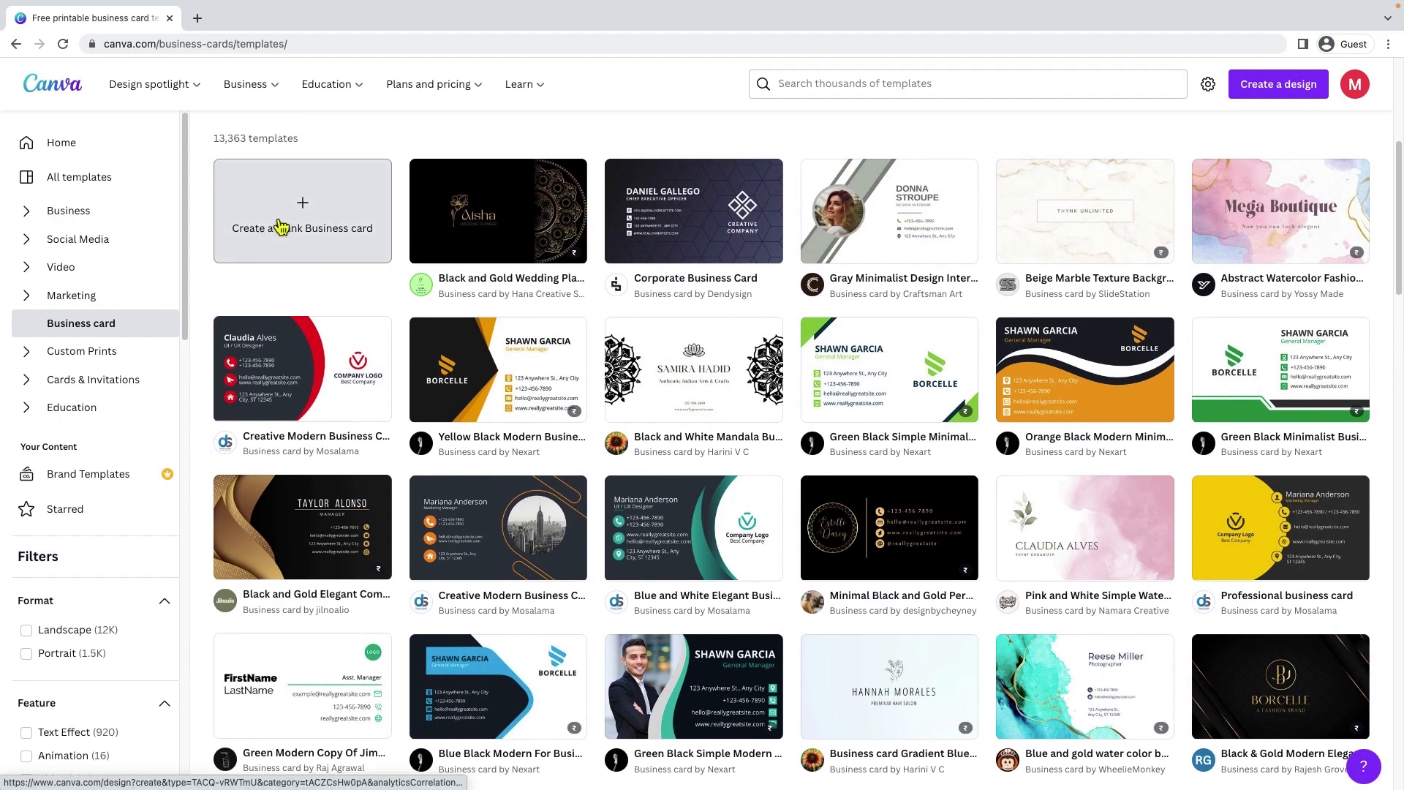
click(310, 220)
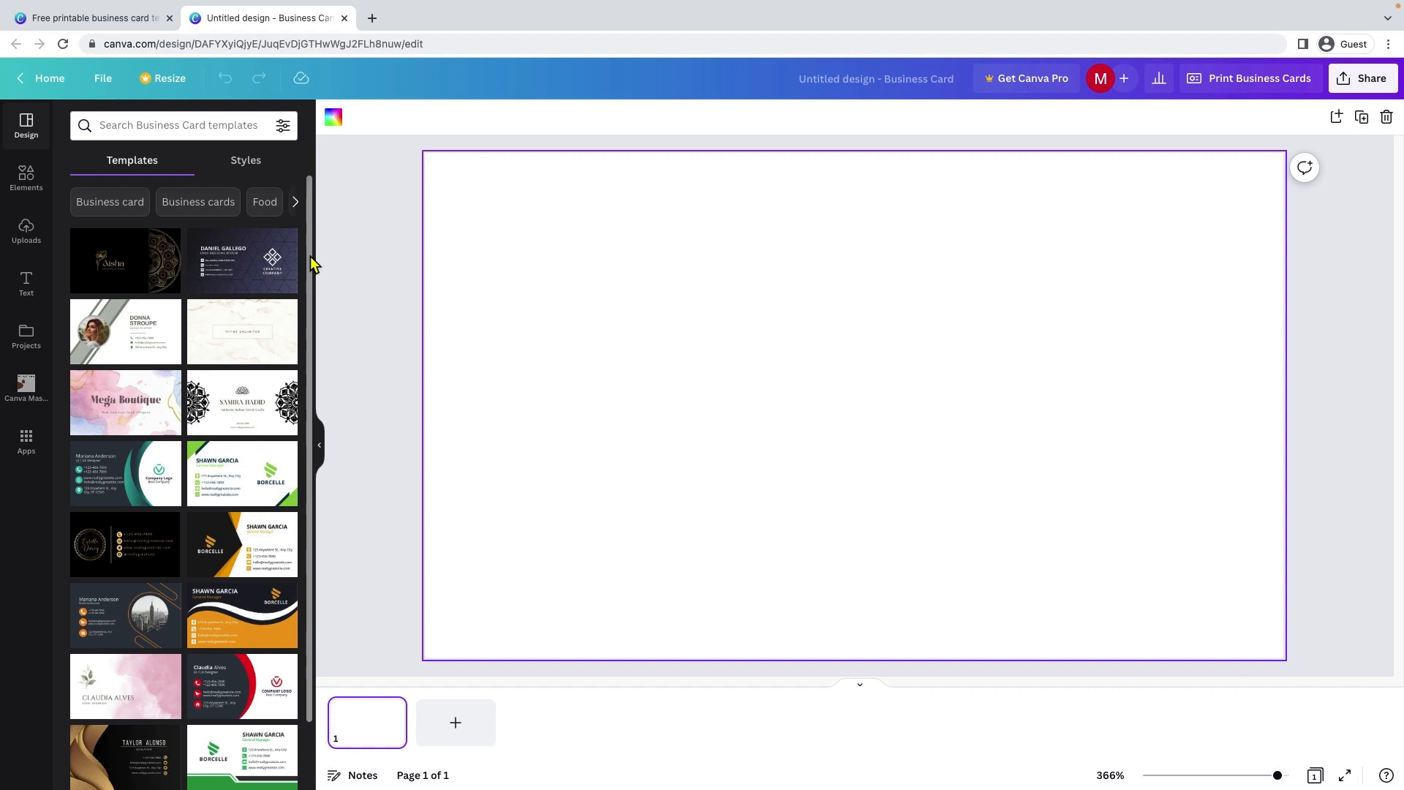
Apply both pages of the Yellow Black Modern Business Card template to the blank design
scroll(263, 450, down, 2)
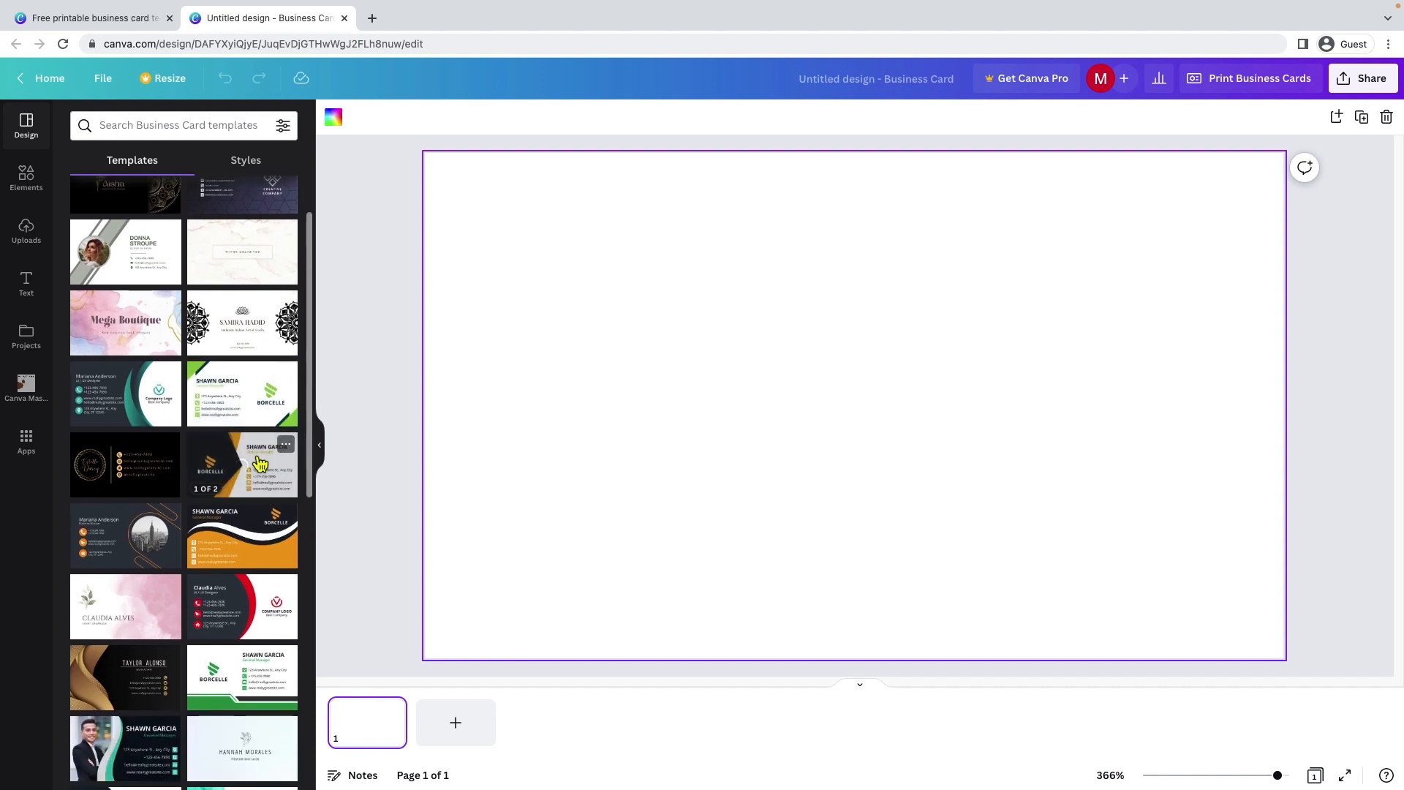
click(260, 463)
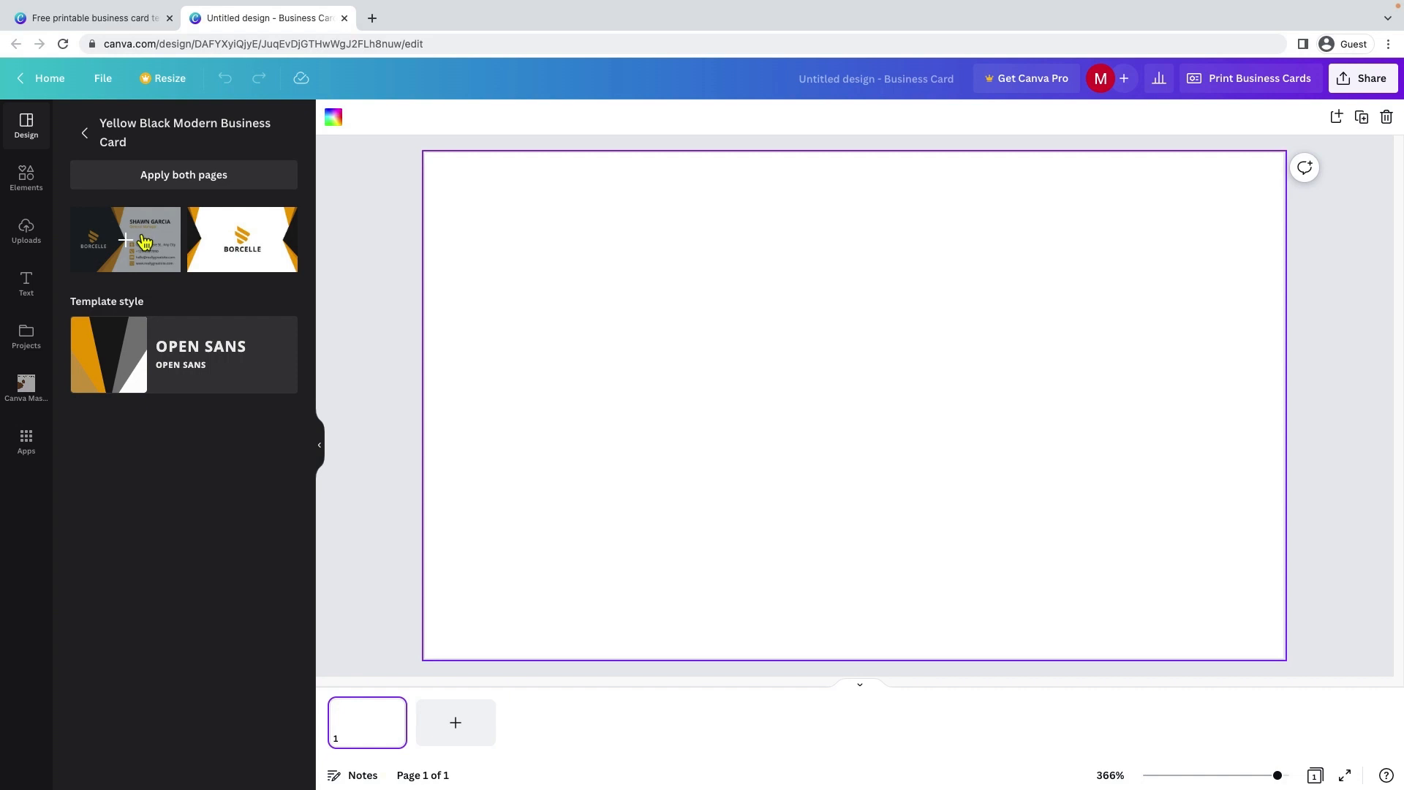
click(207, 183)
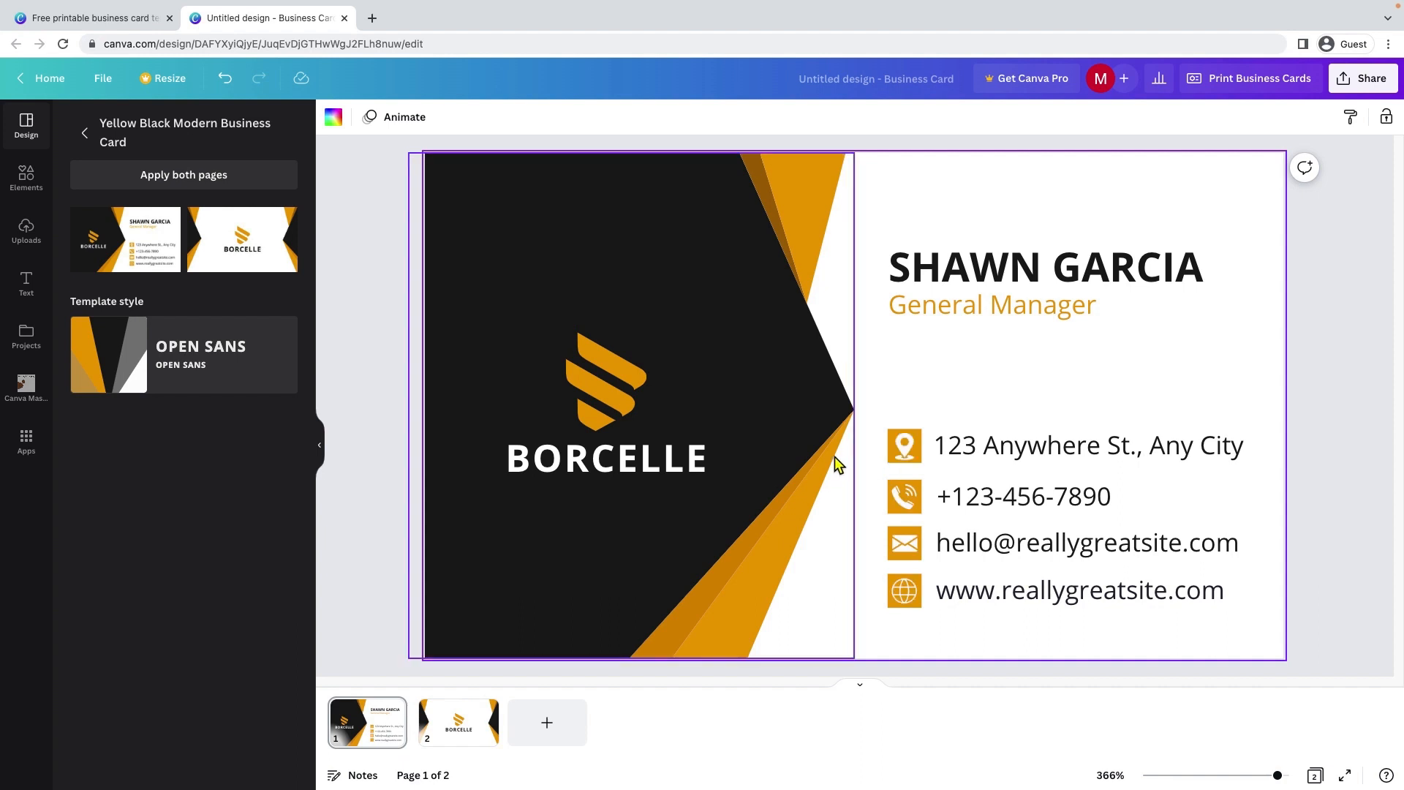
Delete the orange logo graphic and the BORCELLE text from page 2
click(454, 728)
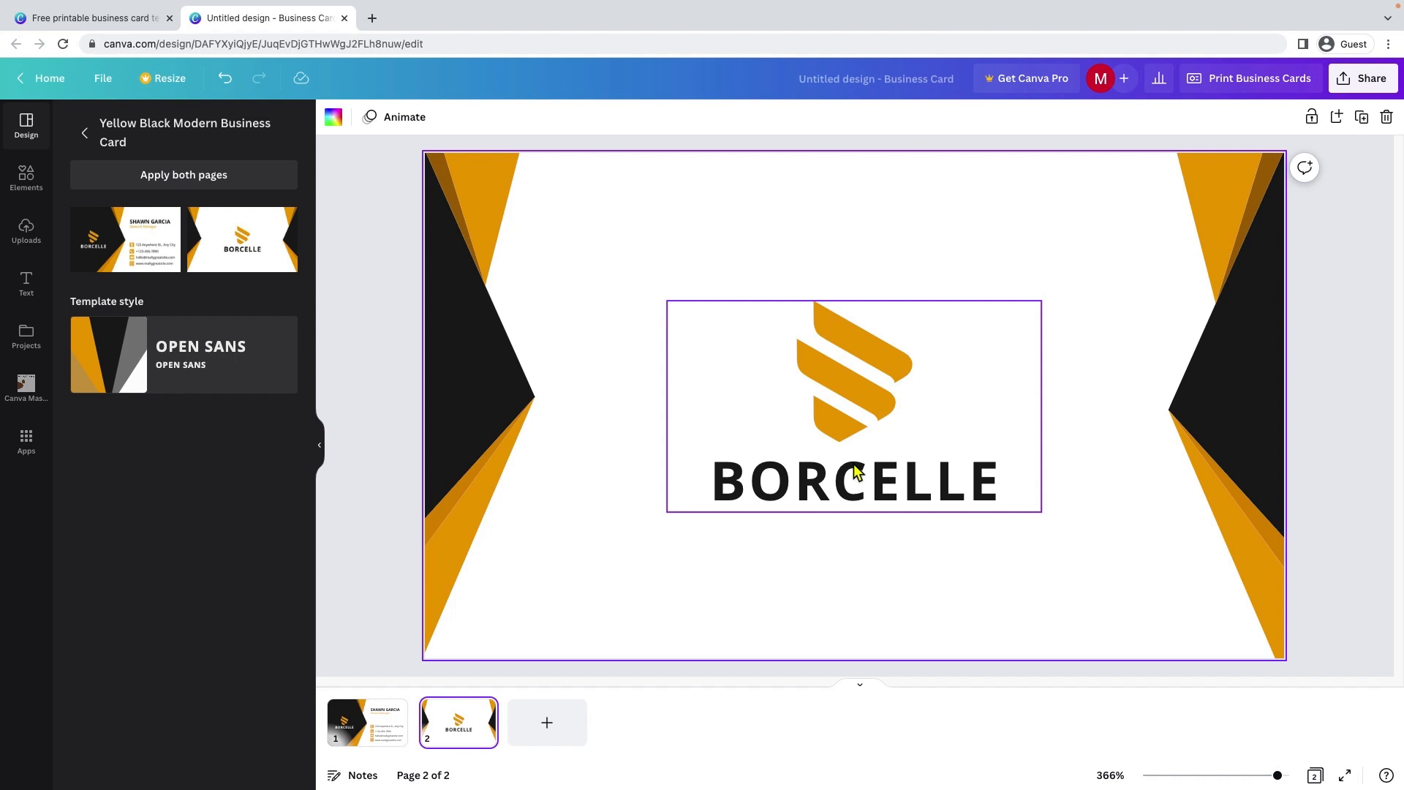
click(854, 414)
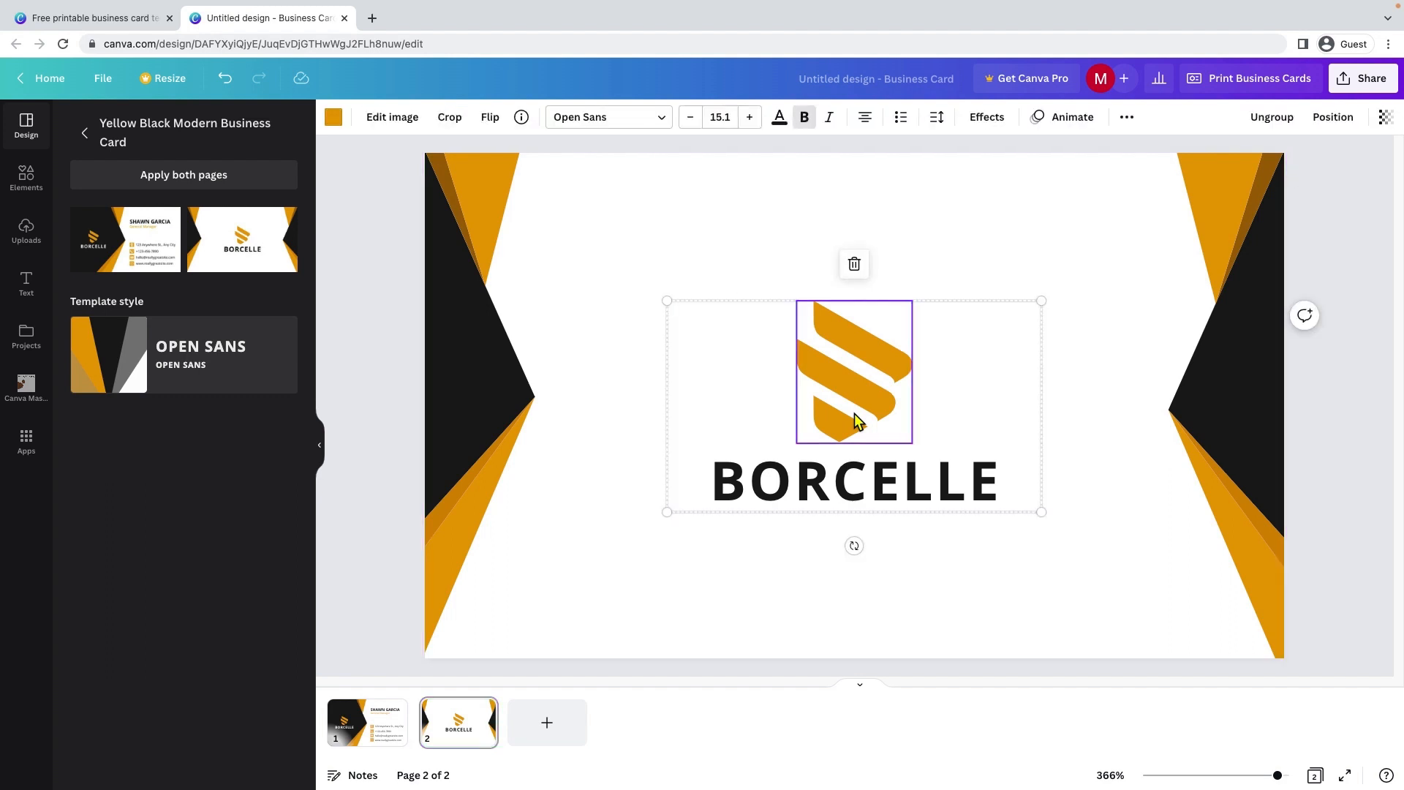
right_click(854, 414)
click(863, 516)
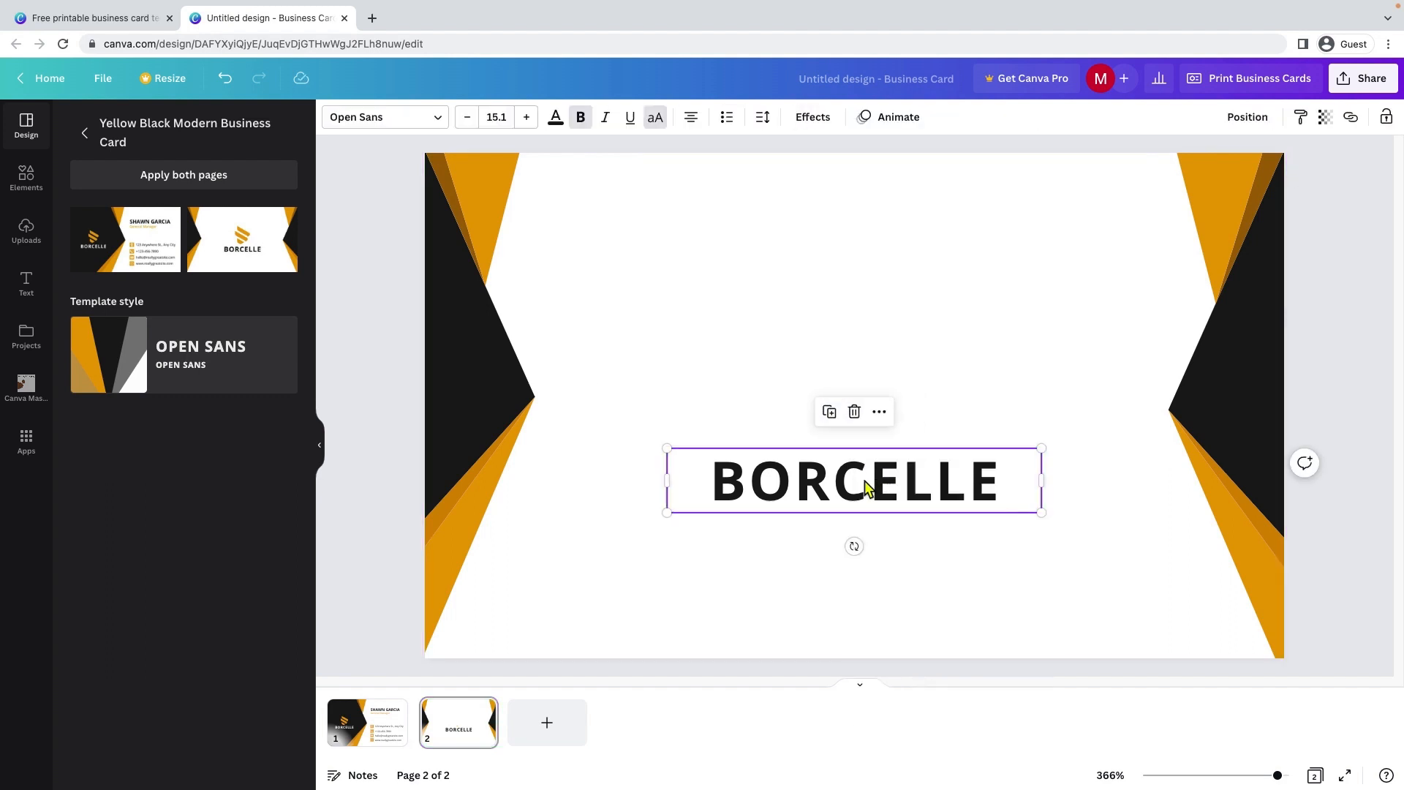
right_click(865, 483)
click(916, 587)
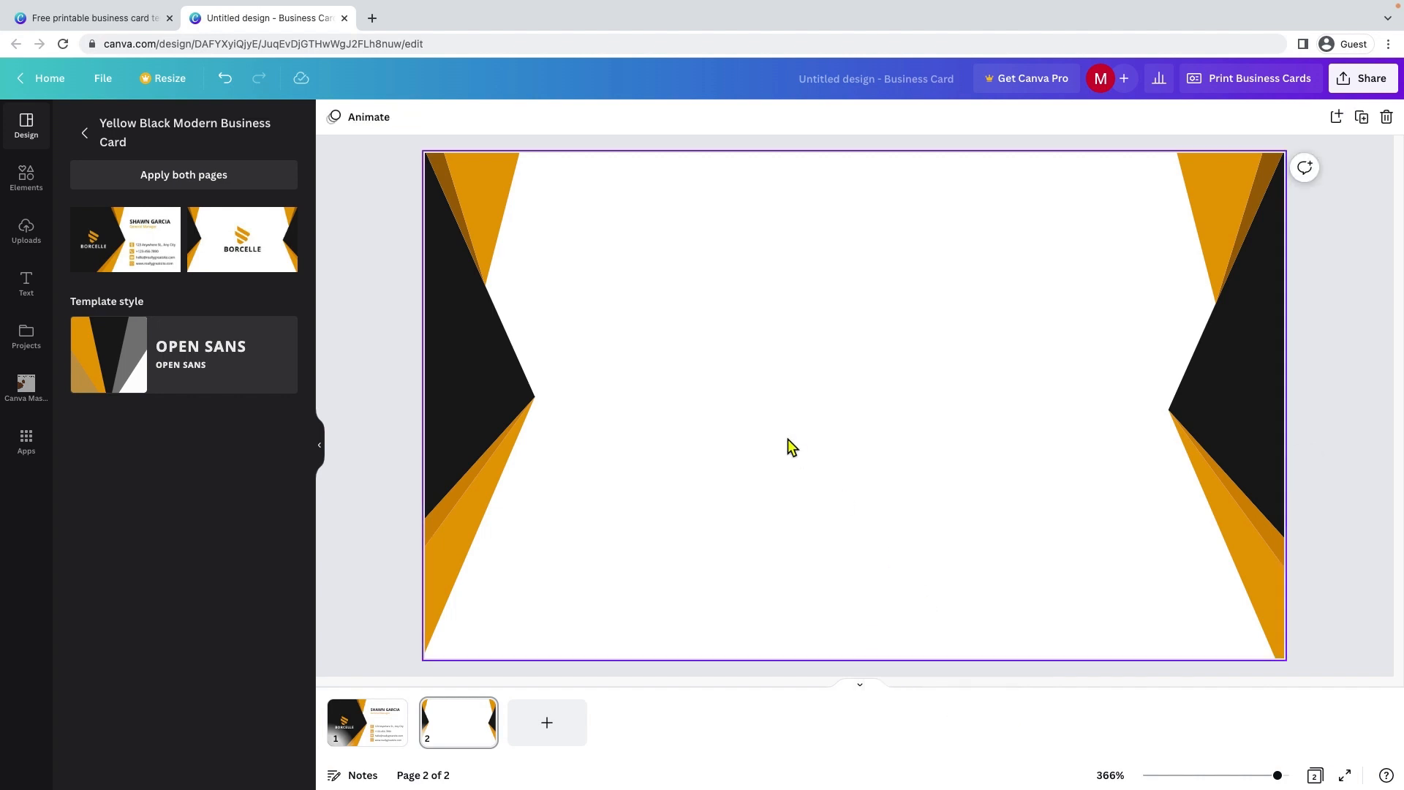
Search the elements for "logo", show all graphics, and add the spread-winged eagle to page 2
click(28, 188)
click(173, 125)
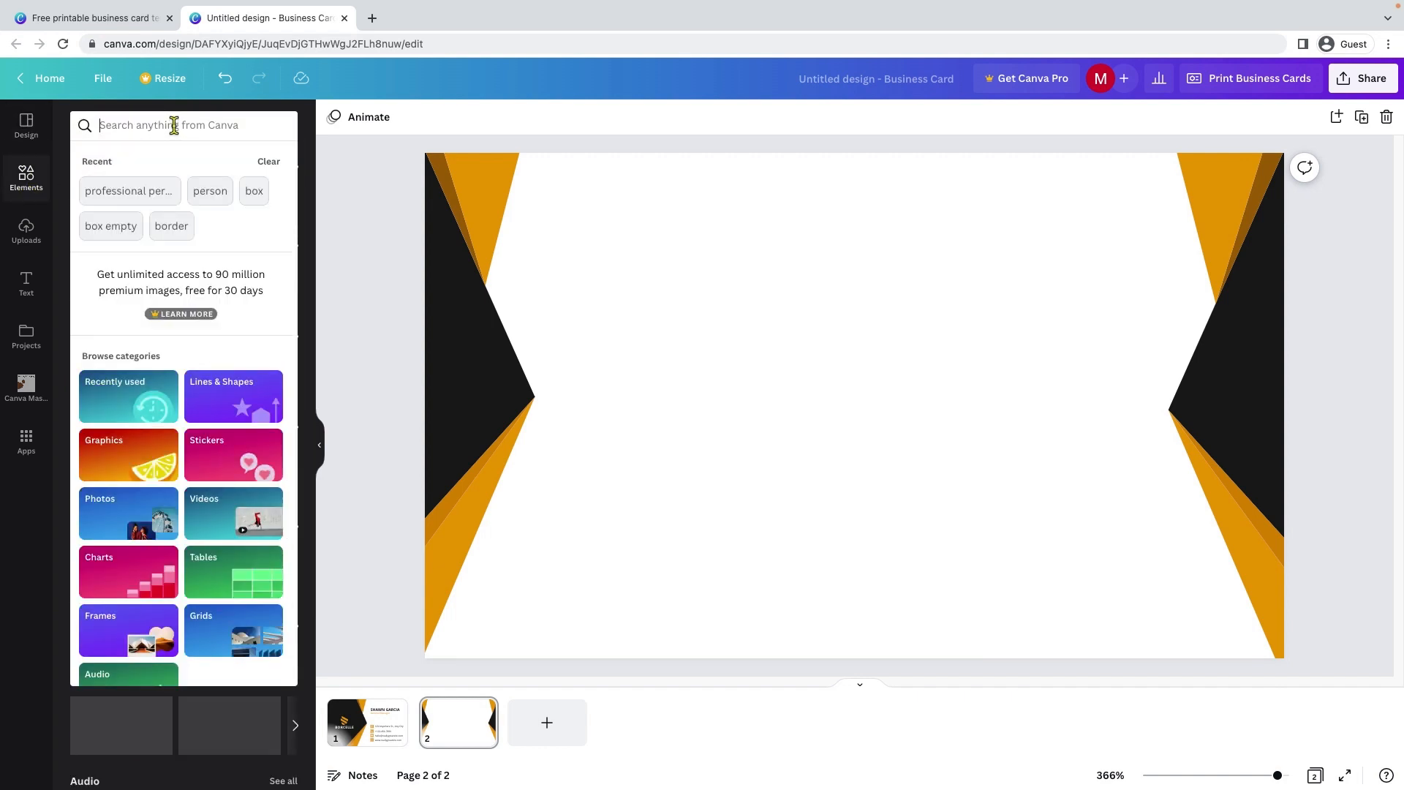
text(logo)
key(Return)
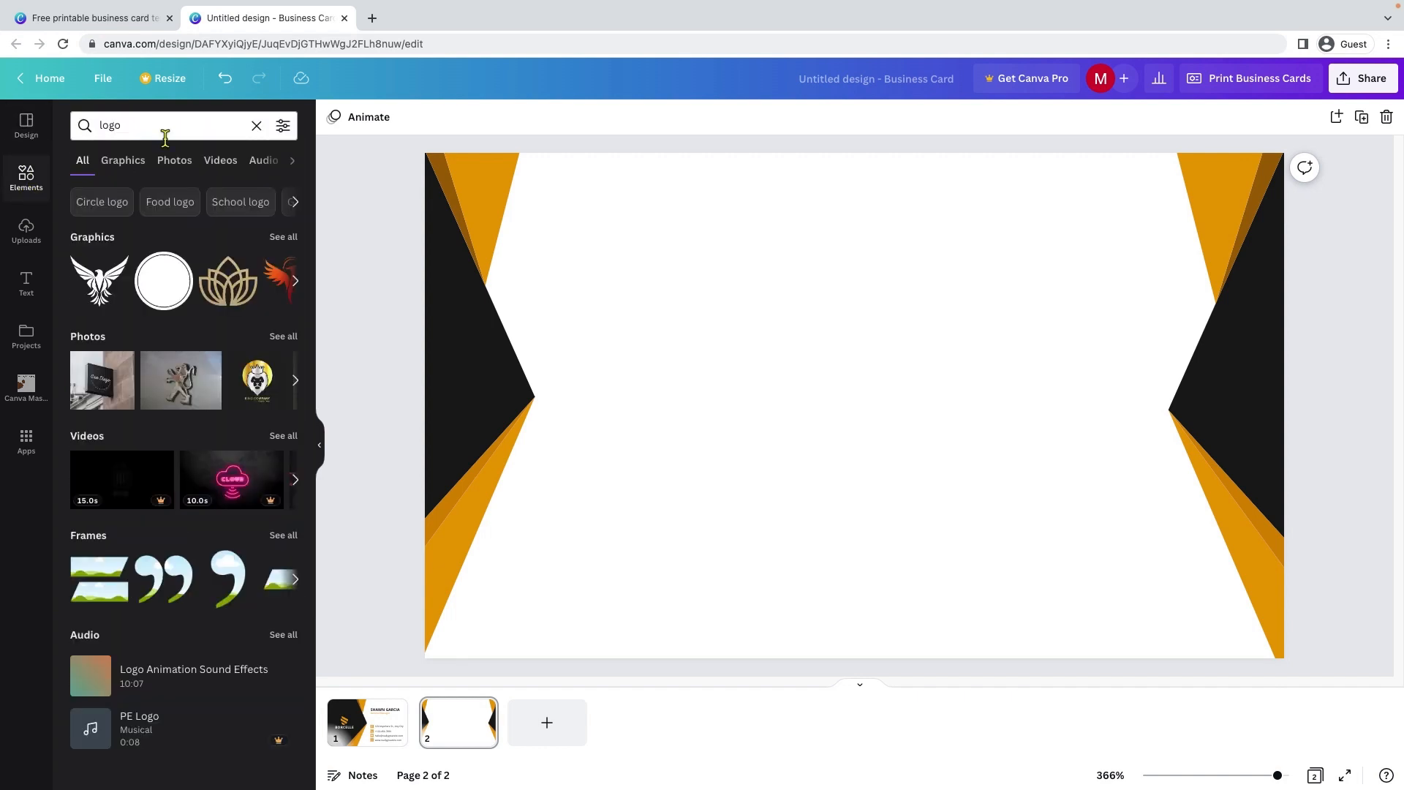
click(276, 238)
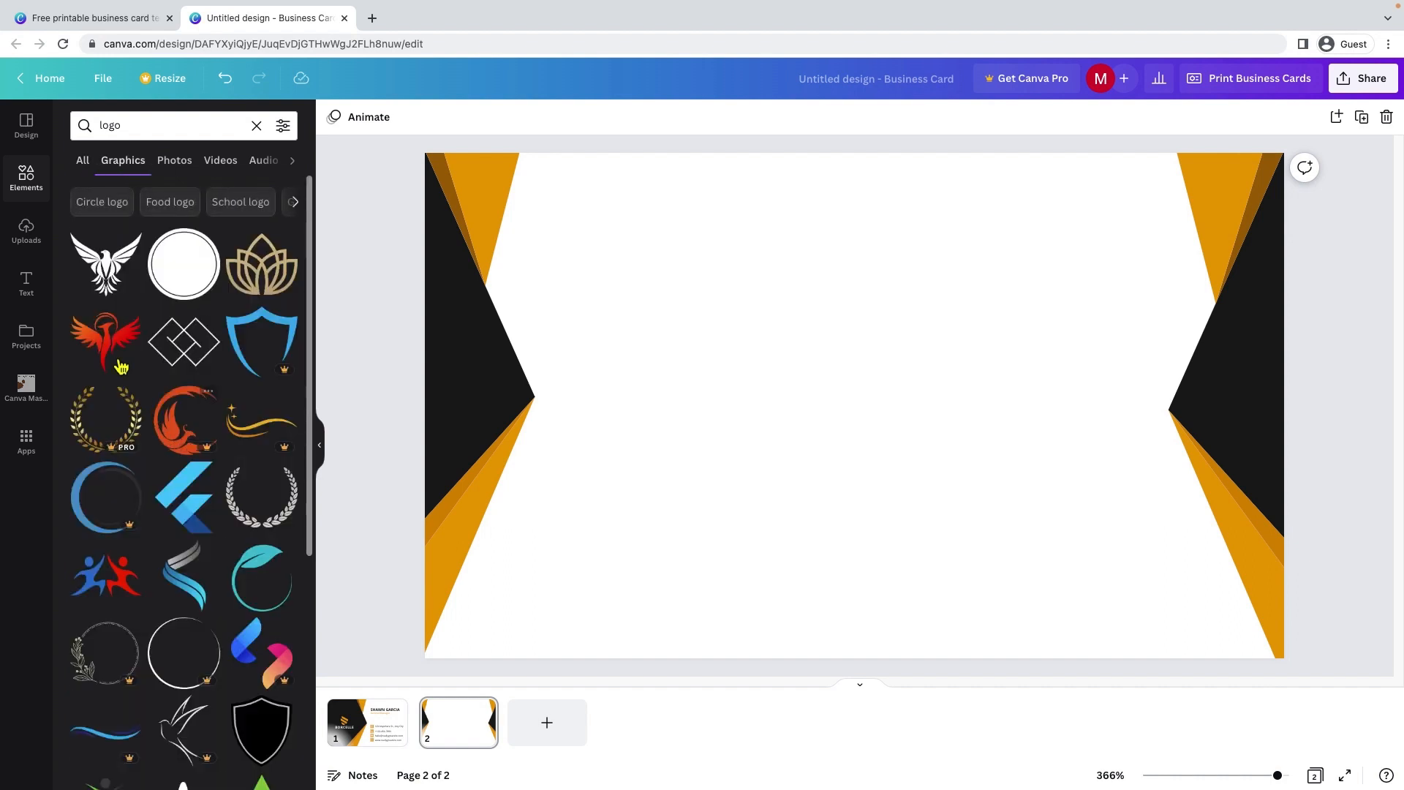
click(106, 280)
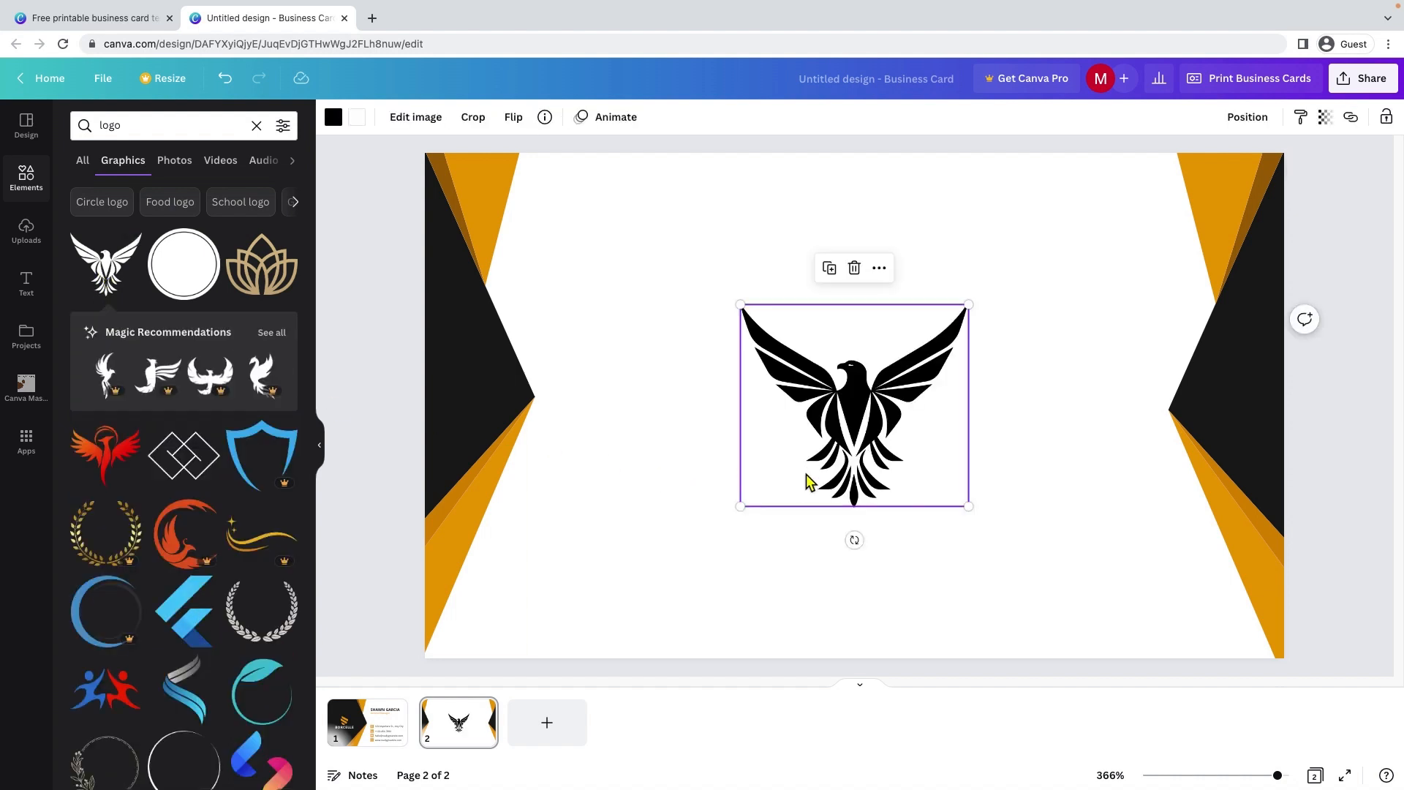
Enlarge the eagle logo and position it in the middle of page 2, slightly above the vertical centre
drag(743, 505, 621, 613)
drag(837, 477, 890, 402)
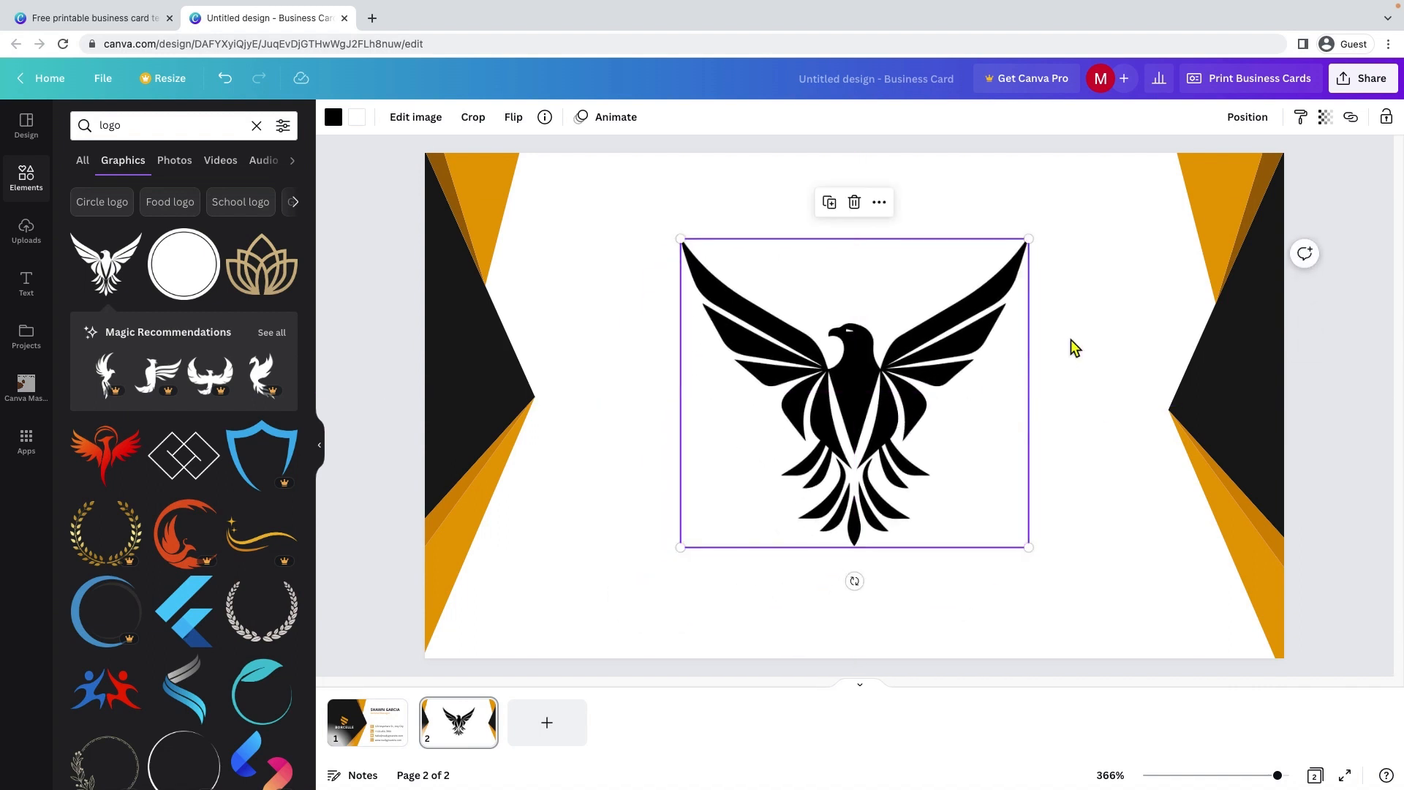
click(1076, 341)
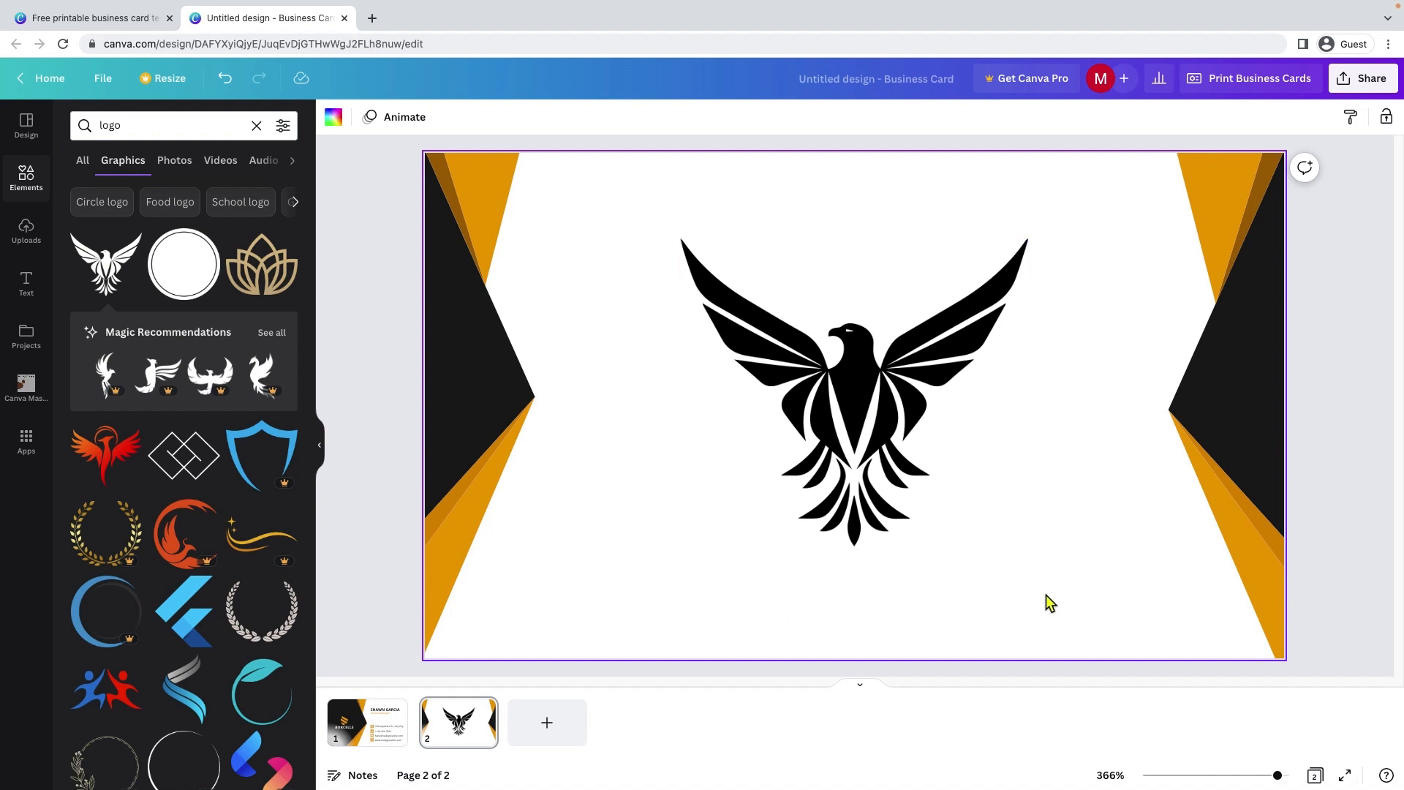
Examine the editable name, job title, address, phone, e-mail and website texts on page 1
click(361, 734)
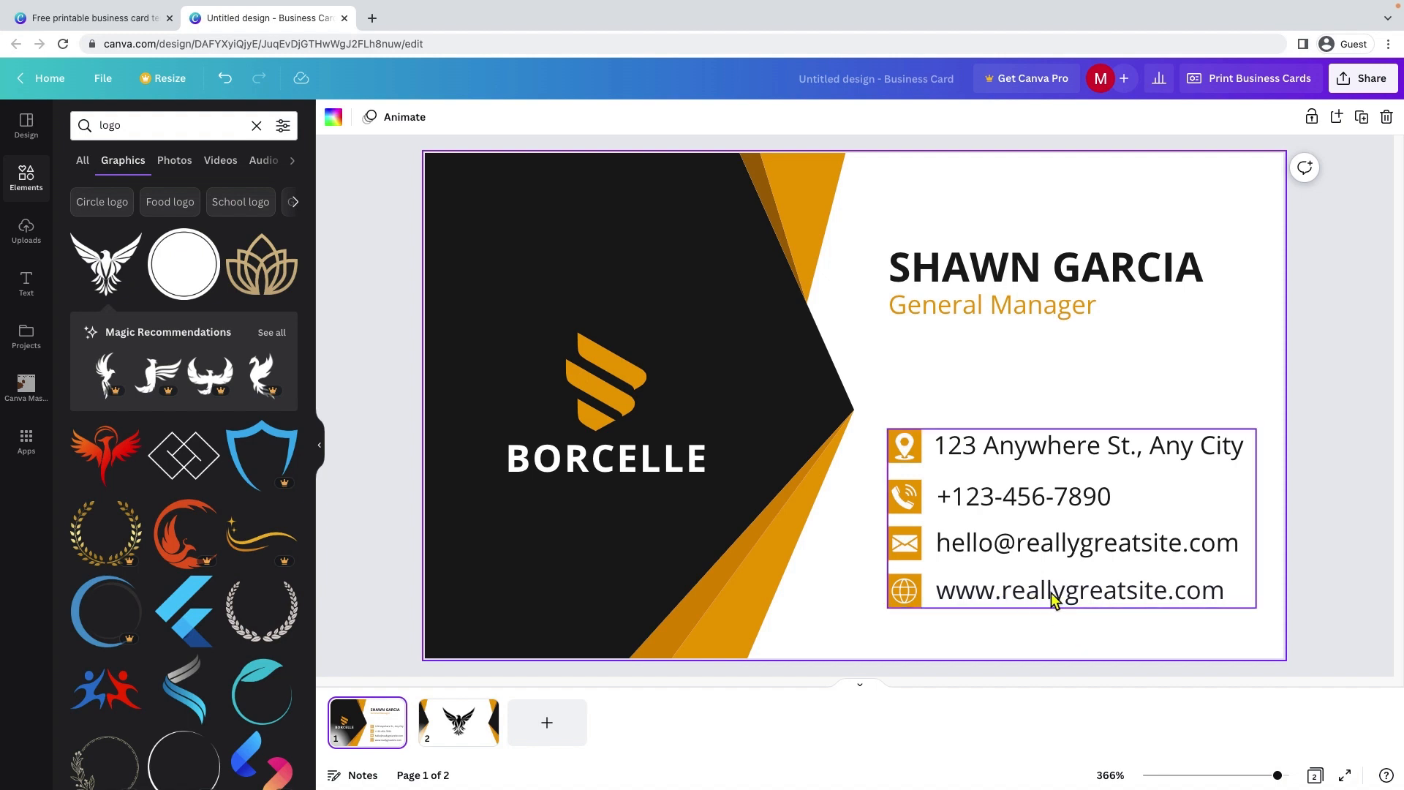
click(991, 275)
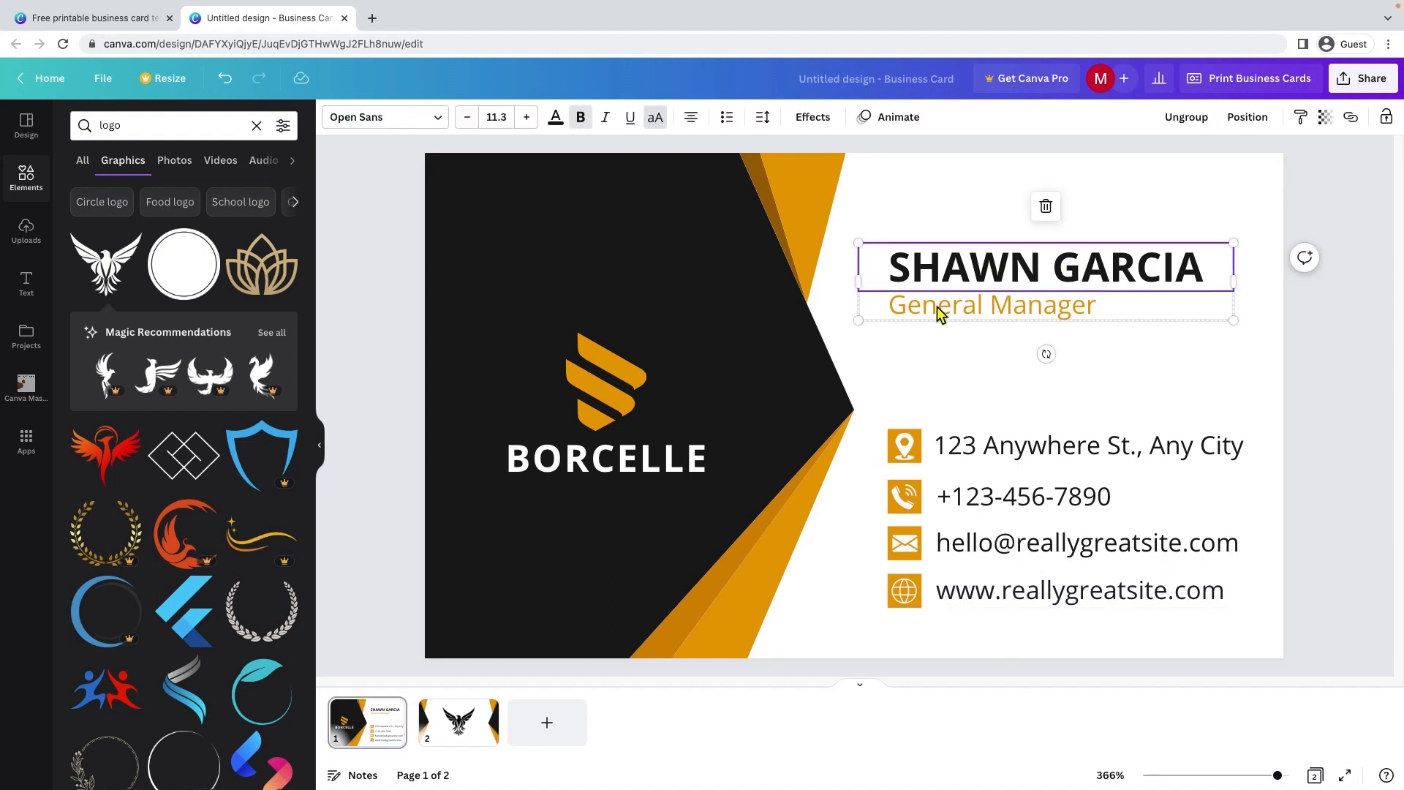
click(942, 313)
click(1071, 268)
click(982, 303)
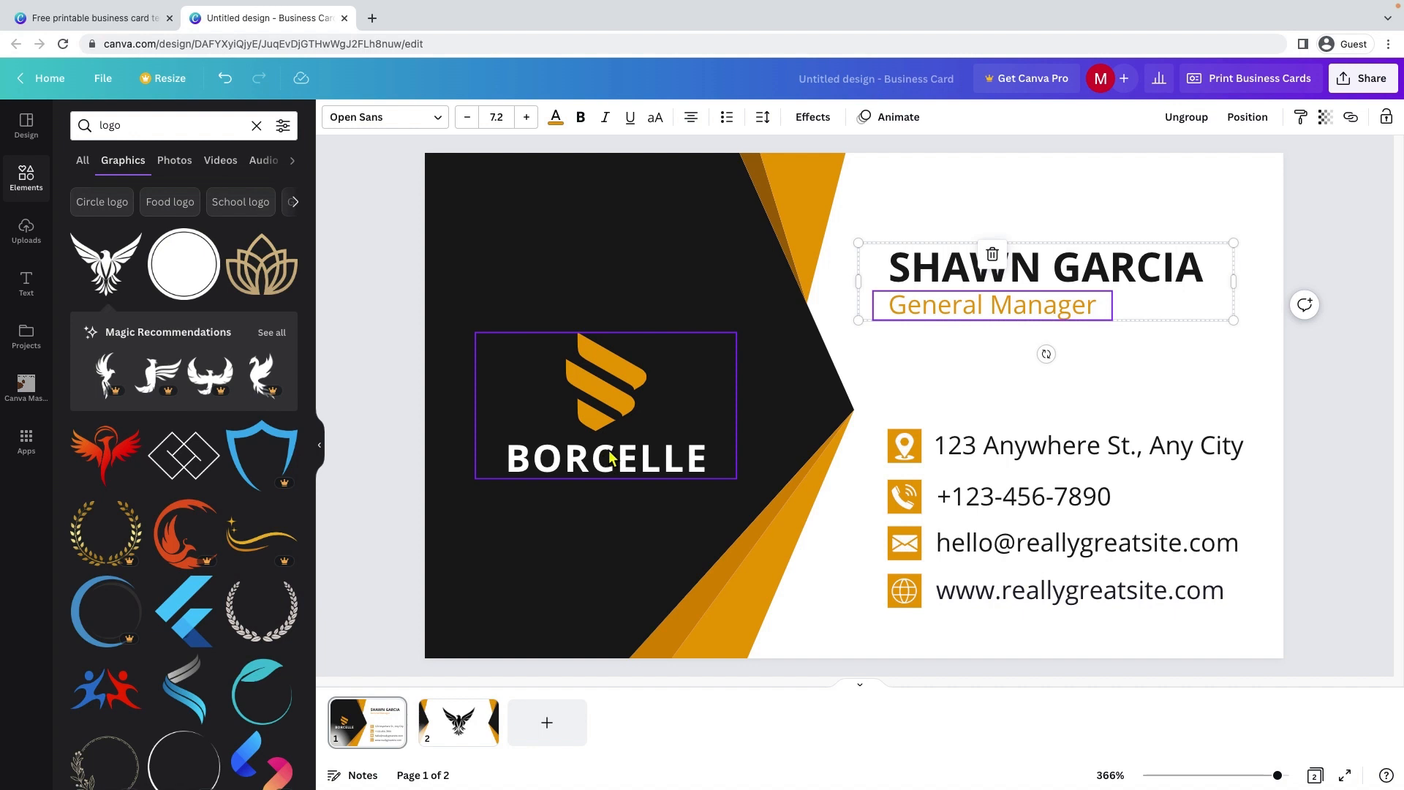
click(1043, 446)
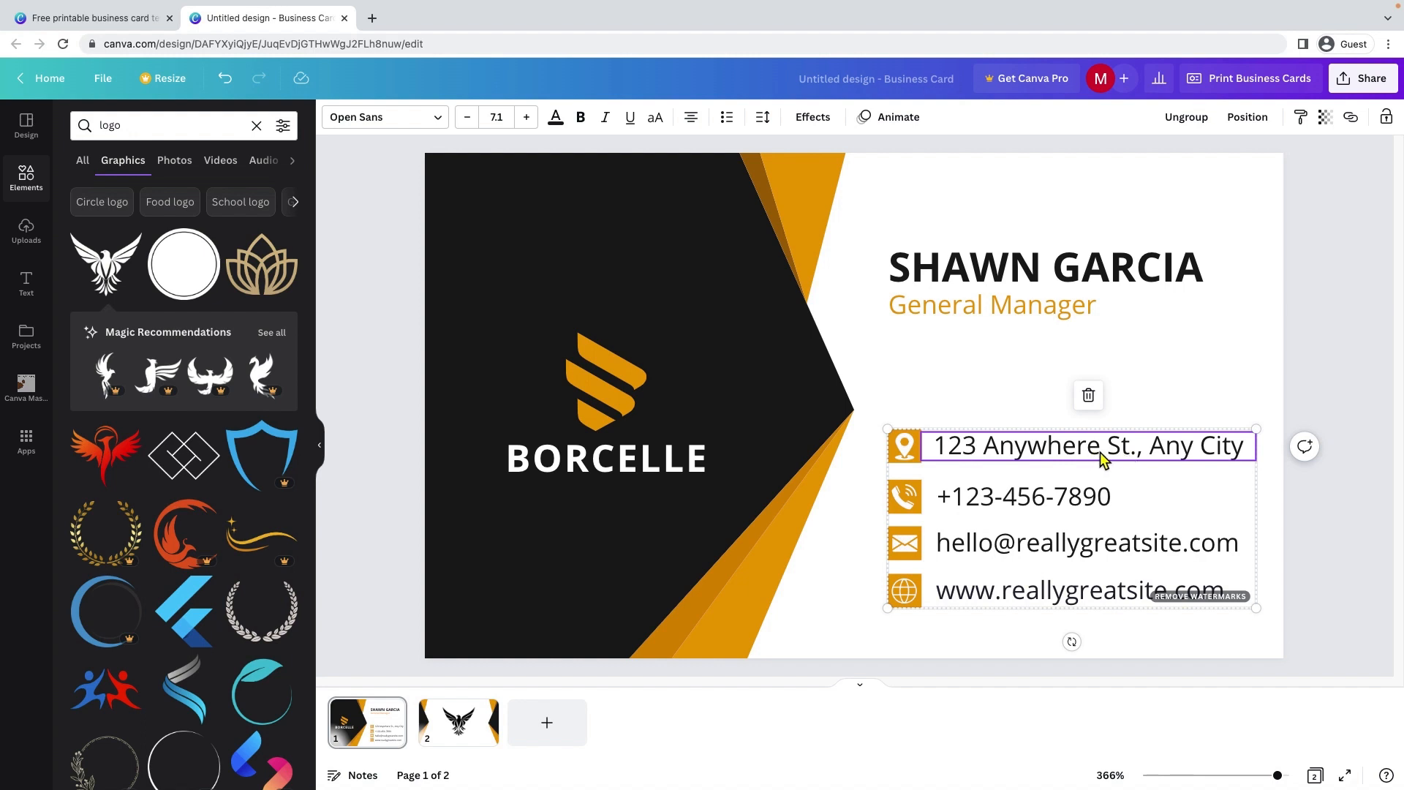
click(989, 511)
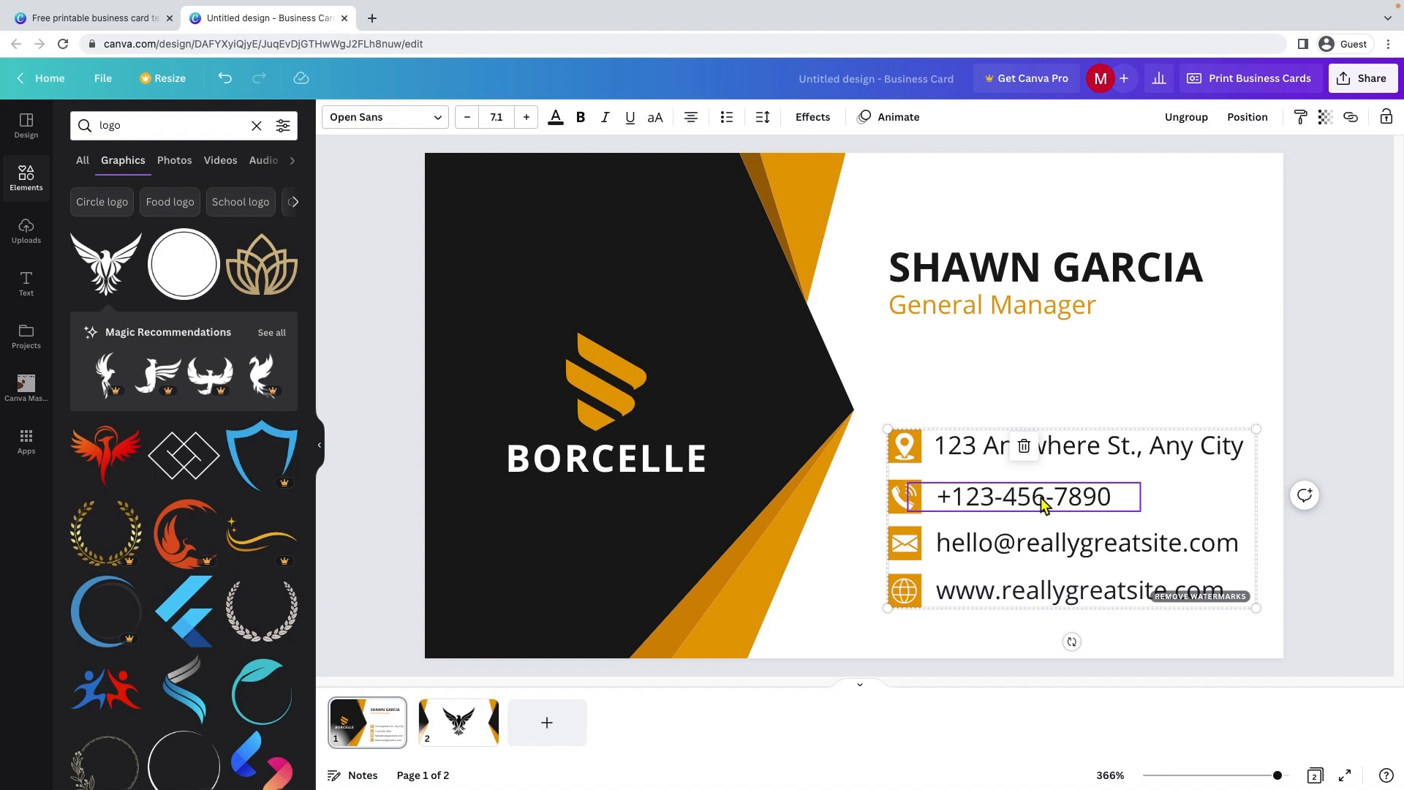
click(1026, 274)
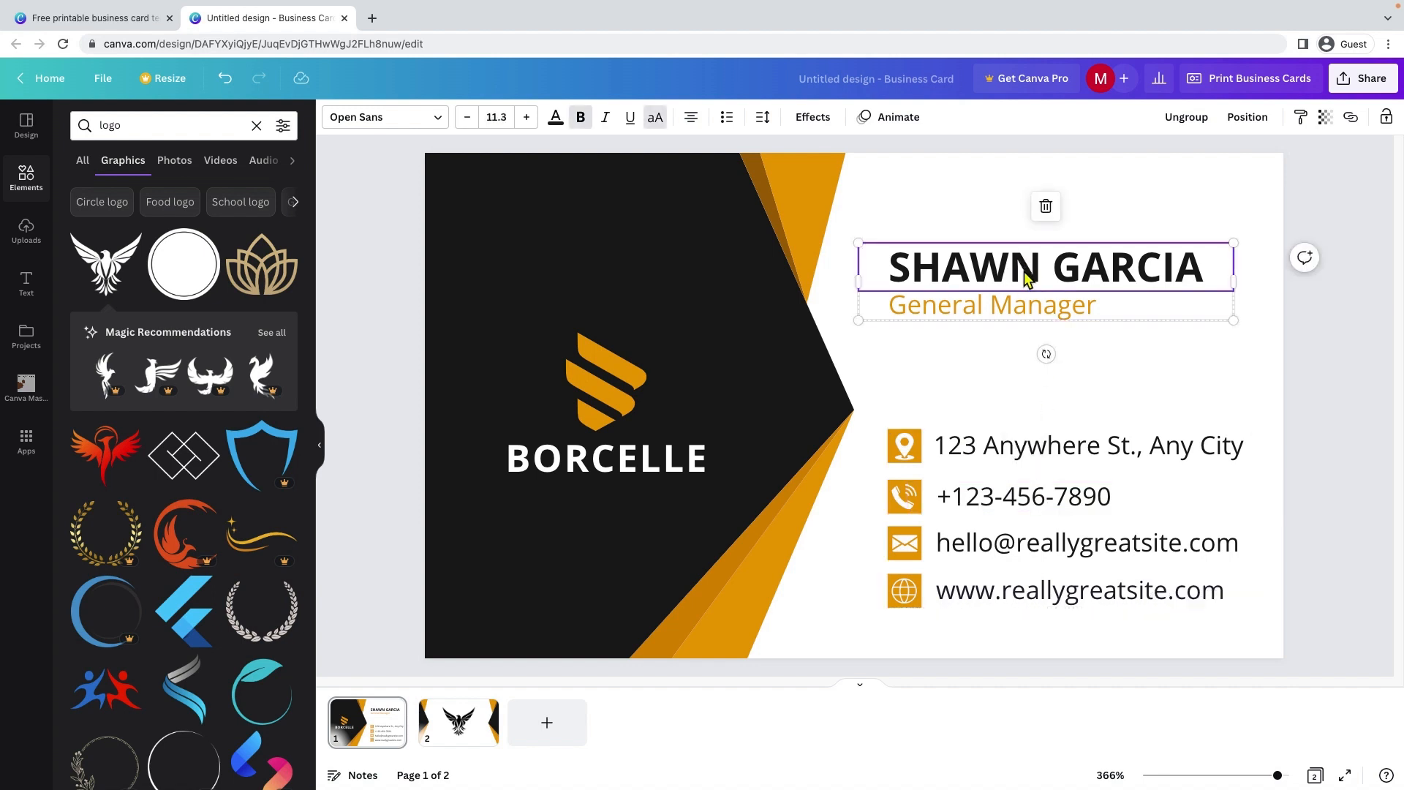
click(1021, 506)
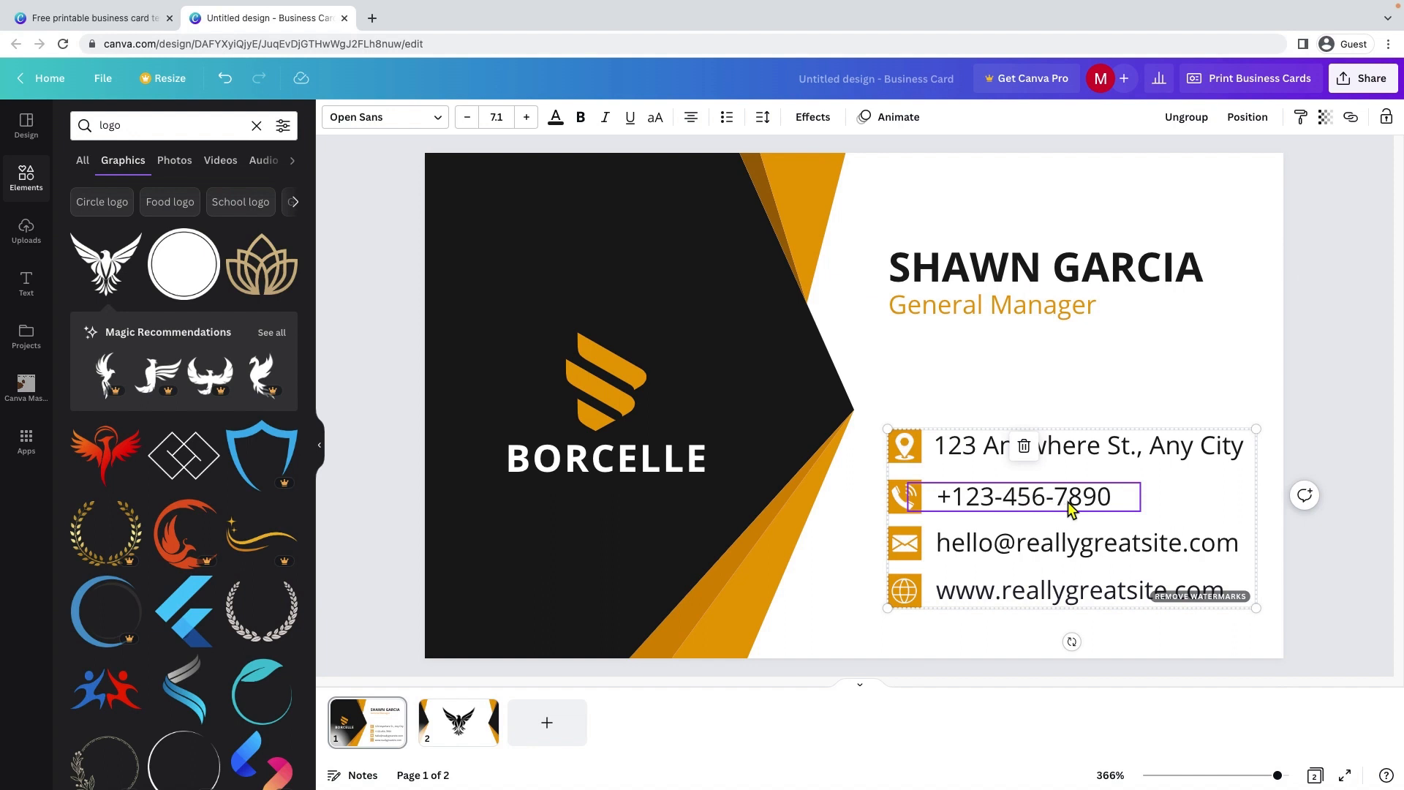
click(1048, 547)
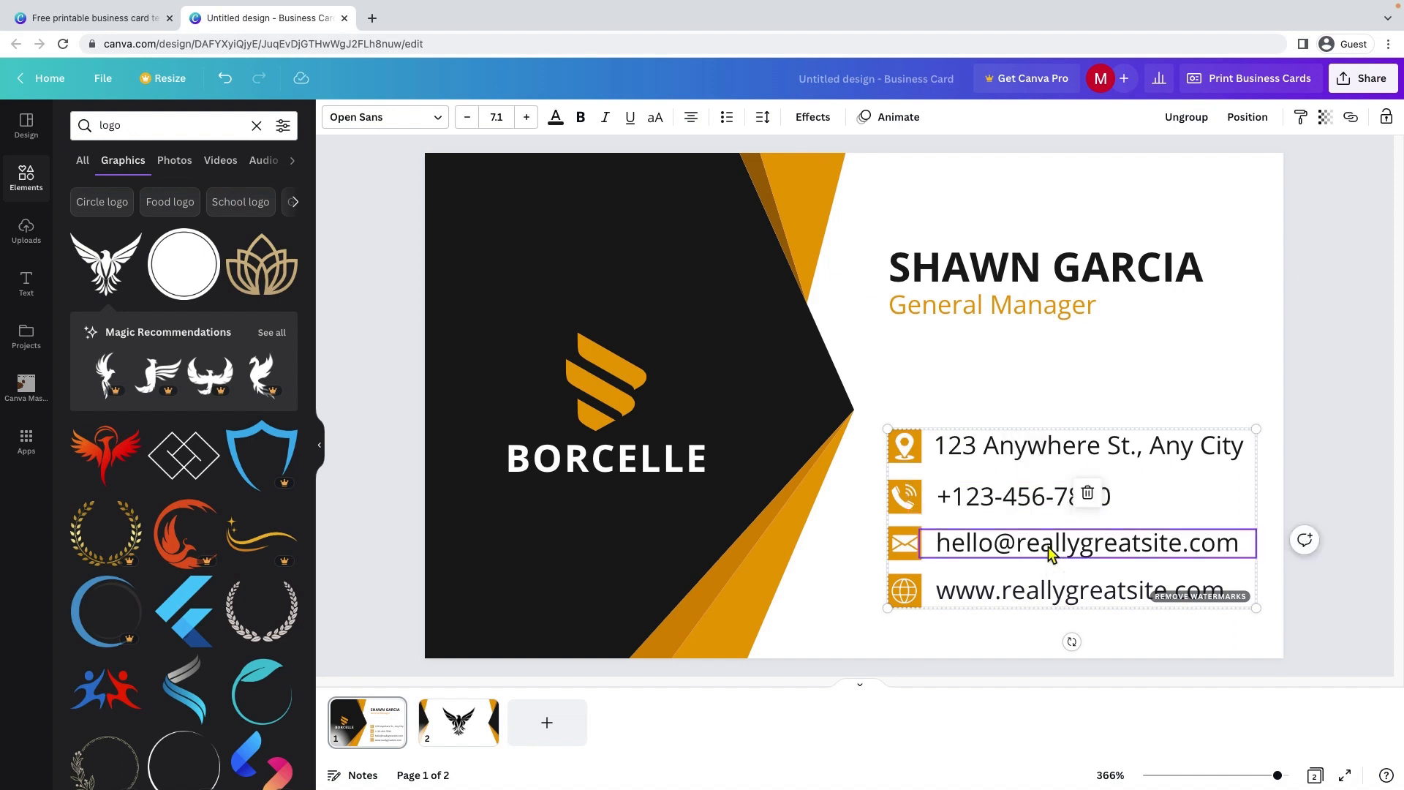
click(1038, 596)
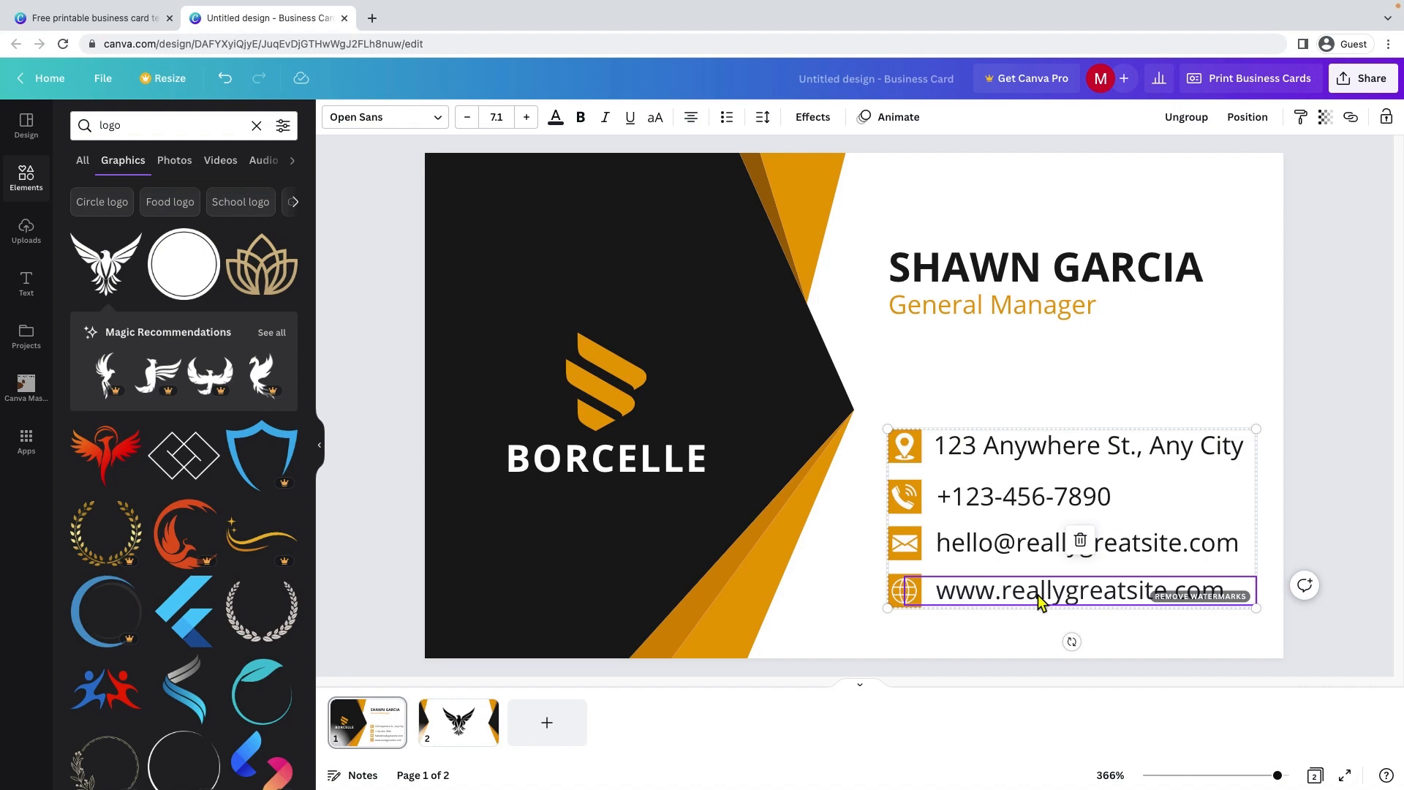
Browse the business card templates available for the design
click(16, 130)
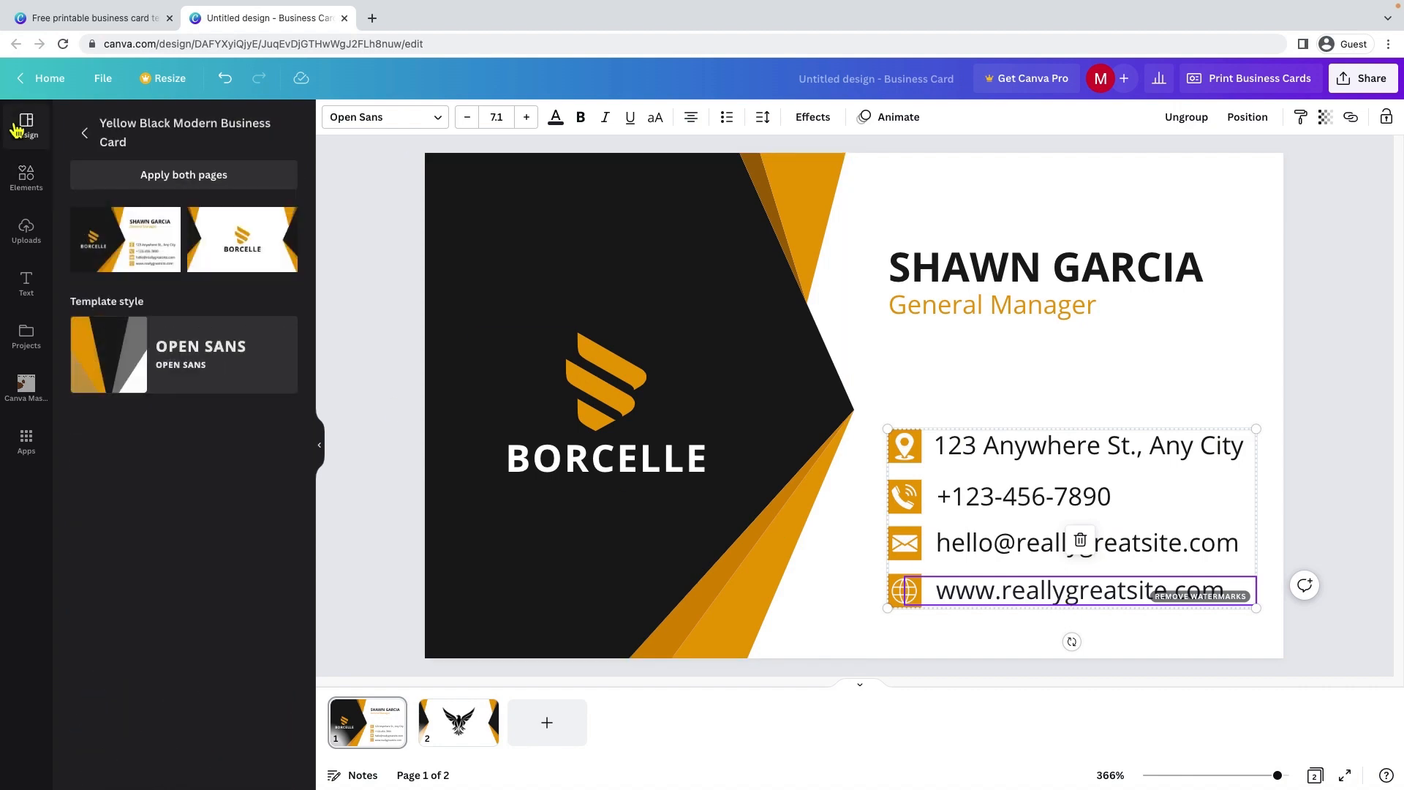
click(86, 135)
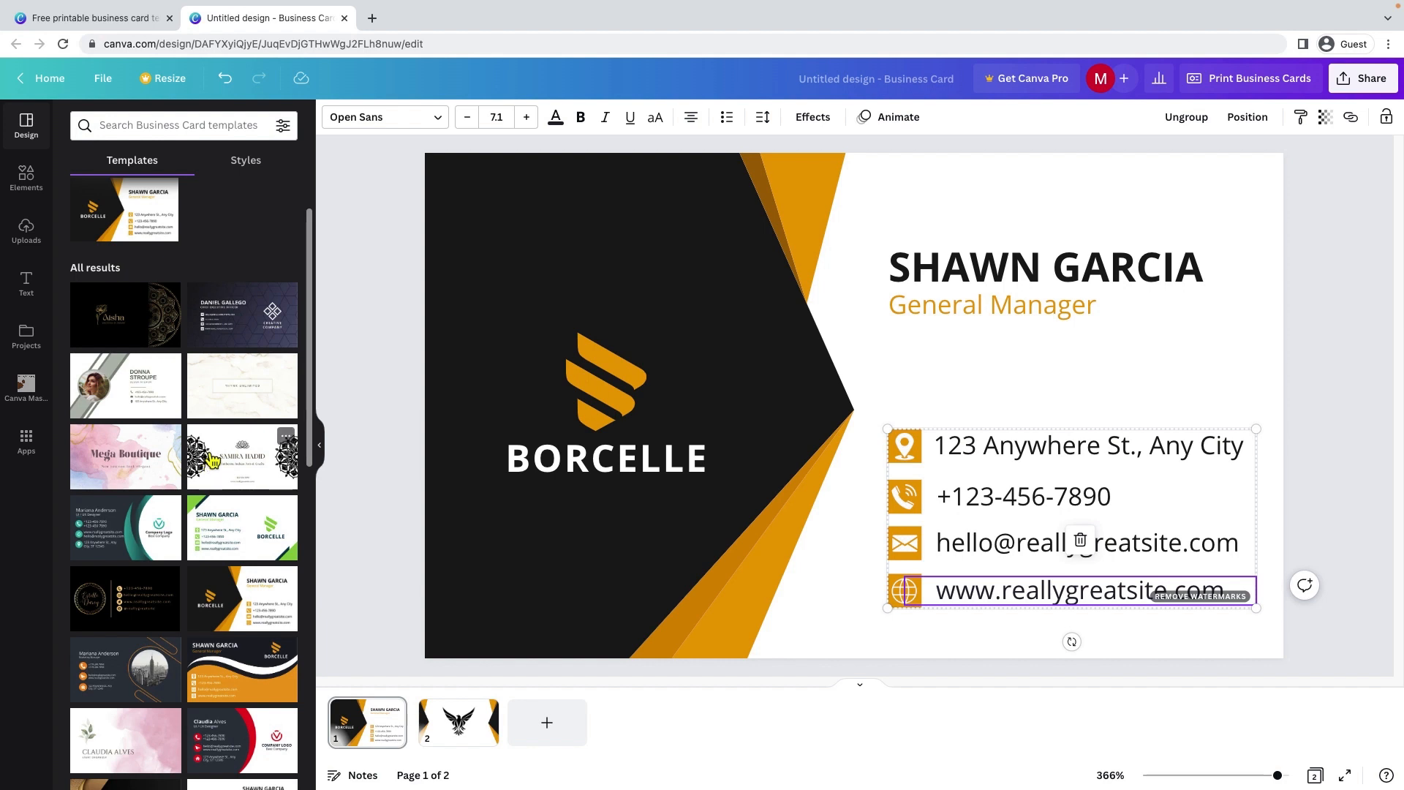
scroll(209, 465, down, 2)
scroll(209, 461, down, 5)
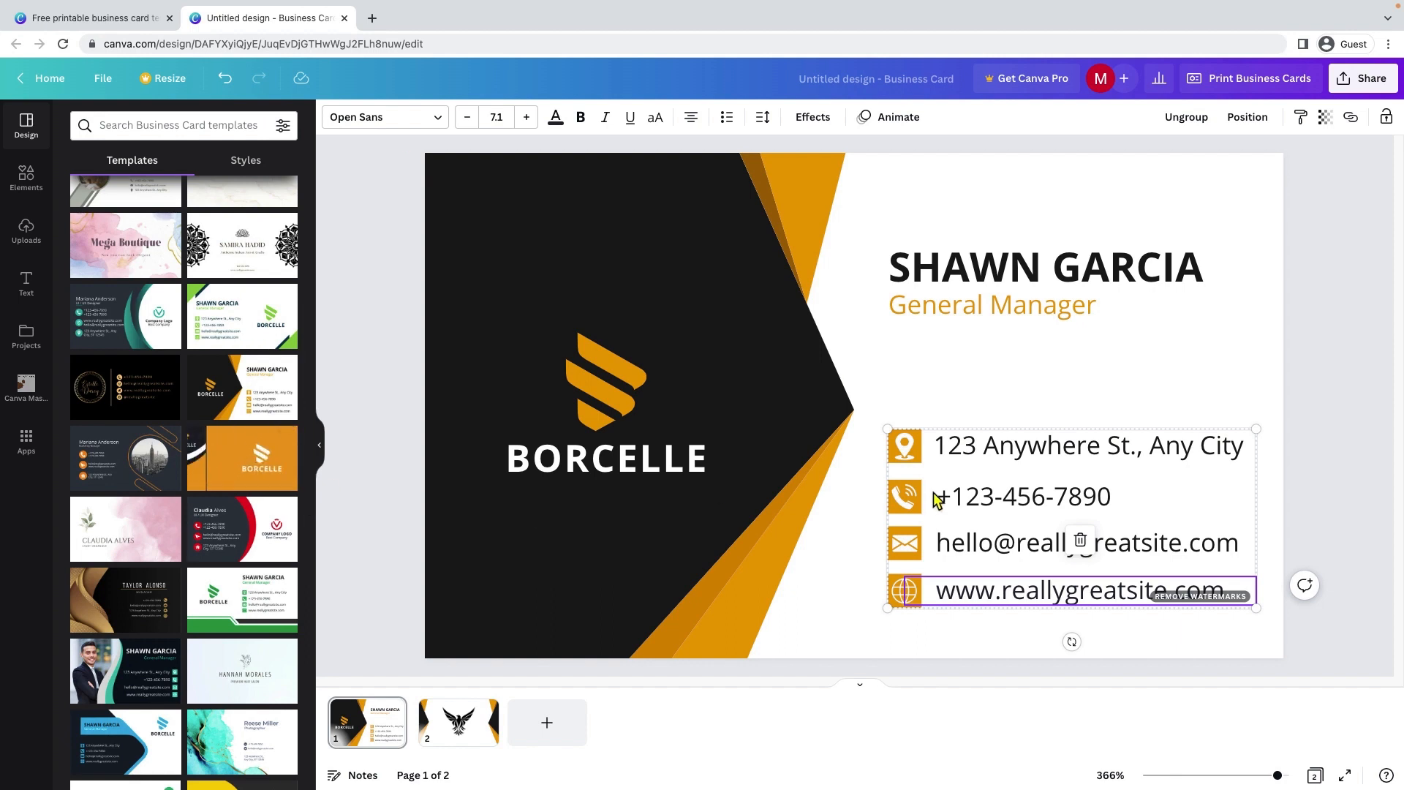
click(714, 646)
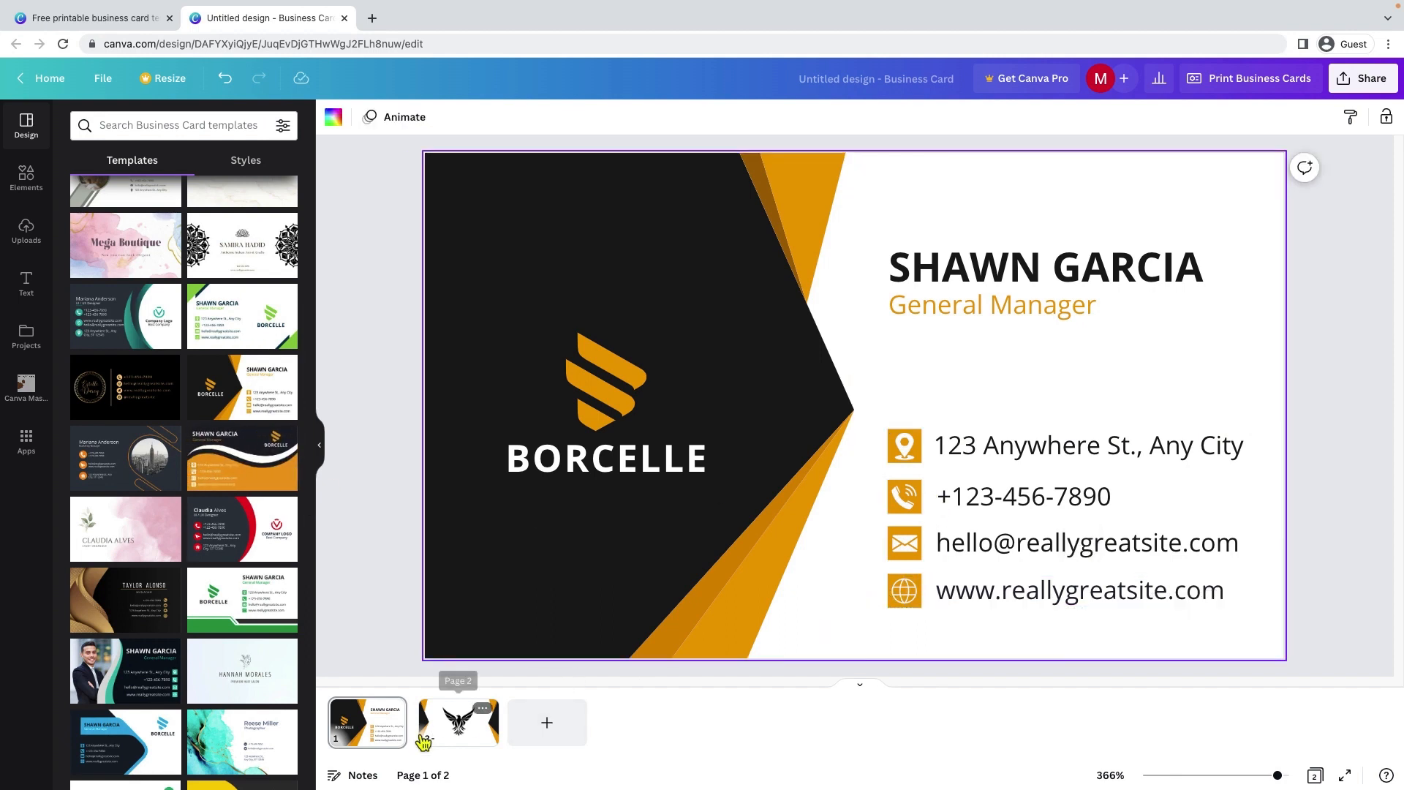
Copy the contact details group from page 1 to page 2, allowing clipboard access, and place it over the lower part of the eagle
click(982, 455)
right_click(982, 456)
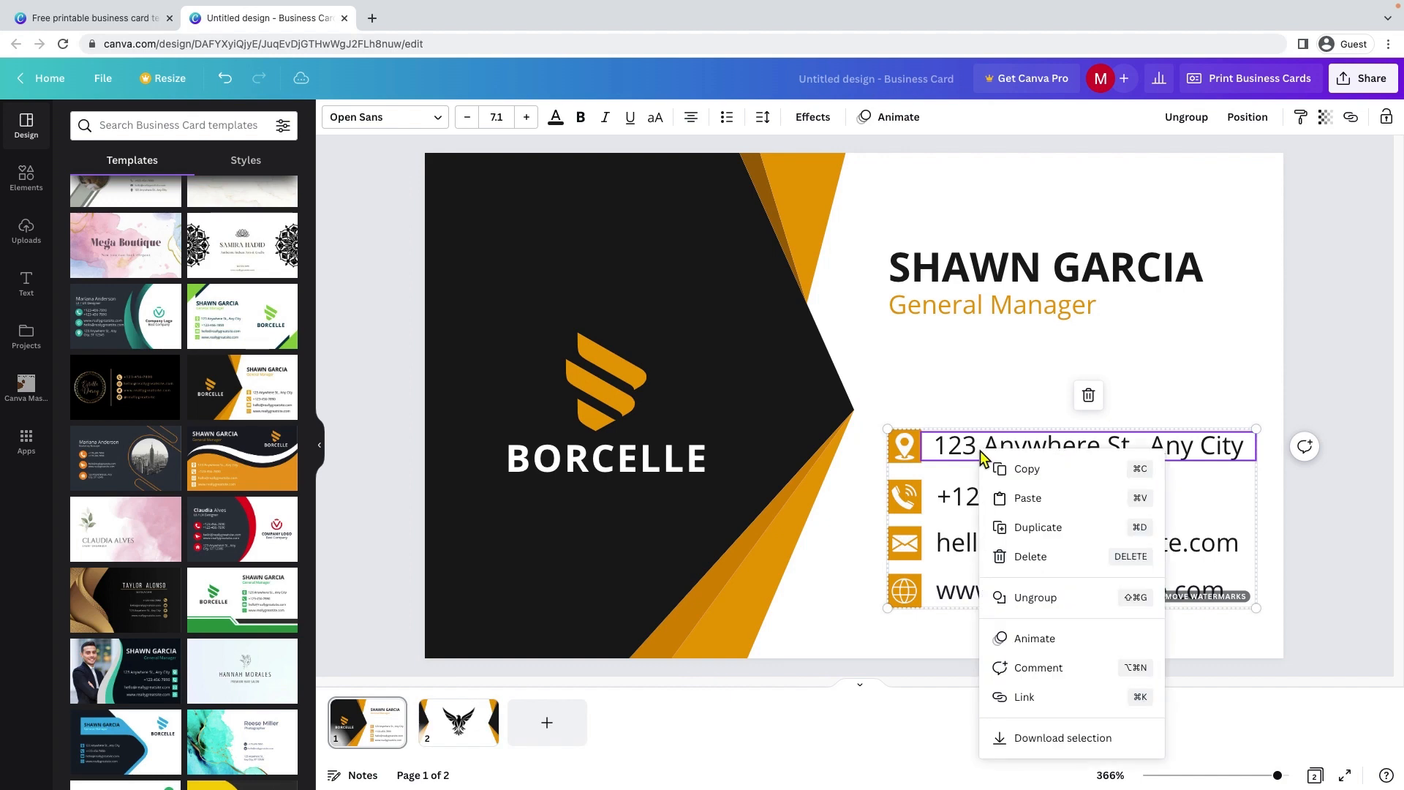
click(1027, 489)
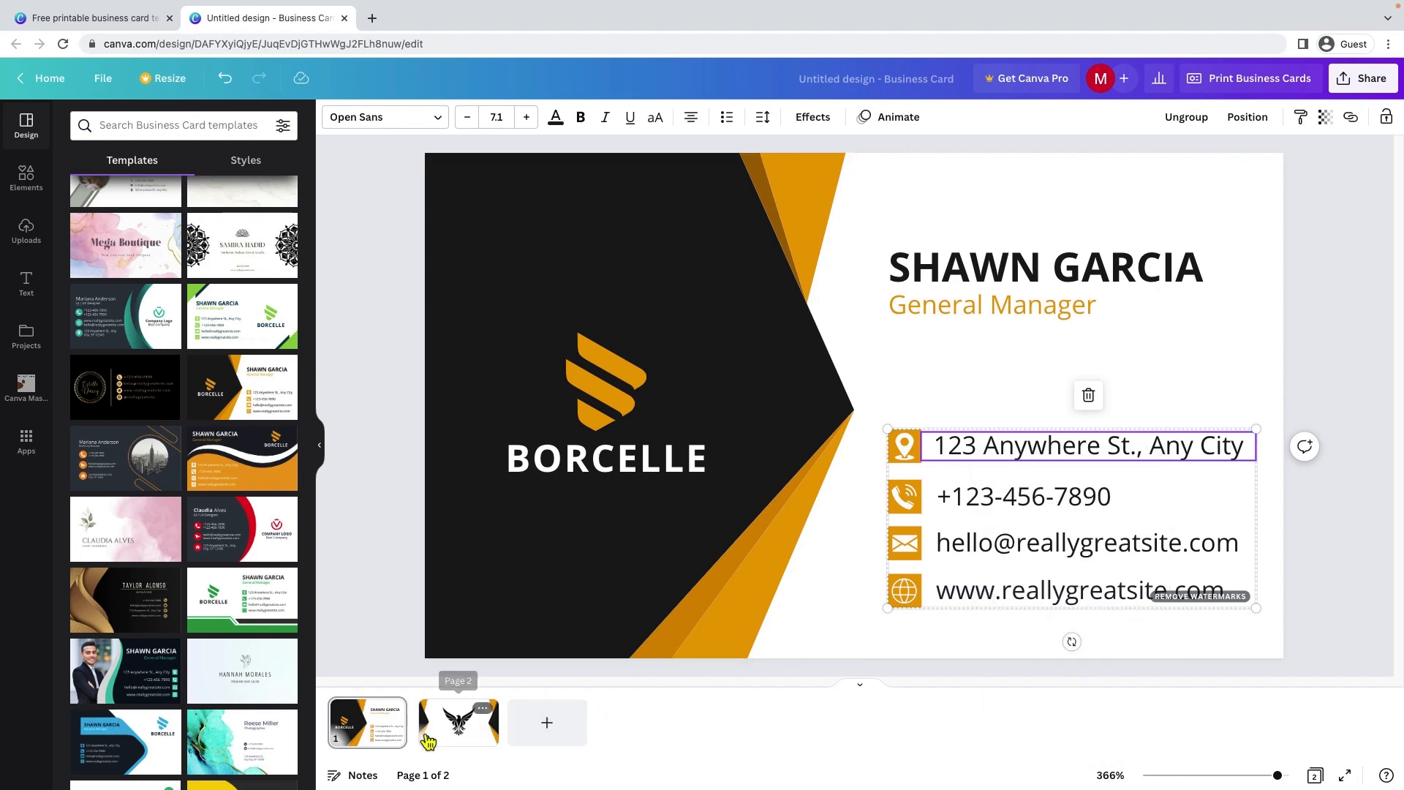
click(451, 734)
right_click(719, 547)
click(770, 599)
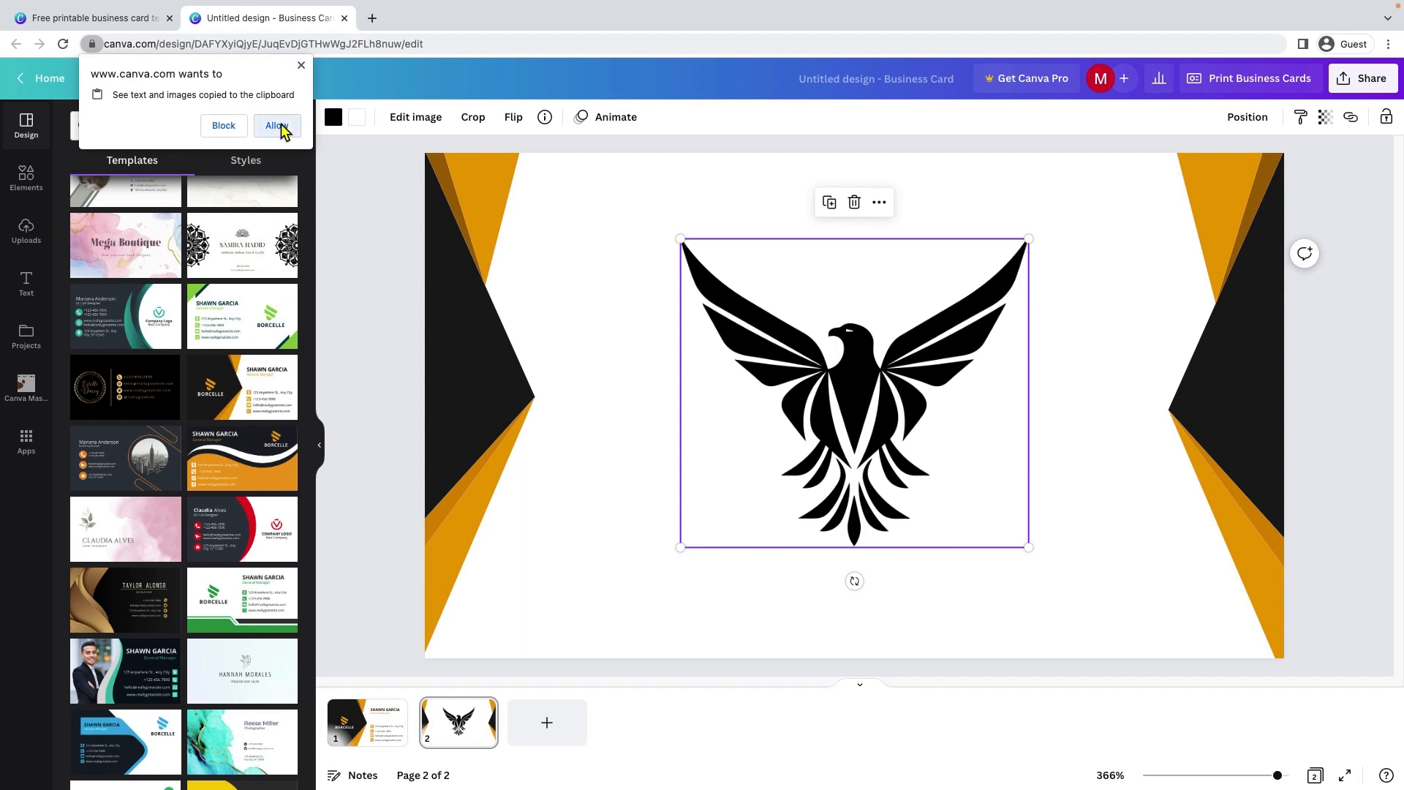
click(280, 121)
drag(1014, 495, 808, 531)
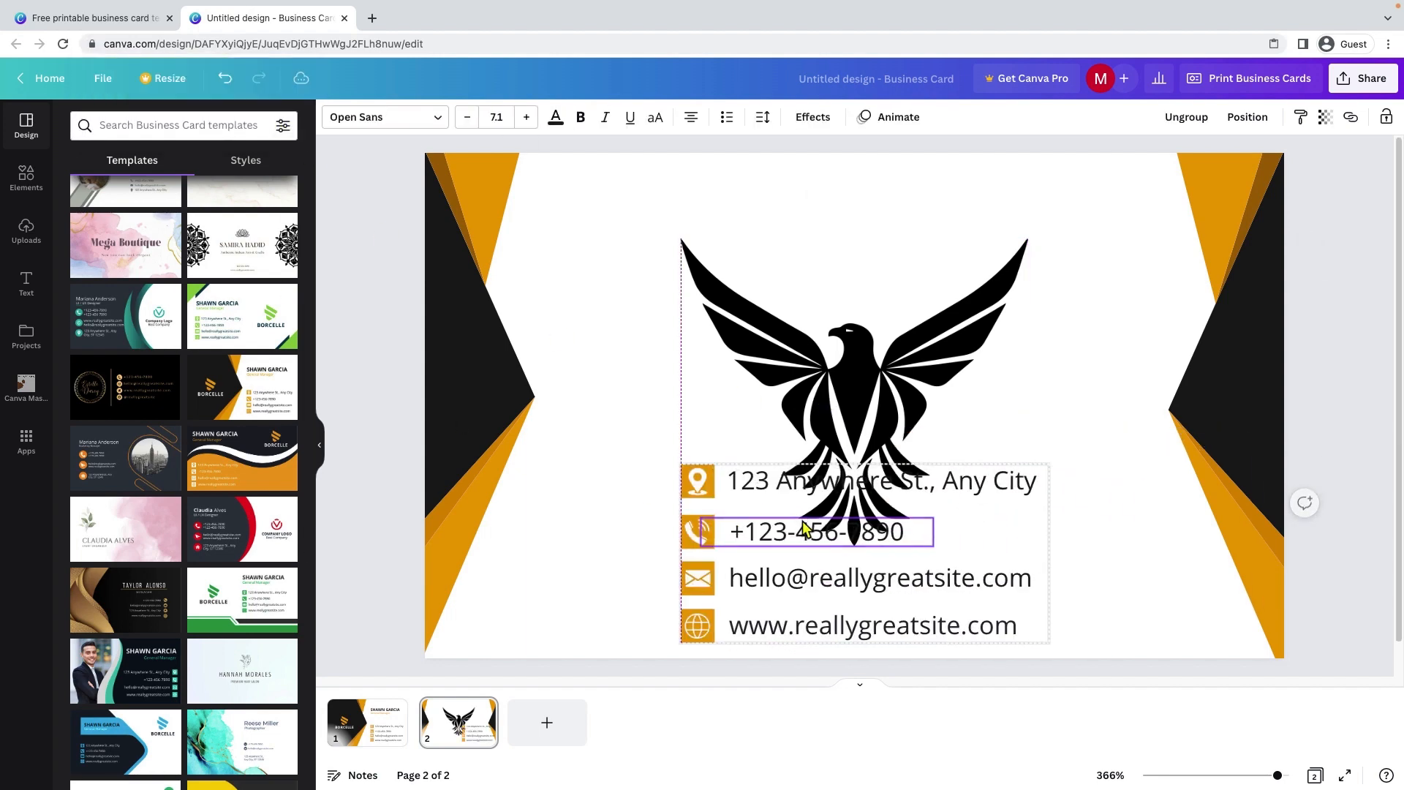
Move the eagle up, ungroup the contact details below it, and delete the phone, e-mail and website lines with their icons
click(868, 431)
click(861, 569)
right_click(861, 569)
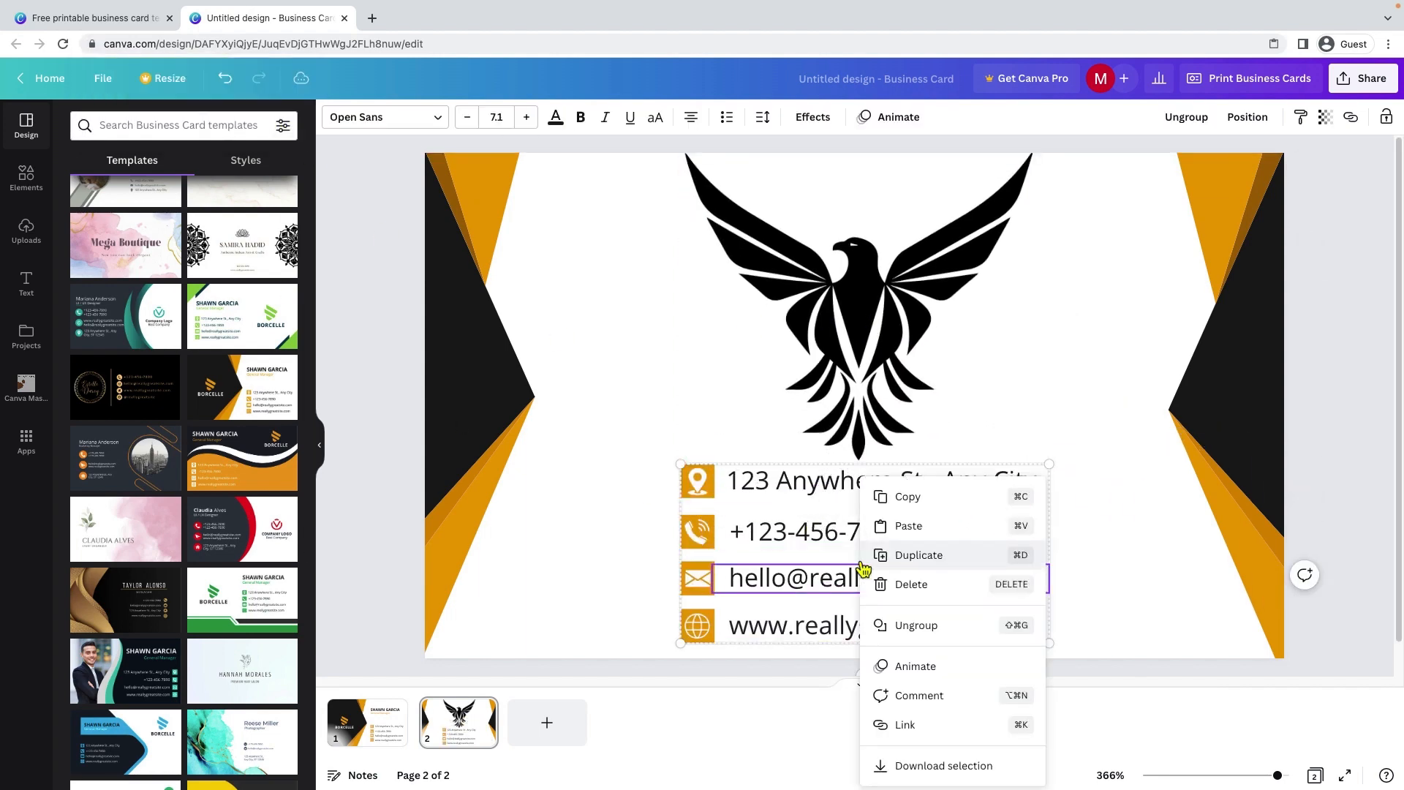
click(918, 627)
drag(1092, 623, 689, 542)
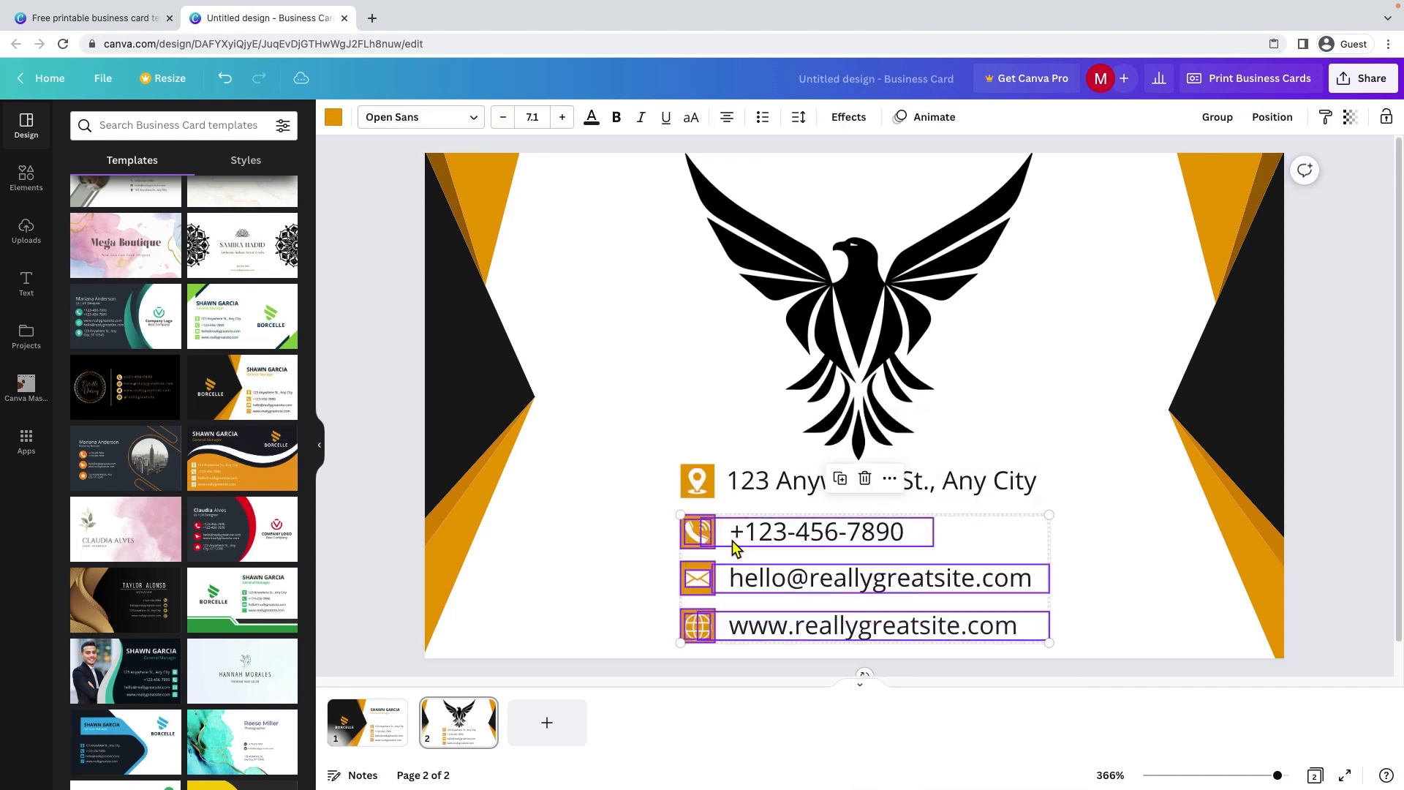
right_click(734, 537)
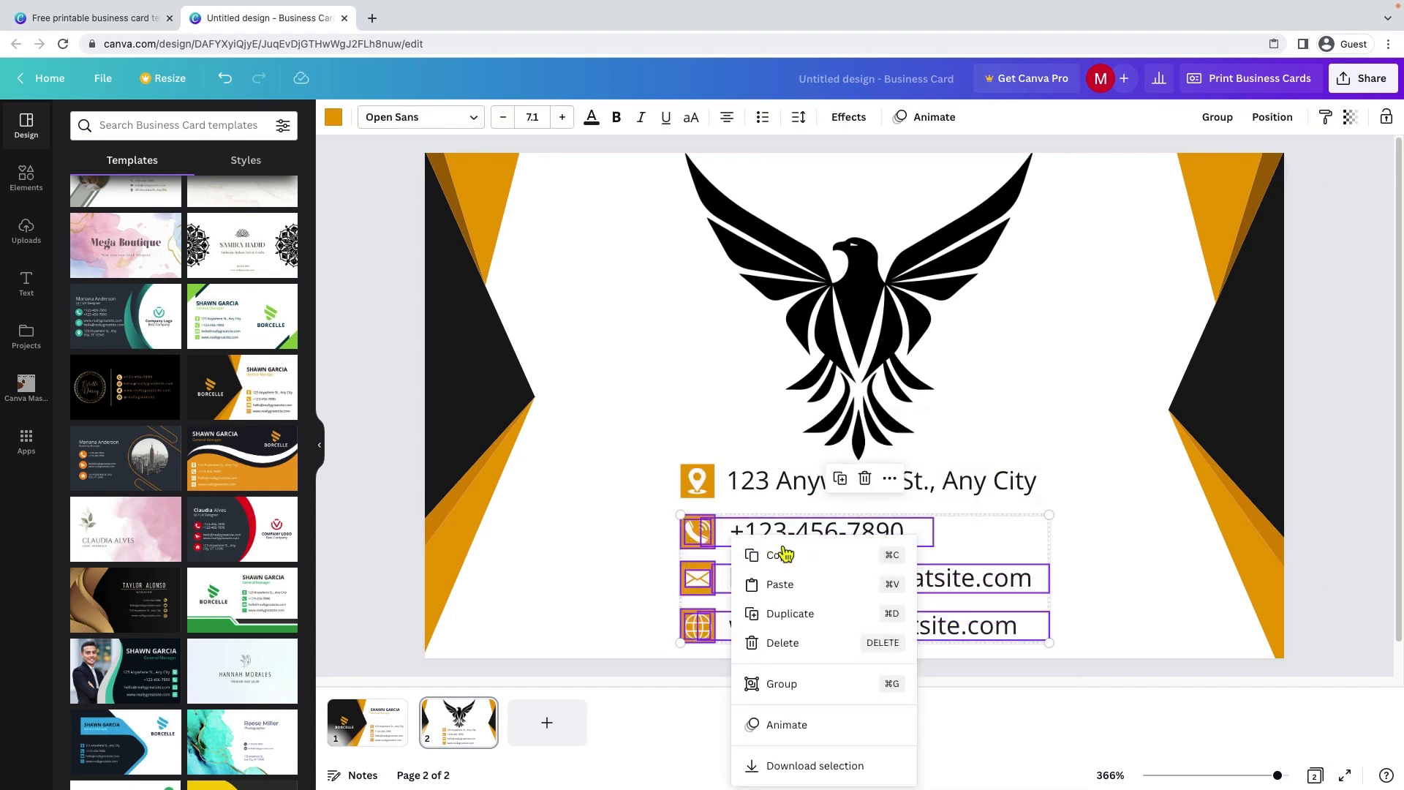
click(783, 643)
Delete the location pin icon, centre the address text below the eagle, and move the eagle back down just above it
click(697, 486)
drag(651, 504, 701, 474)
right_click(697, 480)
click(748, 513)
drag(888, 489, 856, 550)
drag(880, 292, 872, 353)
click(621, 538)
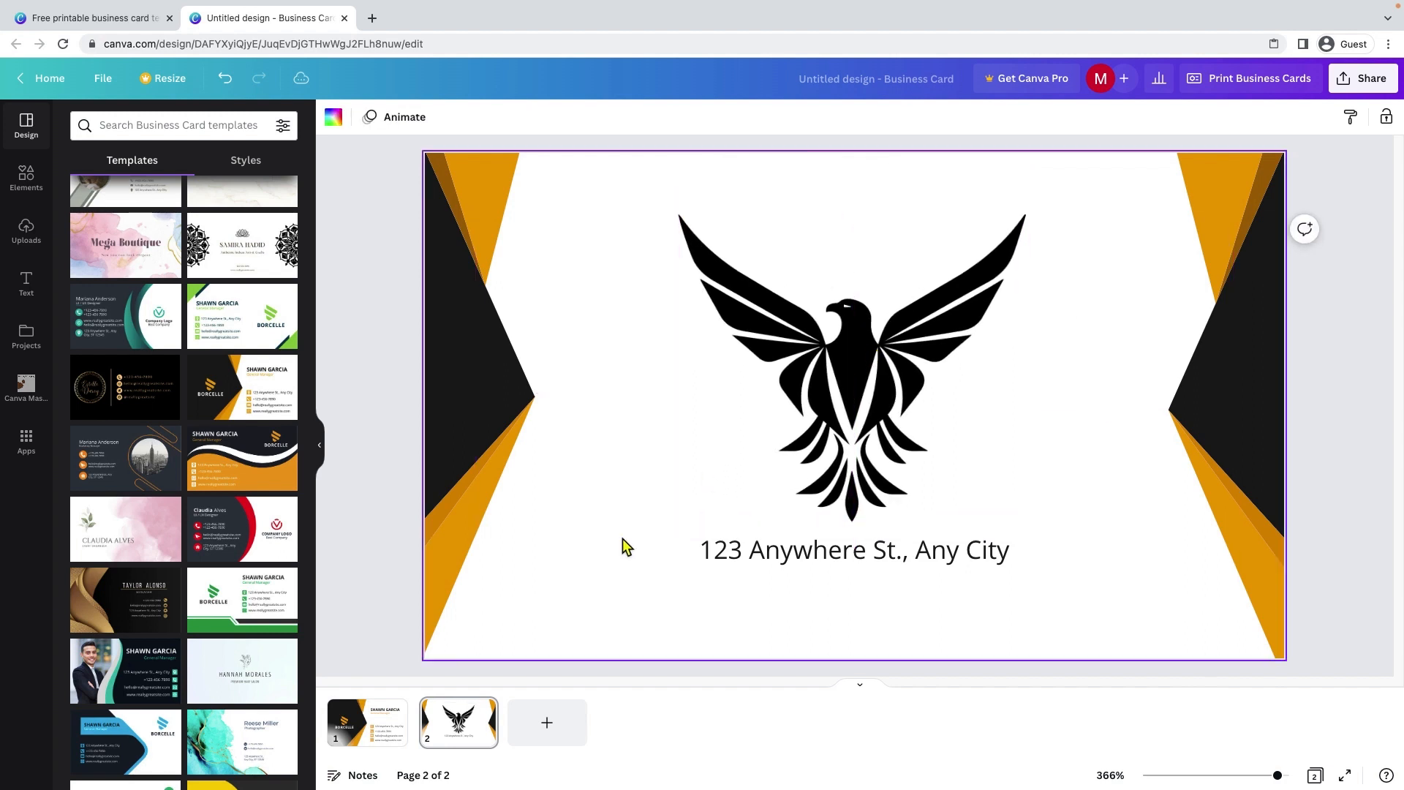
Replace the address text under the eagle with "Enjoy Every Moment"
click(771, 552)
click(771, 551)
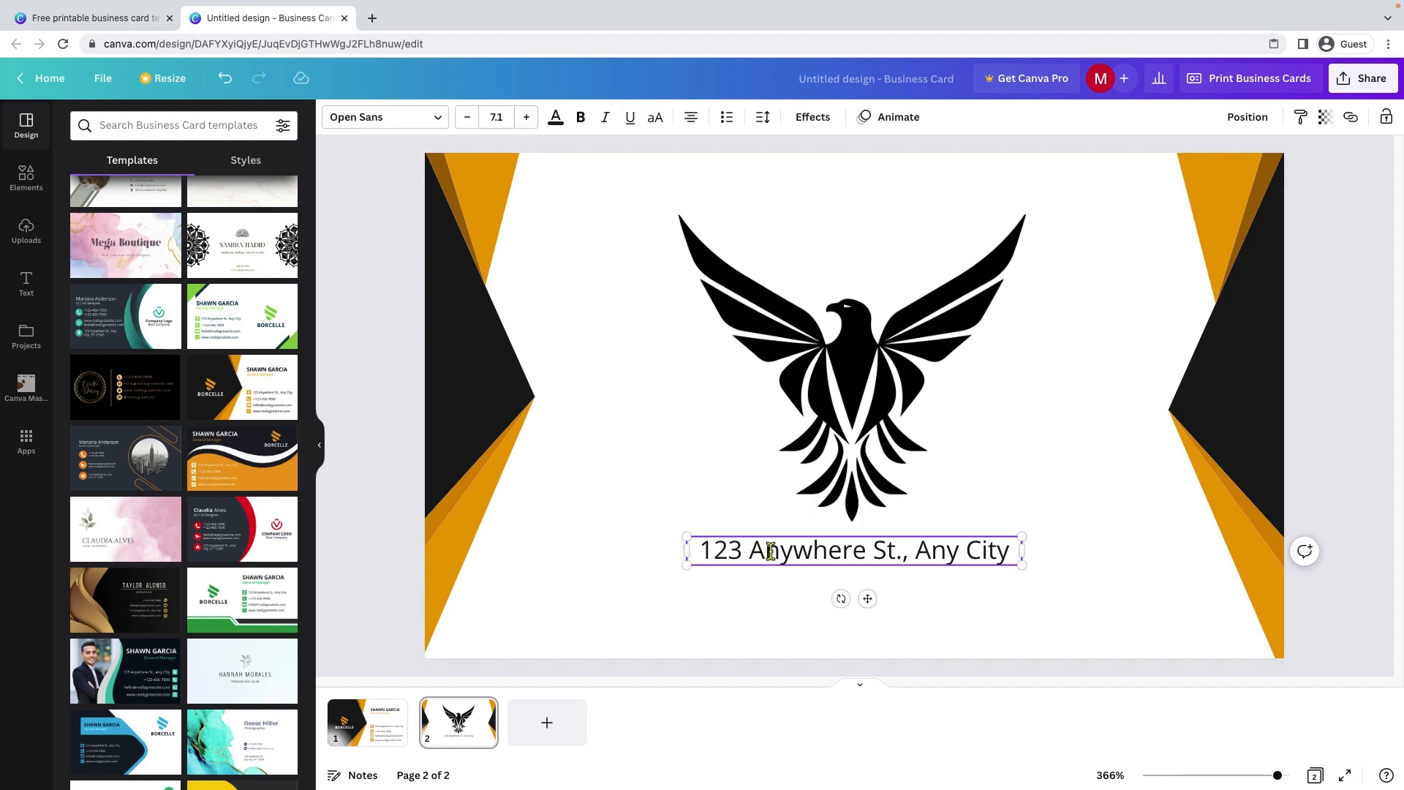
key(ctrl+a)
text(Enjo)
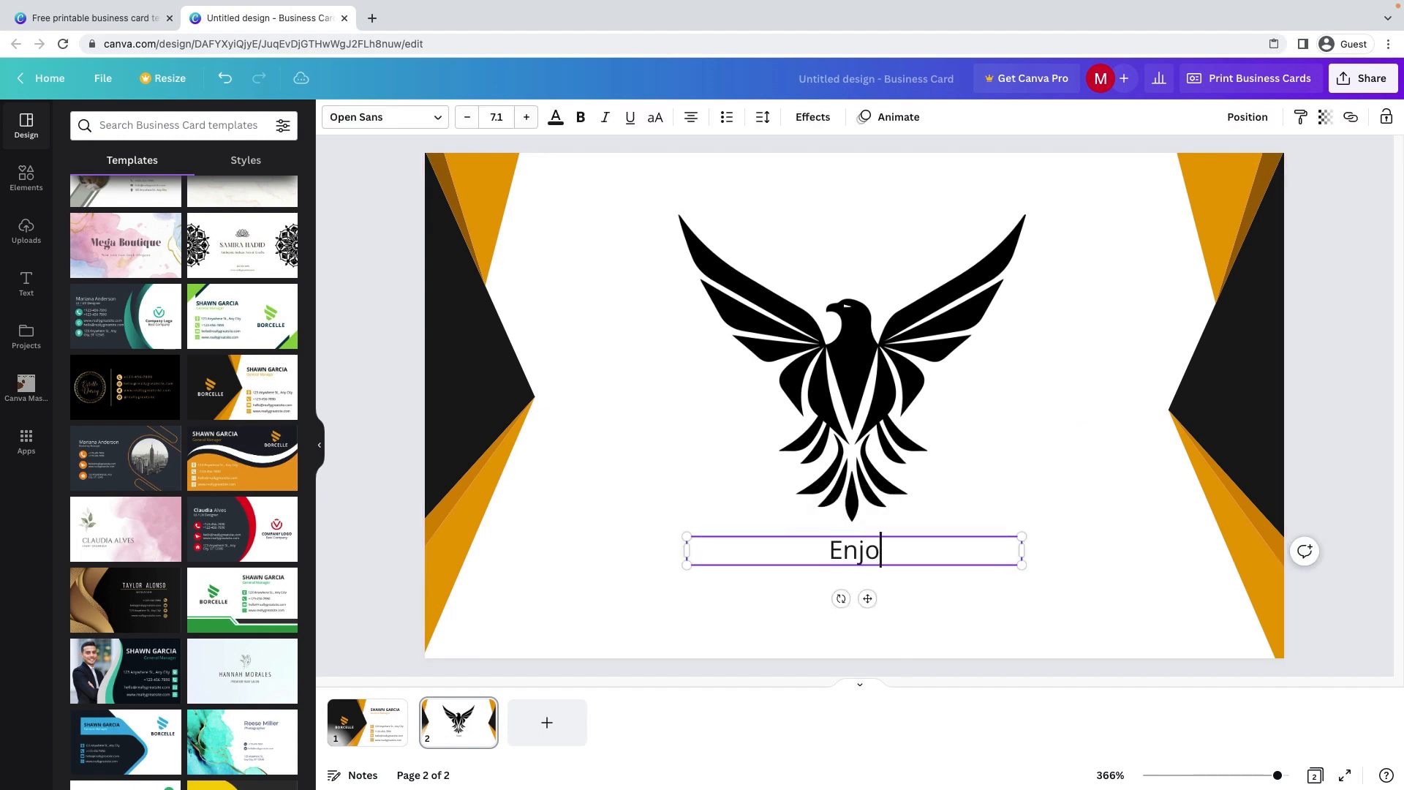
text(y Ever)
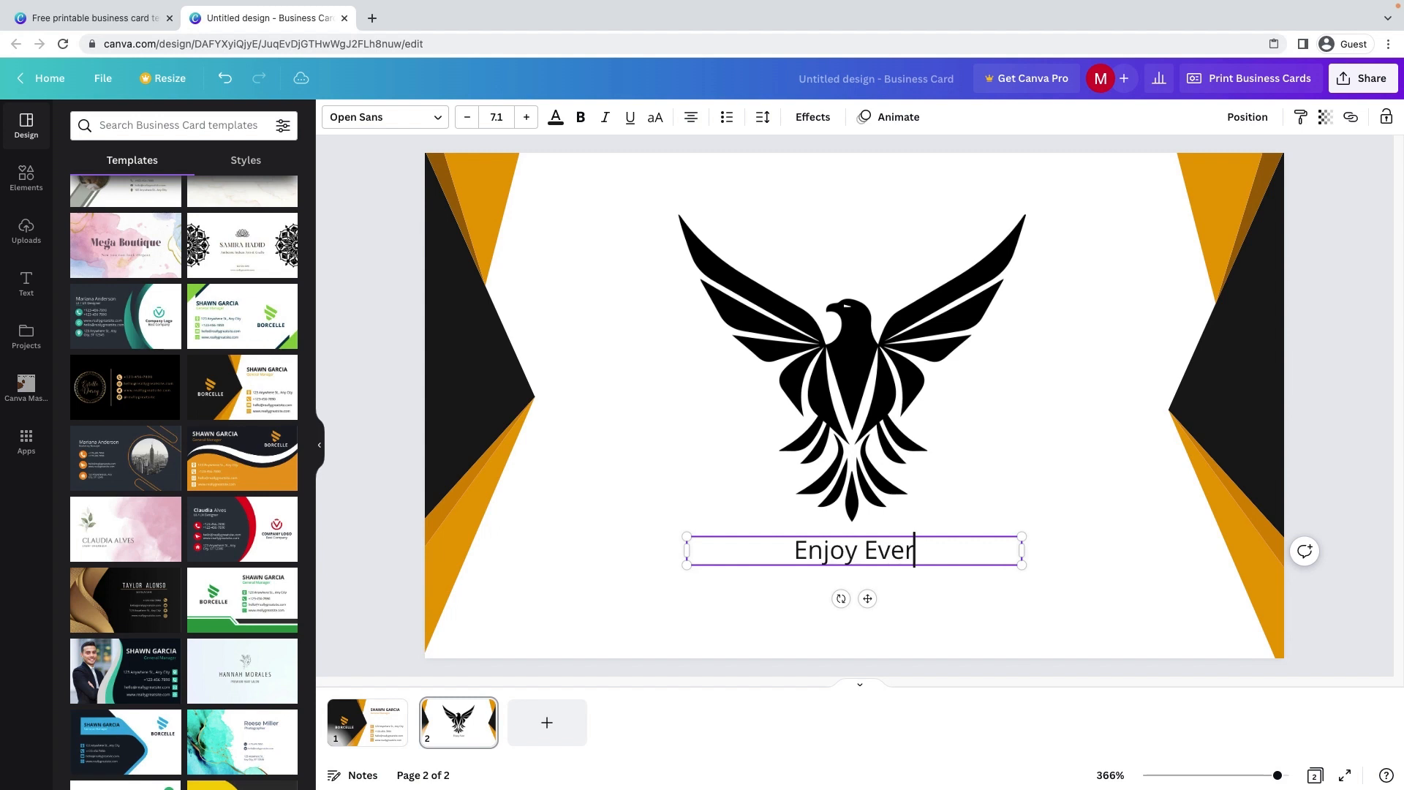
text(y Moment)
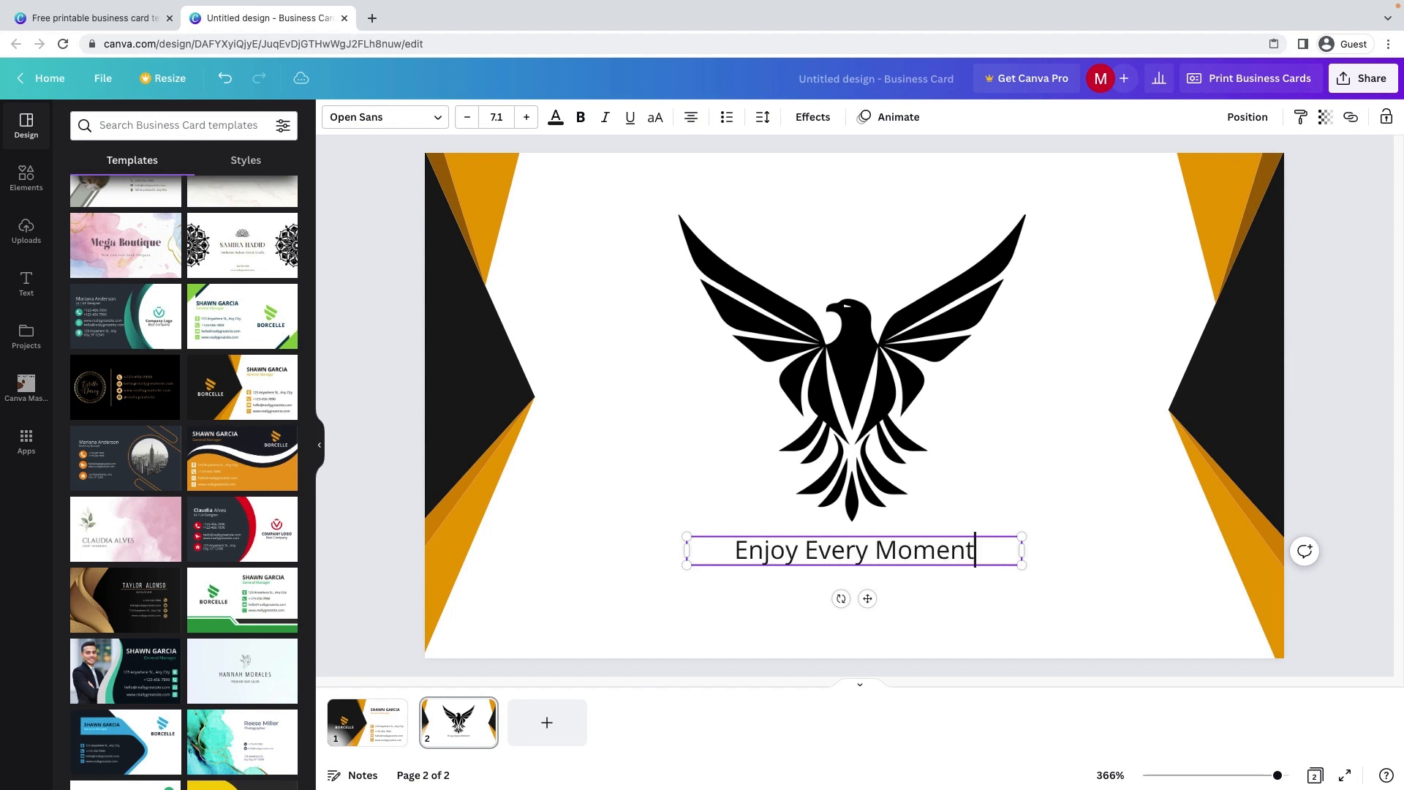
Make the "Enjoy Every Moment" text under the eagle bold
key(ctrl+a)
click(581, 118)
click(638, 439)
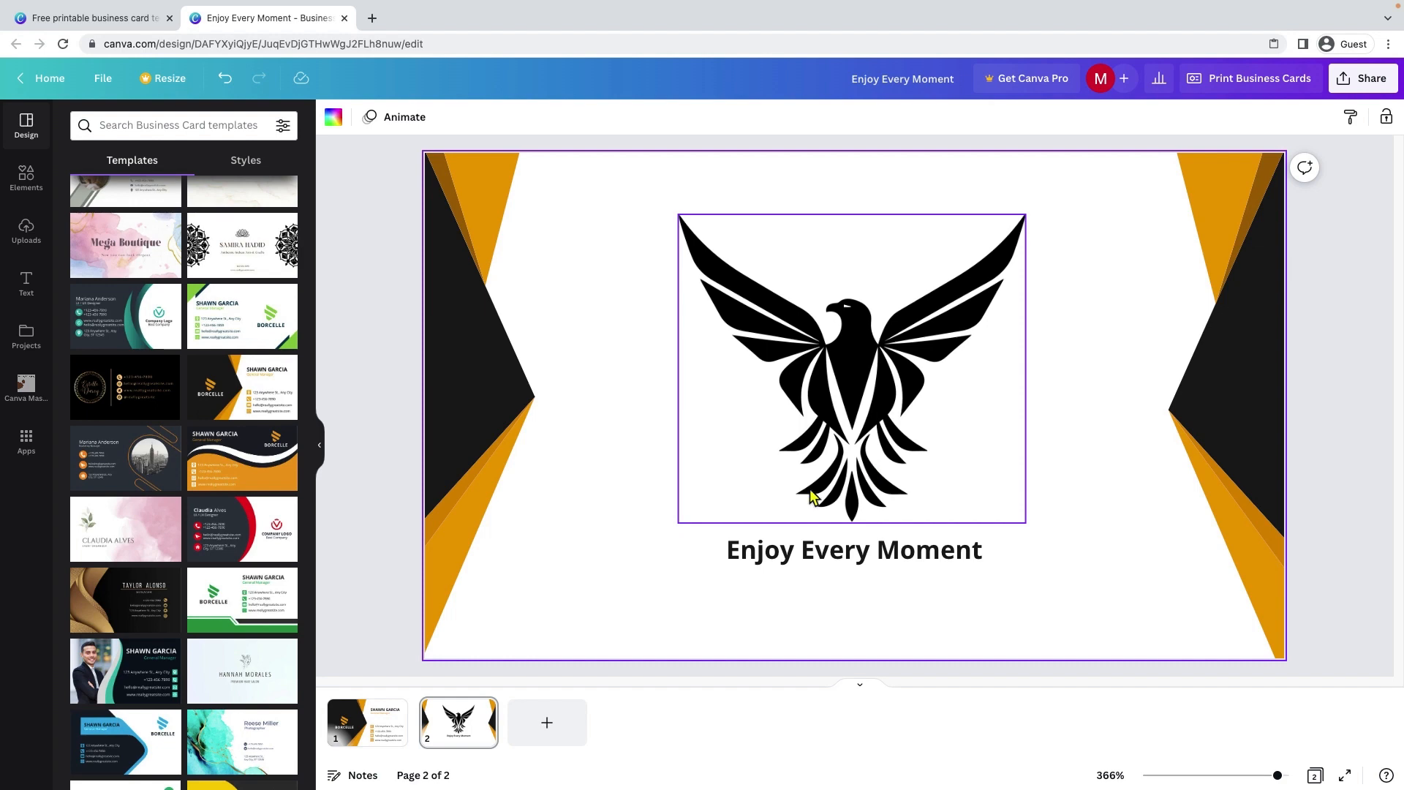
click(383, 731)
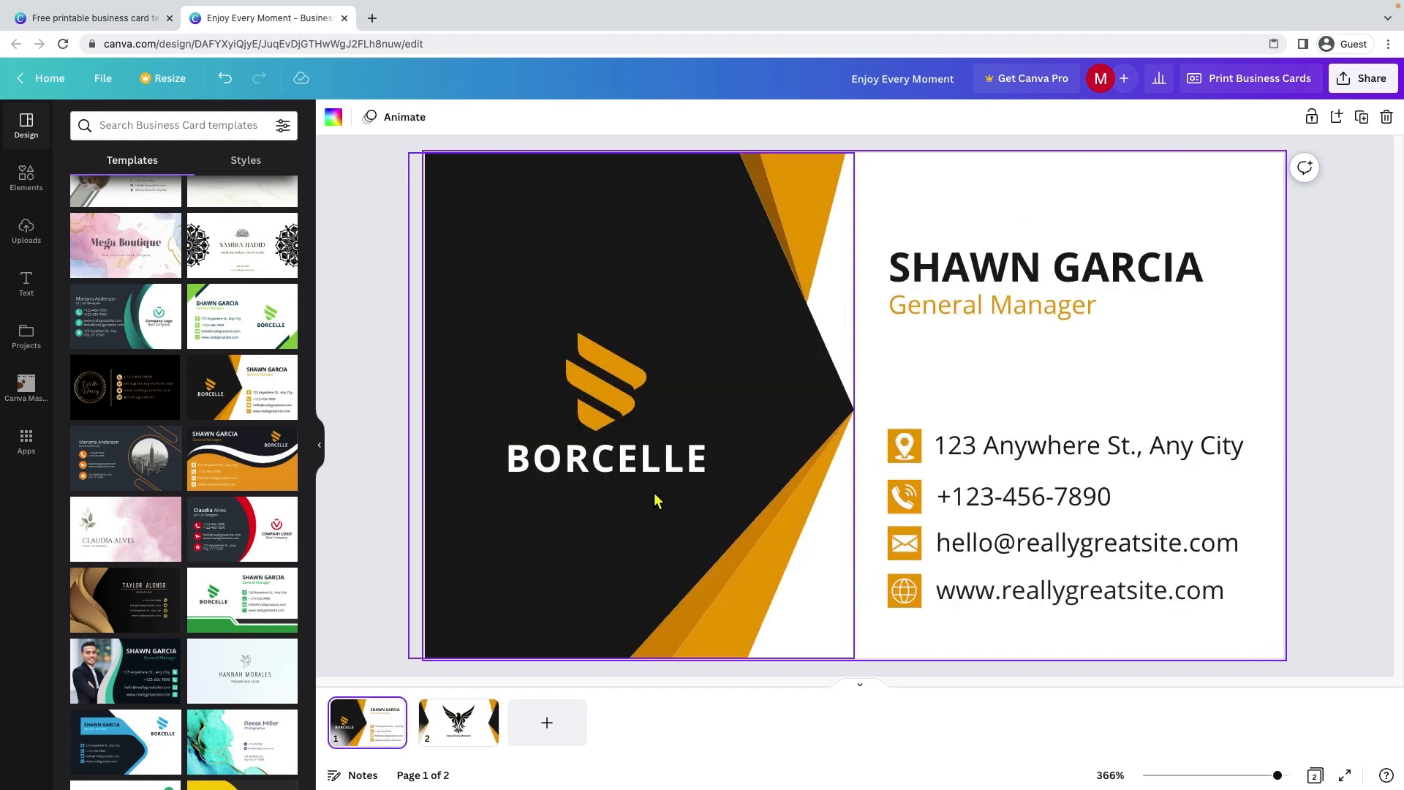
click(483, 733)
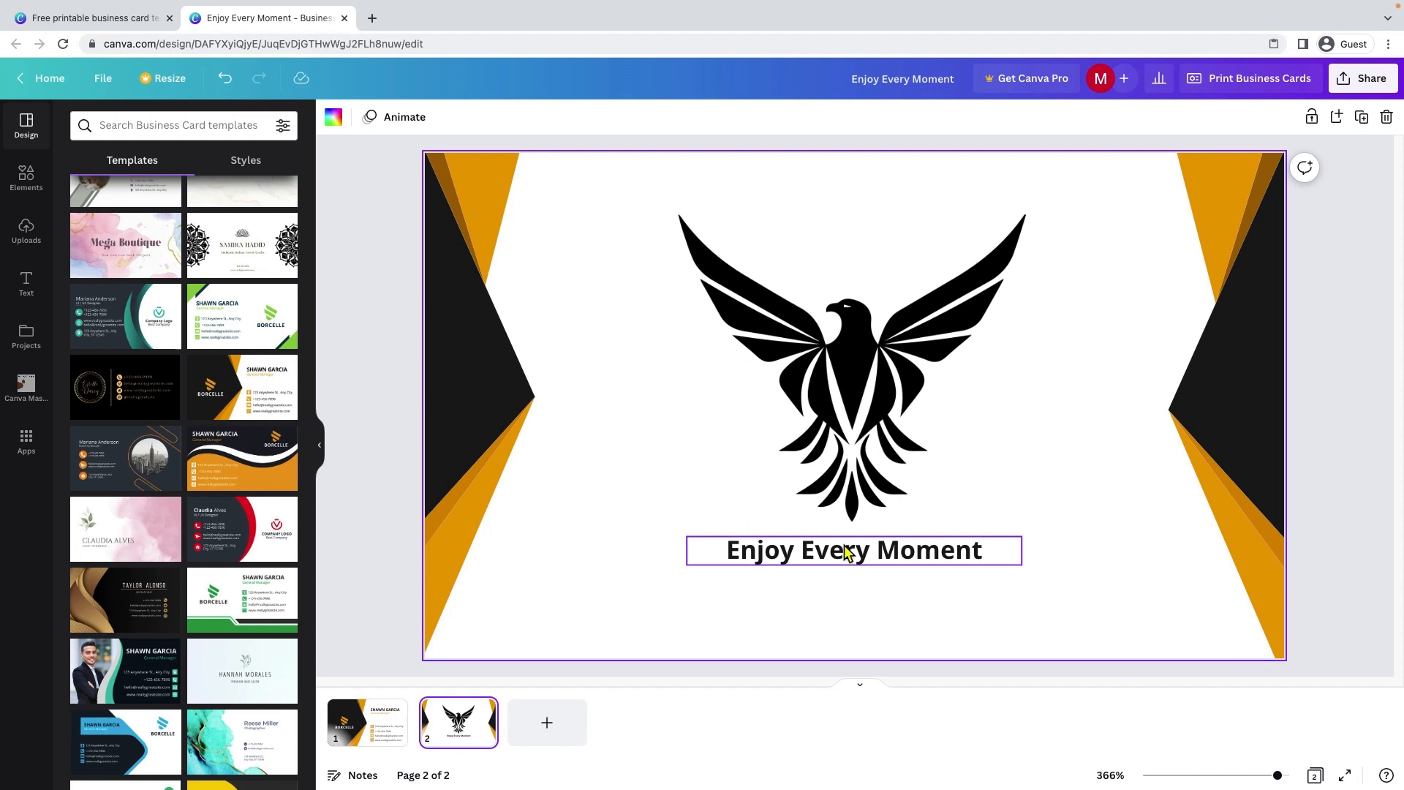
Replace the text under the eagle with "SEO | SMO | PPC | SMM | Email Marketing" in regular weight
click(875, 550)
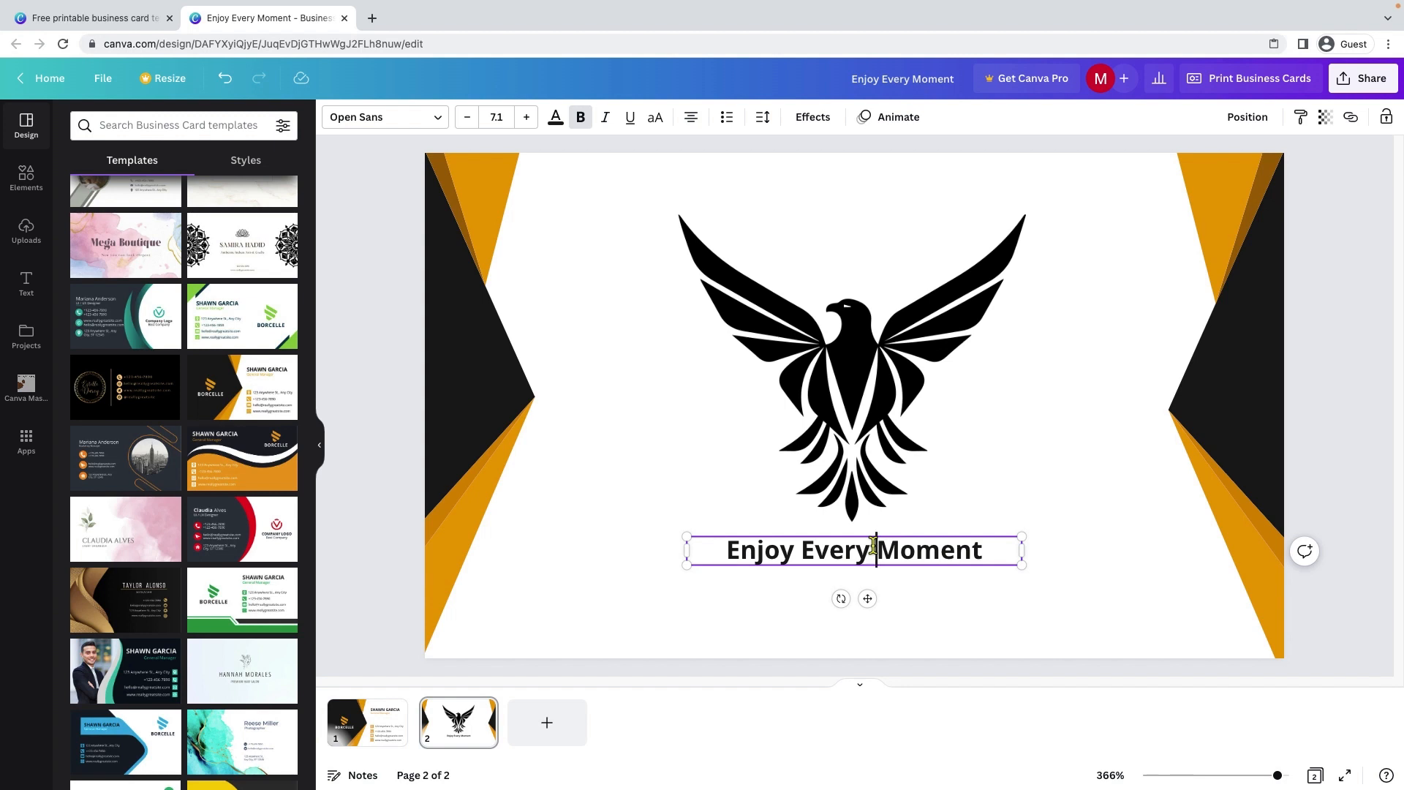
key(ctrl+a)
key(BackSpace)
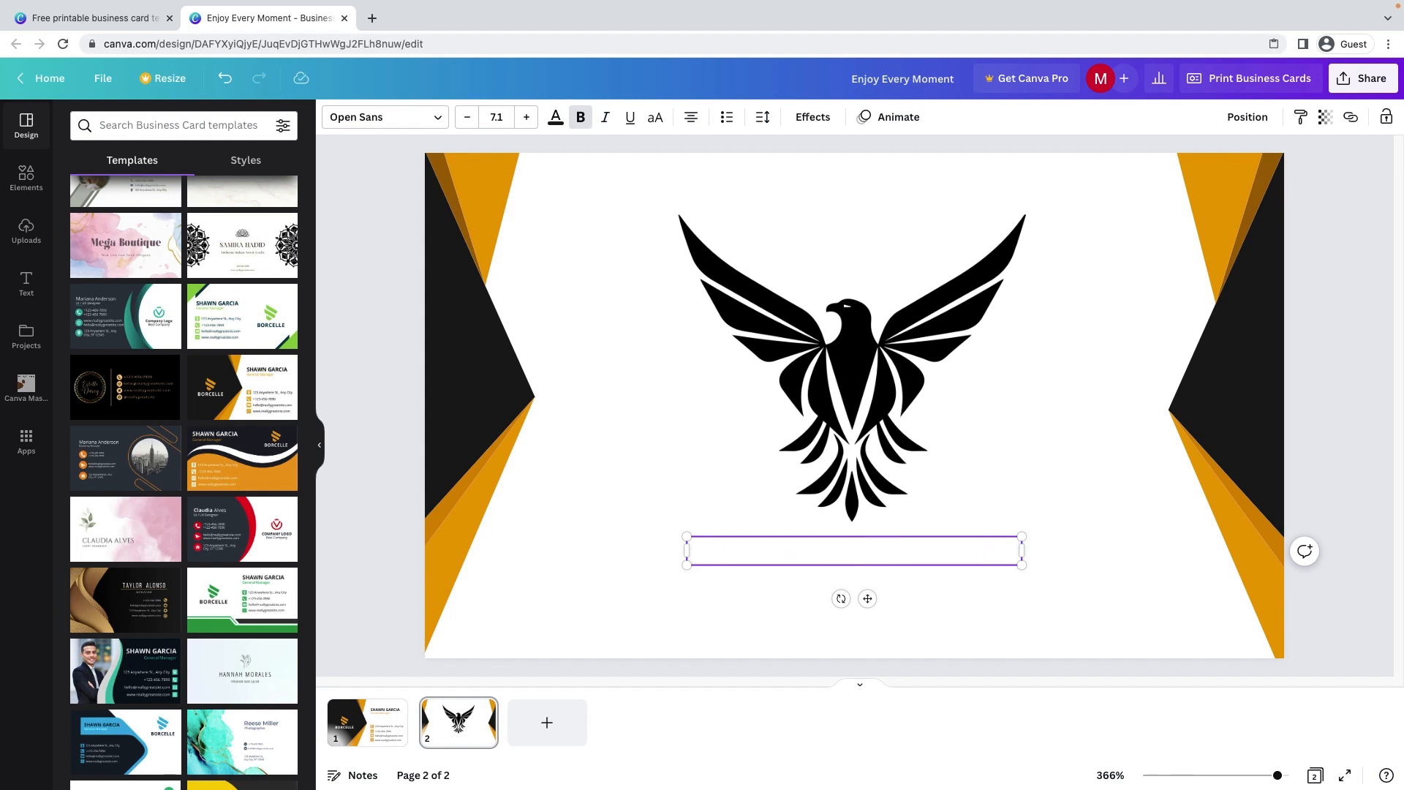
key(ctrl+b)
text(SEO | SMO)
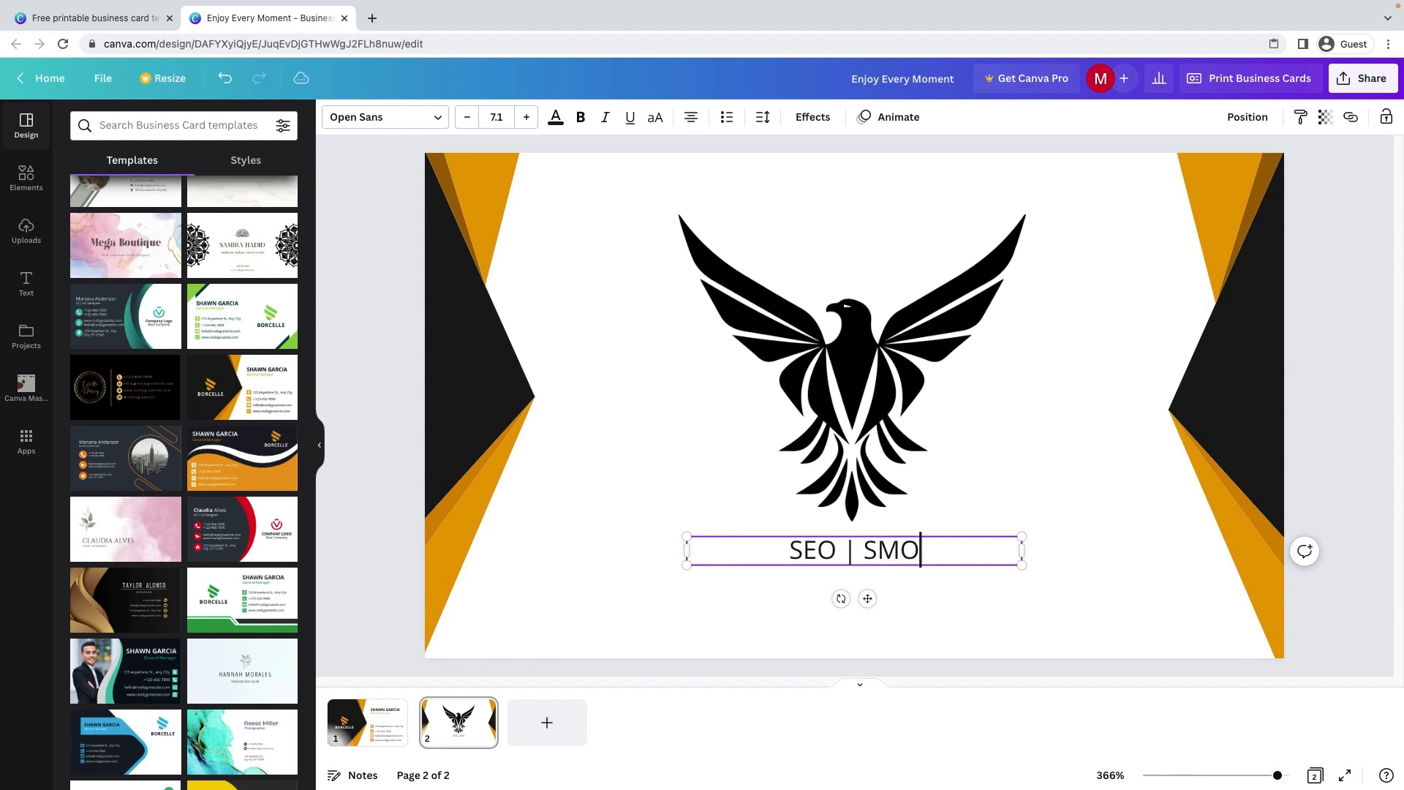
text( | )
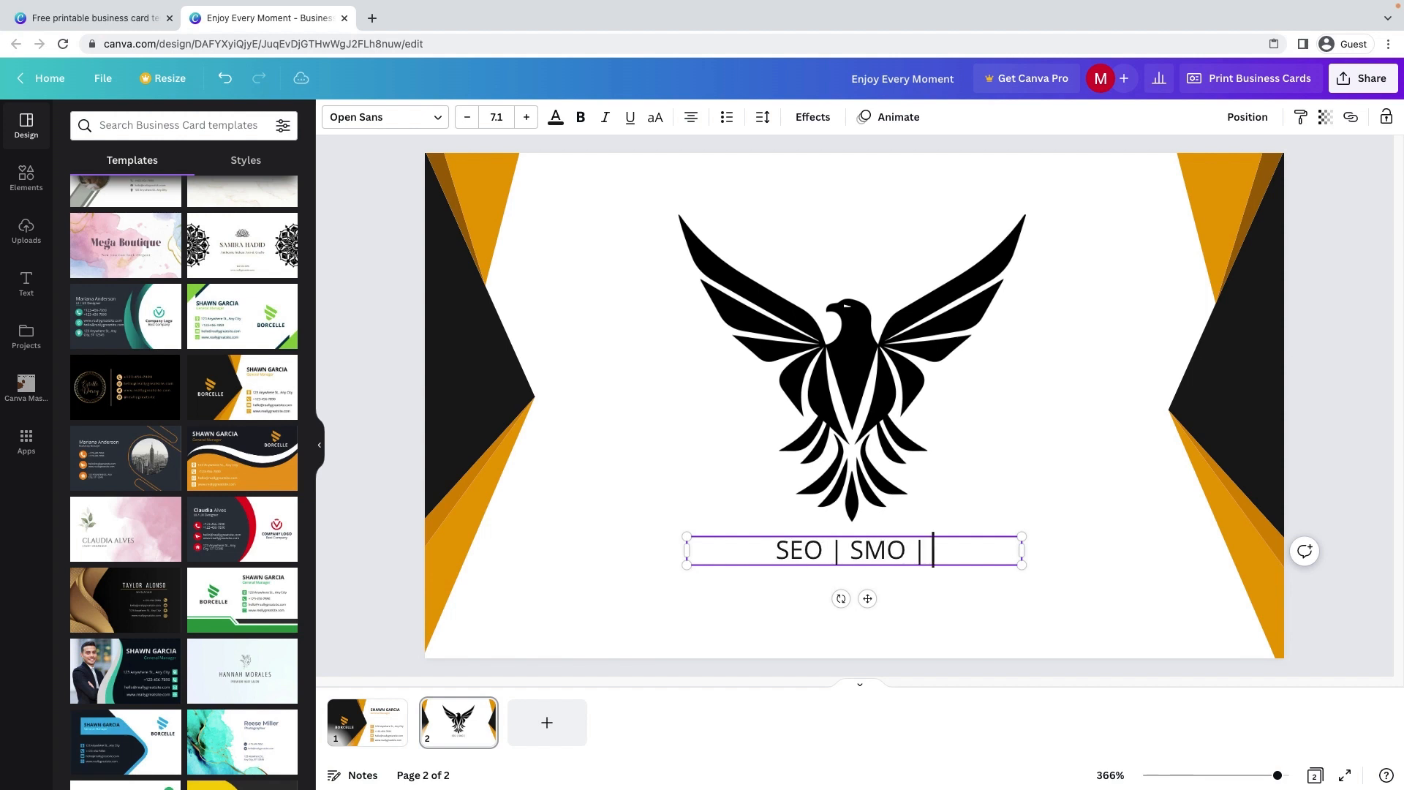
text(PPC | )
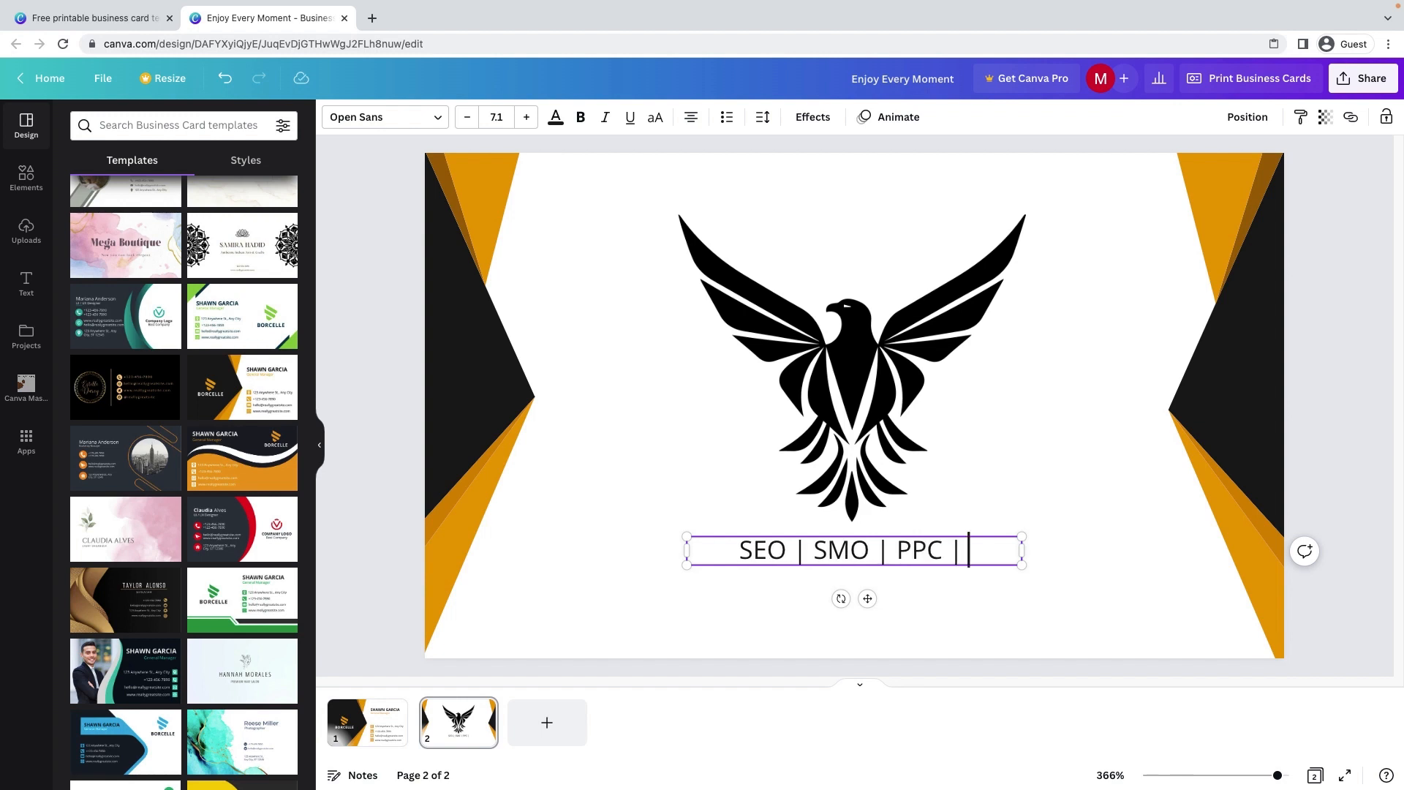
text(SMM |)
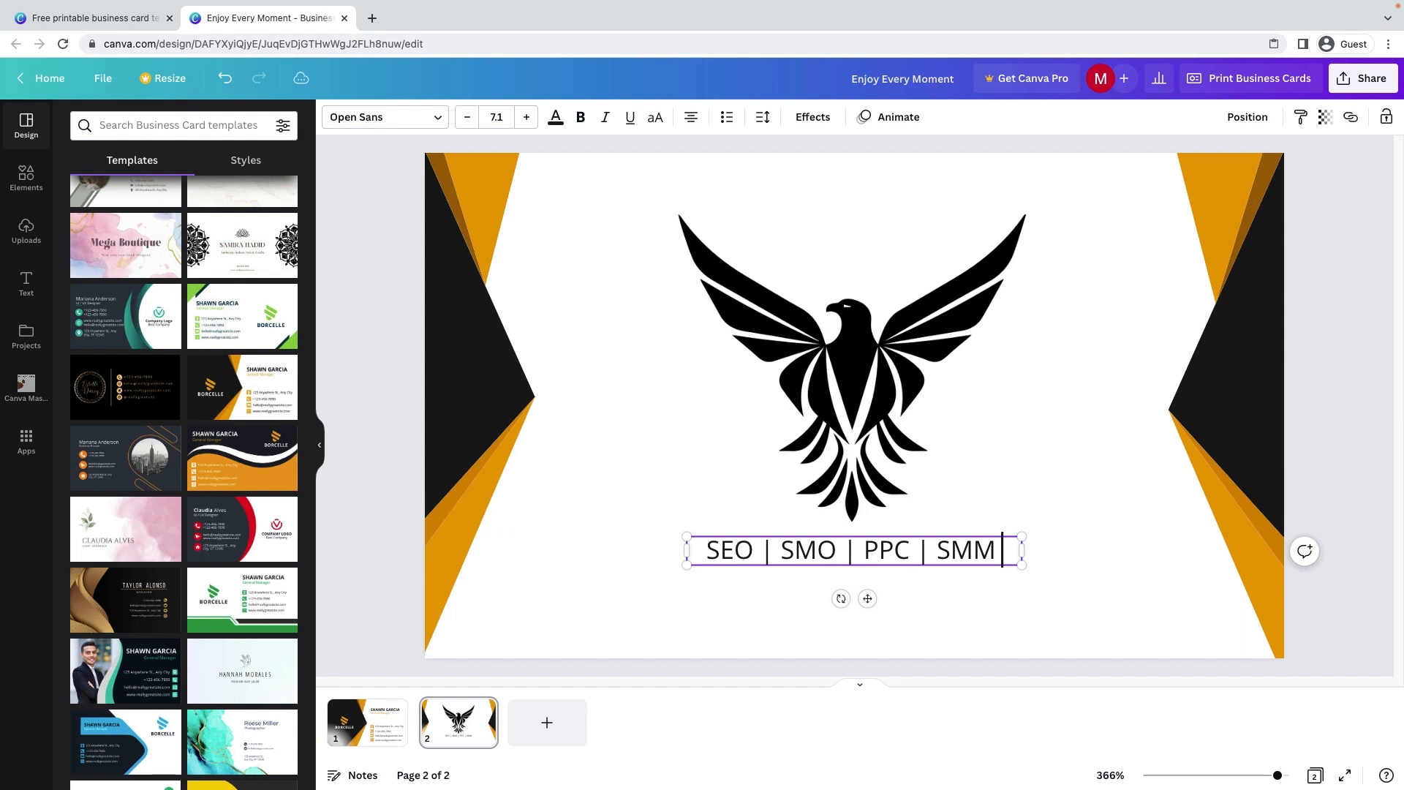
key(BackSpace)
key(BackSpace)
key(BackSpace)
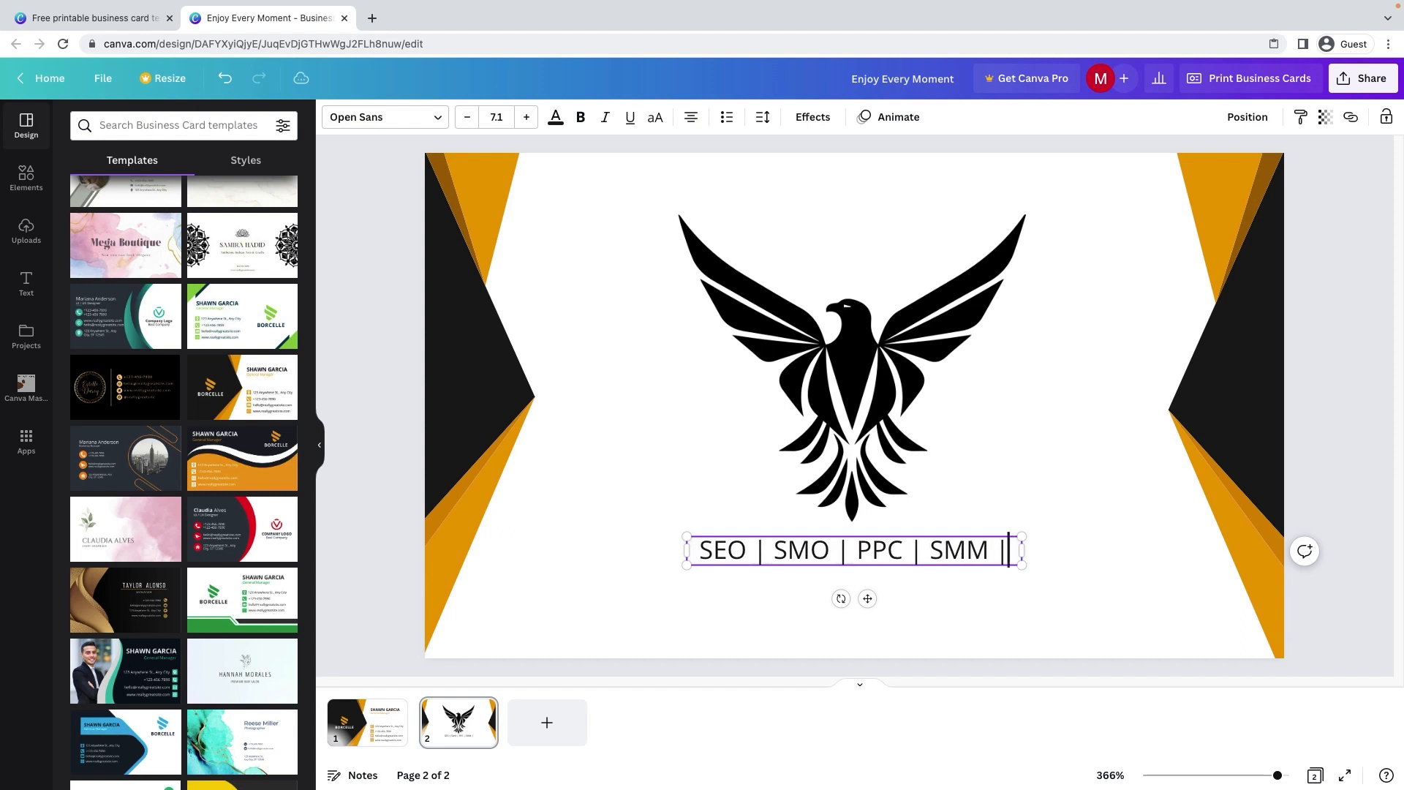
text(| Email)
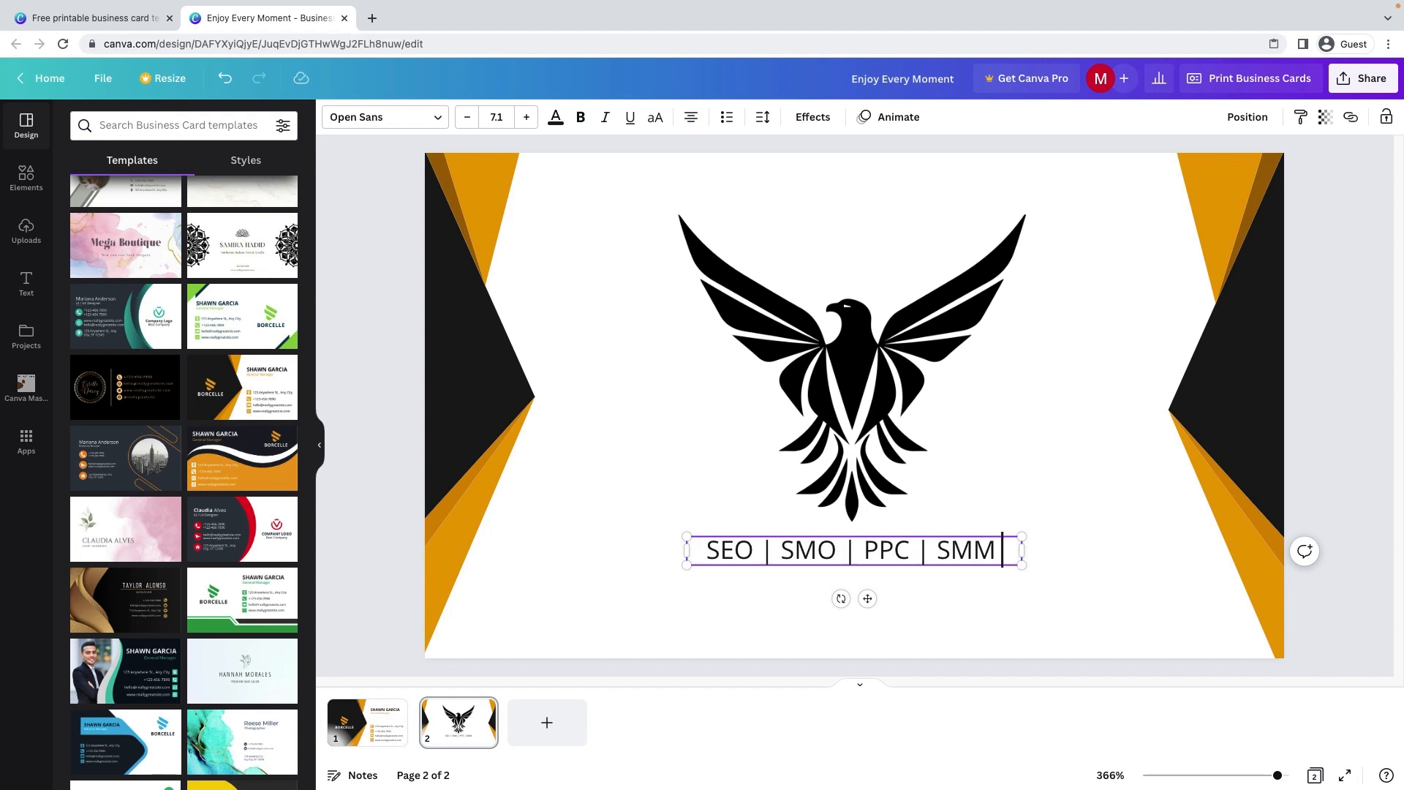
text( Marketing)
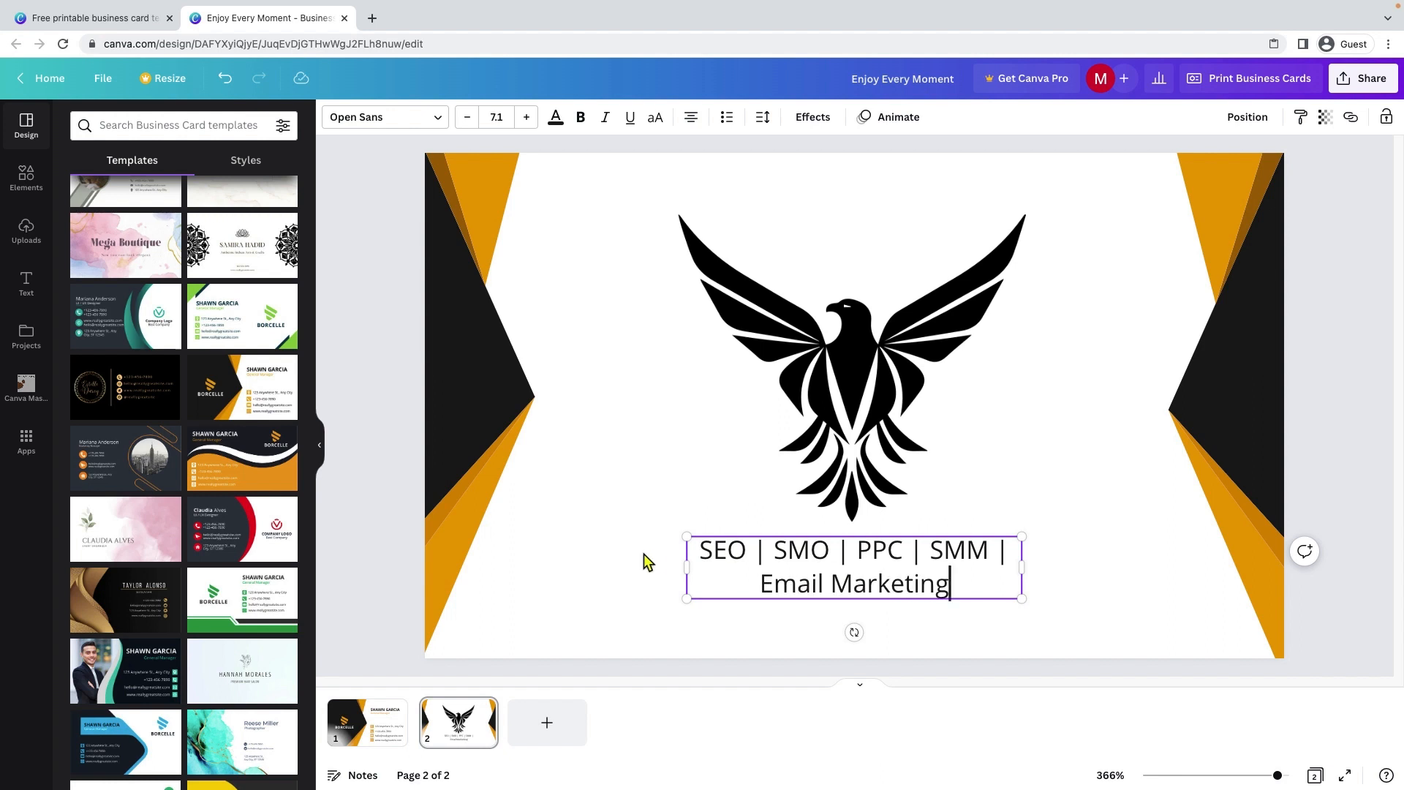
click(608, 573)
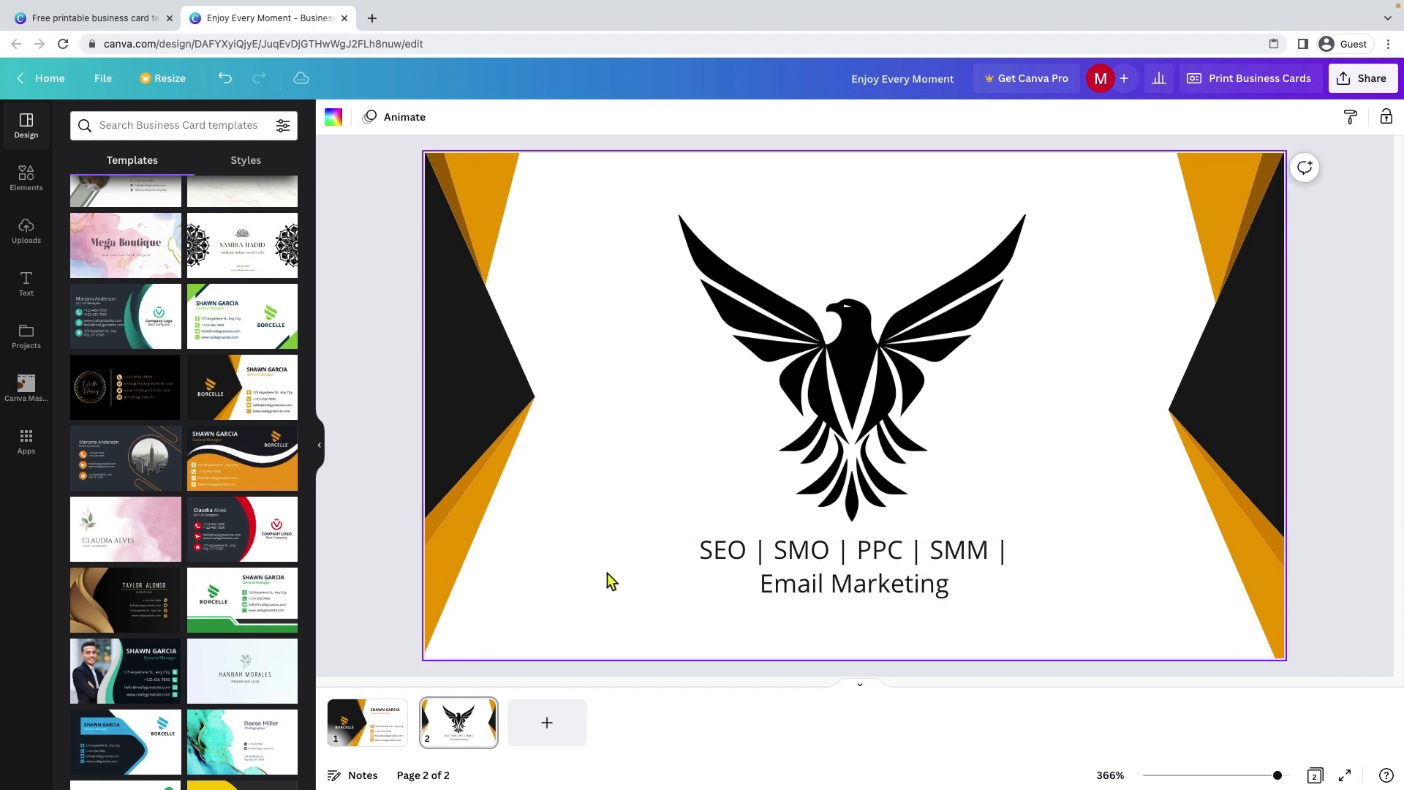
Replace the text under the eagle with "We provide Best In Class Digital Marketing Services for your business" in bold
double_click(966, 580)
drag(966, 579, 702, 550)
key(BackSpace)
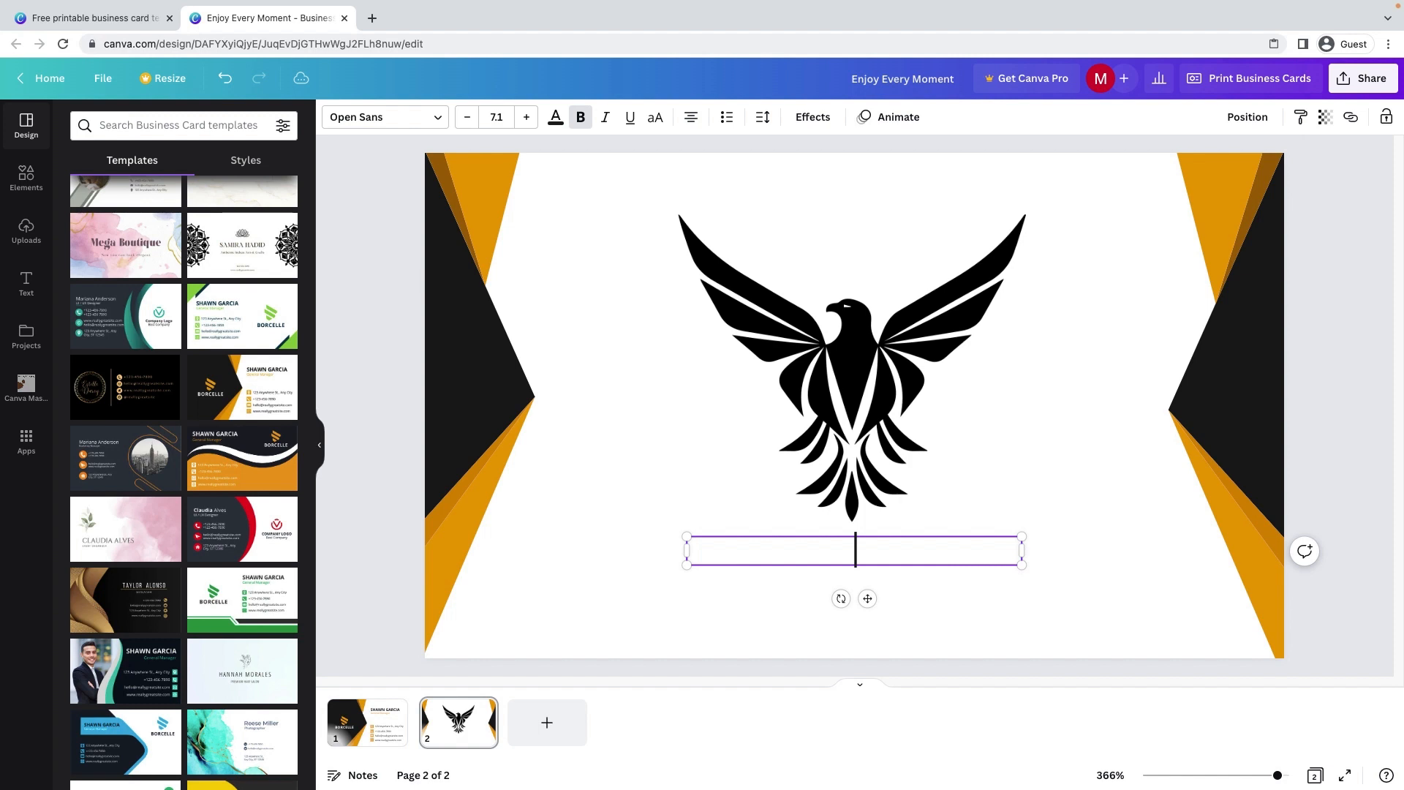
text(We provid)
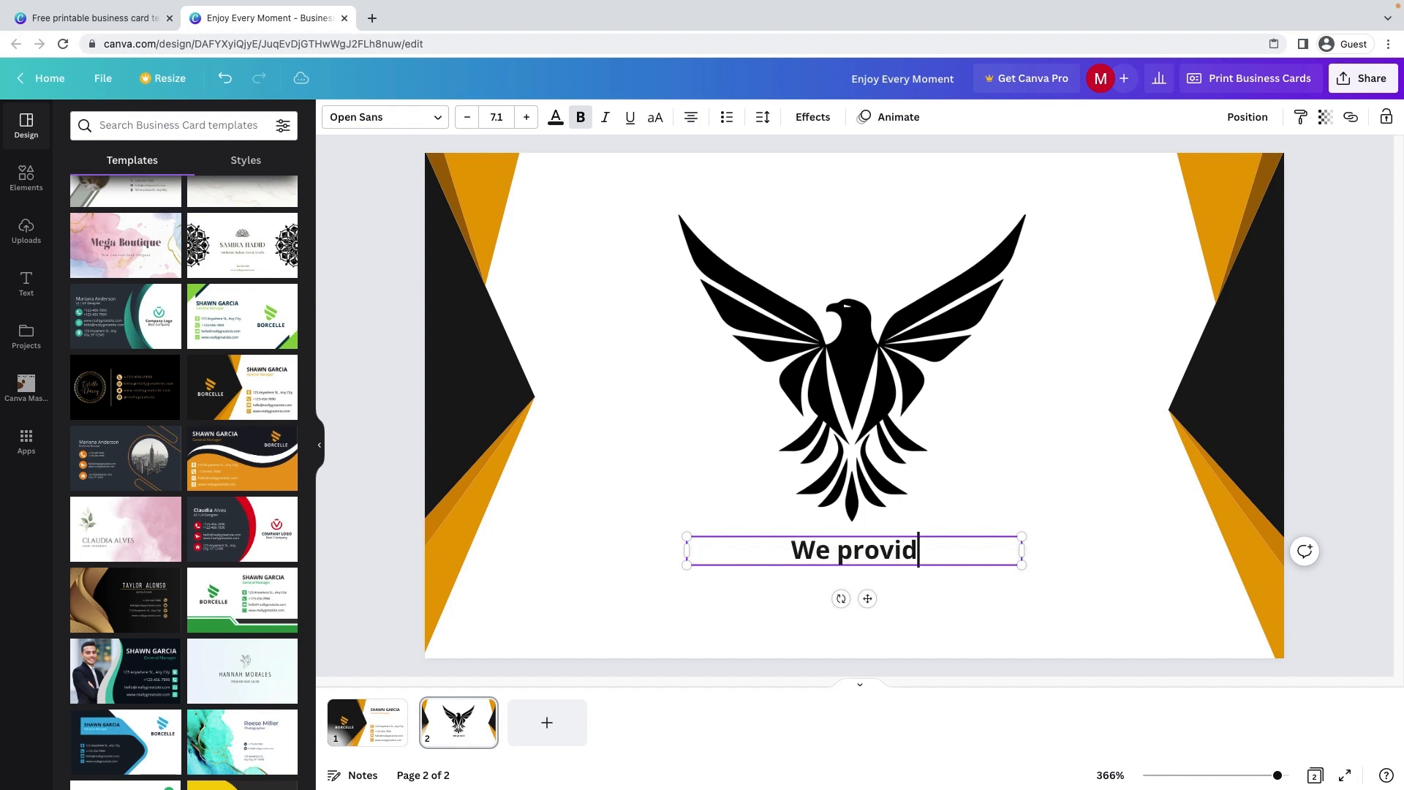
text(e Best in)
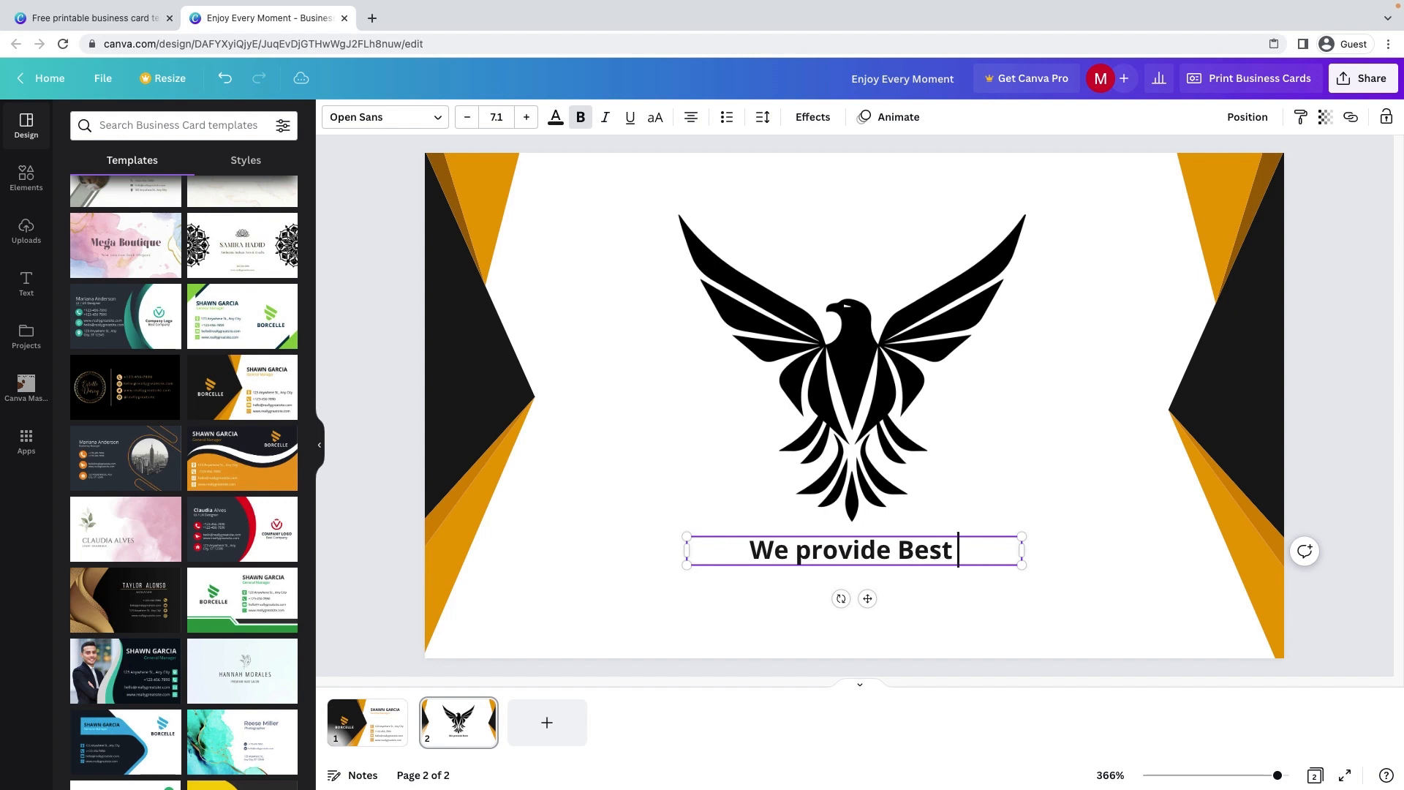
key(BackSpace)
key(BackSpace)
key(BackSpace)
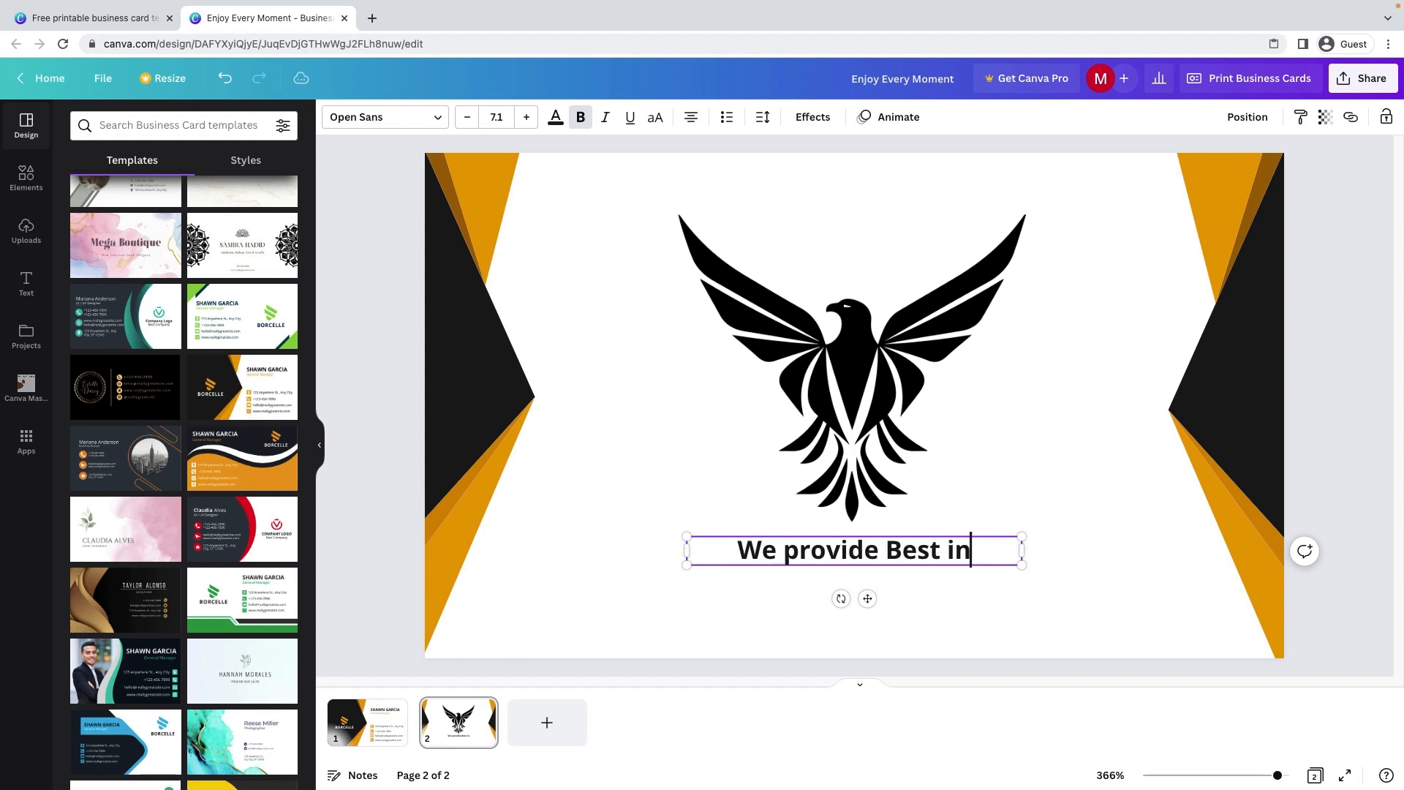
text(In Class )
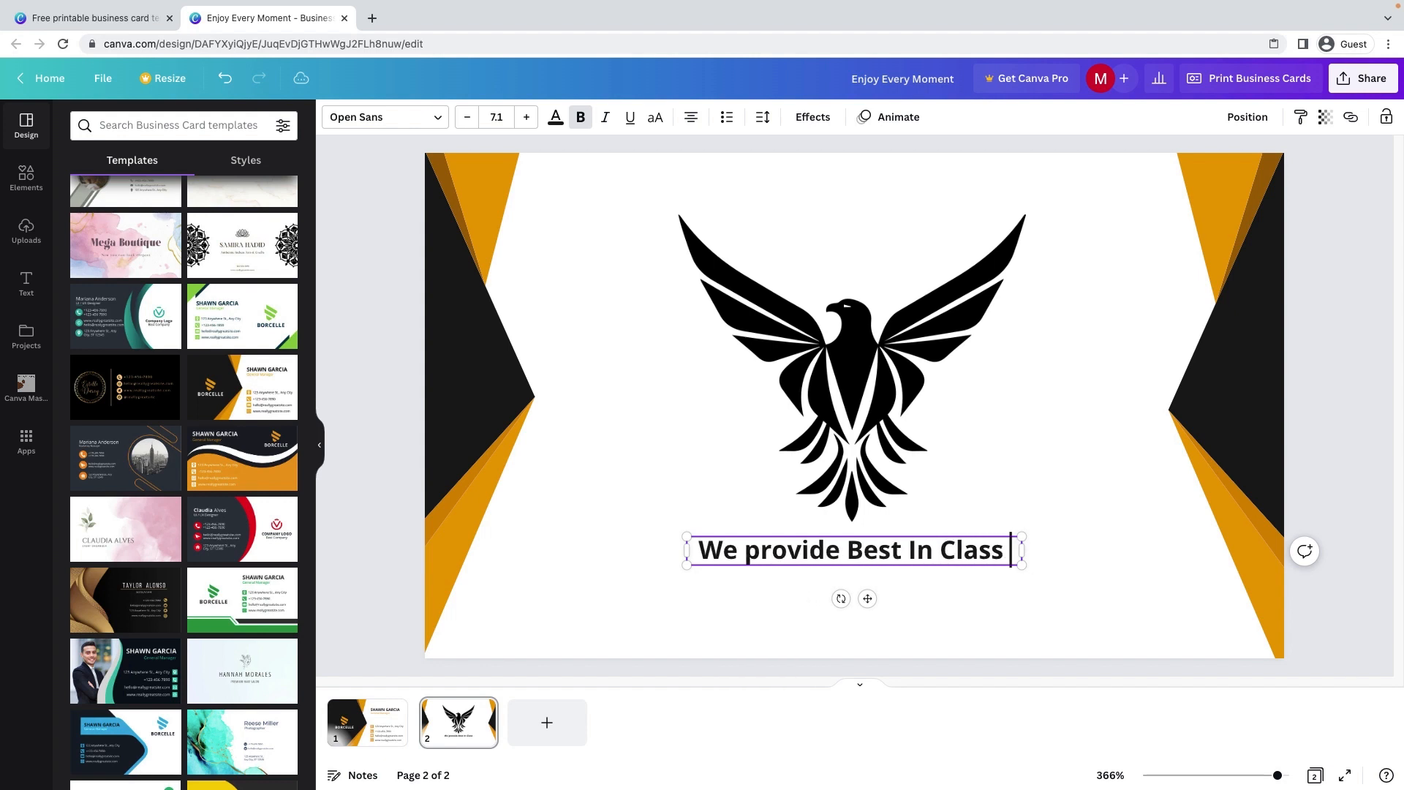
text(Digitak)
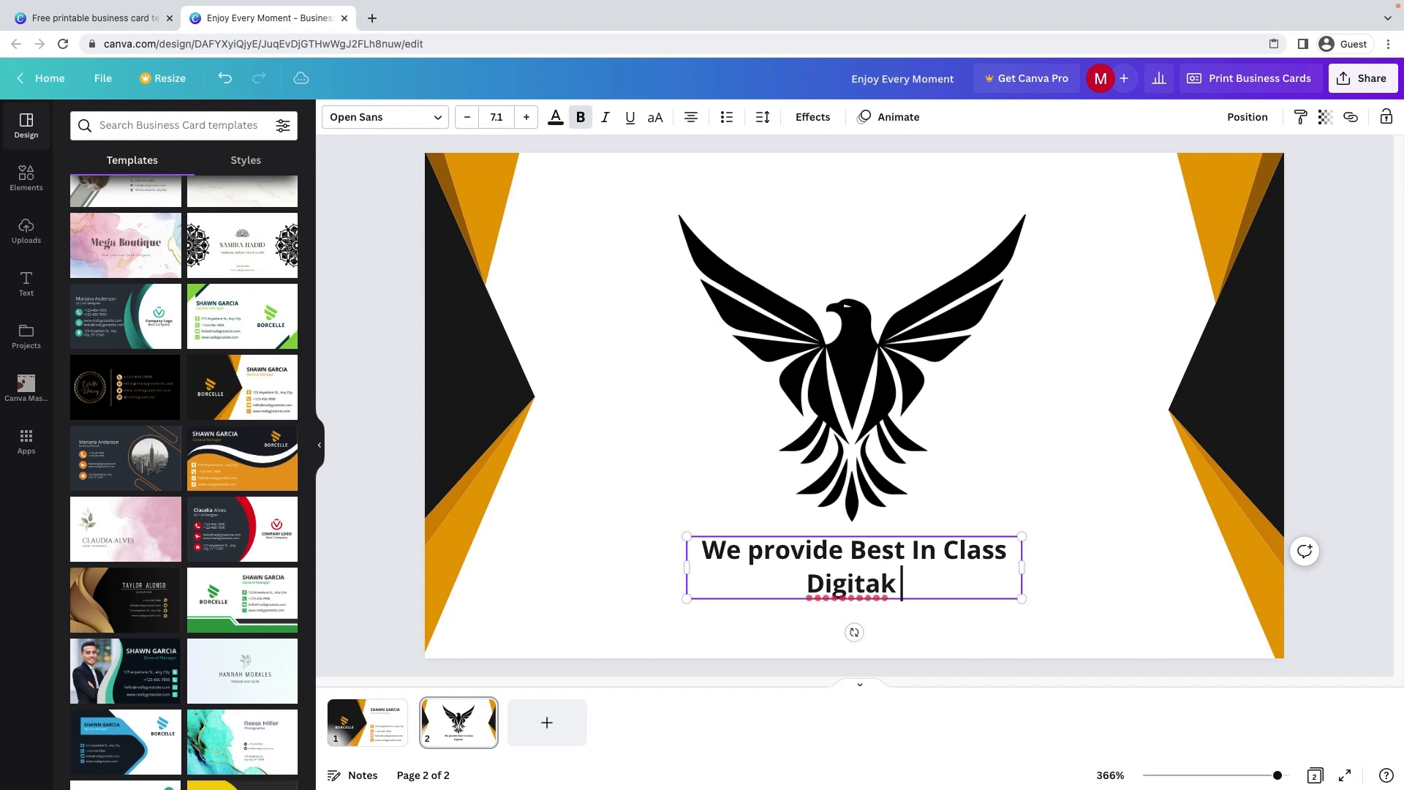
key(BackSpace)
text(l Ma)
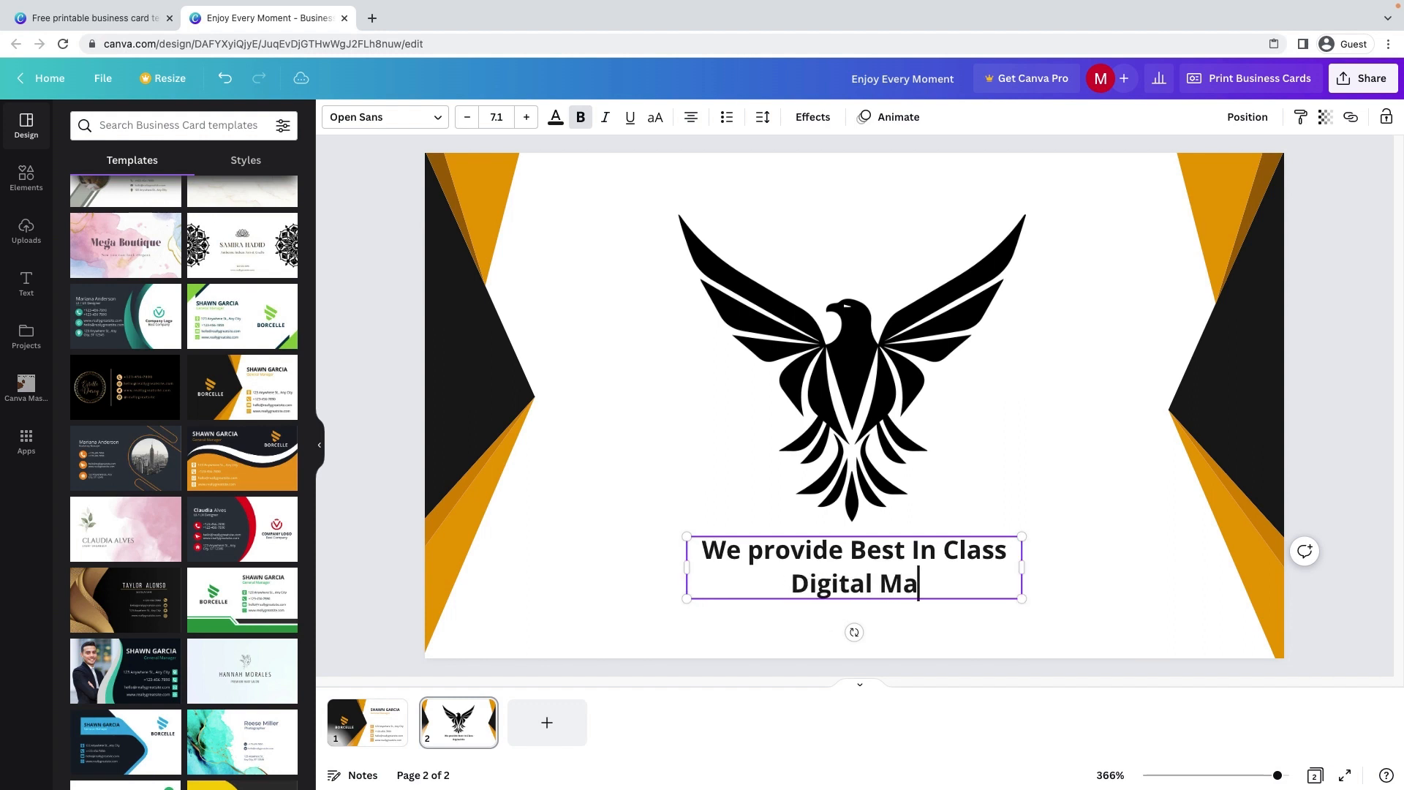
text(rketing Service)
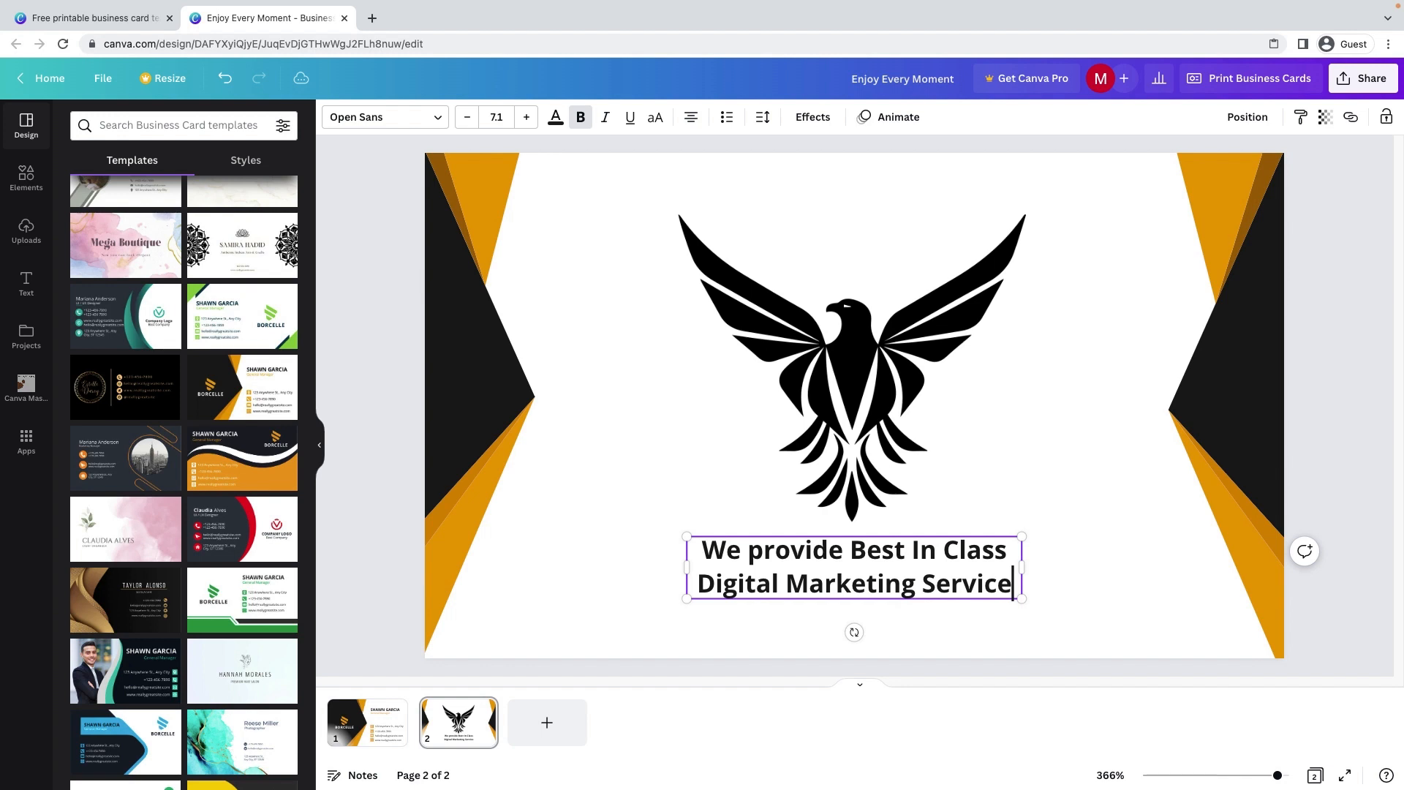
text(s for your )
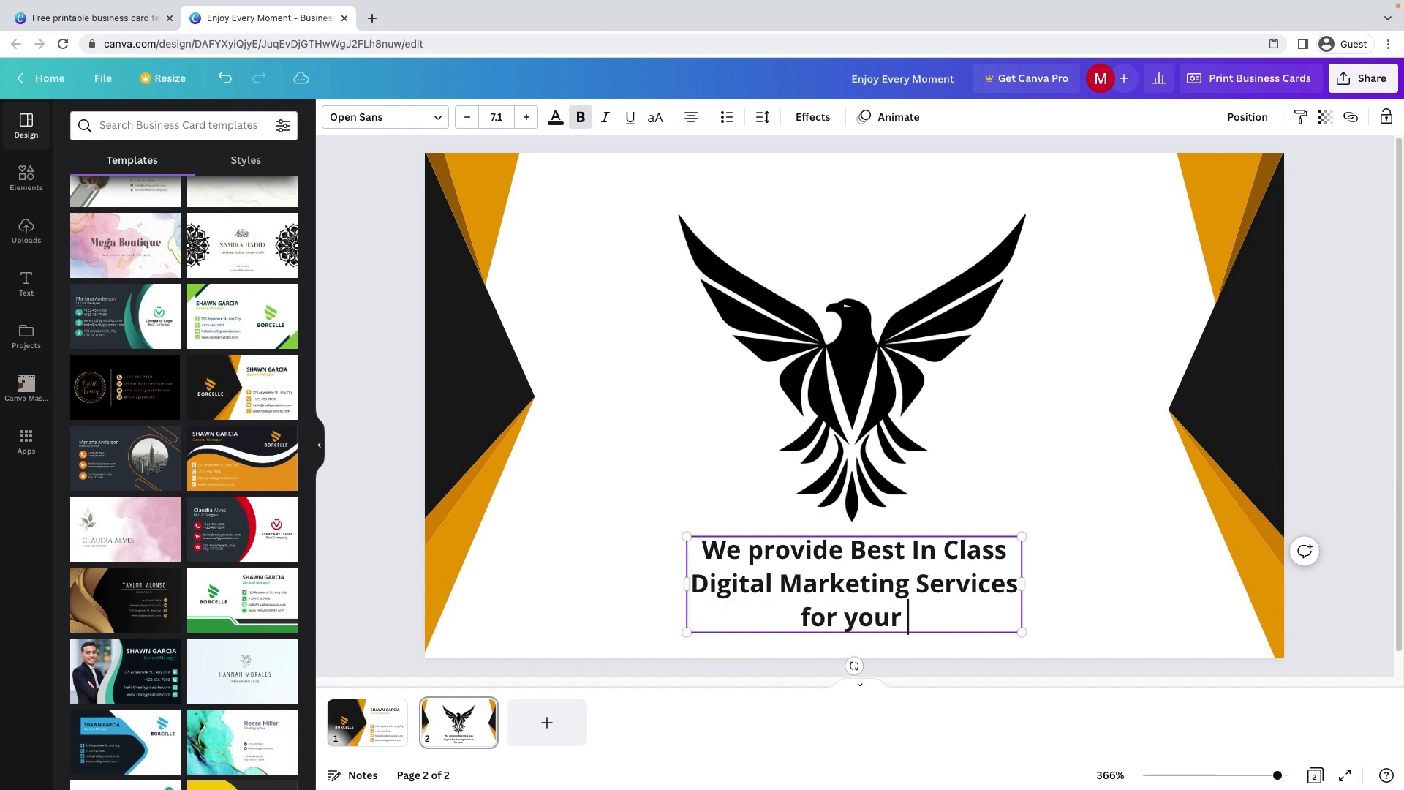
text(business)
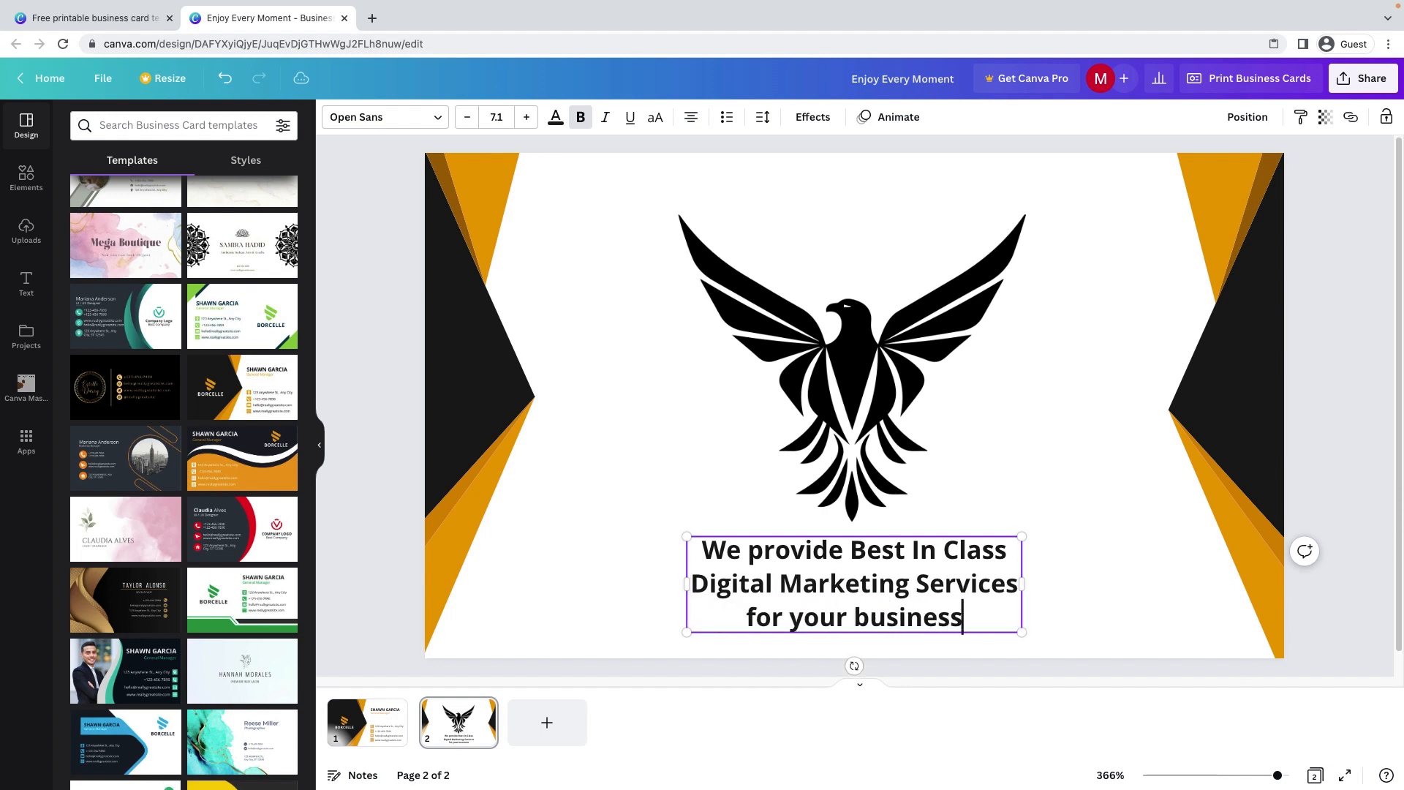
Widen the tagline's text box on both sides and break the text into two lines, starting the second line at "Digital"
drag(659, 583, 556, 577)
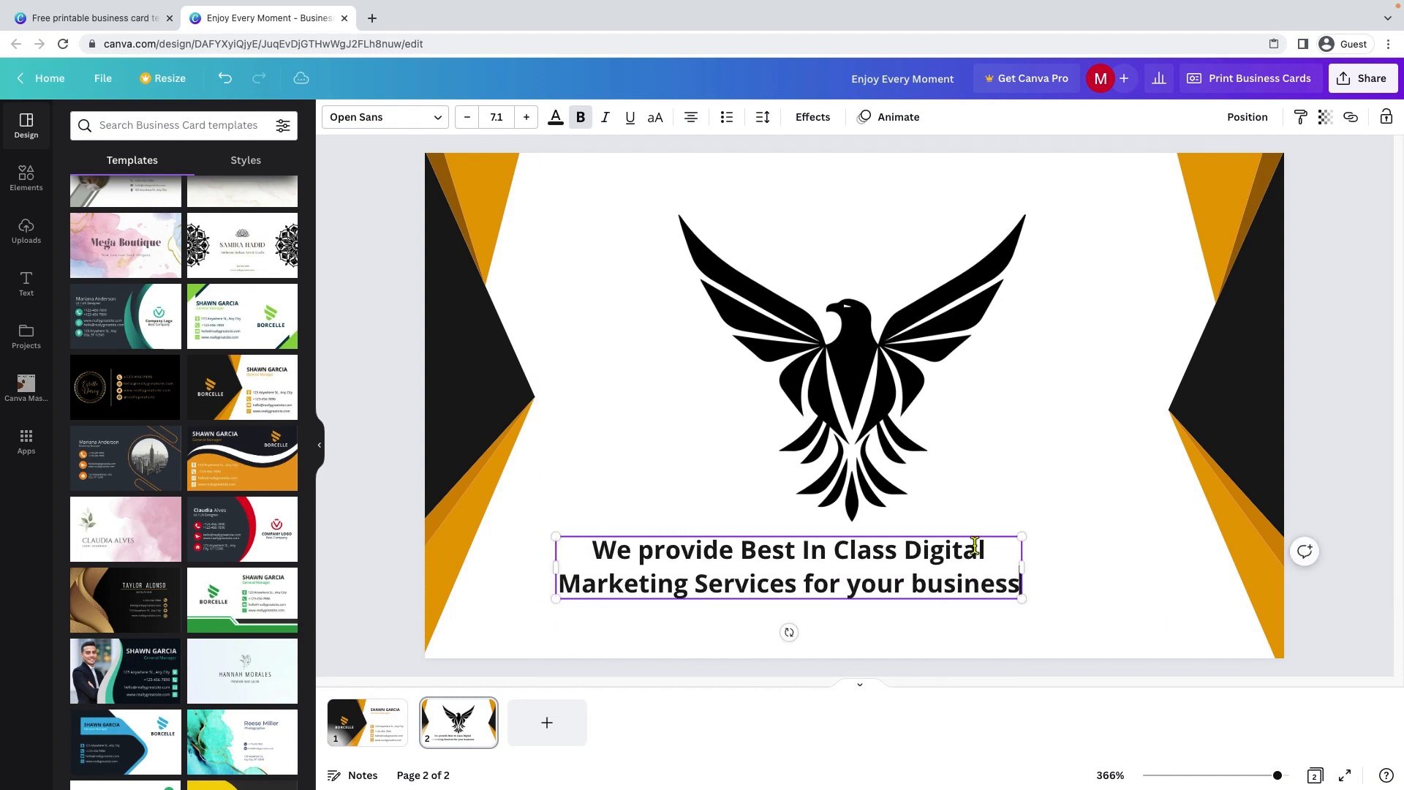
click(739, 551)
key(Return)
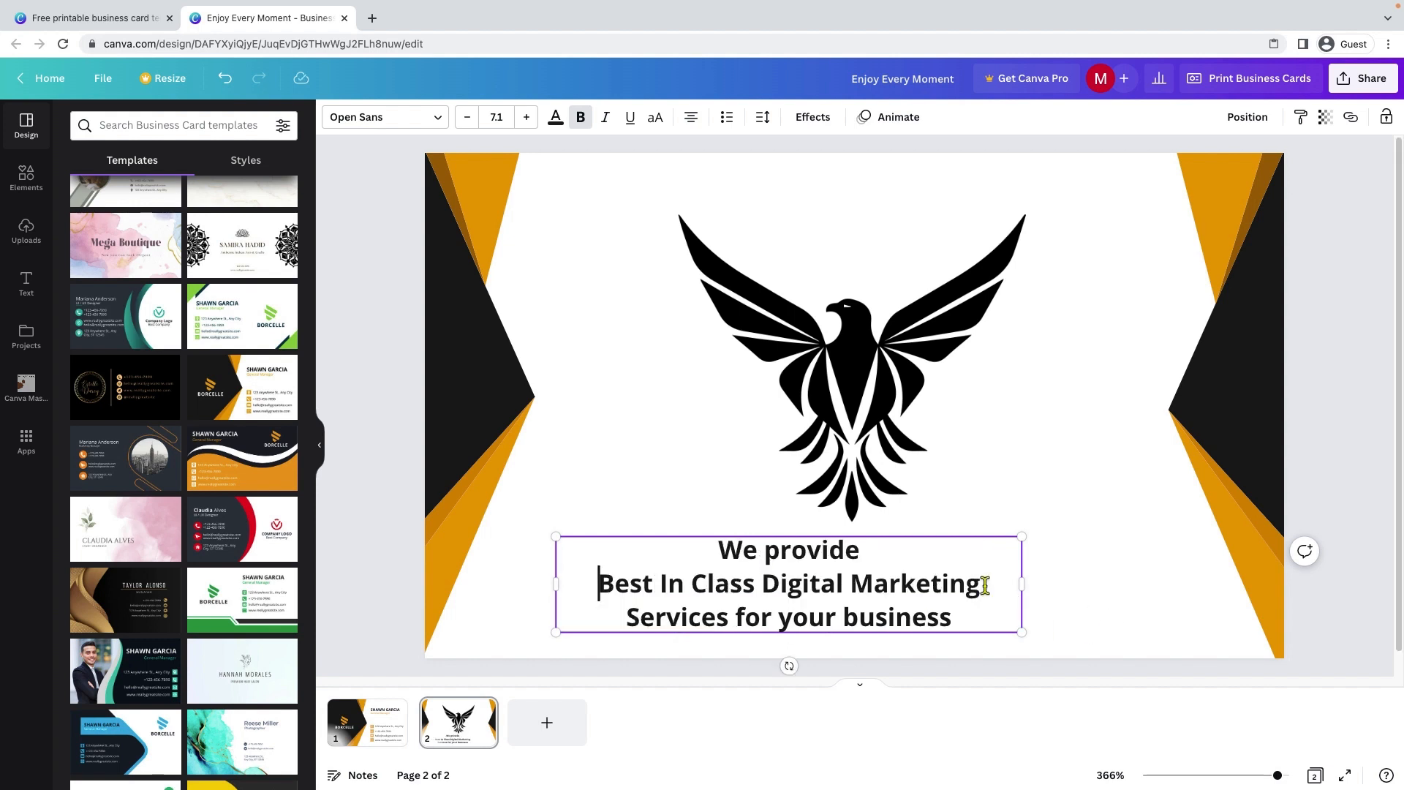
drag(1022, 583, 1186, 568)
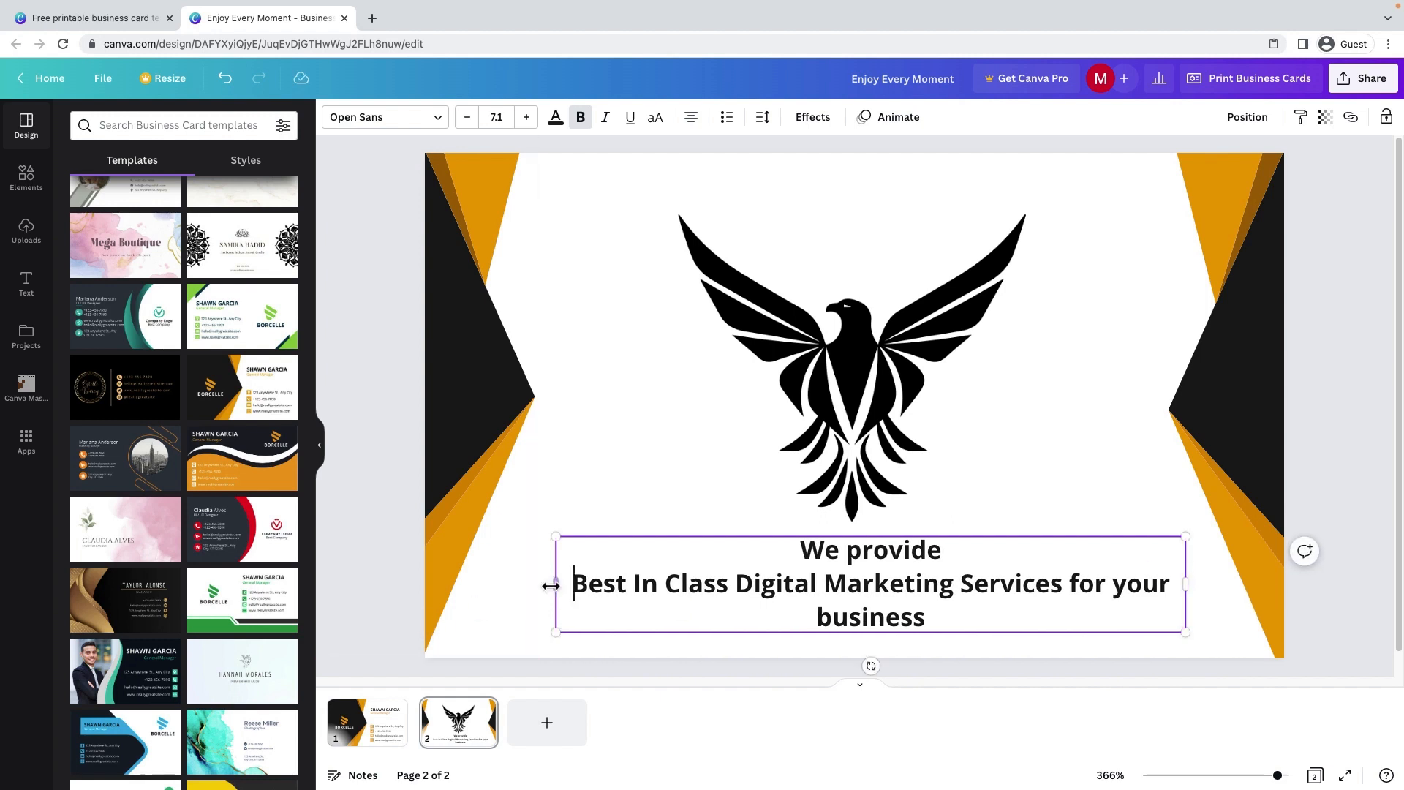
click(575, 582)
key(BackSpace)
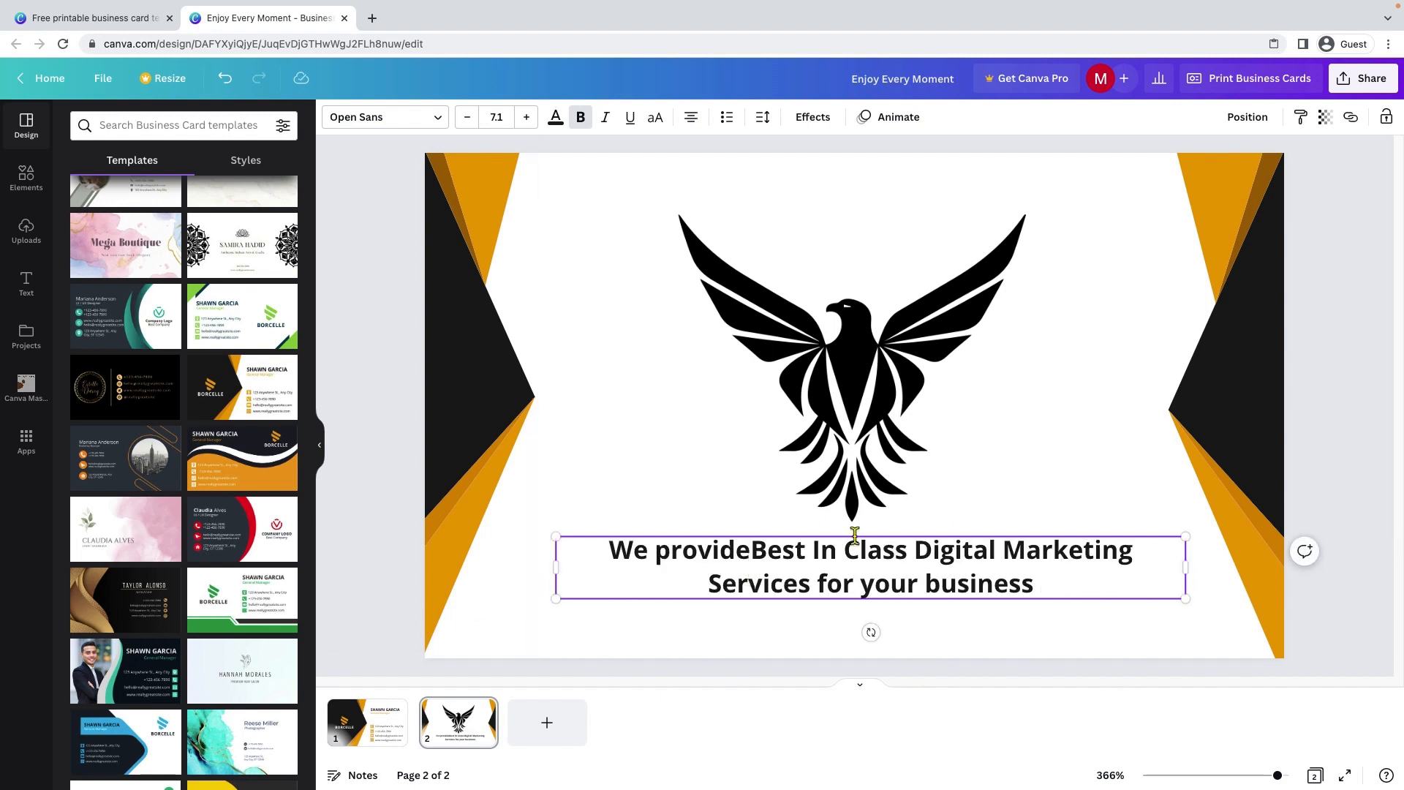
click(915, 549)
key(Return)
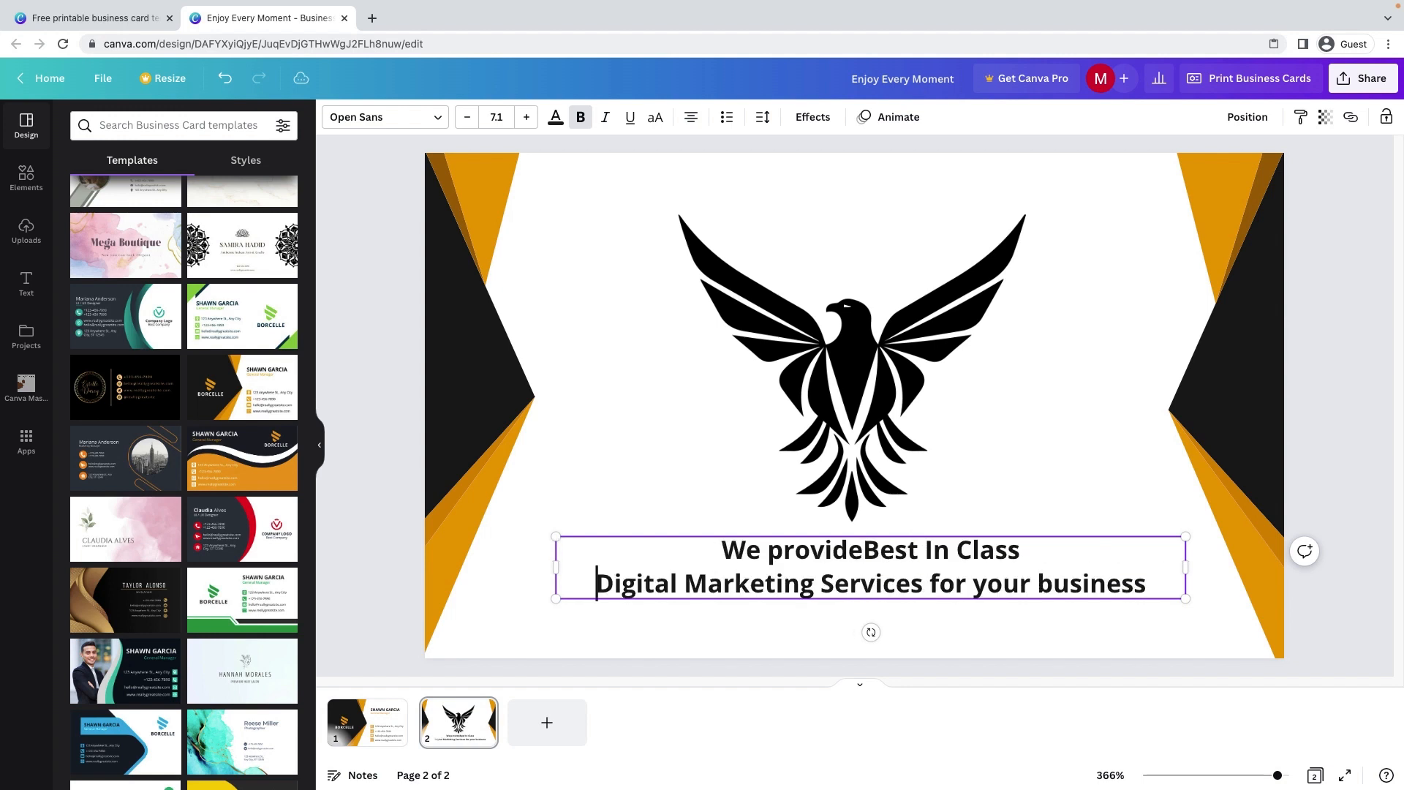
Centre the two-line tagline horizontally on the card, just below the eagle
click(1110, 436)
drag(997, 586, 974, 574)
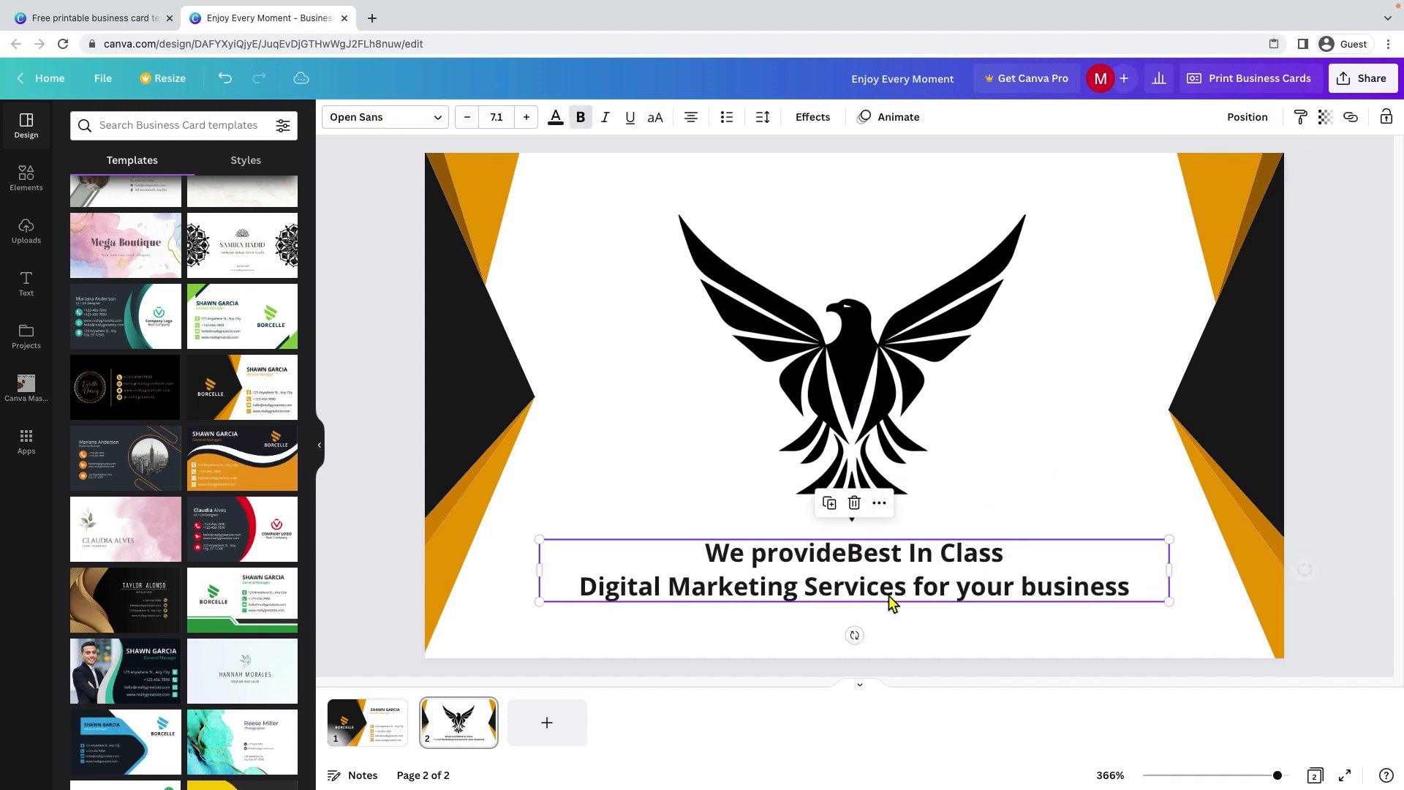
click(754, 642)
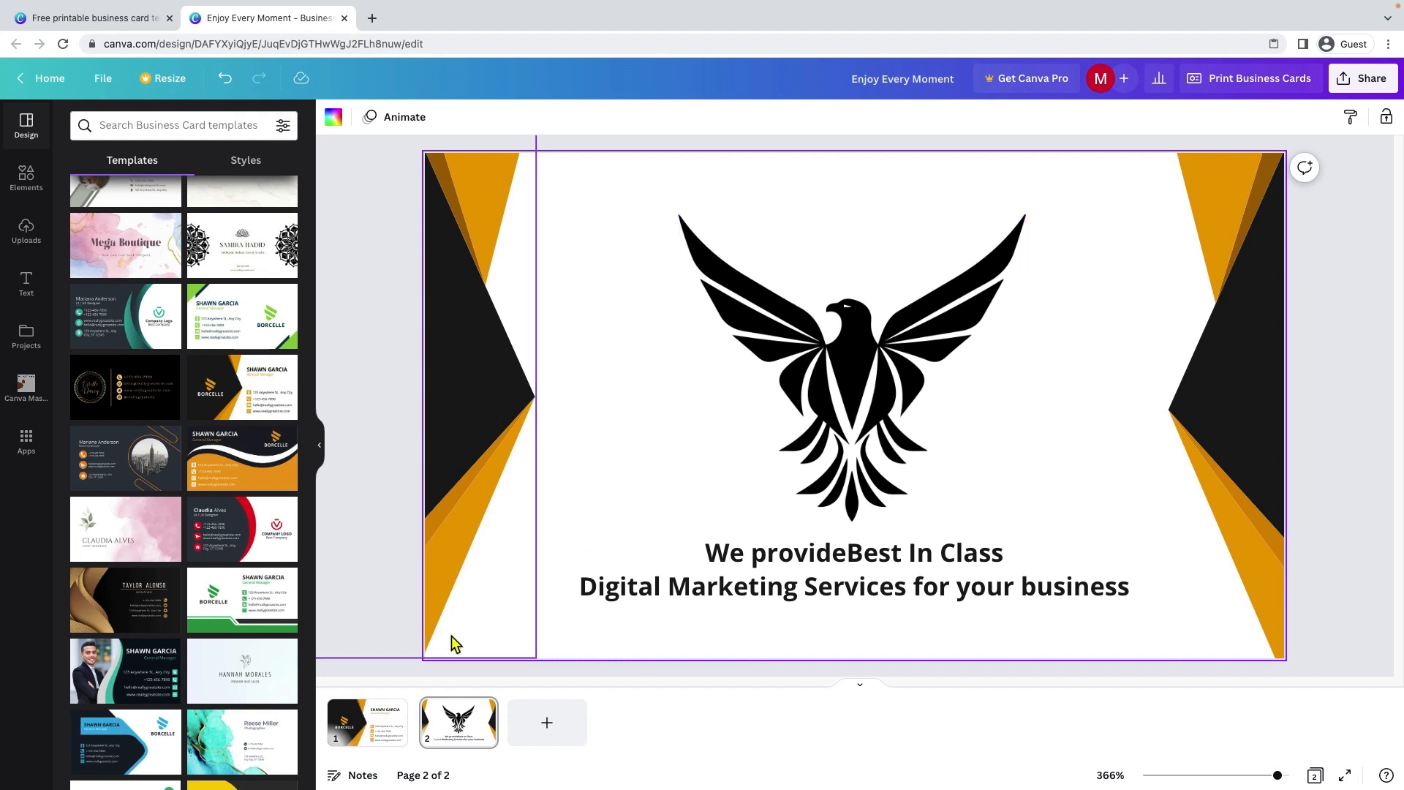
Delete the orange logo symbol and the BORCELLE name from the front page of the card
click(357, 722)
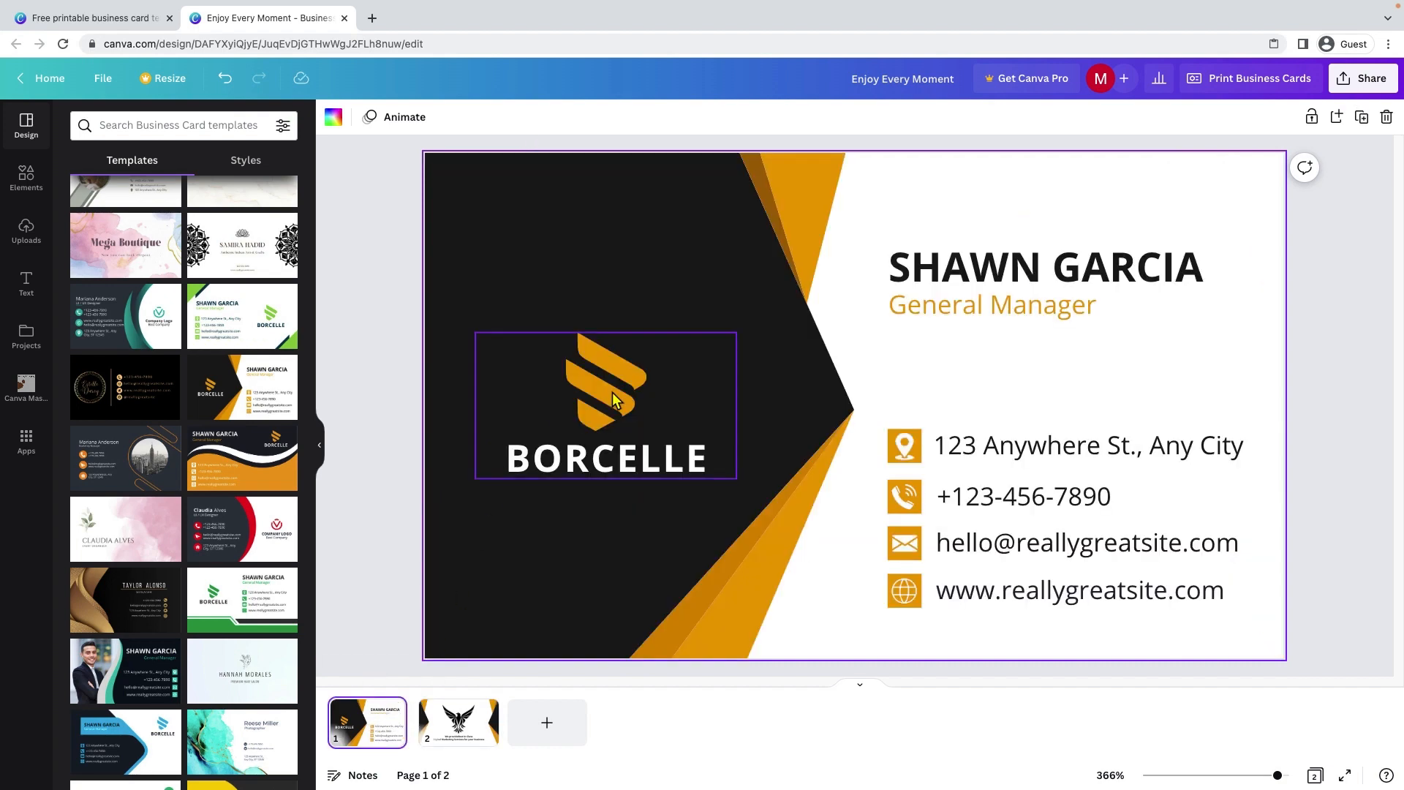
click(612, 398)
key(Delete)
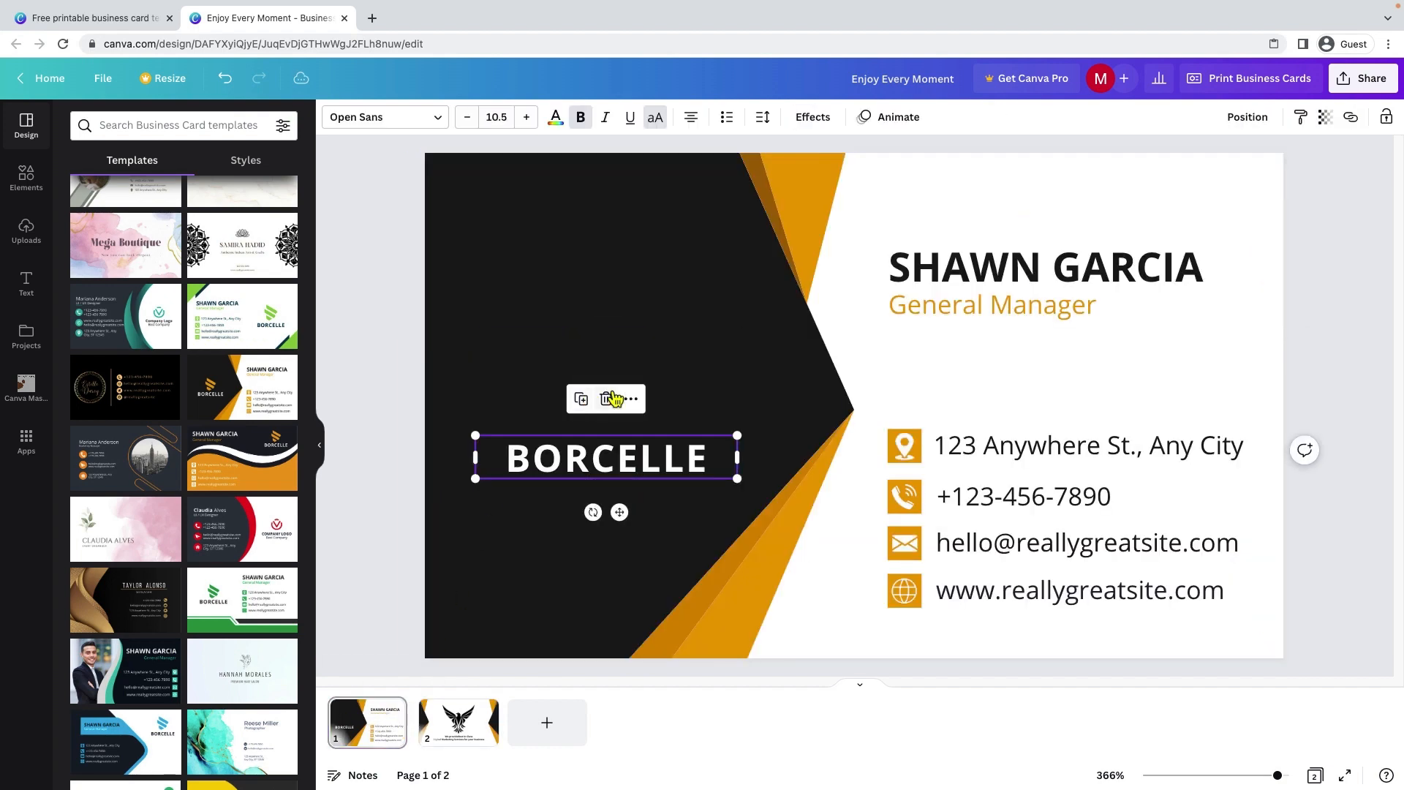
click(609, 398)
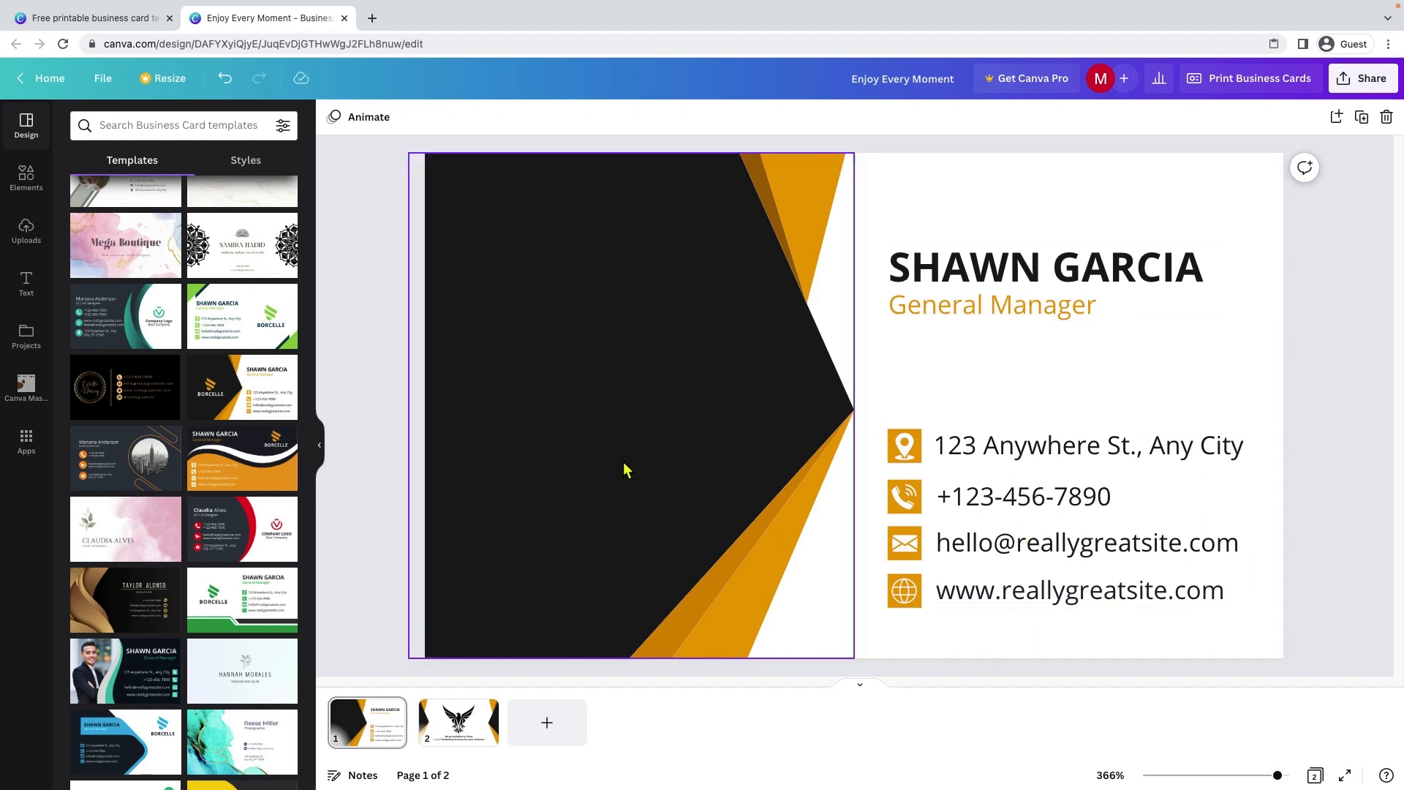
Open Canva's QR Code app from the popular apps
click(25, 441)
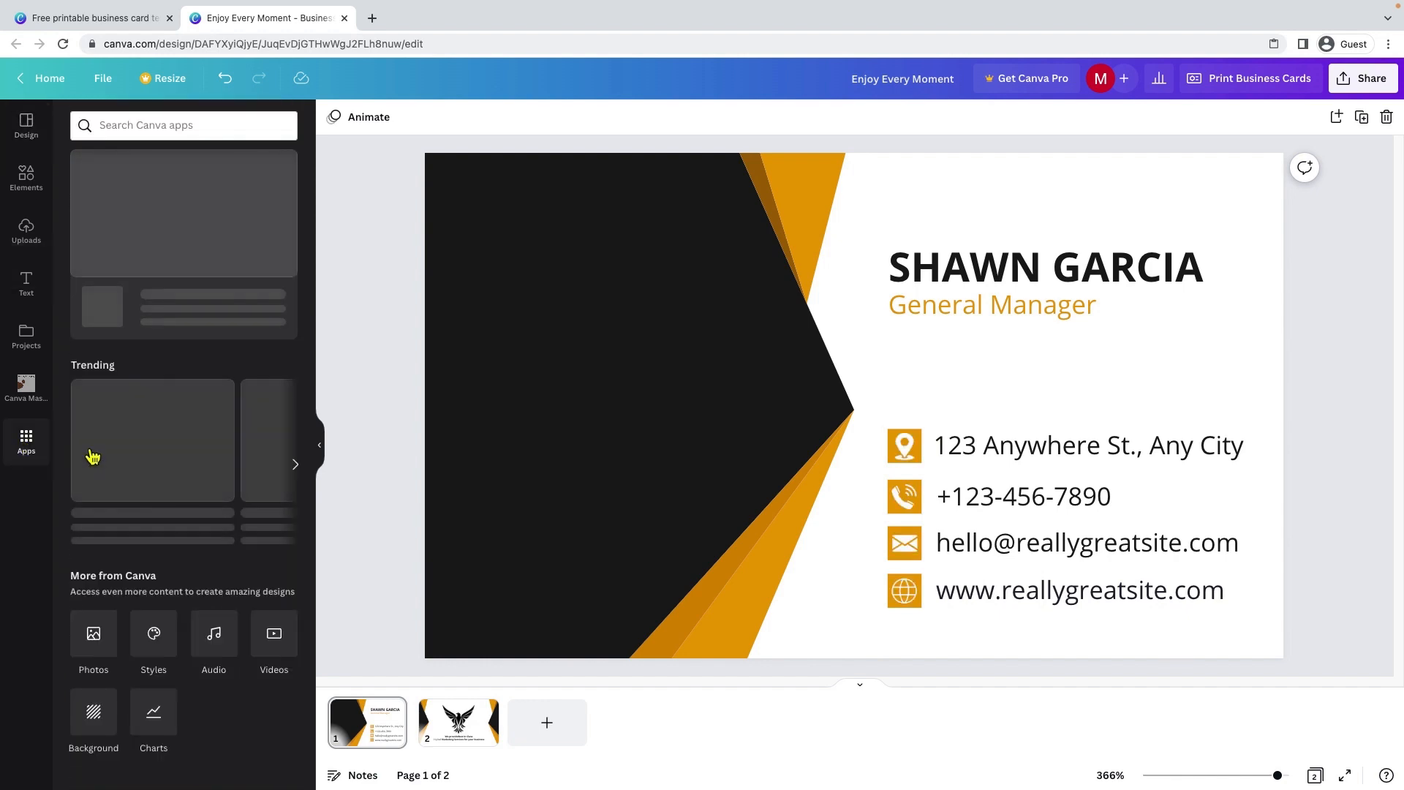
scroll(188, 512, down, 5)
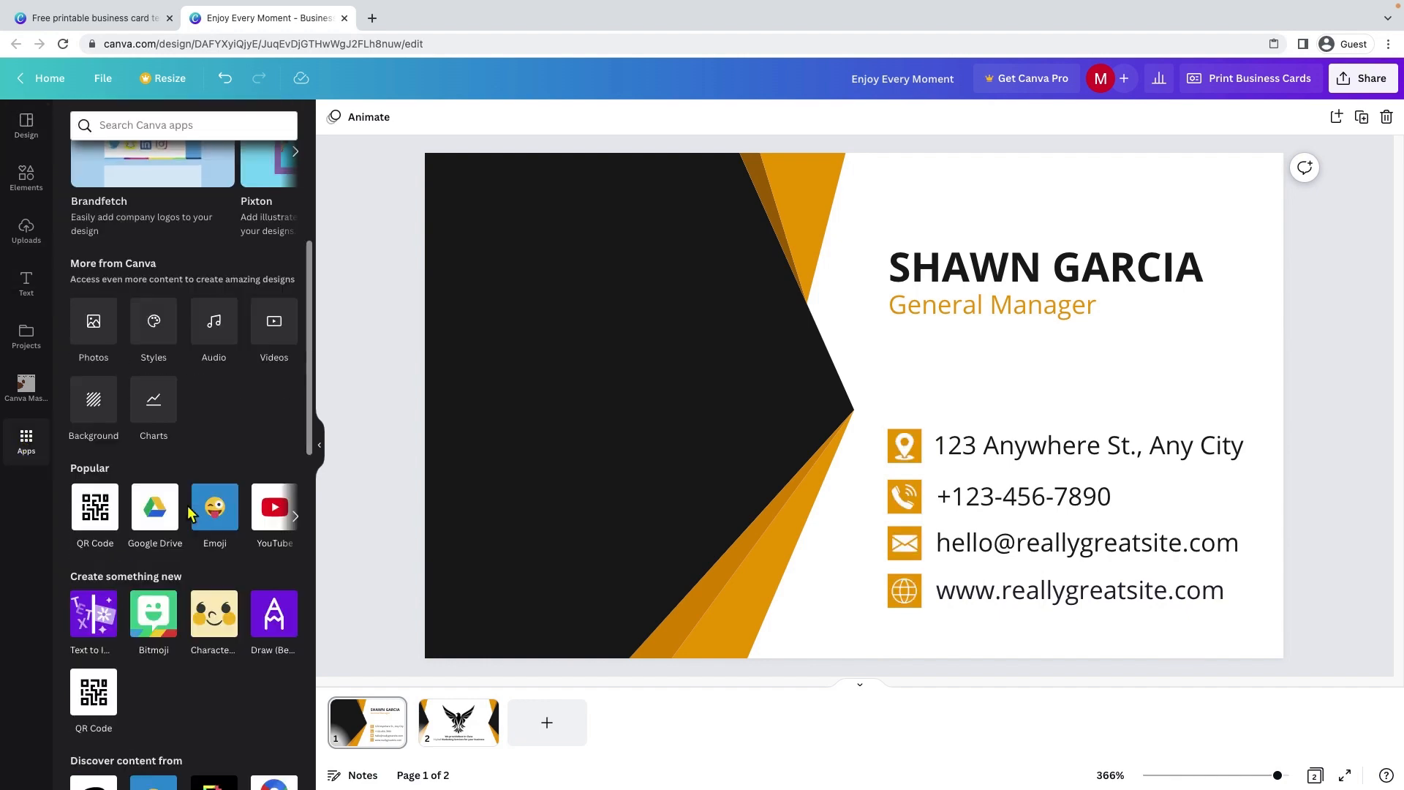
click(94, 512)
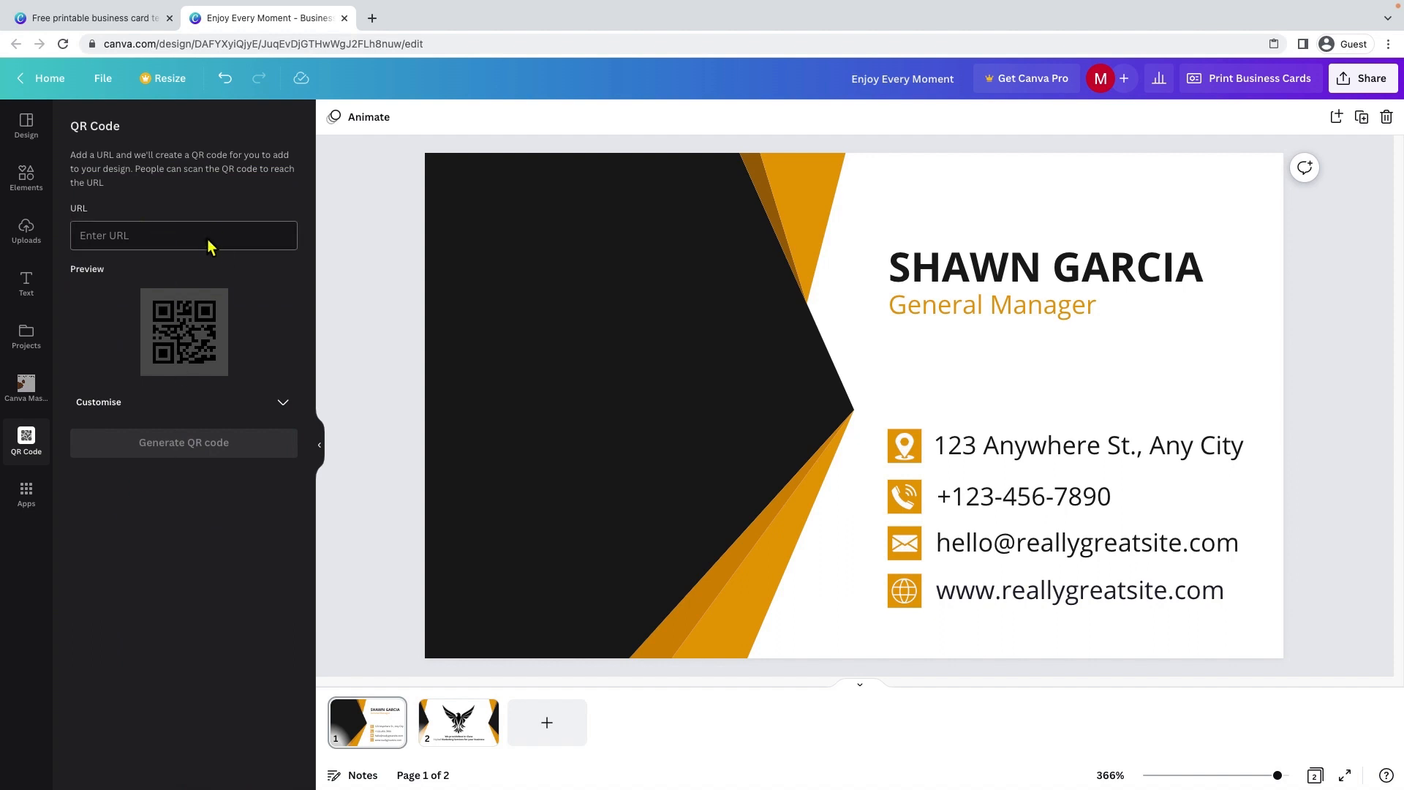
Open google.com in a new browser tab and search for "qr code generator with information"
click(372, 18)
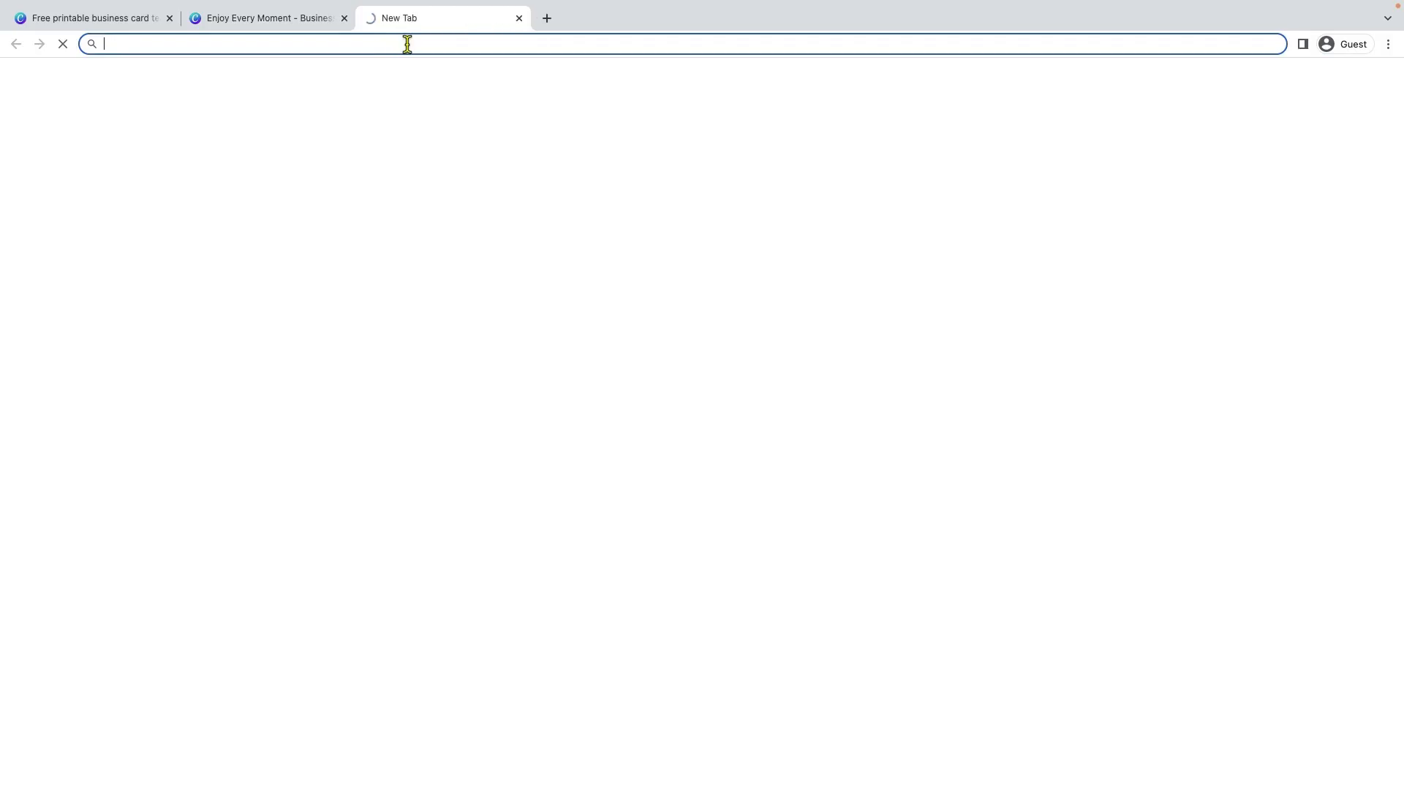
text(goo)
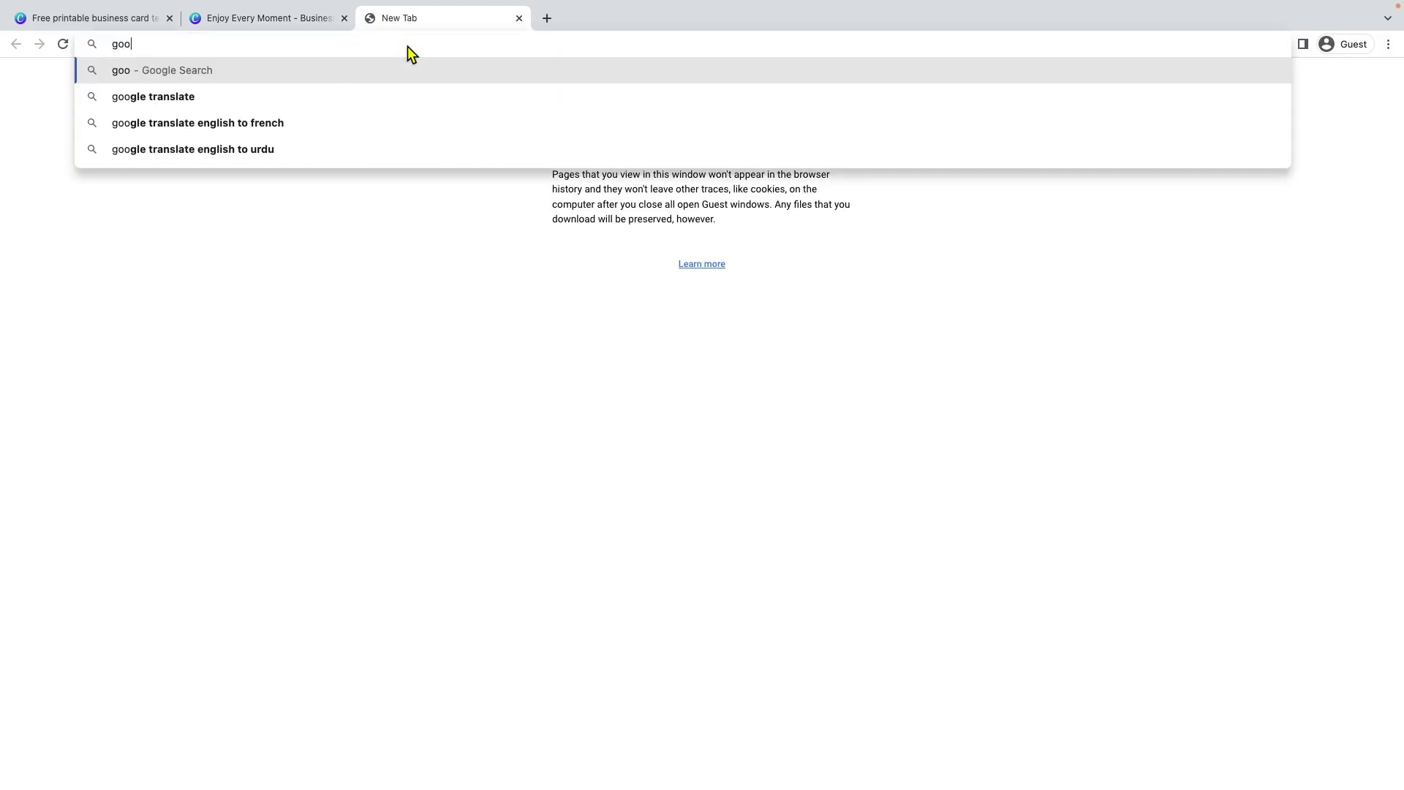
text(gle.com)
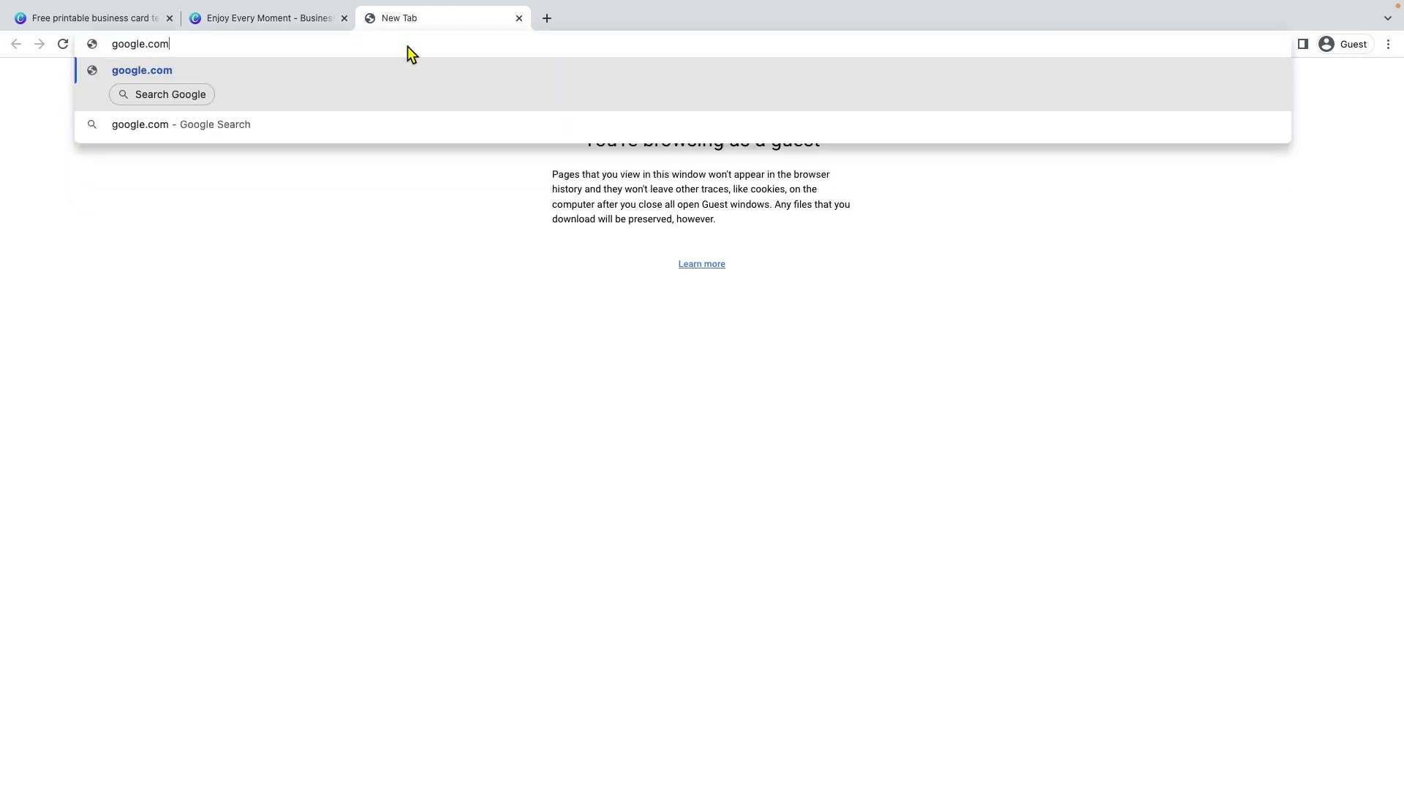
key(Return)
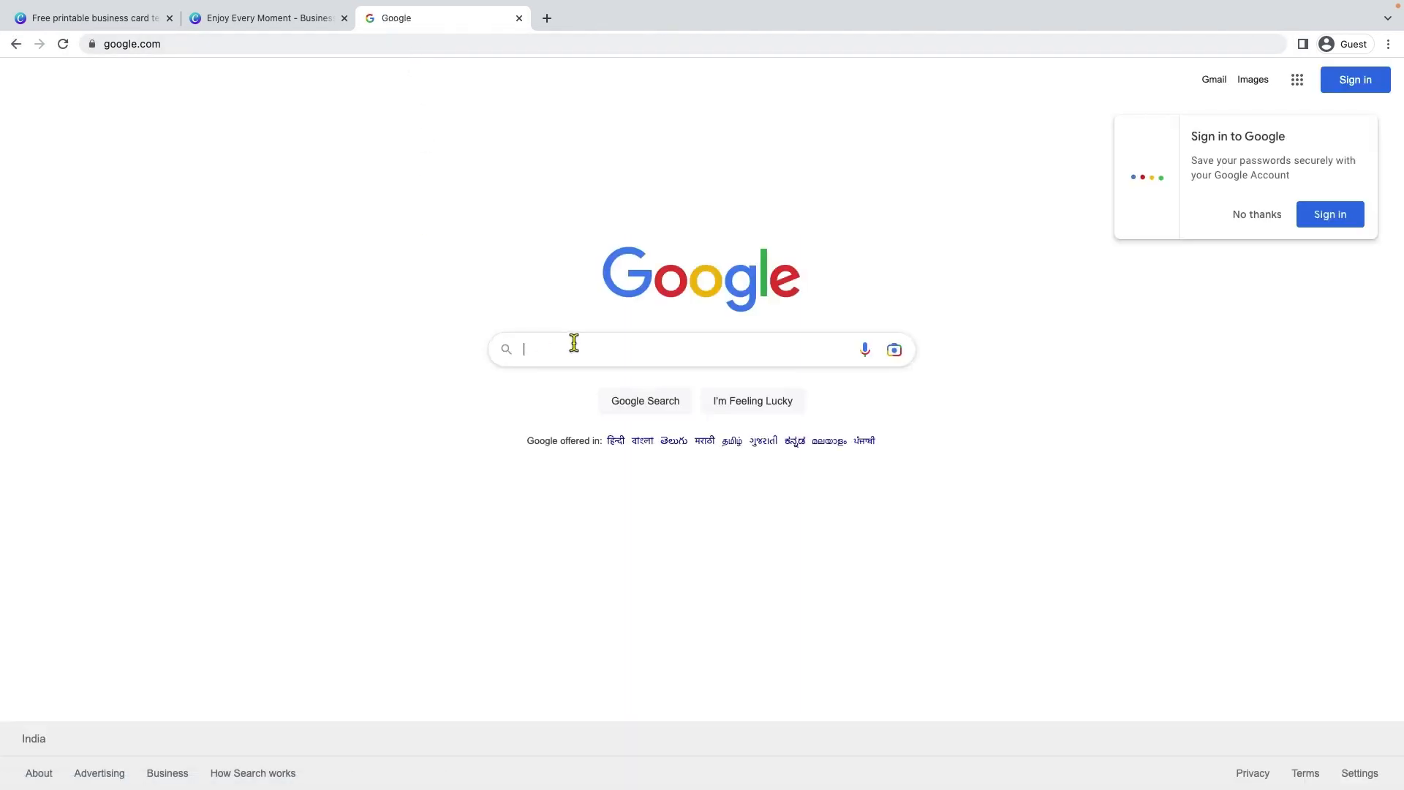
text(QR ci)
key(Down)
key(Down)
text(with iu)
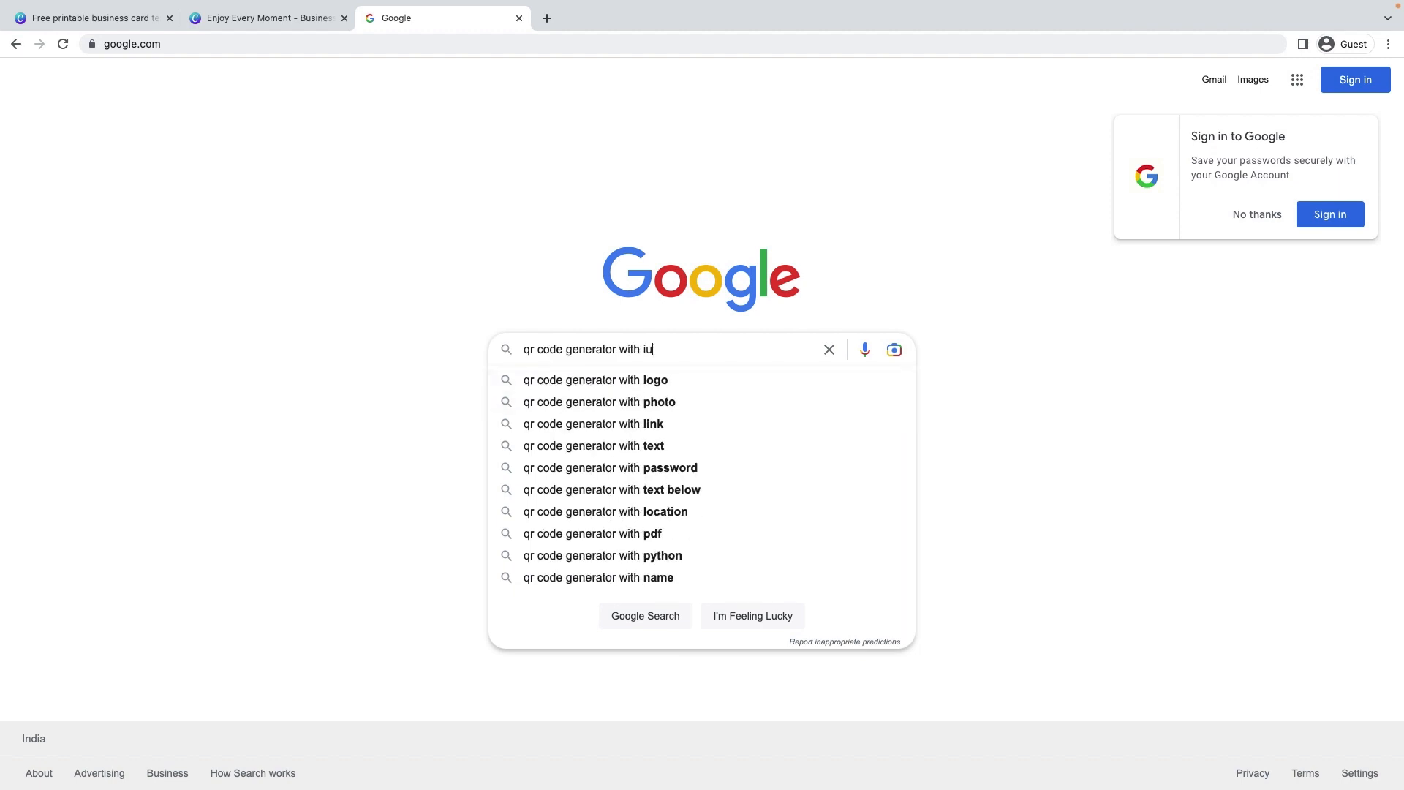
key(BackSpace)
text(nformation)
key(Return)
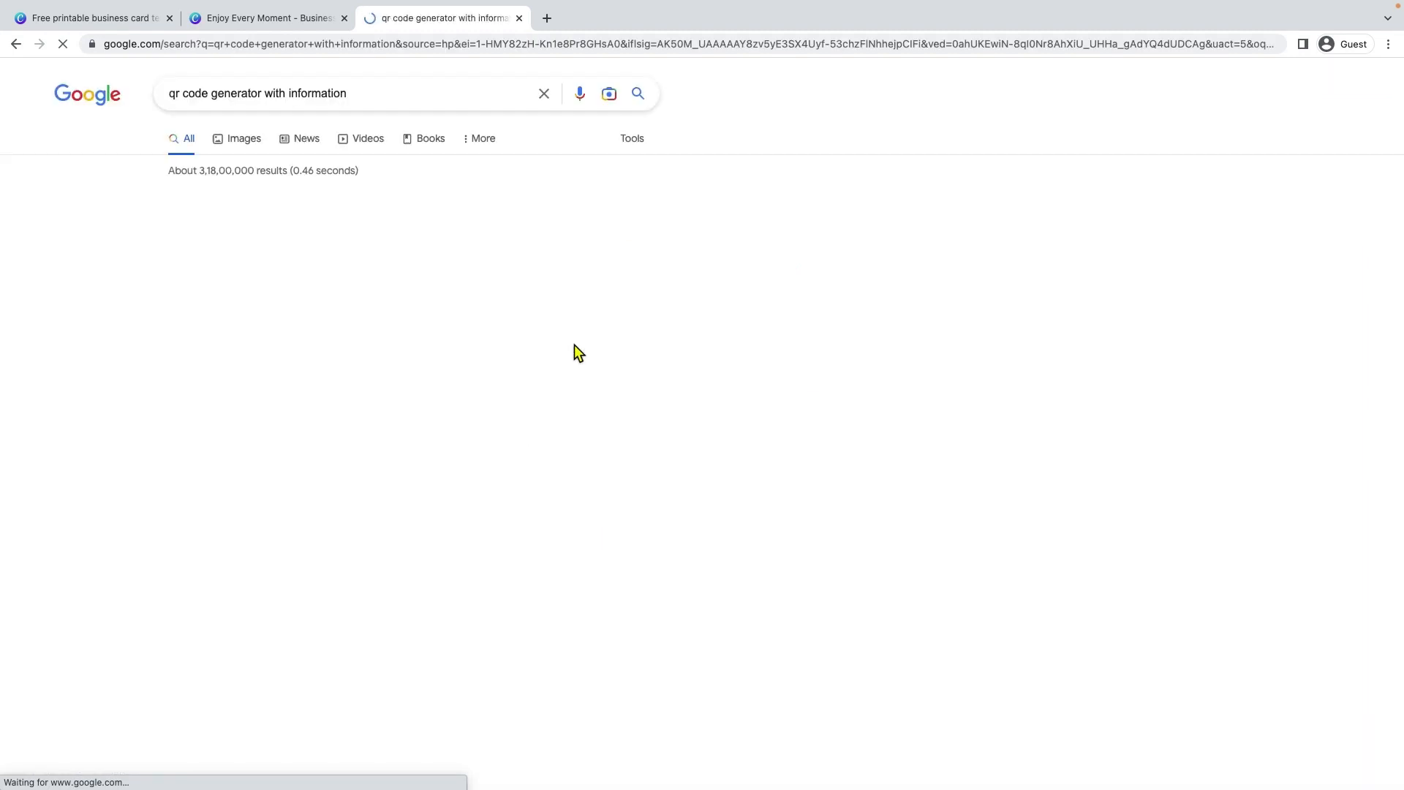
Open the qr-code-generator.com and the-qrcode-generator.com search results, each in its own new browser tab
scroll(395, 410, down, 1)
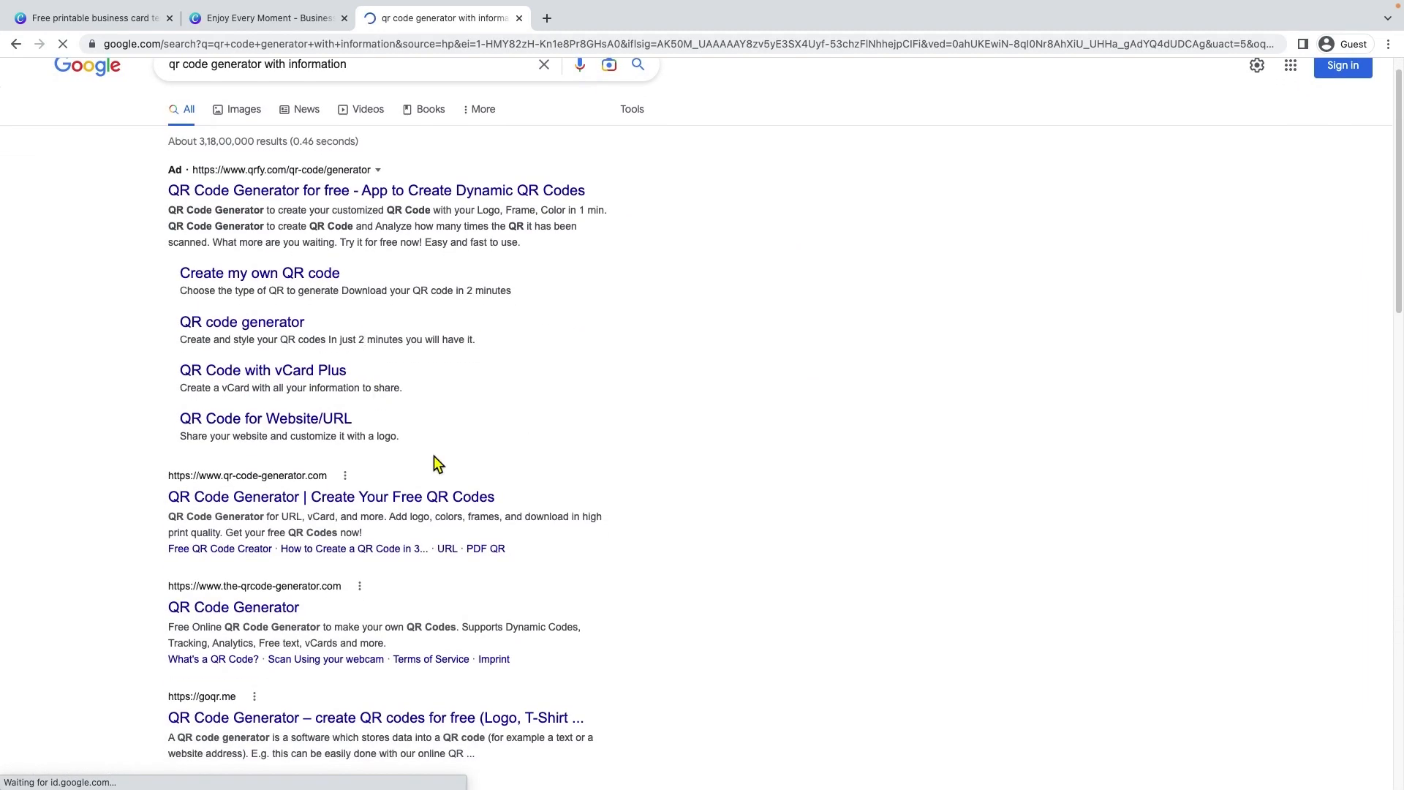
right_click(449, 499)
click(468, 504)
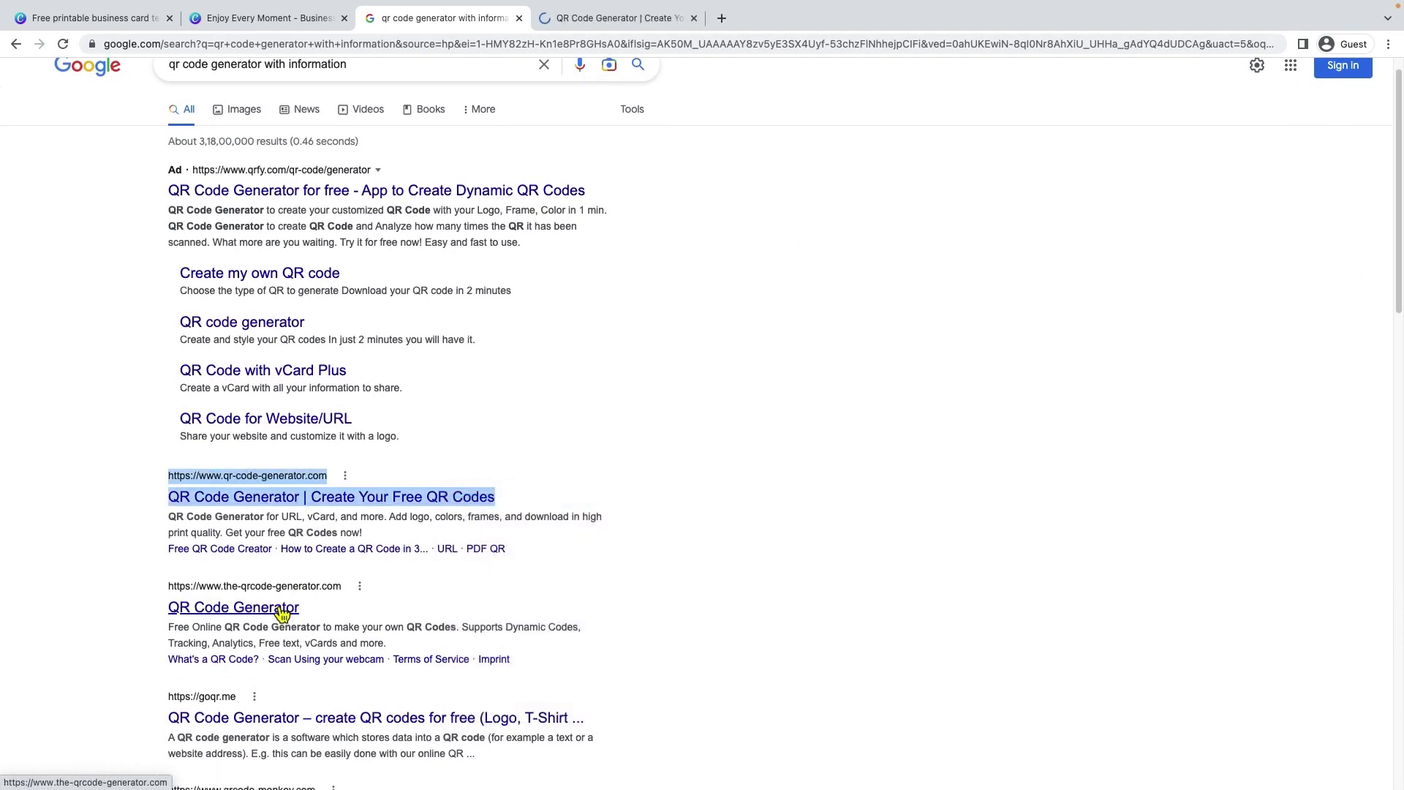
right_click(279, 609)
click(746, 489)
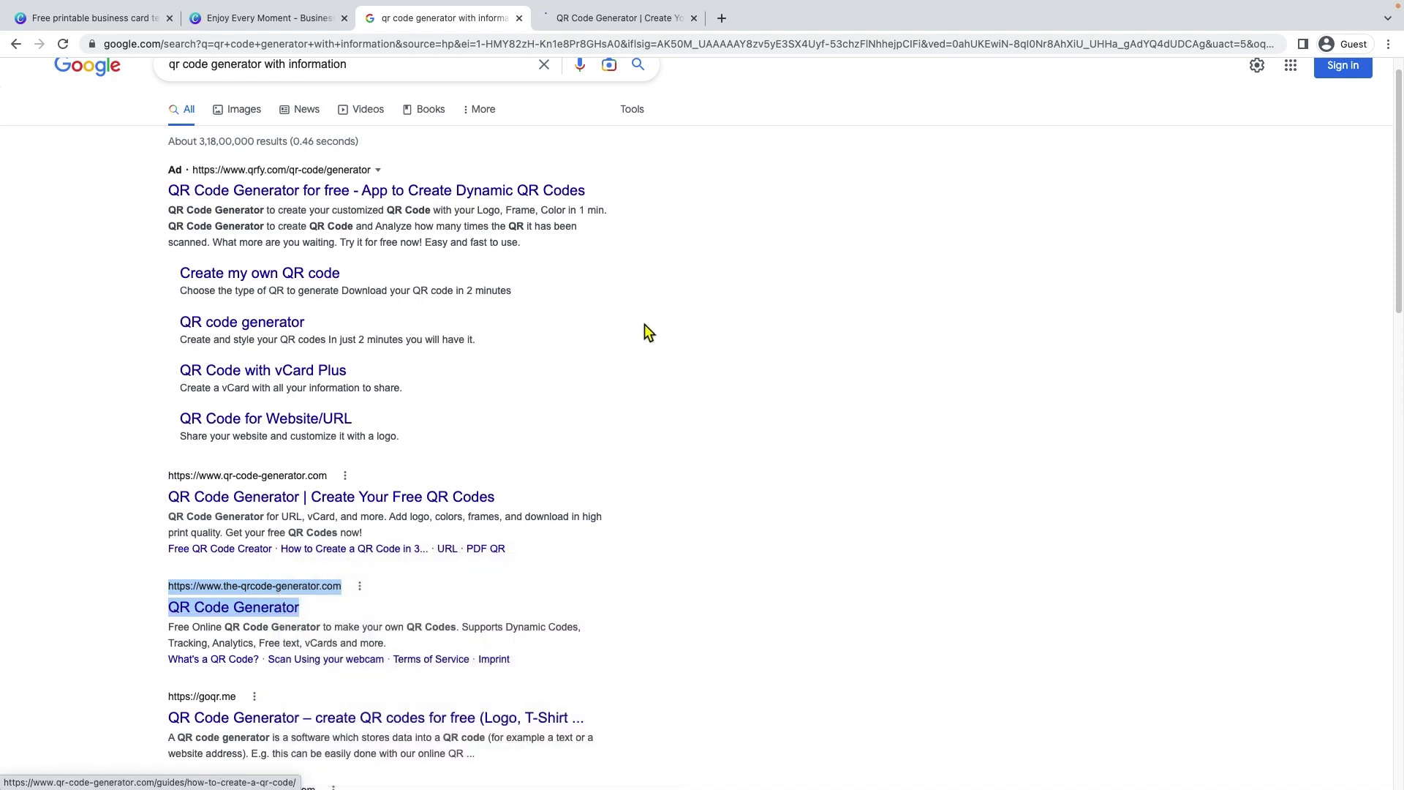
right_click(275, 612)
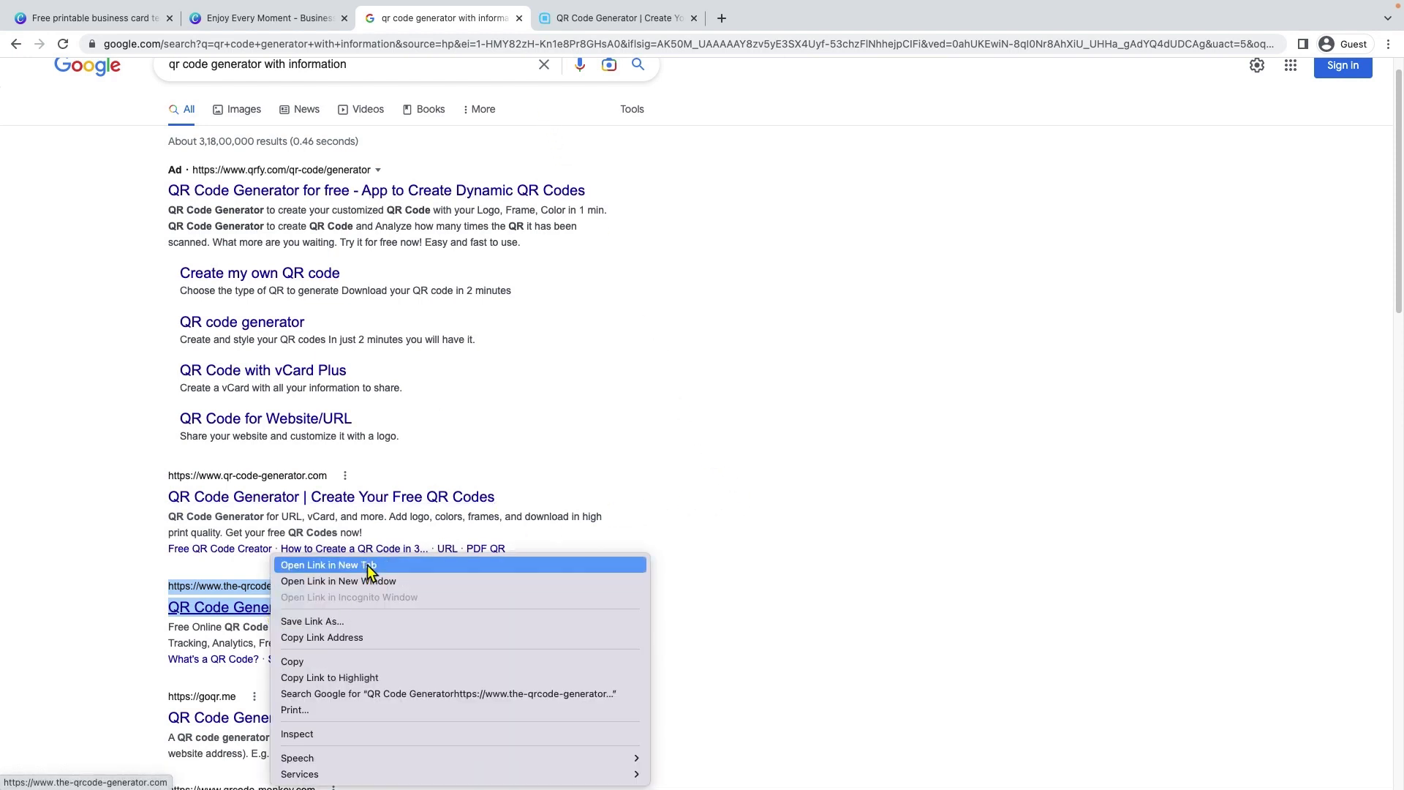
click(367, 566)
Switch to the qr-code-generator.com page and accept all its cookies
click(583, 22)
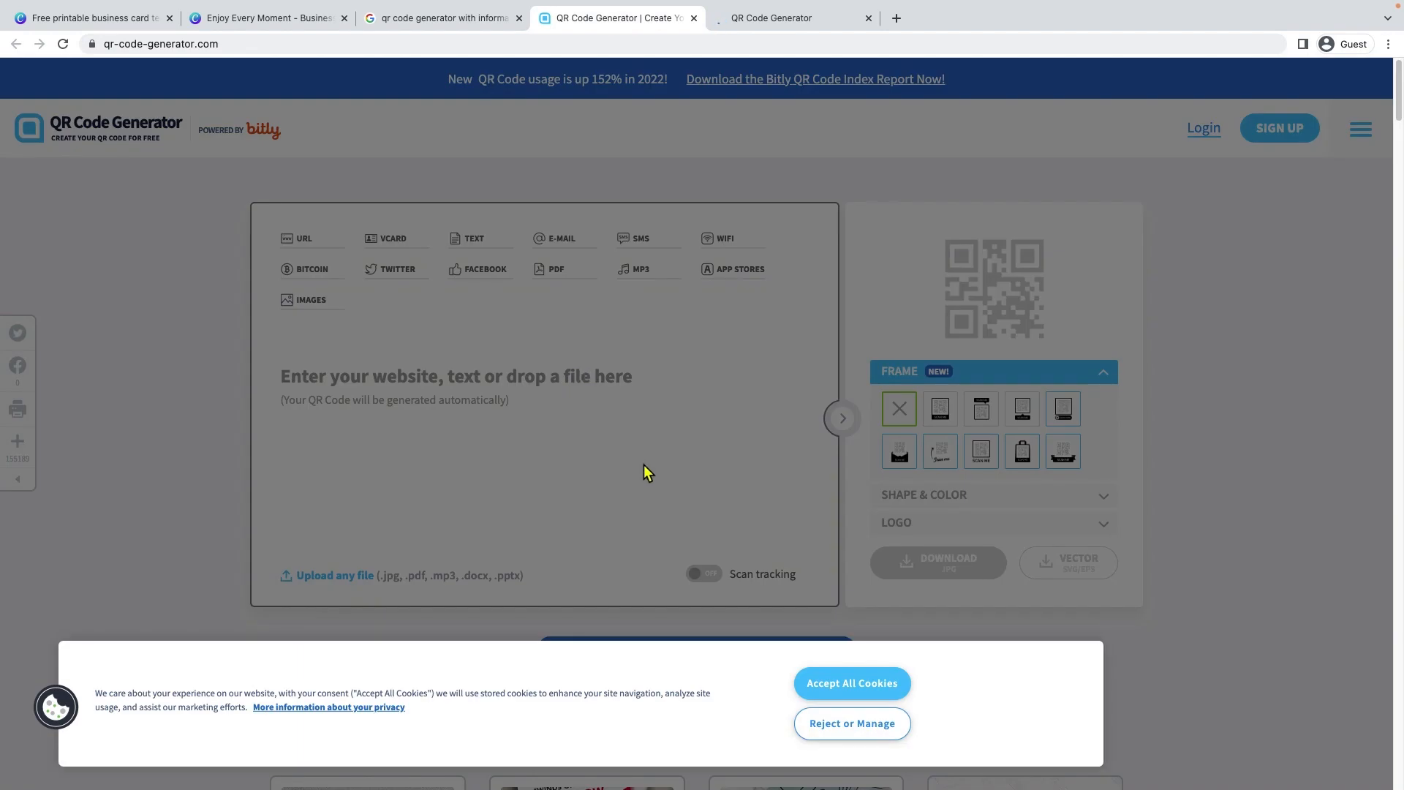
click(884, 684)
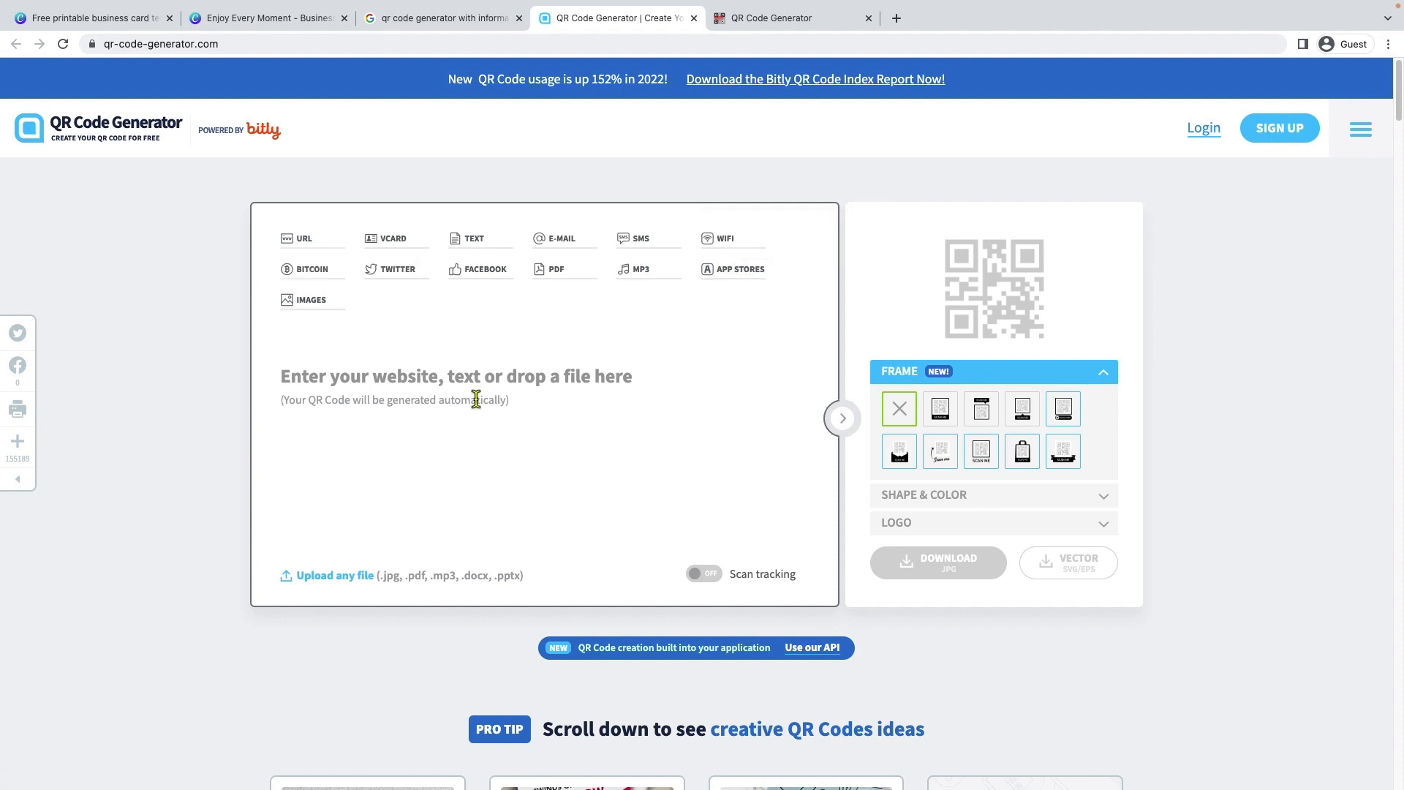
Switch to the Canva design and look over the customisation options of its QR Code app
click(287, 20)
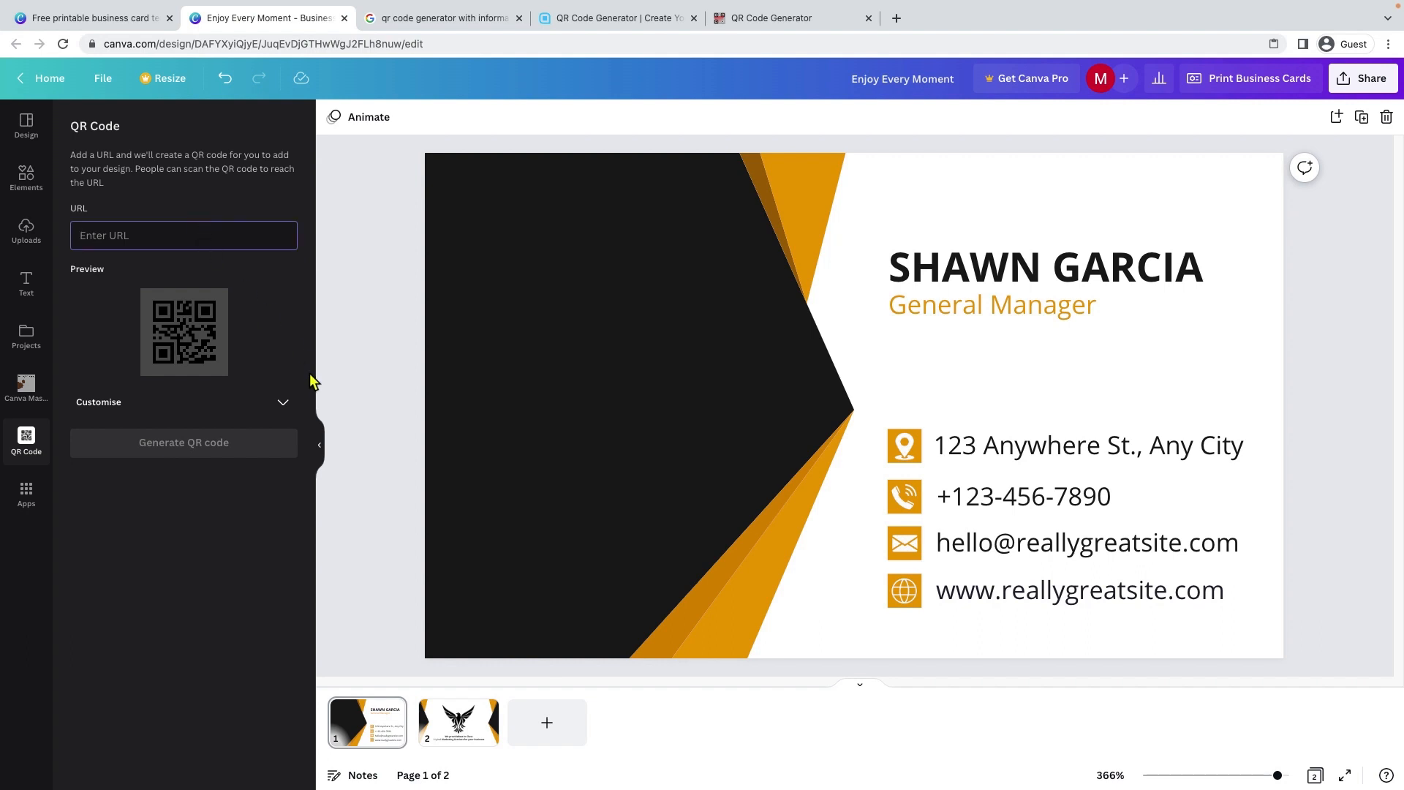
click(284, 402)
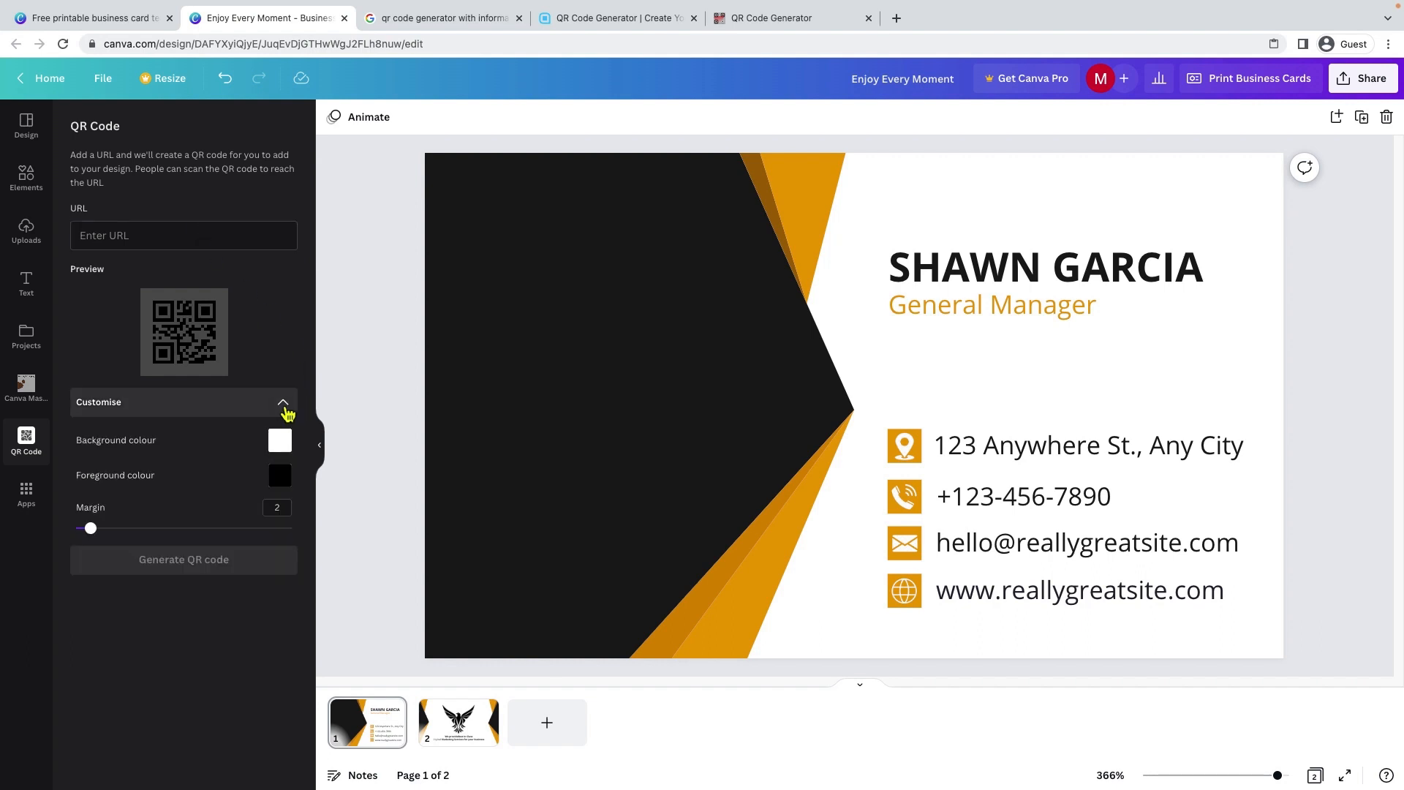
click(284, 403)
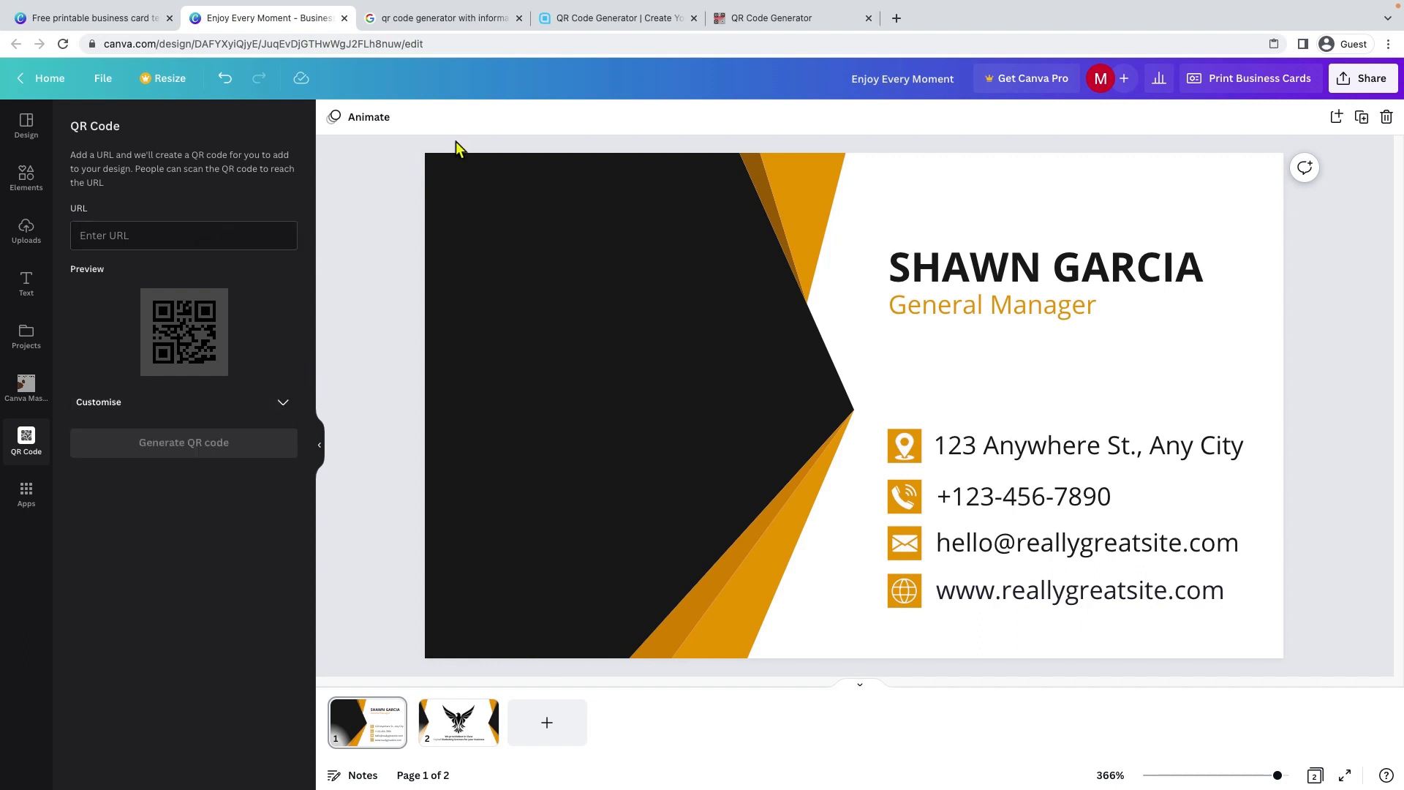
Return to the qr-code-generator.com page and choose the vCard QR code type
click(601, 19)
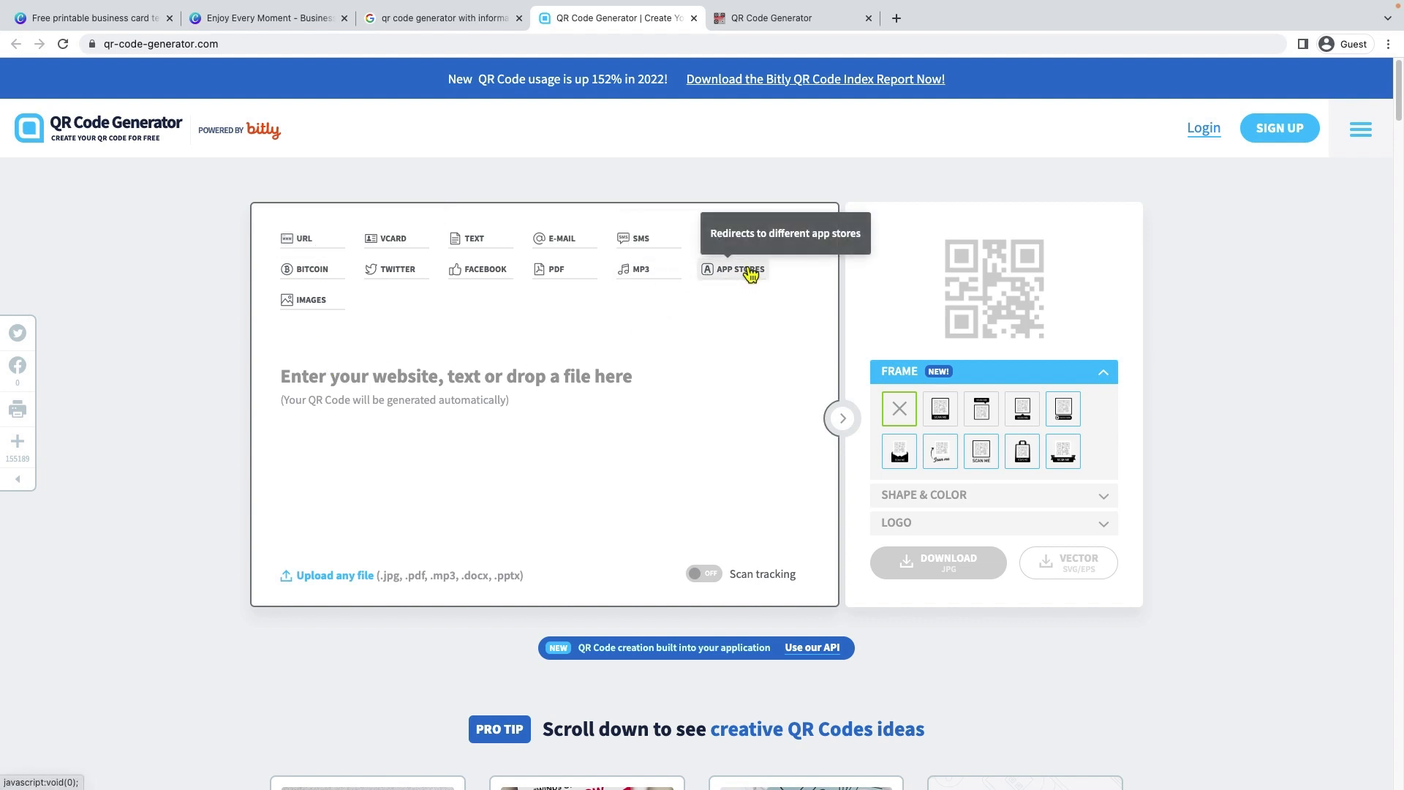
click(408, 248)
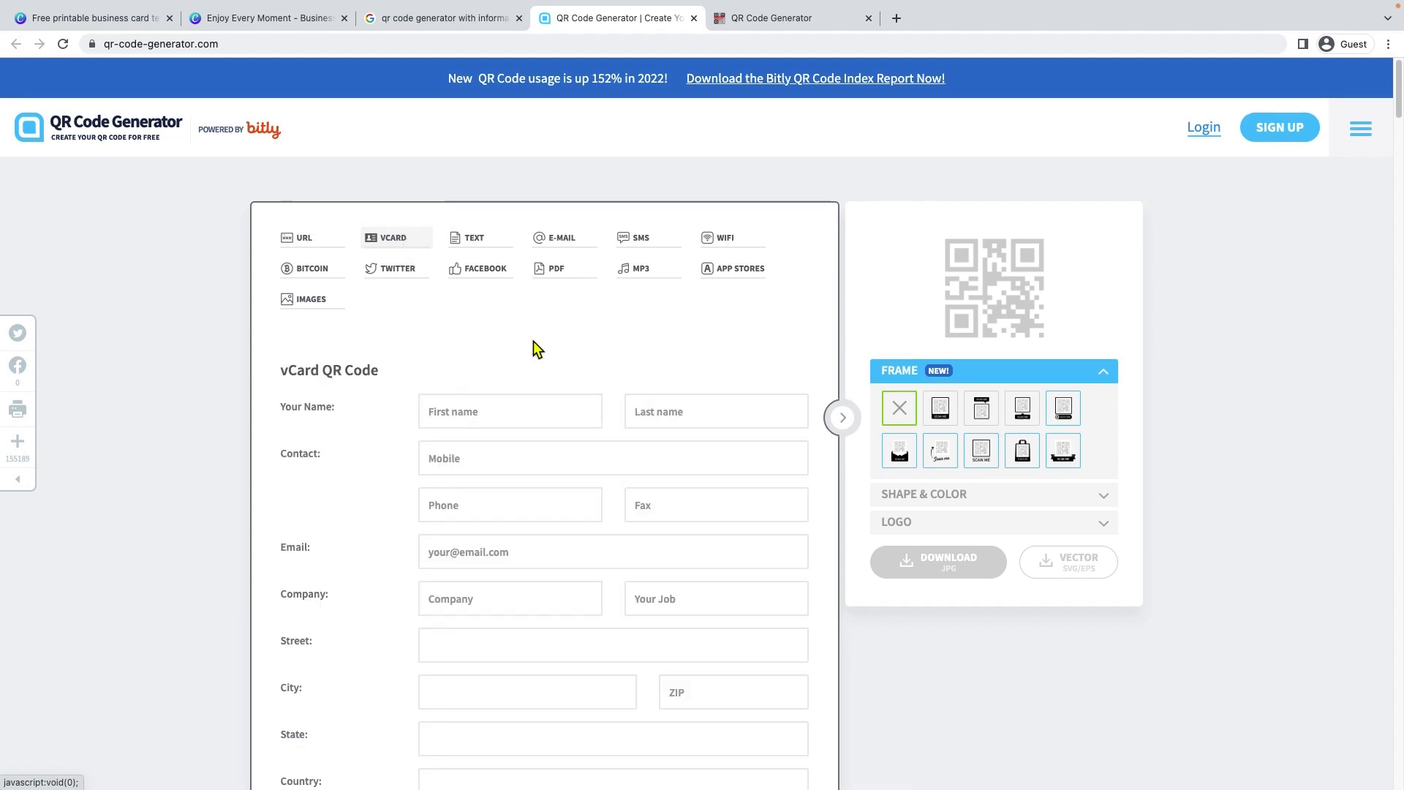
scroll(527, 358, down, 1)
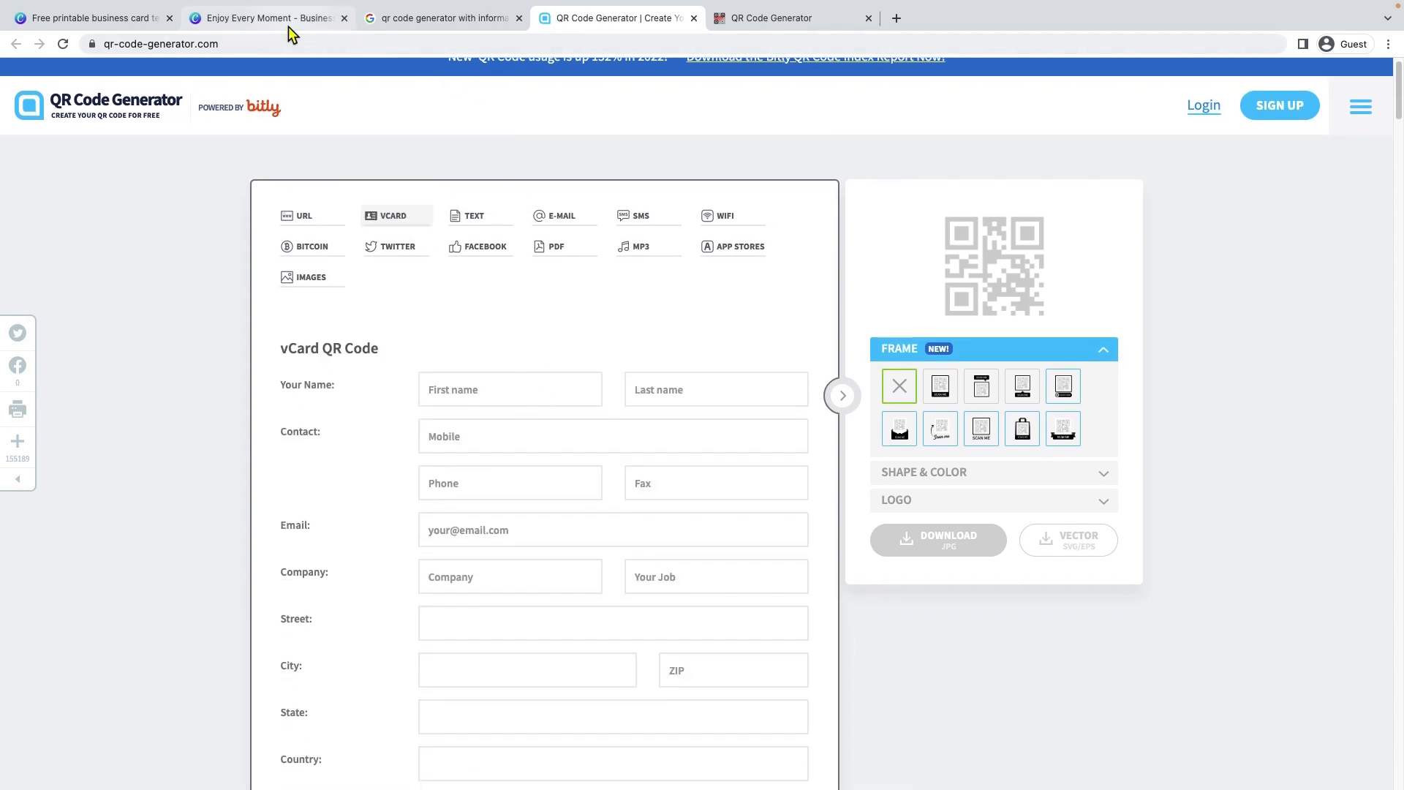
Copy the cardholder's name from the Canva card into the vCard's first name field, keeping only the first name
drag(289, 23, 384, 23)
click(901, 271)
click(893, 268)
drag(892, 268, 1226, 262)
right_click(1070, 273)
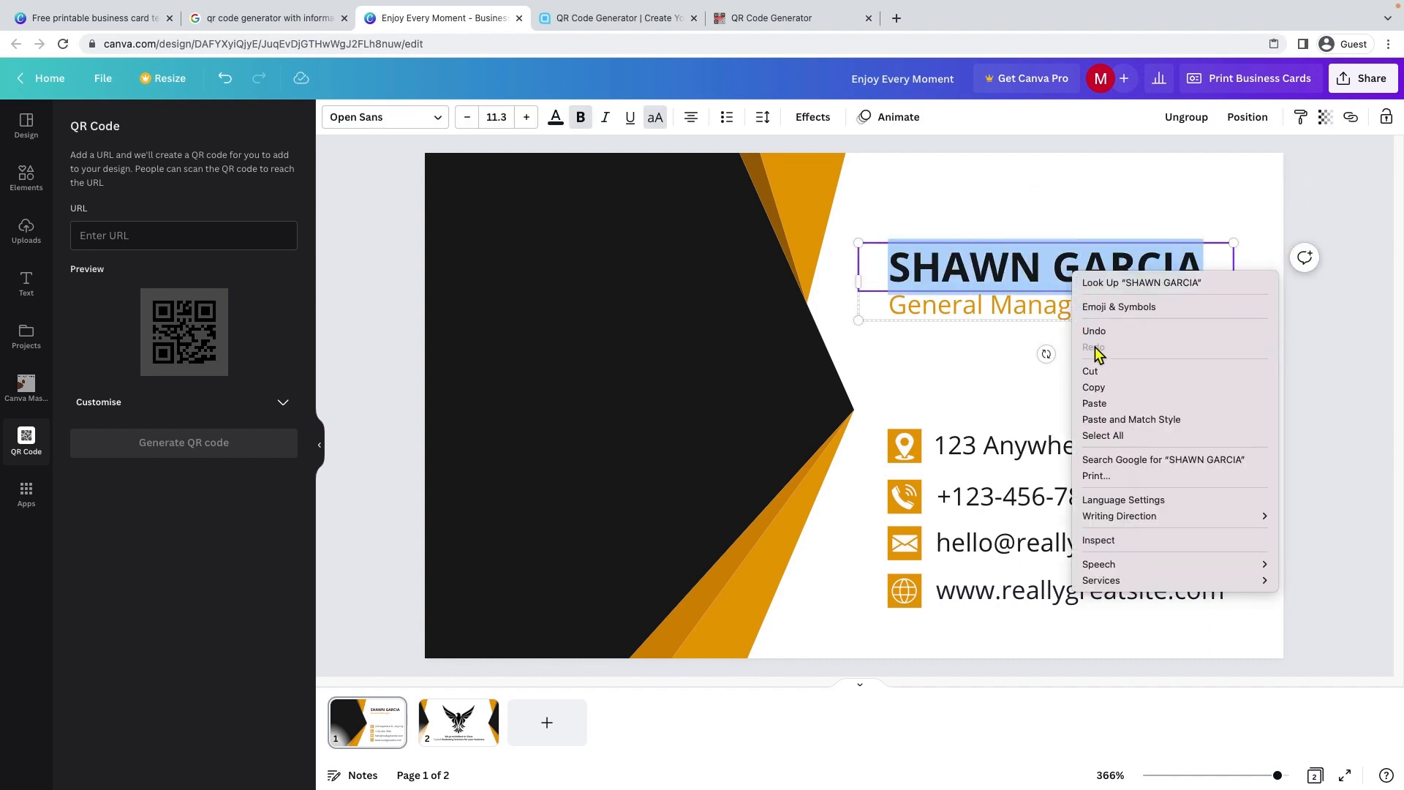
click(1097, 383)
click(653, 24)
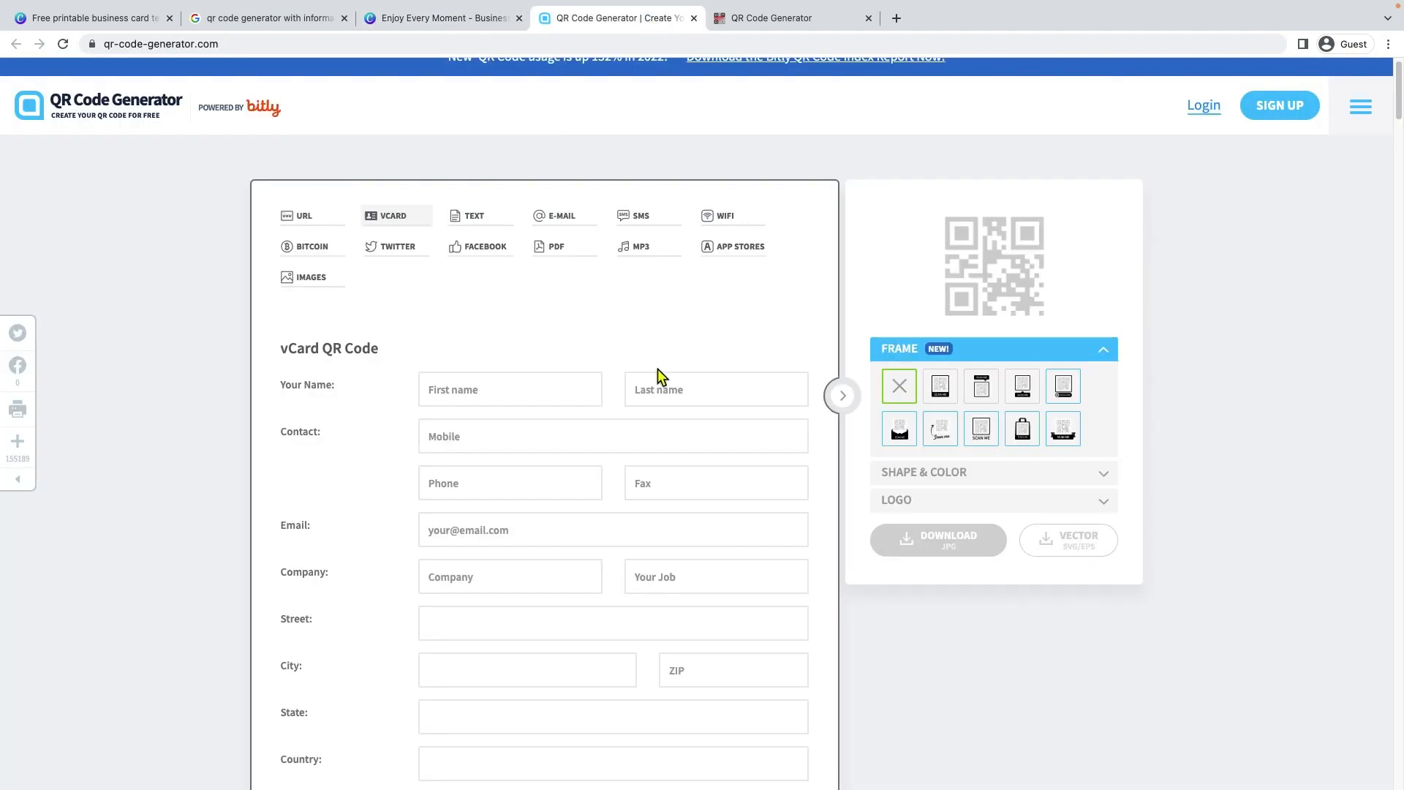
right_click(514, 400)
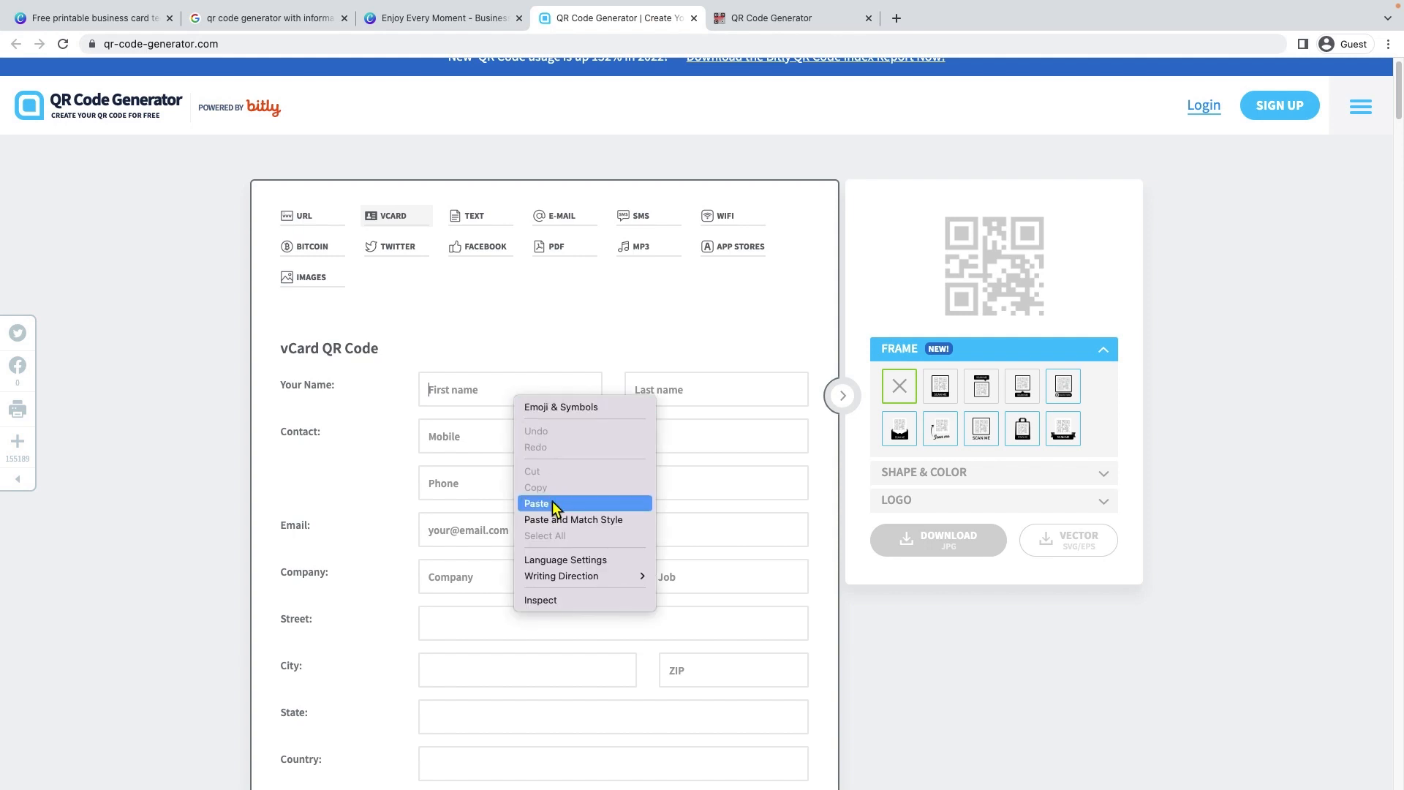
click(552, 502)
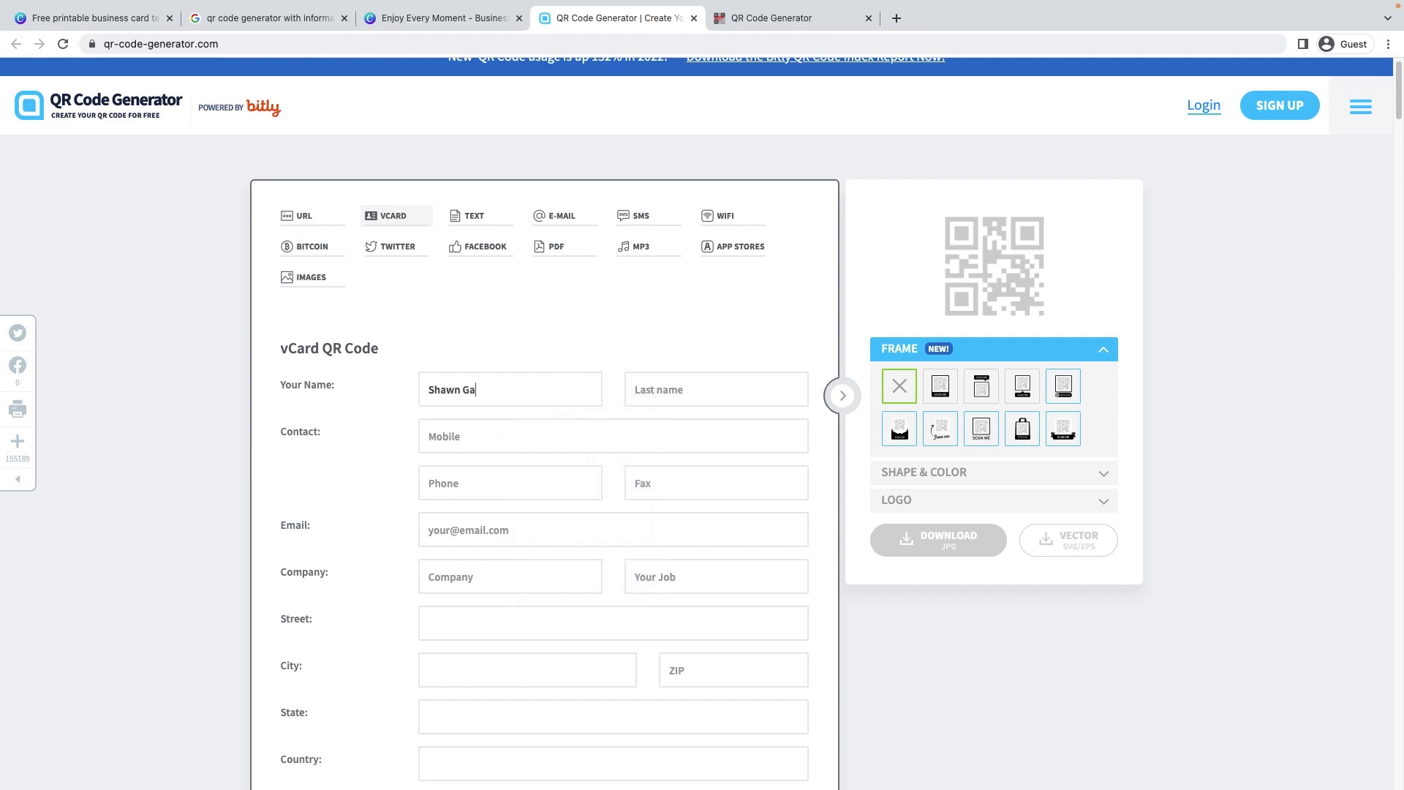
Paste the copied name into the vCard's last name field and delete the first name from it
right_click(697, 381)
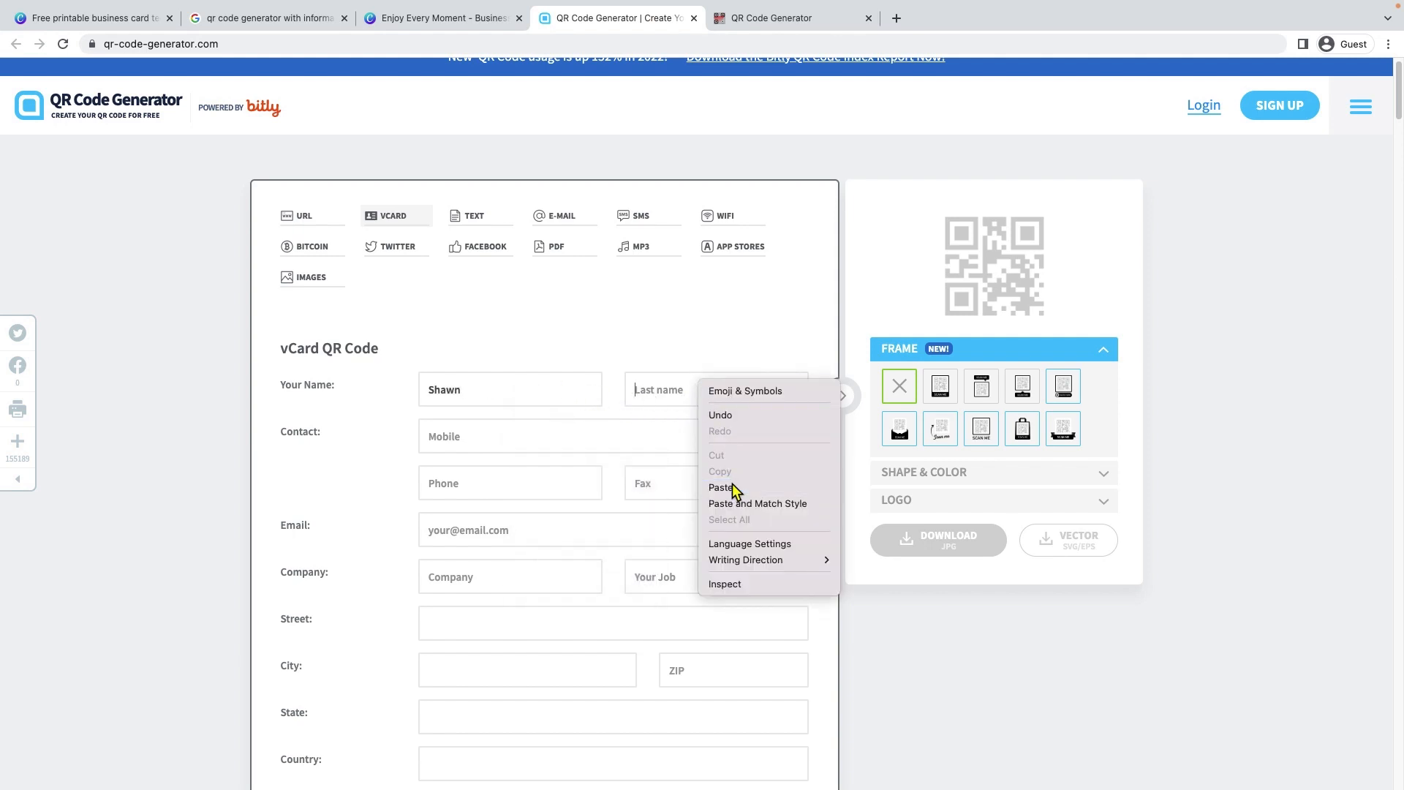
click(733, 488)
click(668, 389)
key(BackSpace)
key(BackSpace)
key(BackSpace)
key(BackSpace)
key(BackSpace)
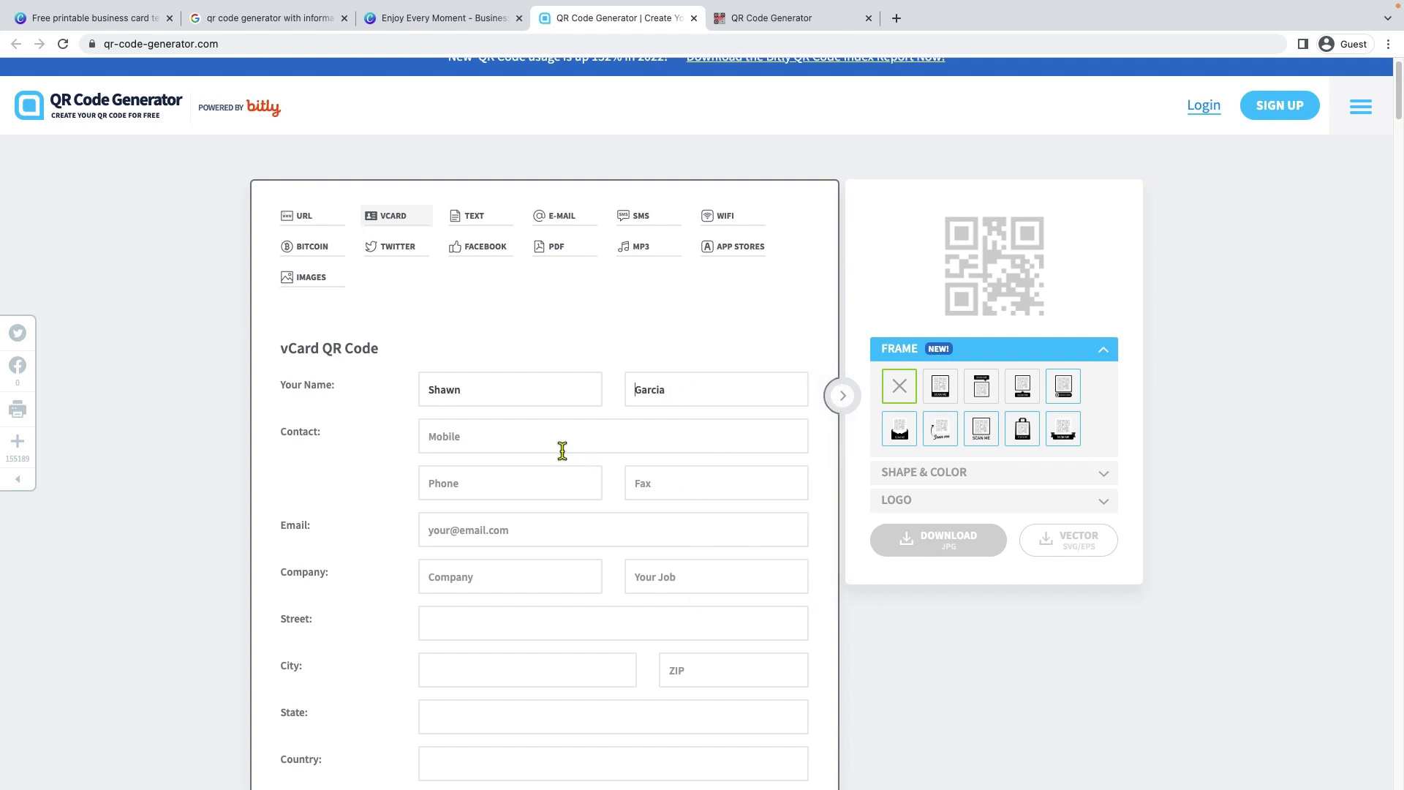
Copy the phone number from the Canva card and paste it into the vCard's mobile field
click(441, 22)
click(951, 499)
drag(937, 496, 1100, 497)
right_click(1101, 498)
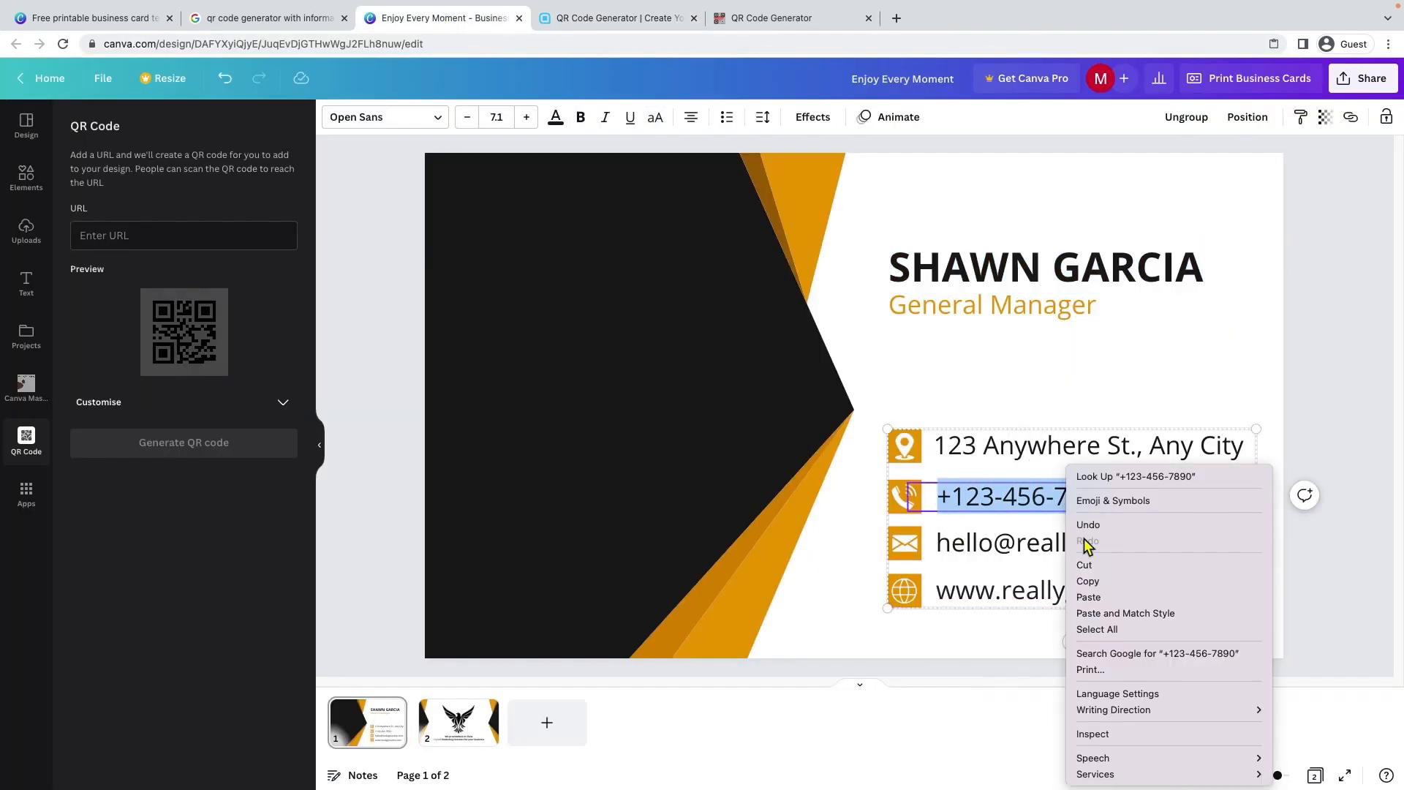
click(1094, 583)
click(629, 22)
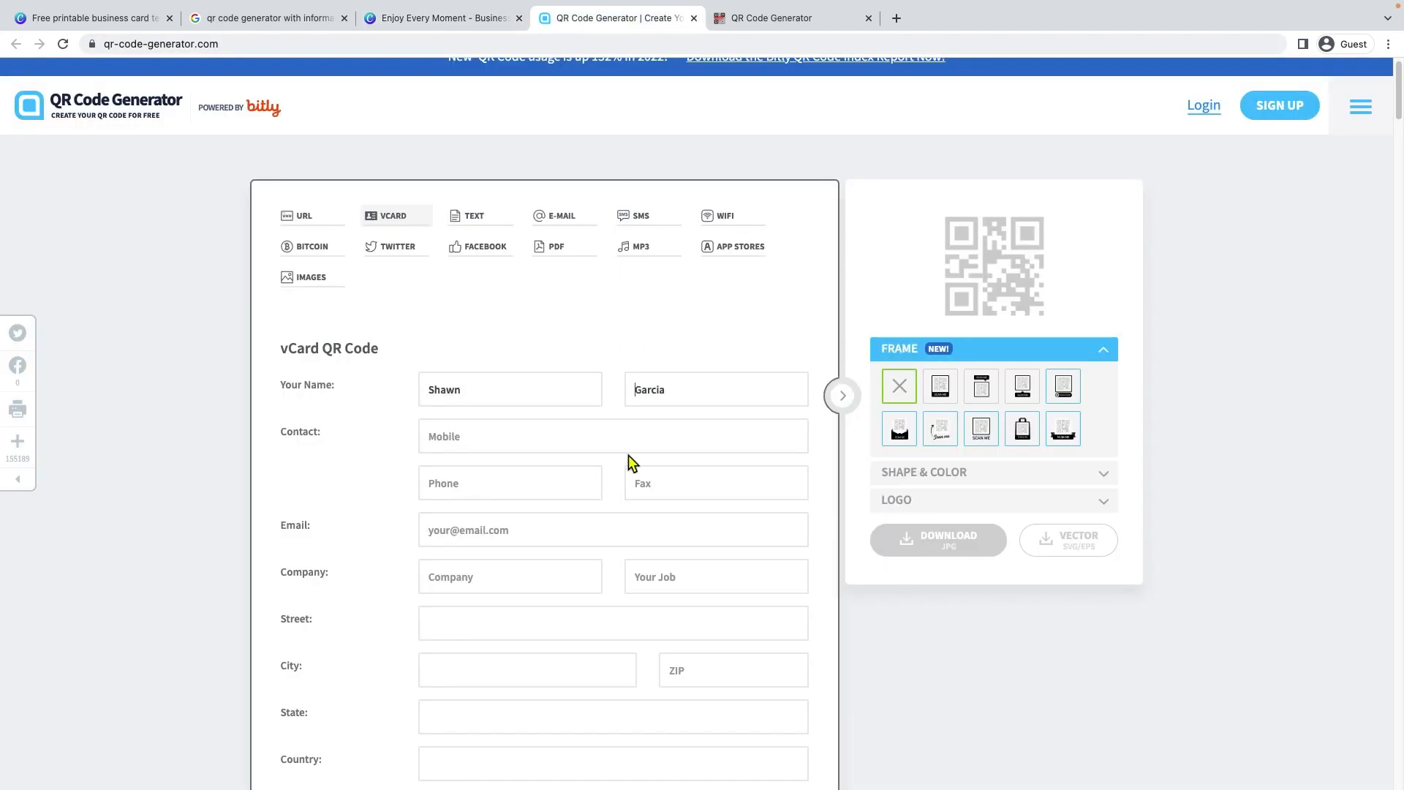
right_click(527, 441)
click(550, 546)
Copy the e-mail address from the Canva card and paste it into the vCard's e-mail field
scroll(506, 491, down, 1)
click(433, 22)
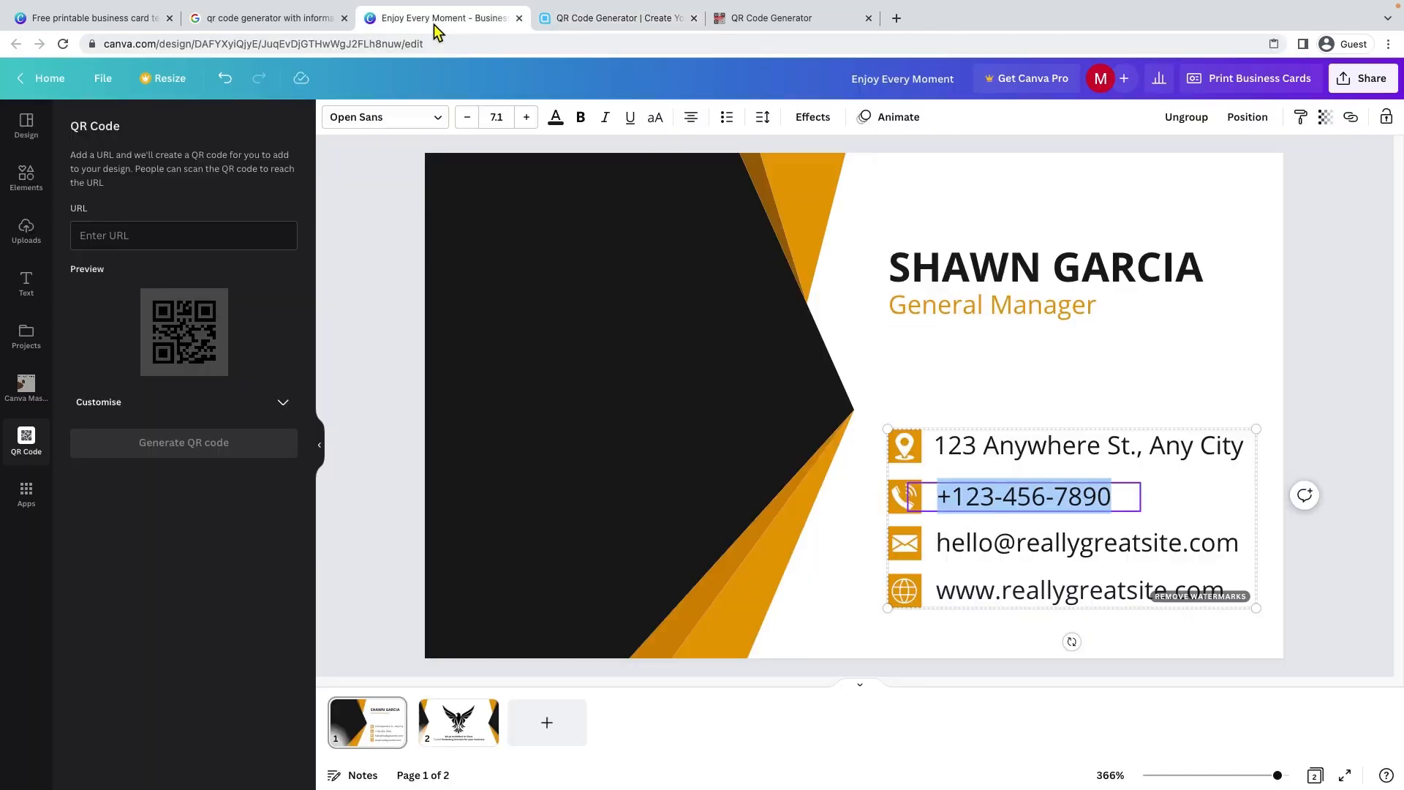
click(979, 543)
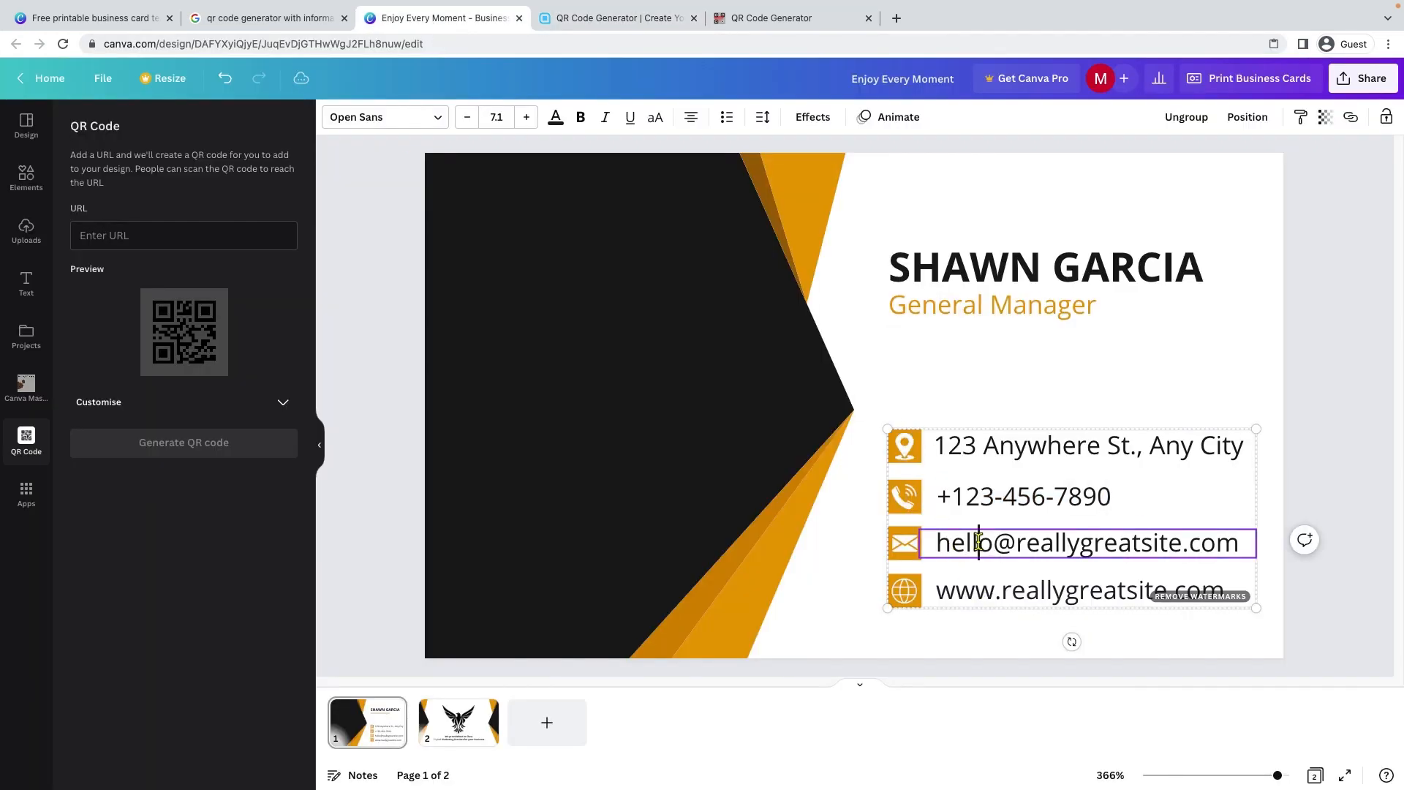
drag(935, 543, 1242, 543)
right_click(1218, 539)
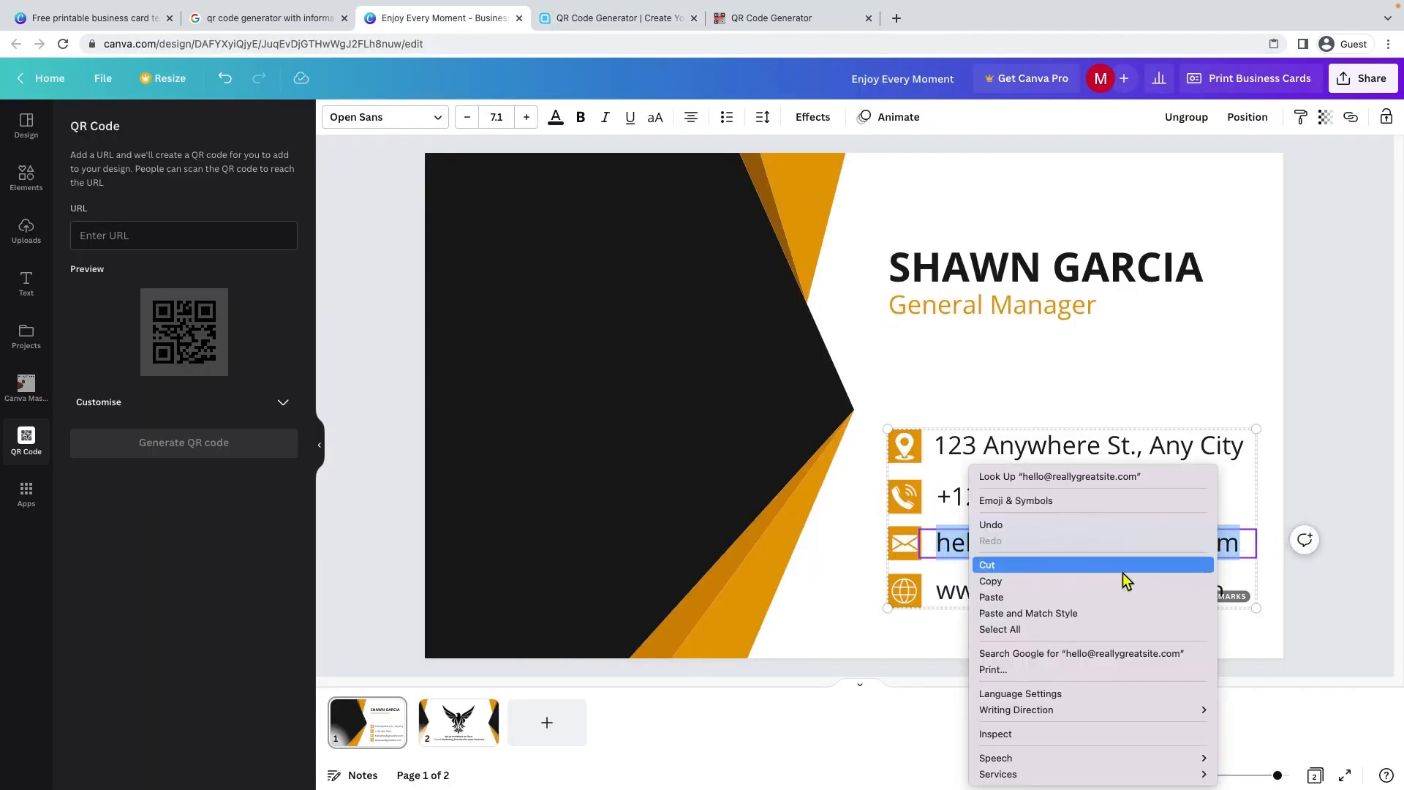
click(1068, 581)
click(613, 20)
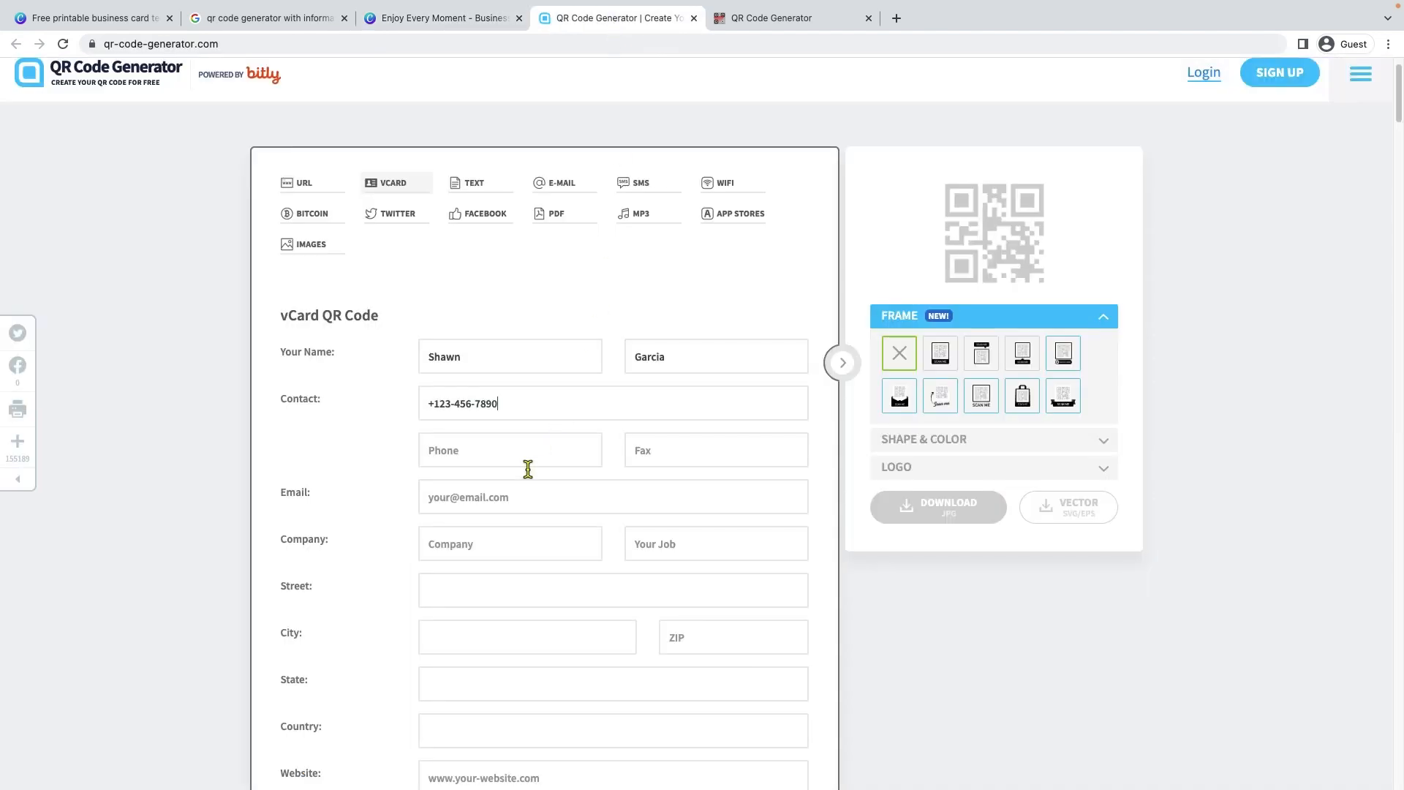
right_click(503, 488)
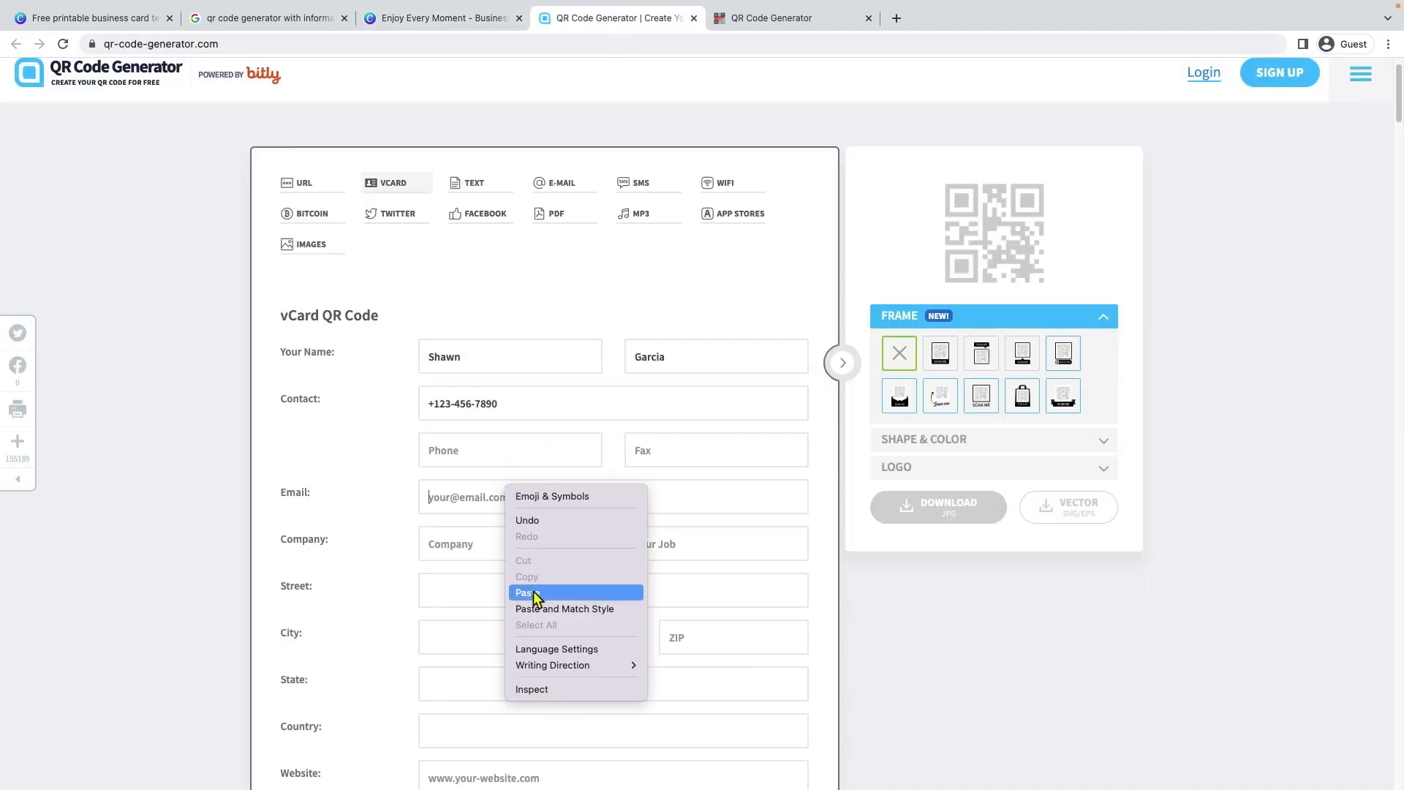
key(Return)
Copy "reallygreatsite" from the web address on the Canva card and paste it as the vCard's company name
scroll(501, 491, down, 1)
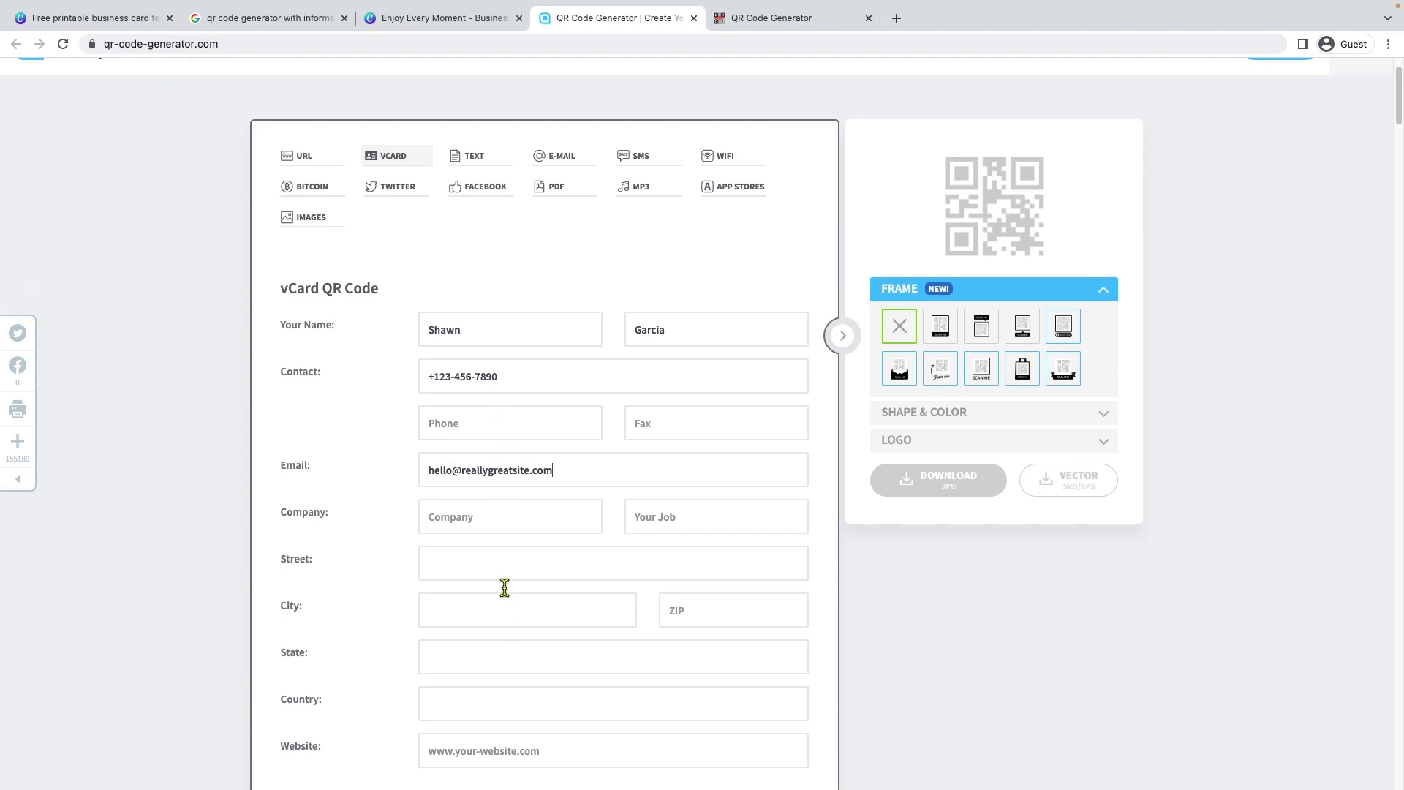
click(420, 20)
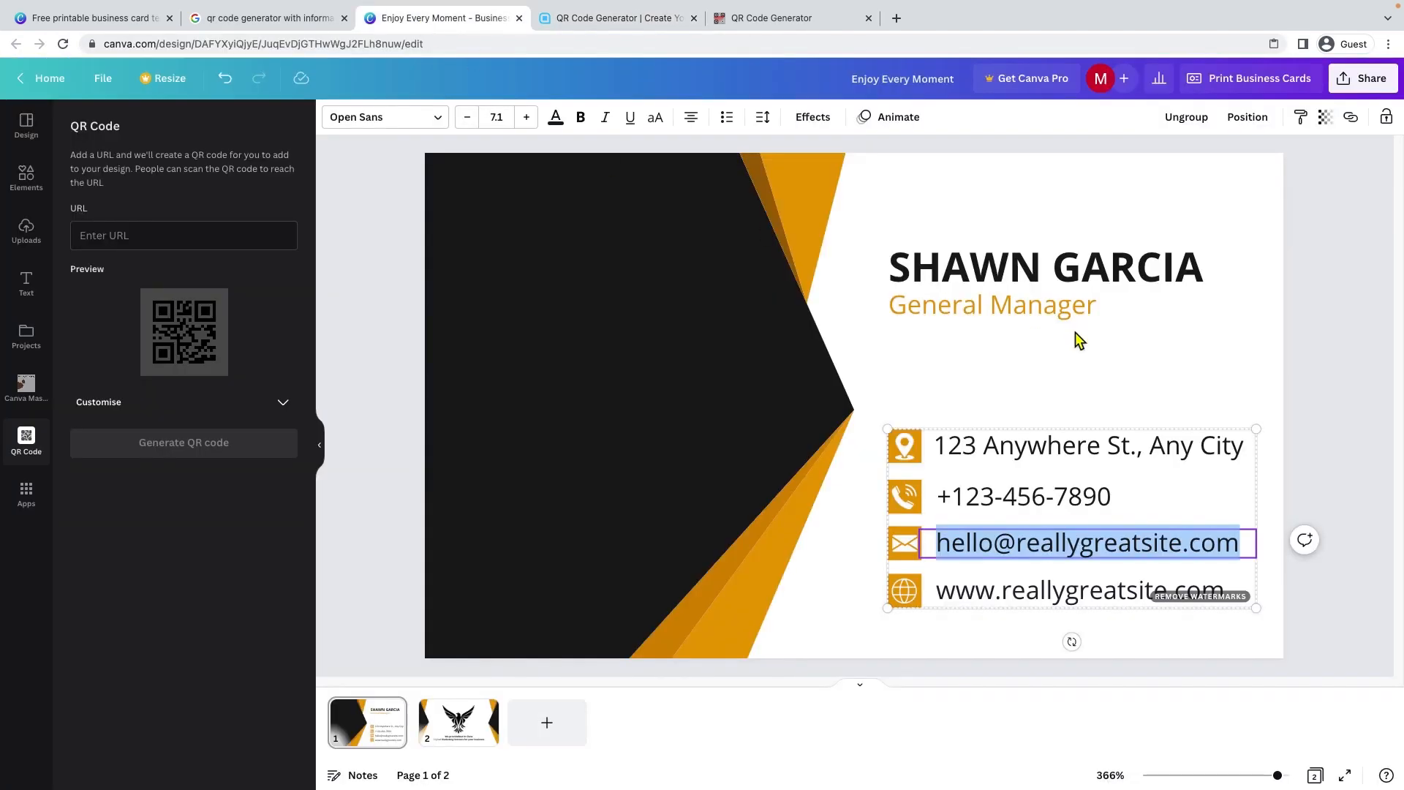
click(926, 303)
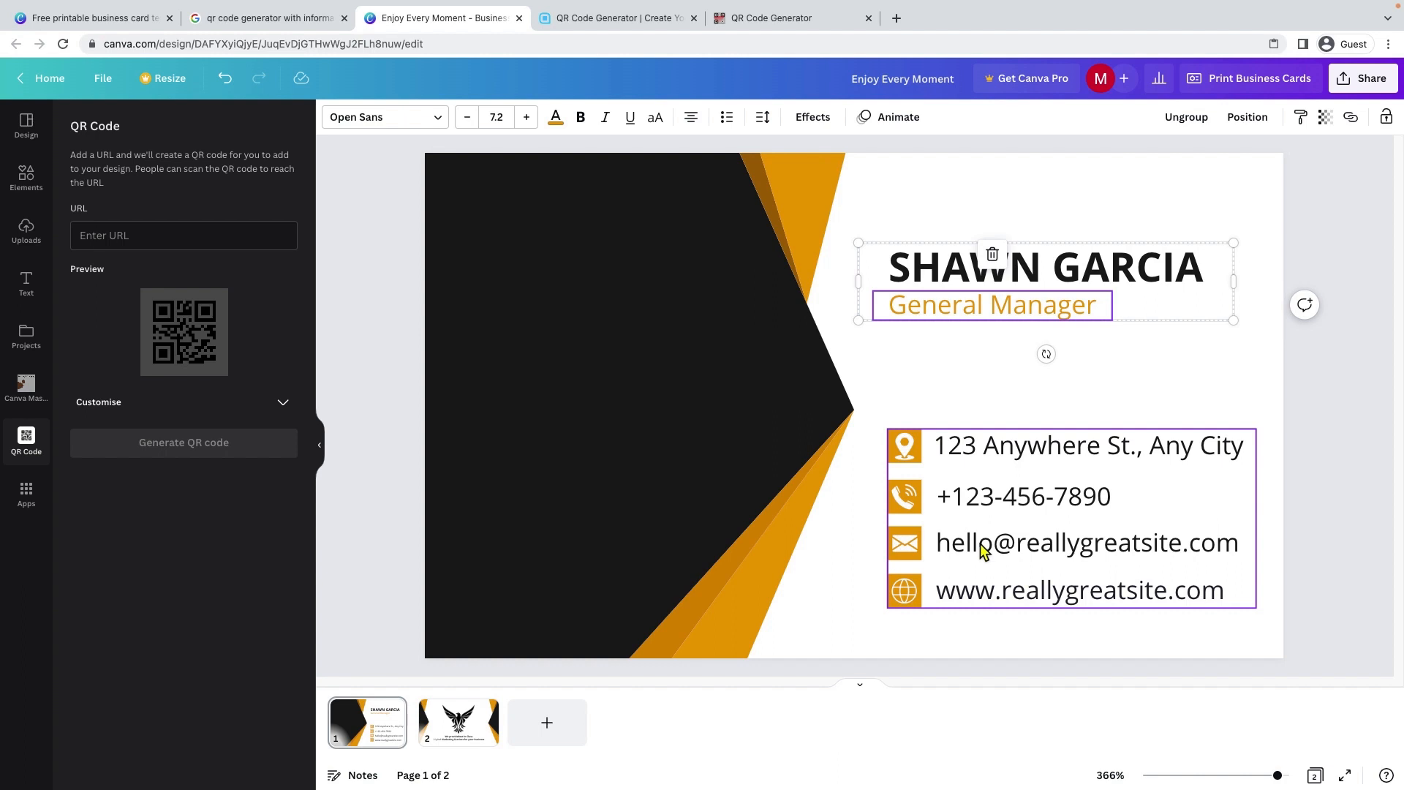
click(1037, 594)
drag(1002, 591, 1167, 585)
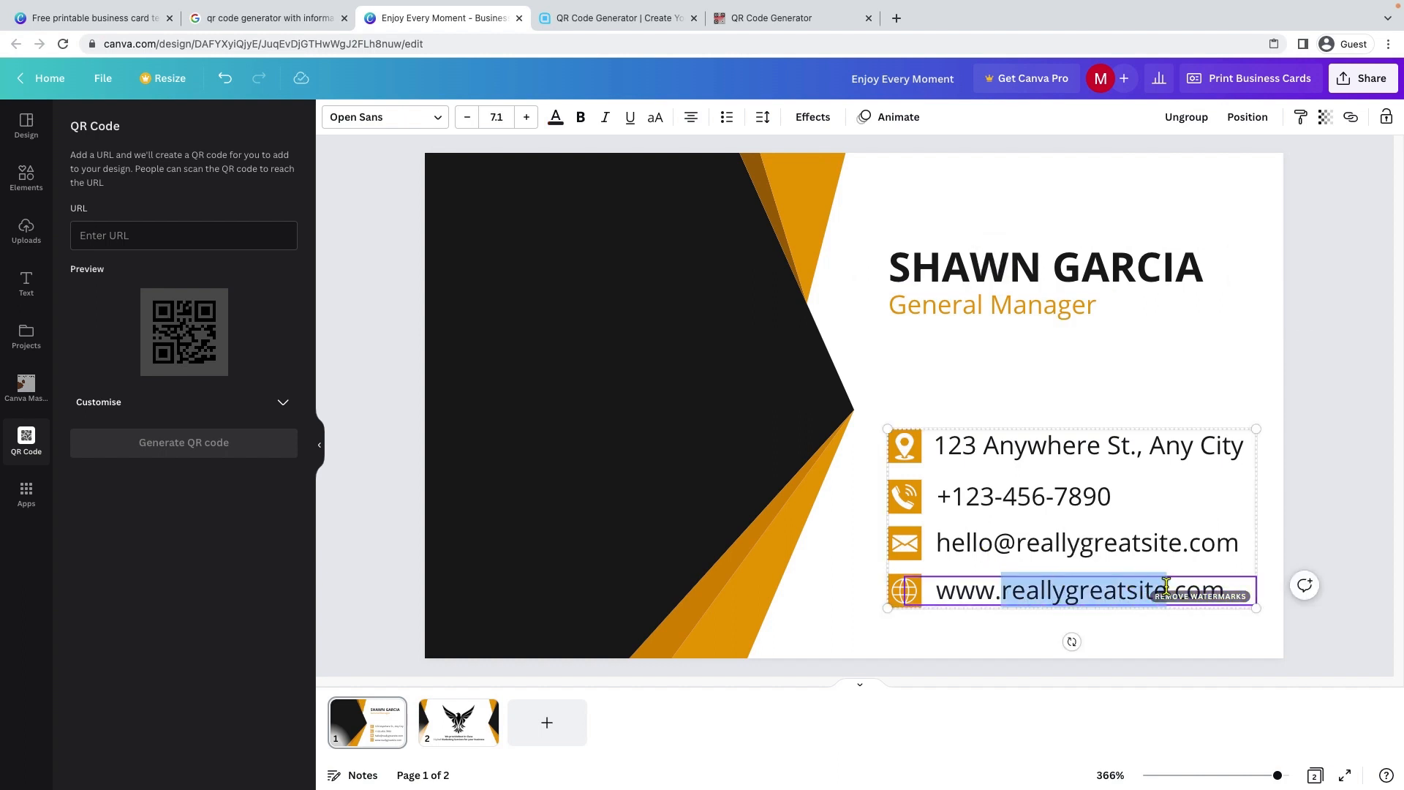
right_click(1167, 585)
click(1141, 590)
click(618, 18)
right_click(524, 521)
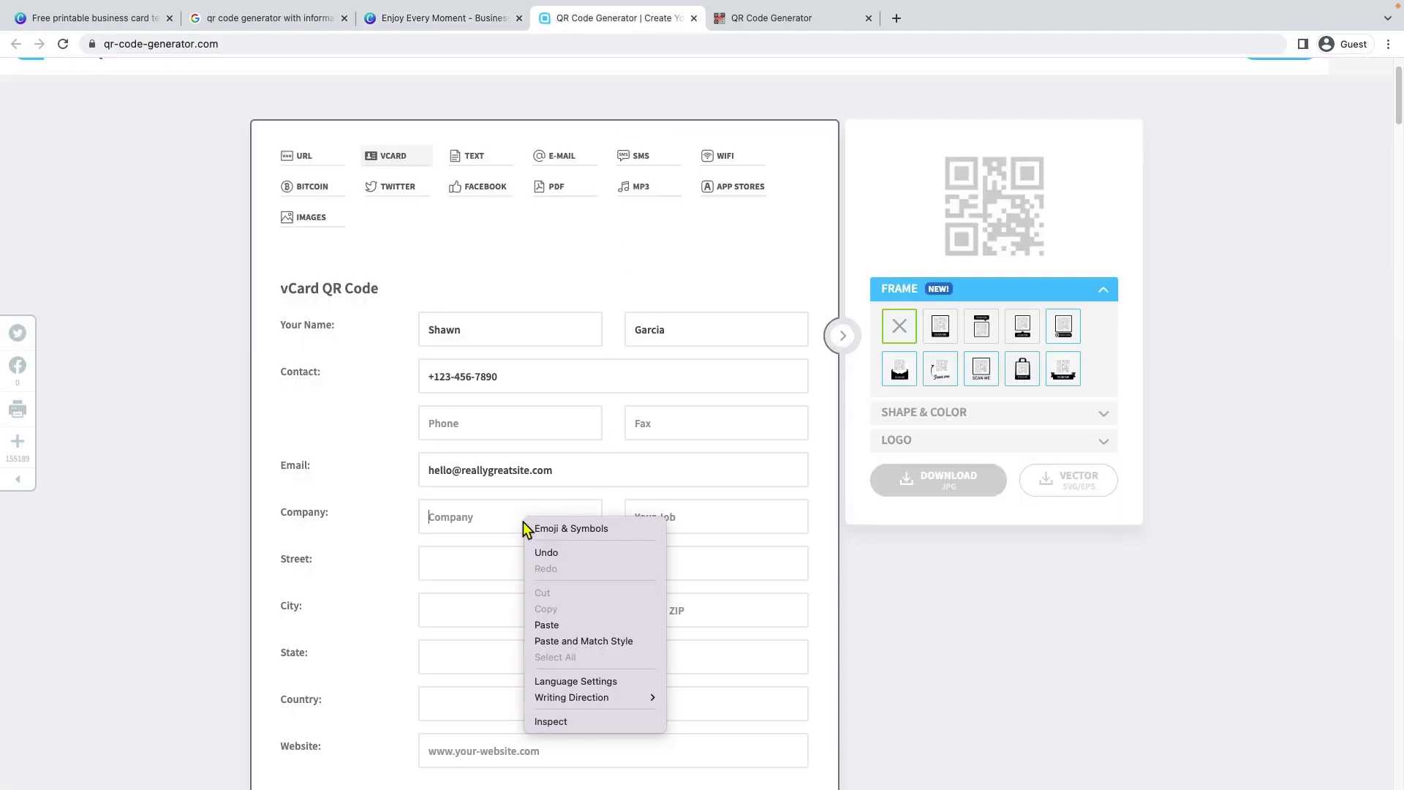
click(585, 625)
Copy the job title "General Manager" from the Canva card and paste it into the vCard's job field
click(695, 522)
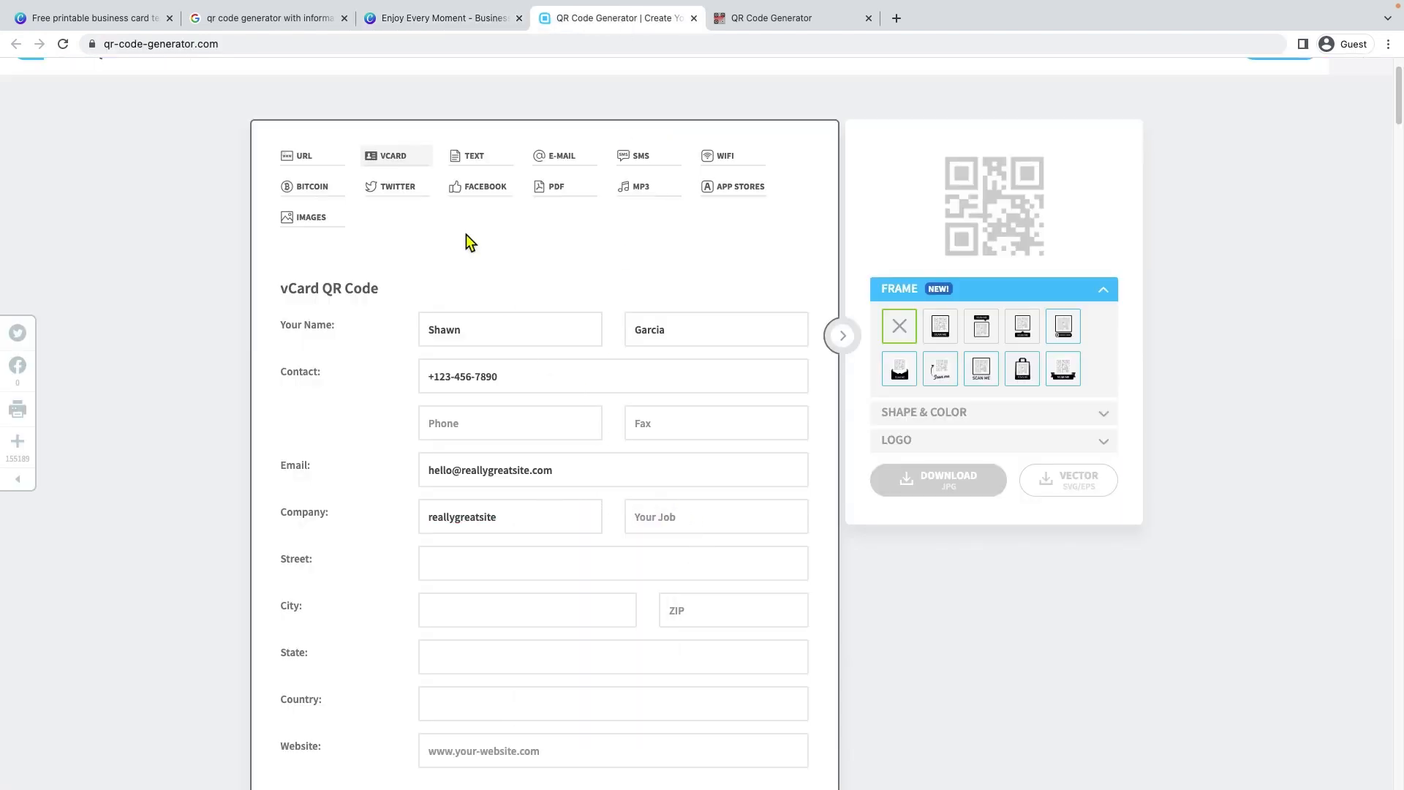
click(439, 18)
click(932, 303)
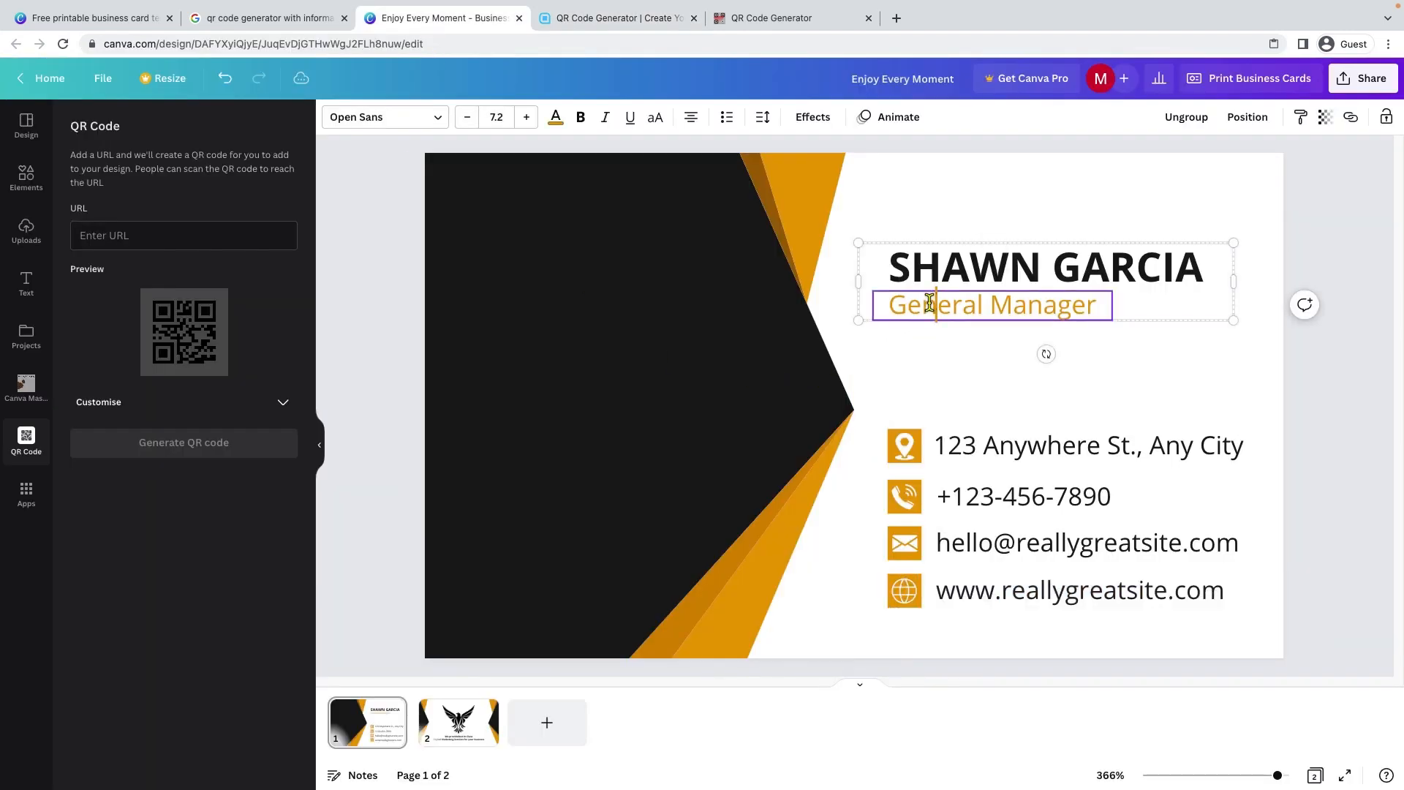
drag(888, 304, 1095, 304)
right_click(1070, 302)
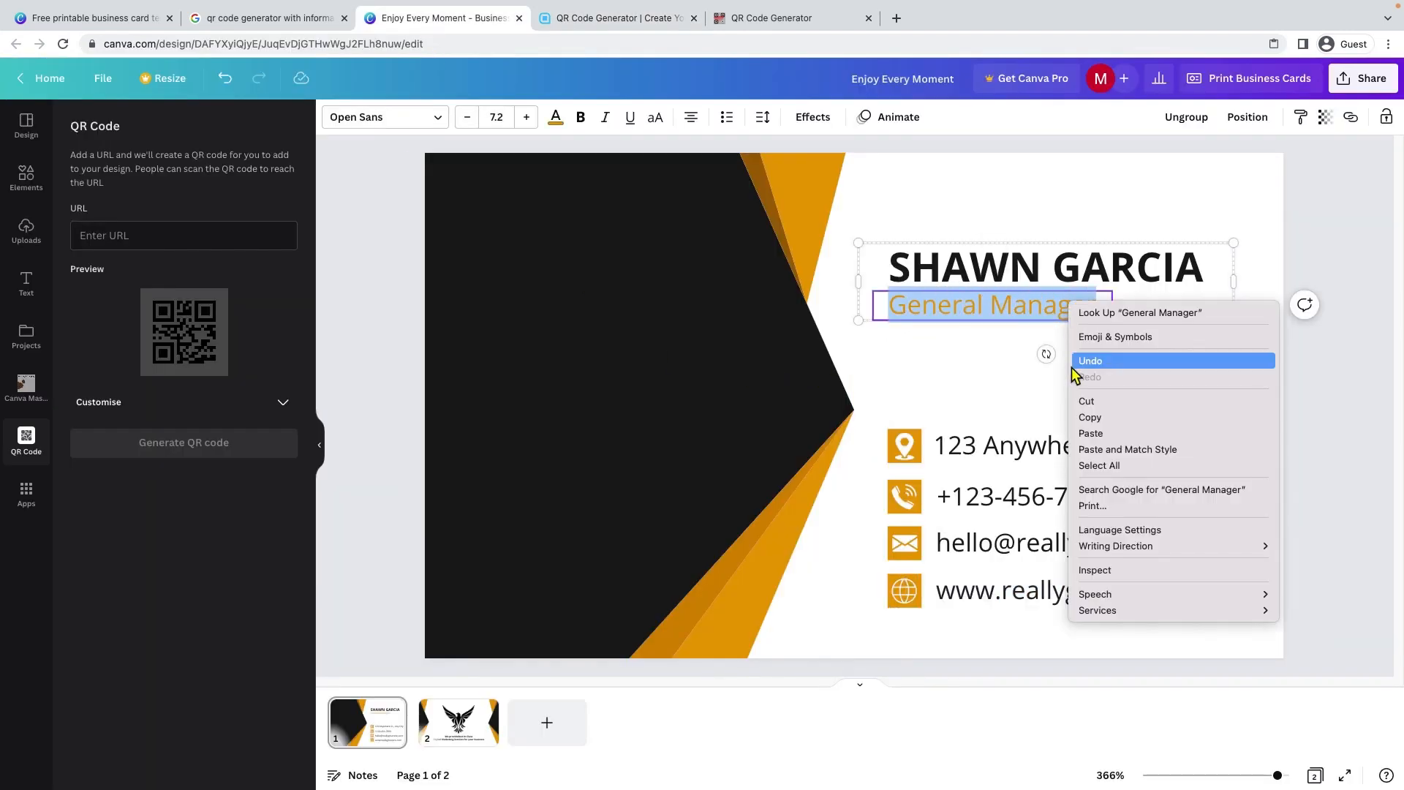
click(1091, 417)
click(623, 20)
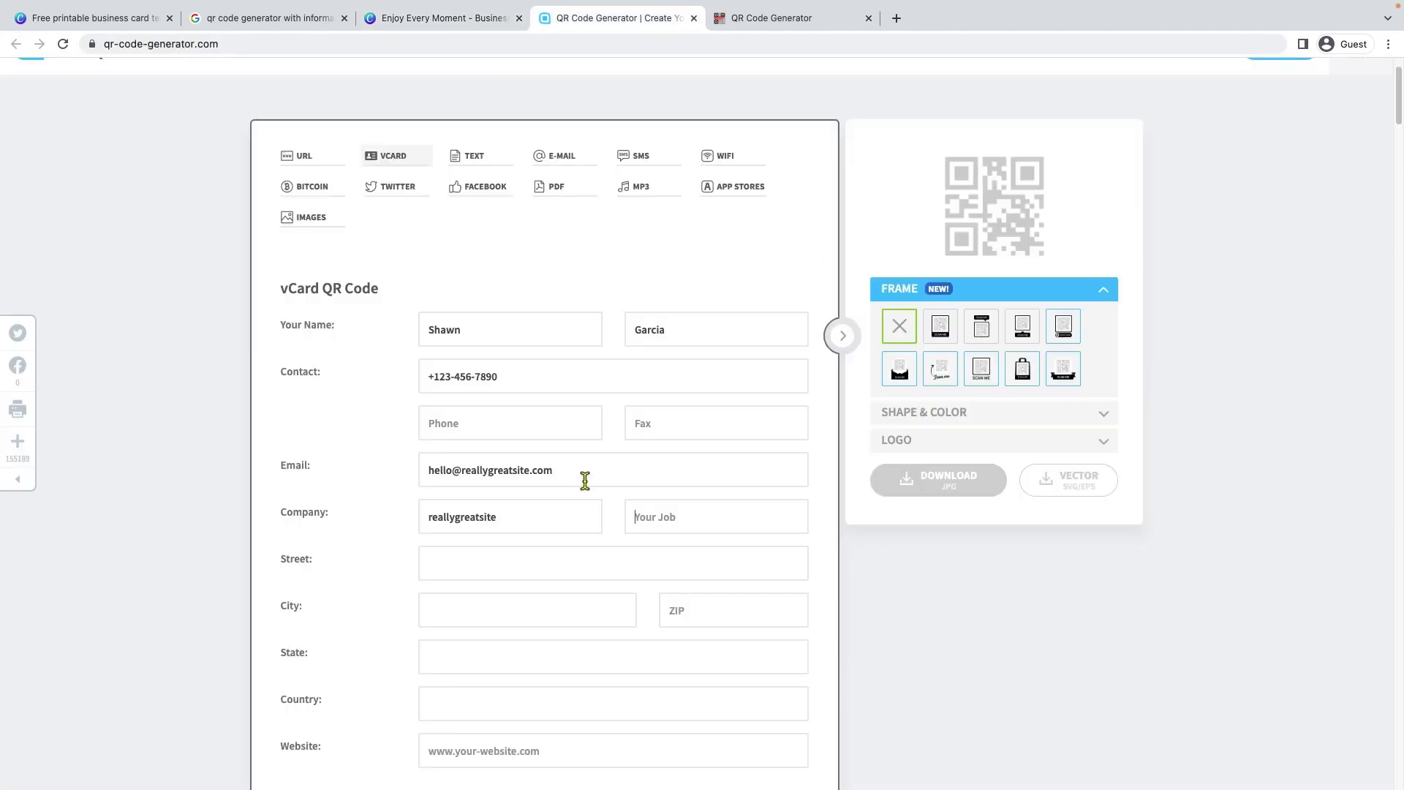
right_click(662, 520)
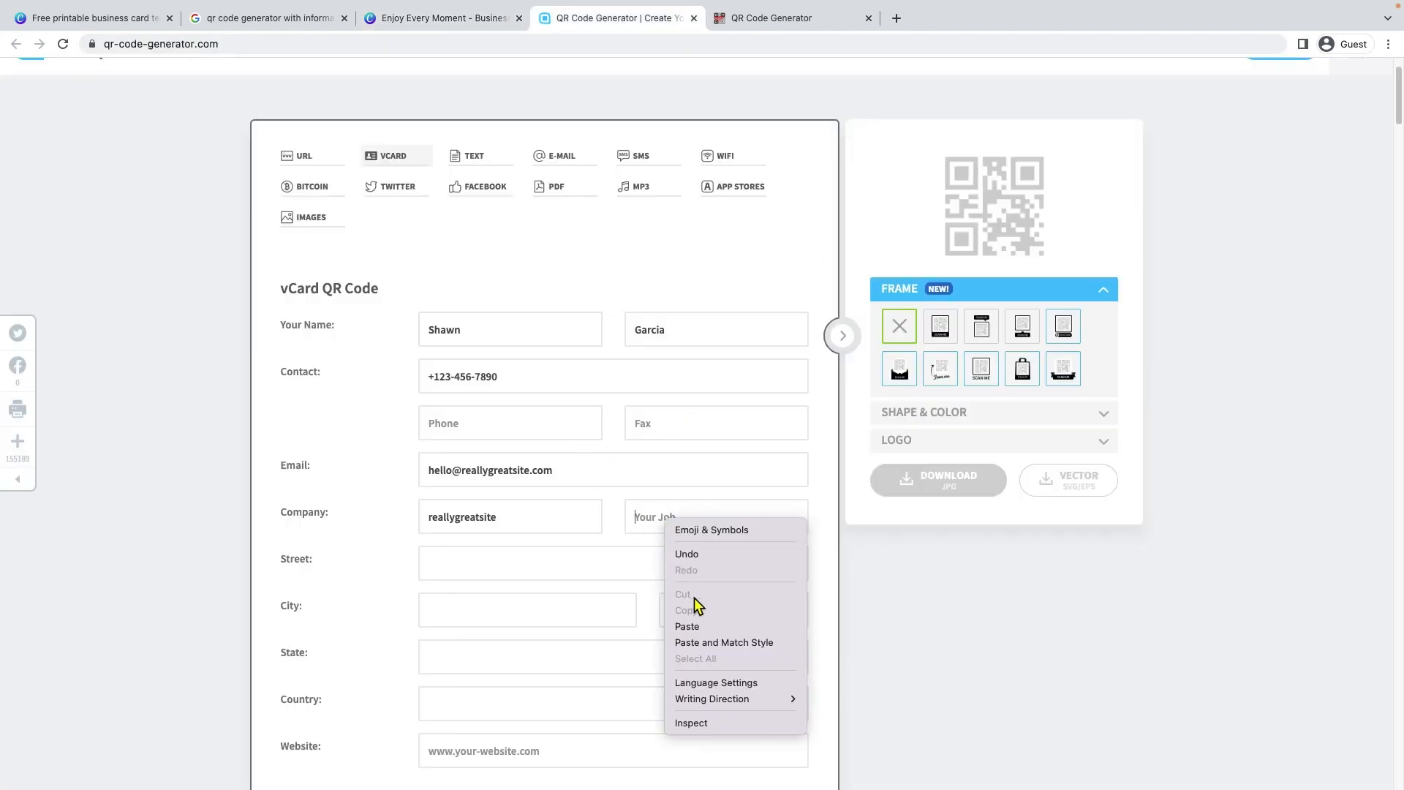
click(696, 625)
scroll(603, 582, down, 1)
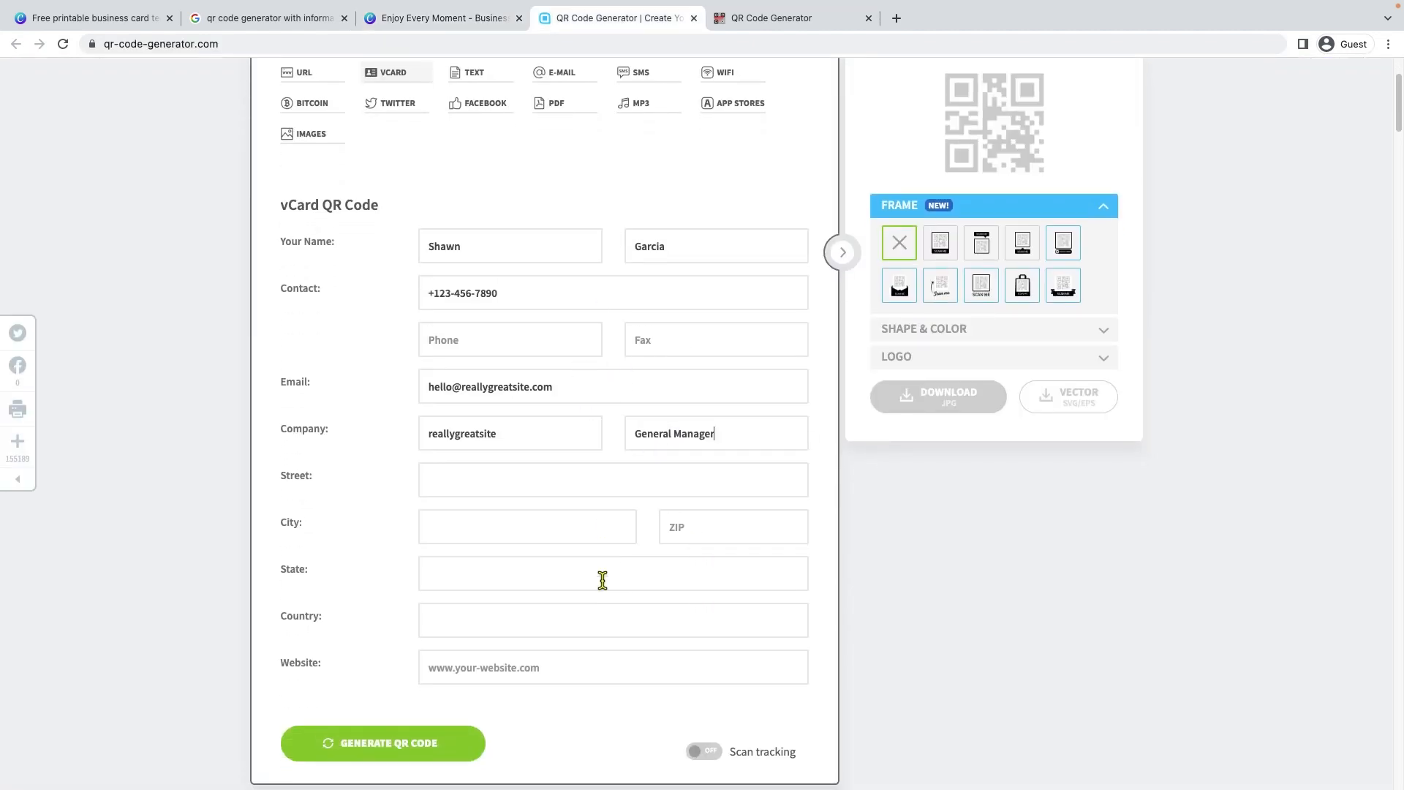
click(411, 21)
click(1030, 590)
double_click(1028, 587)
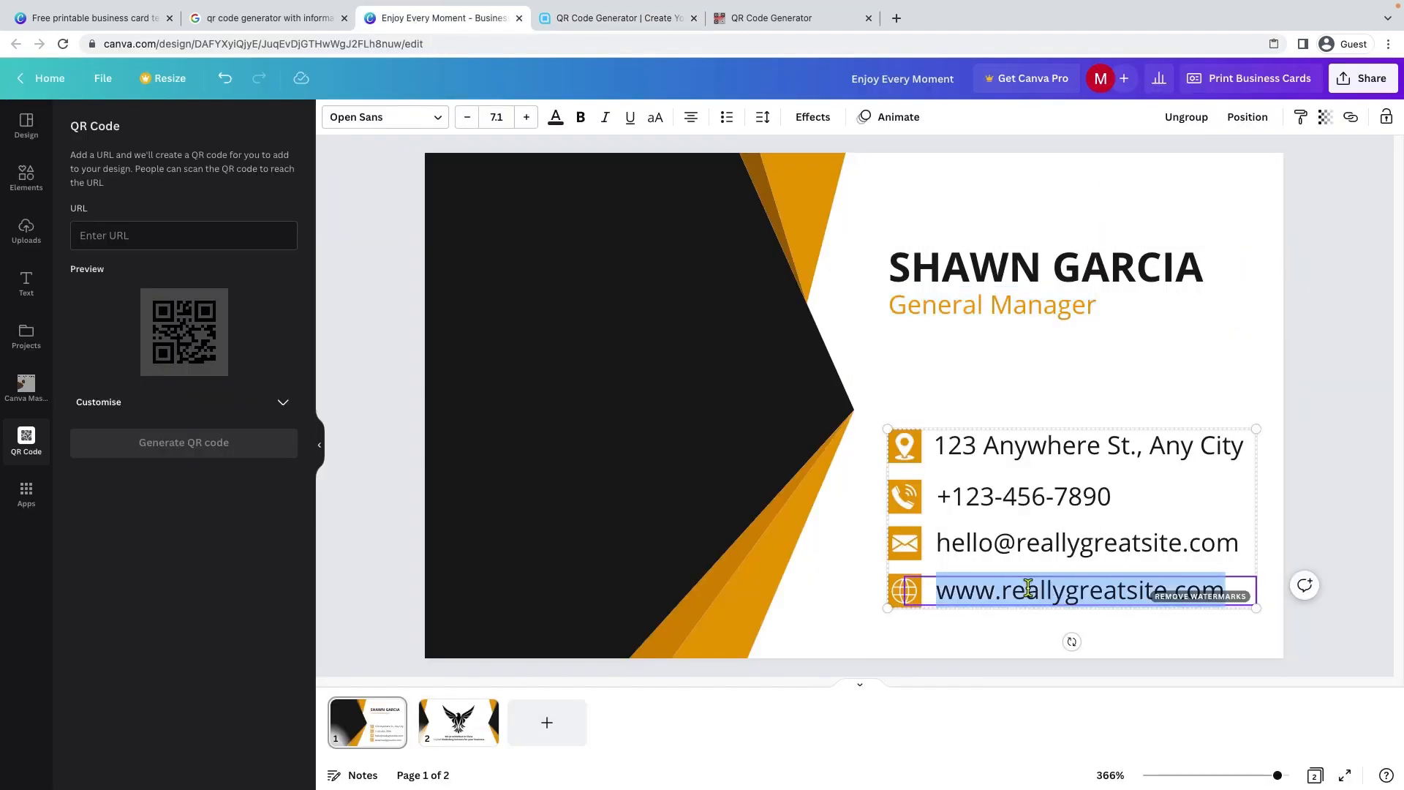
right_click(1028, 588)
click(1052, 578)
click(608, 23)
right_click(524, 666)
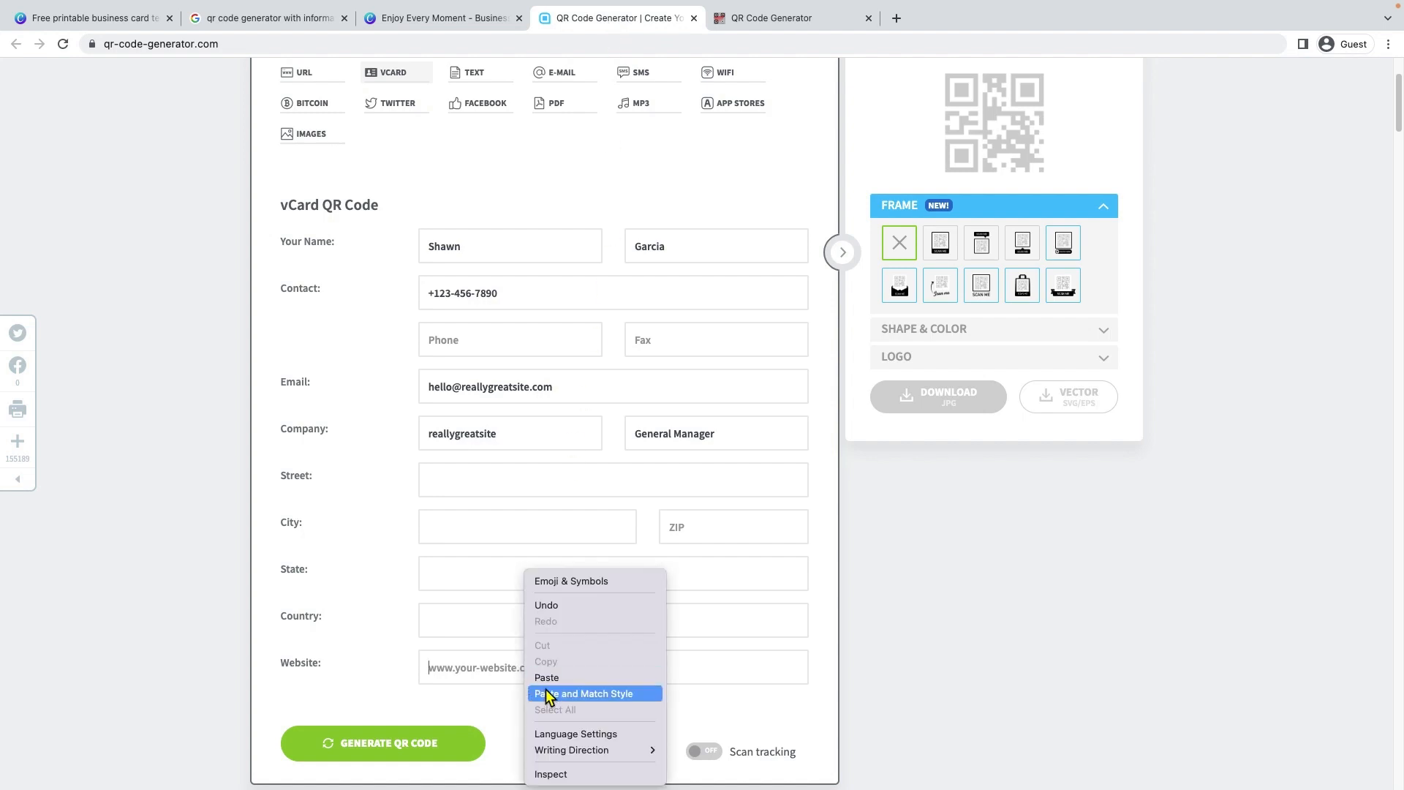
click(547, 678)
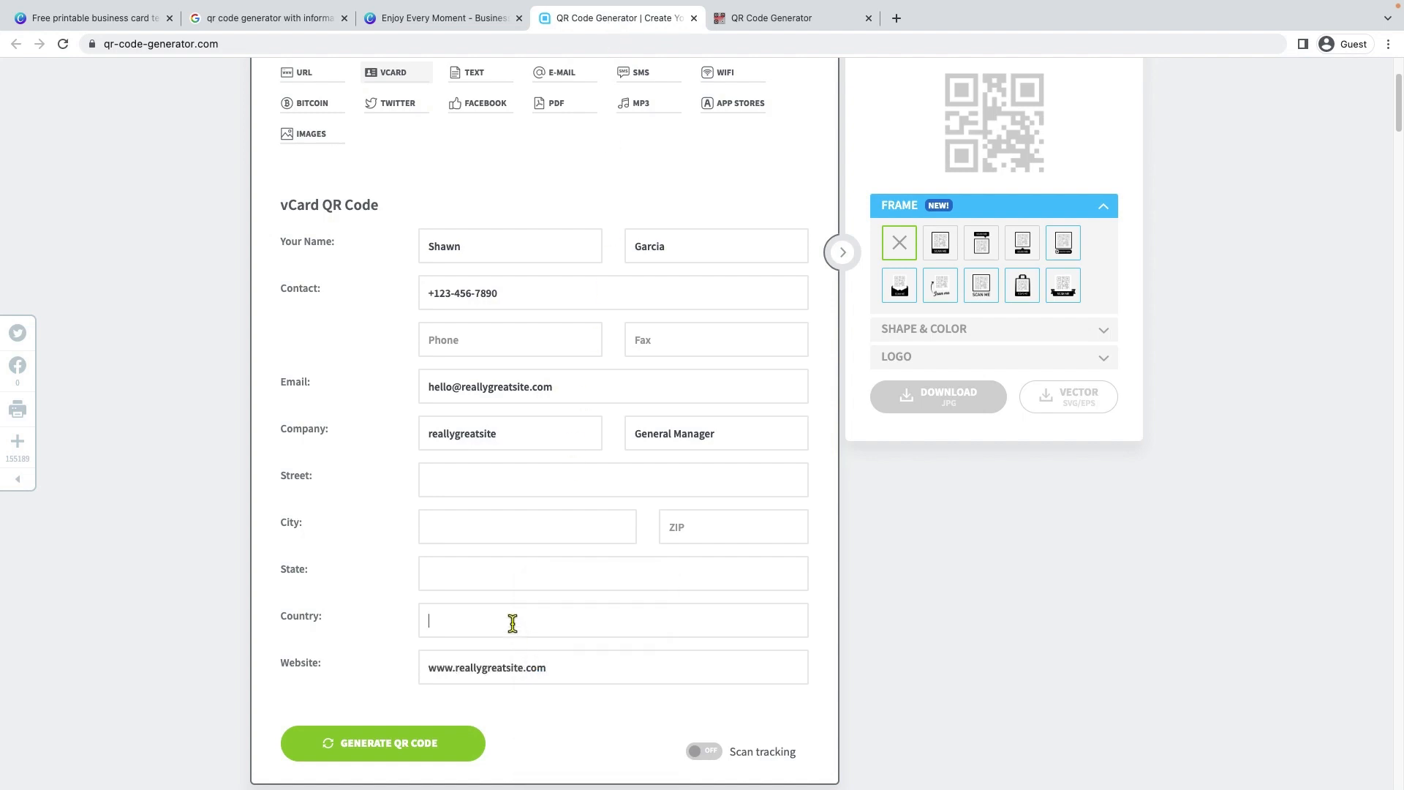
Fill in the vCard's country and switch back to the Canva business card
click(513, 624)
text(INdi)
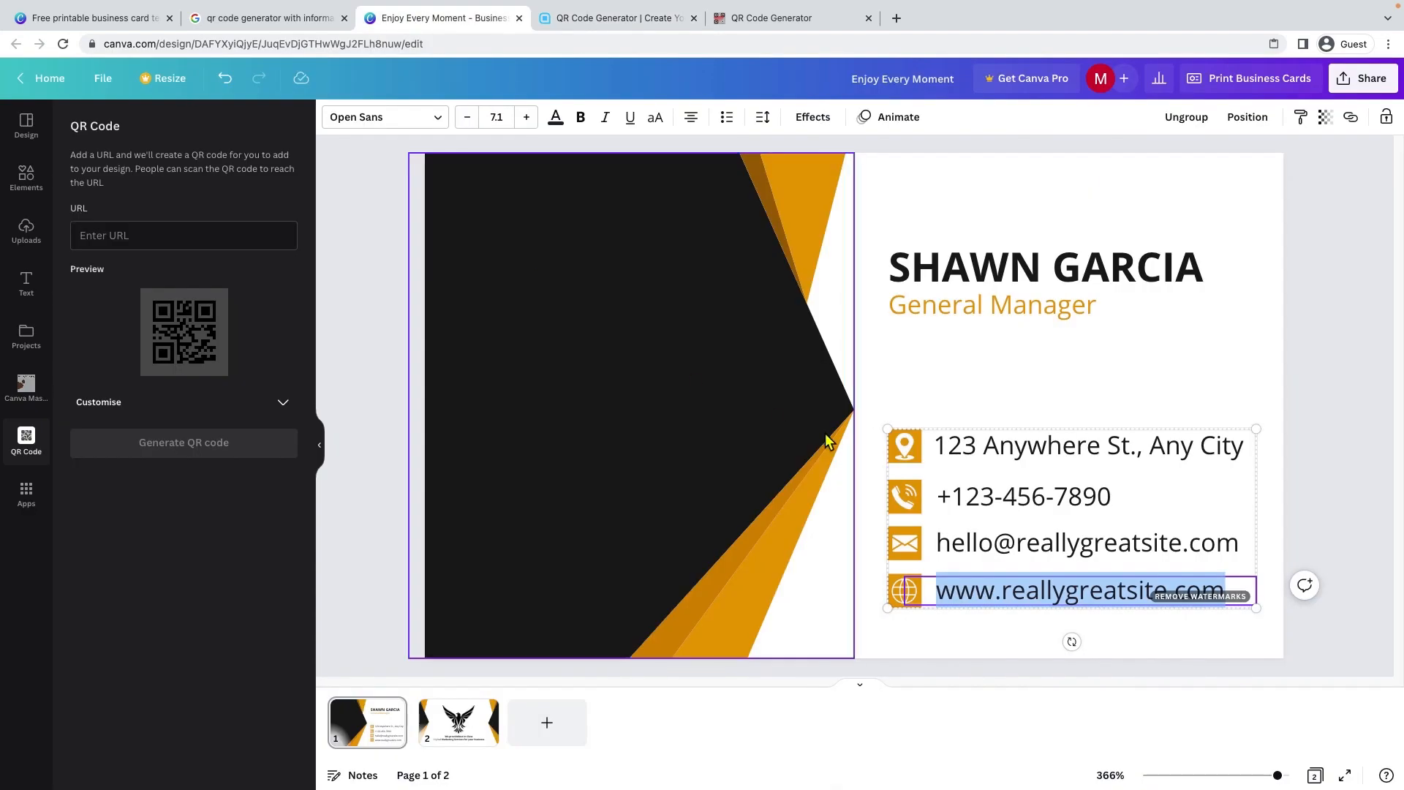
click(380, 19)
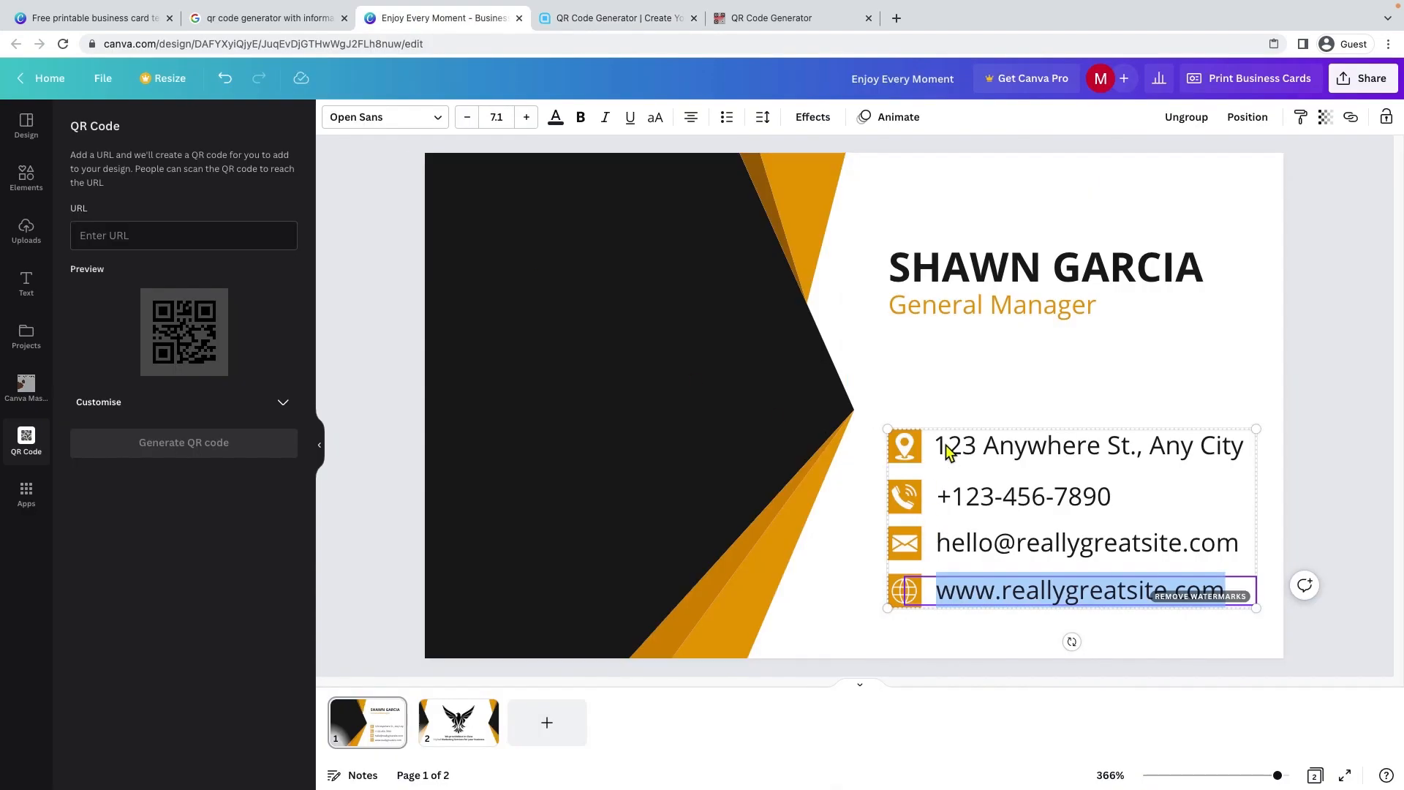
Copy the address from the Canva card and enter its street part in the vCard's street field
click(945, 450)
drag(935, 448, 1268, 449)
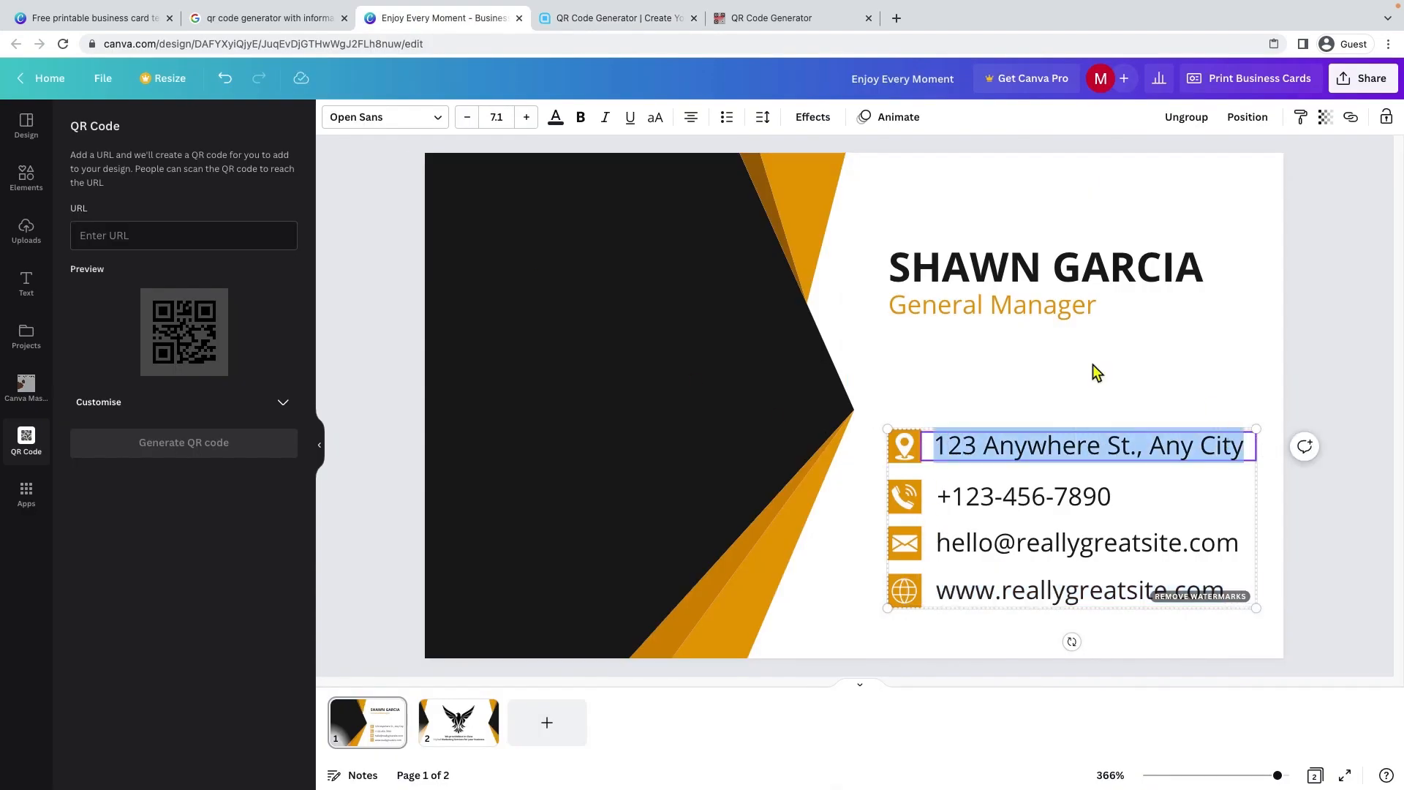
click(602, 19)
key(ctrl+v)
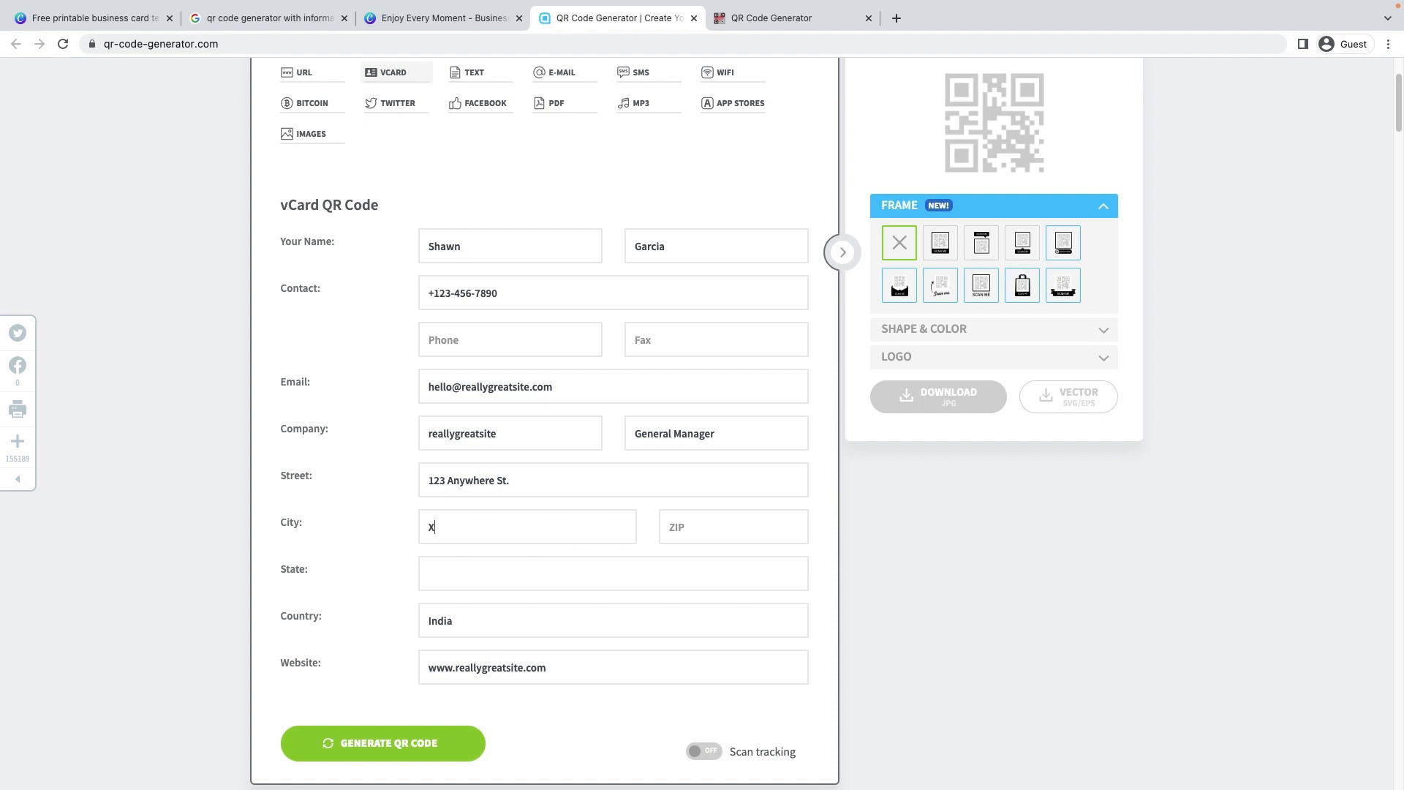
Fill in the vCard's city, ZIP code and state fields to complete the postal address
click(772, 529)
text(11)
click(620, 583)
scroll(627, 483, up, 2)
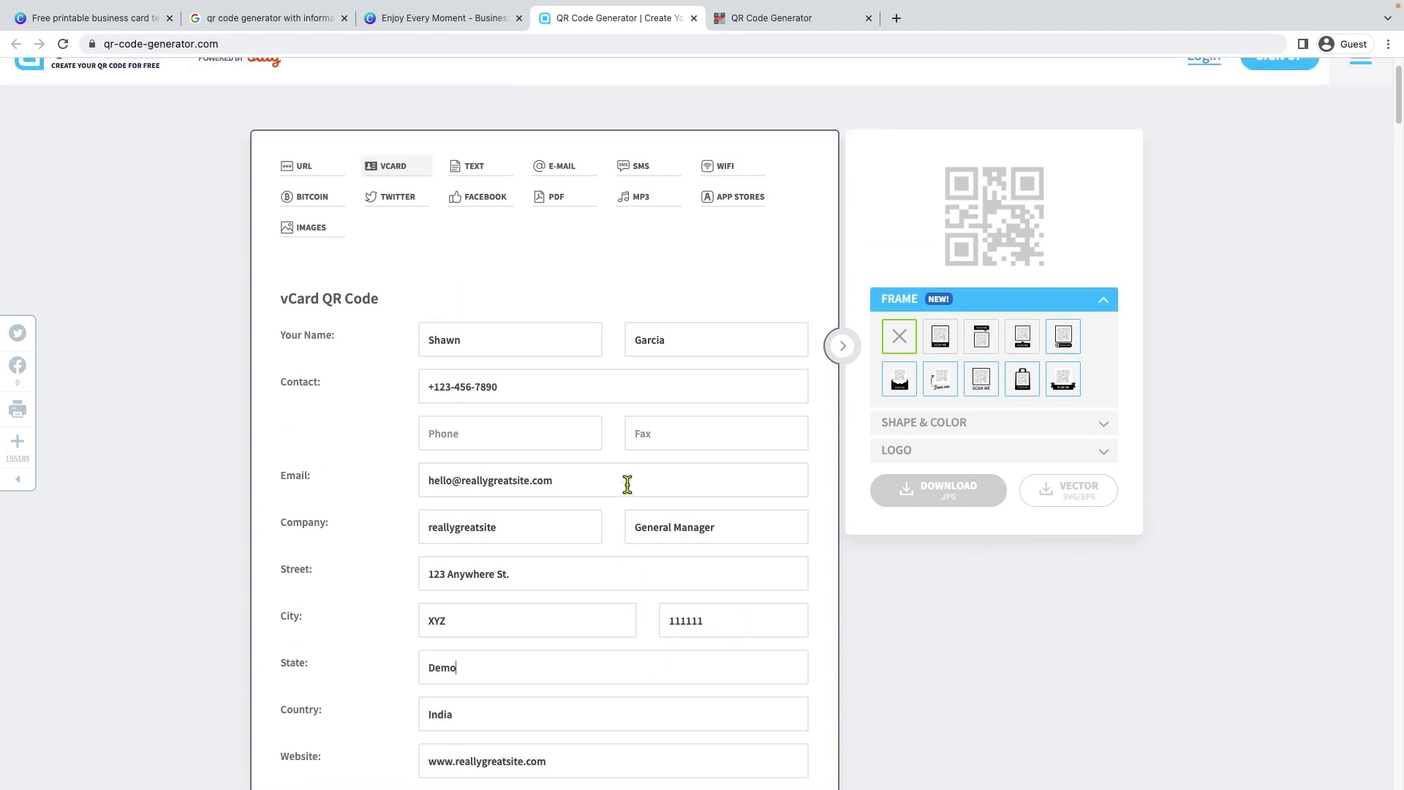
Generate the QR code from the completed vCard form
scroll(627, 483, down, 3)
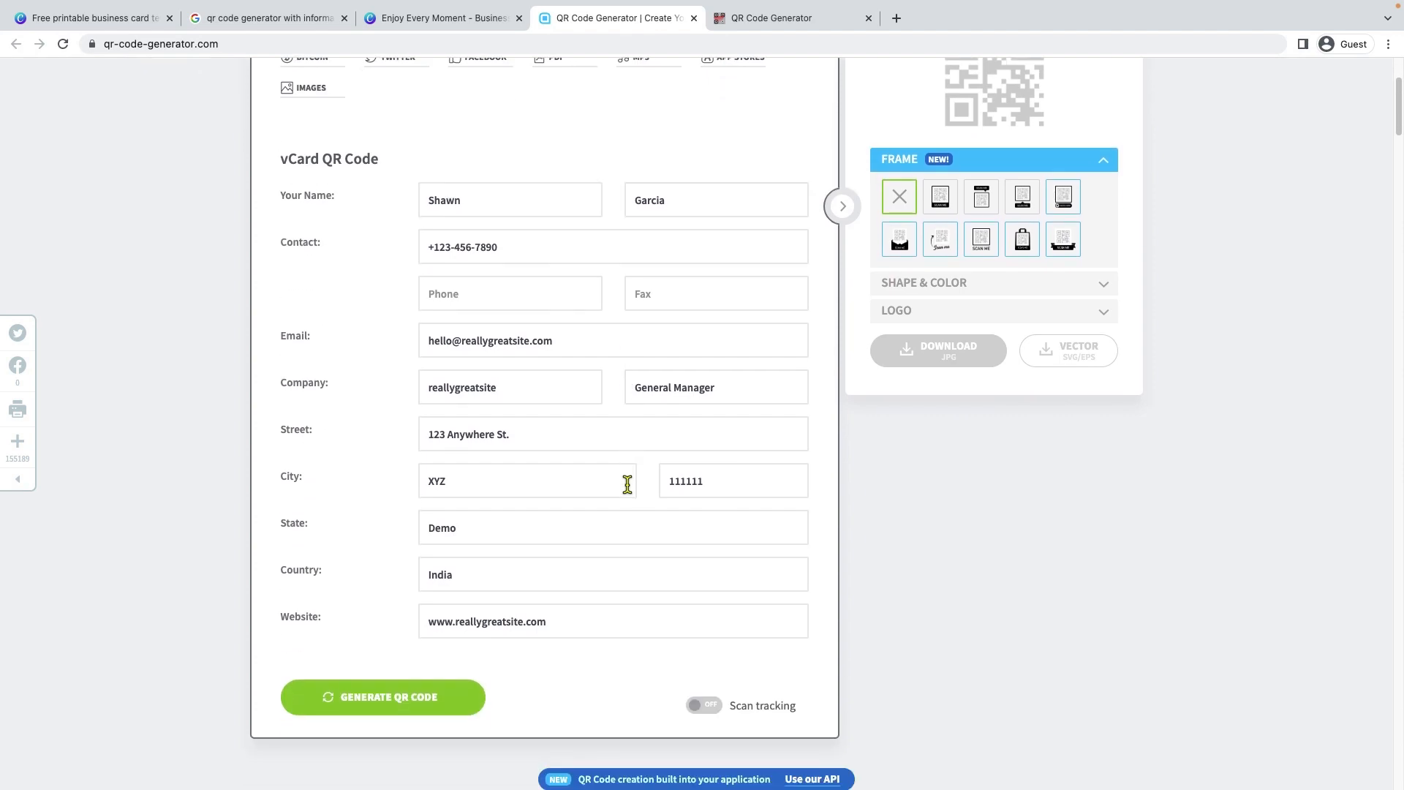
click(400, 706)
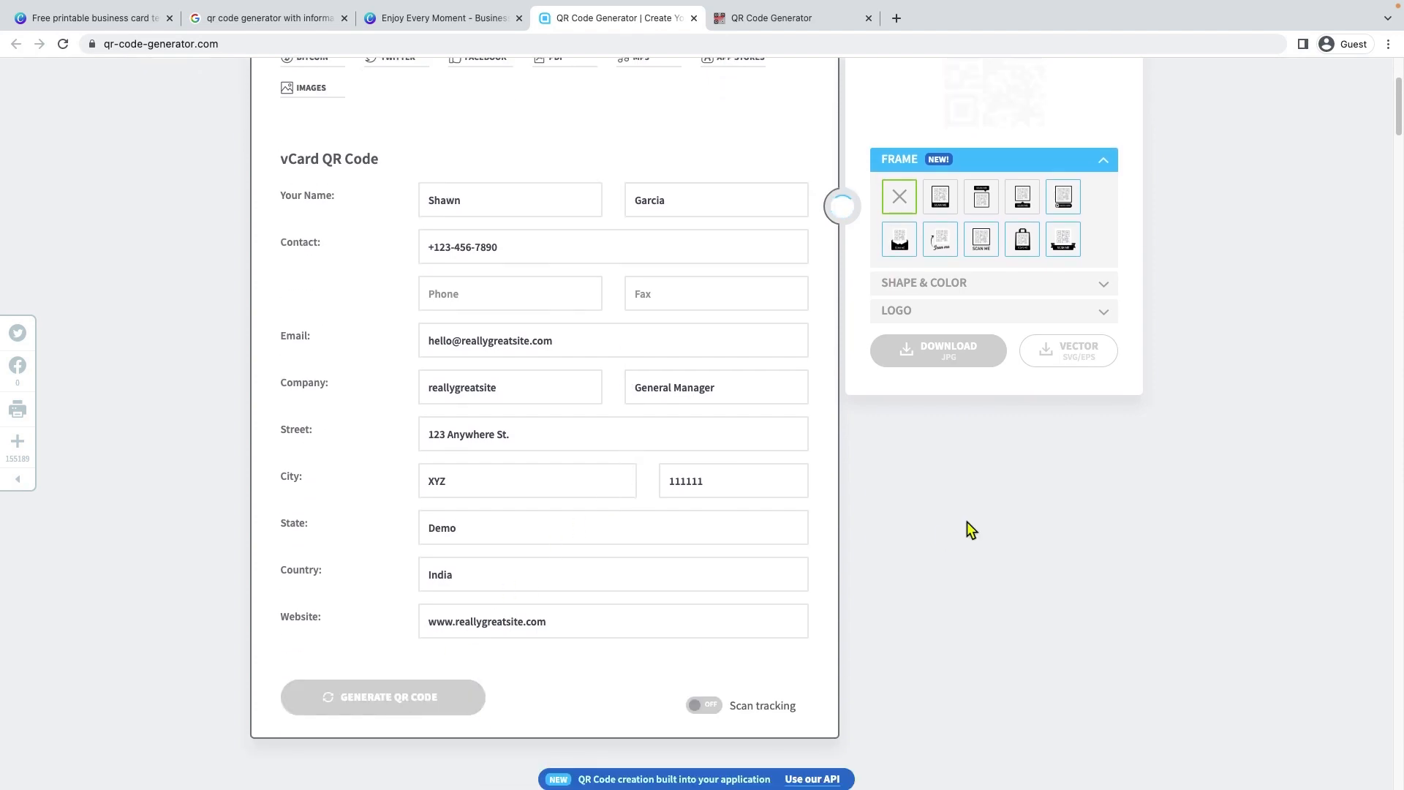
scroll(980, 505, up, 3)
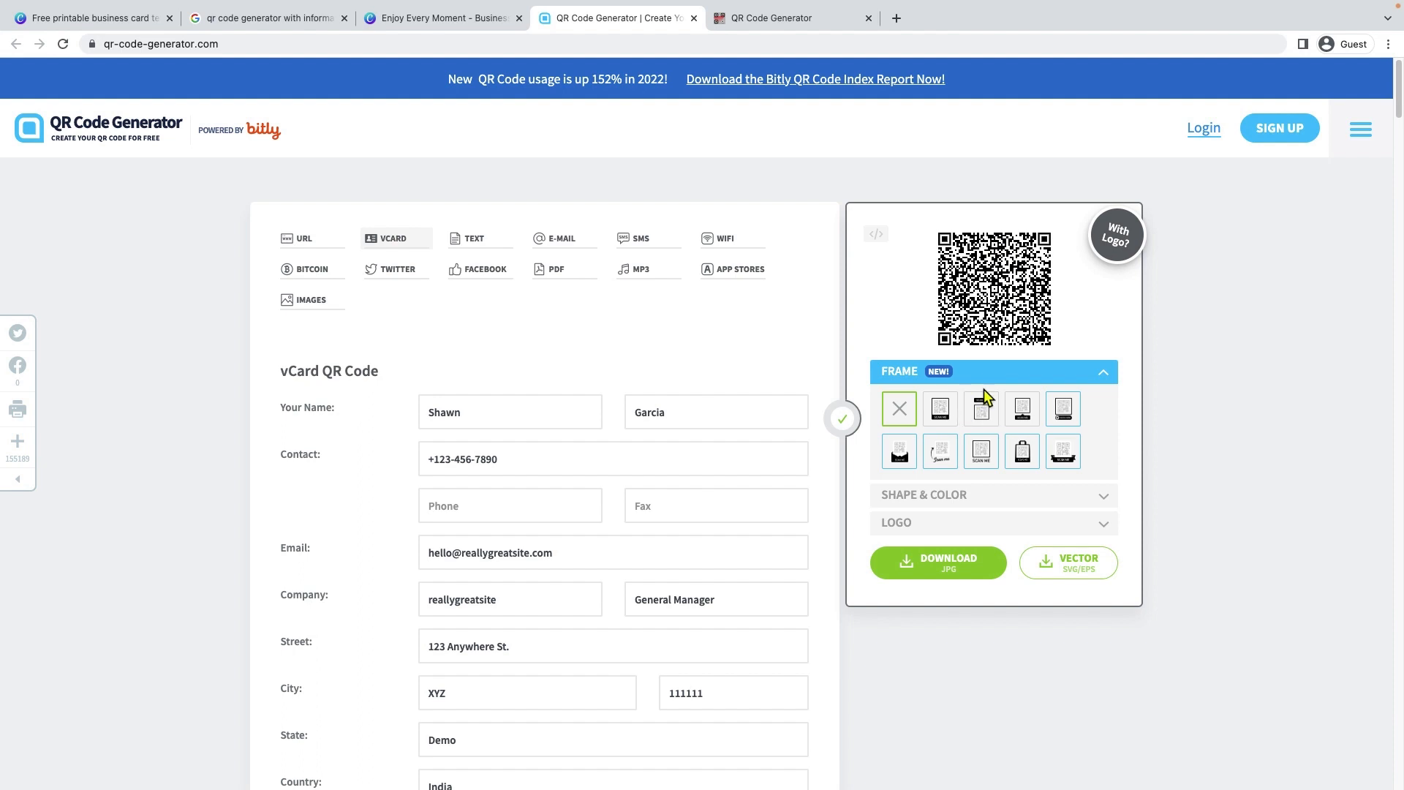
Try the "SCAN ME" frame and a handwritten-style frame on the QR code, and set it back to no frame
click(952, 419)
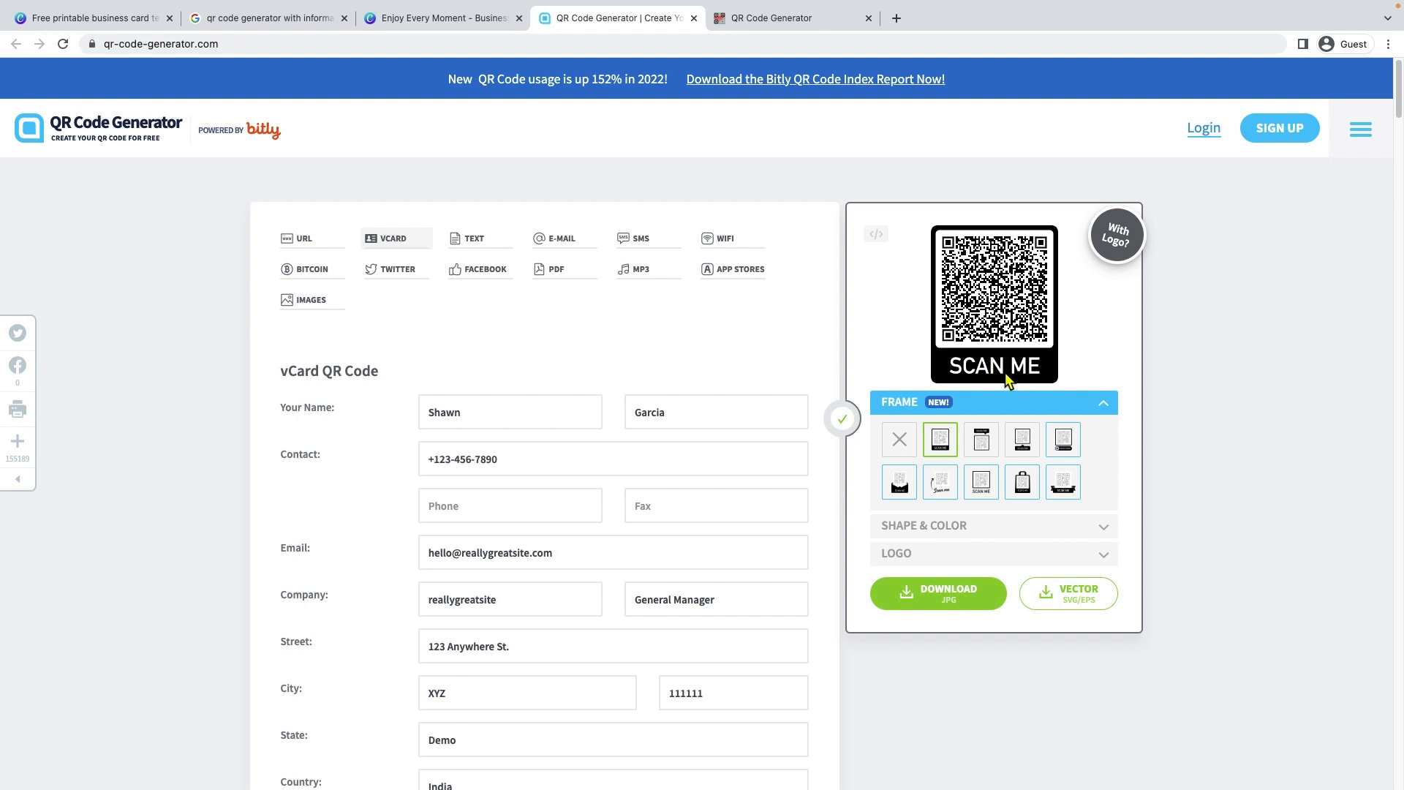
click(933, 495)
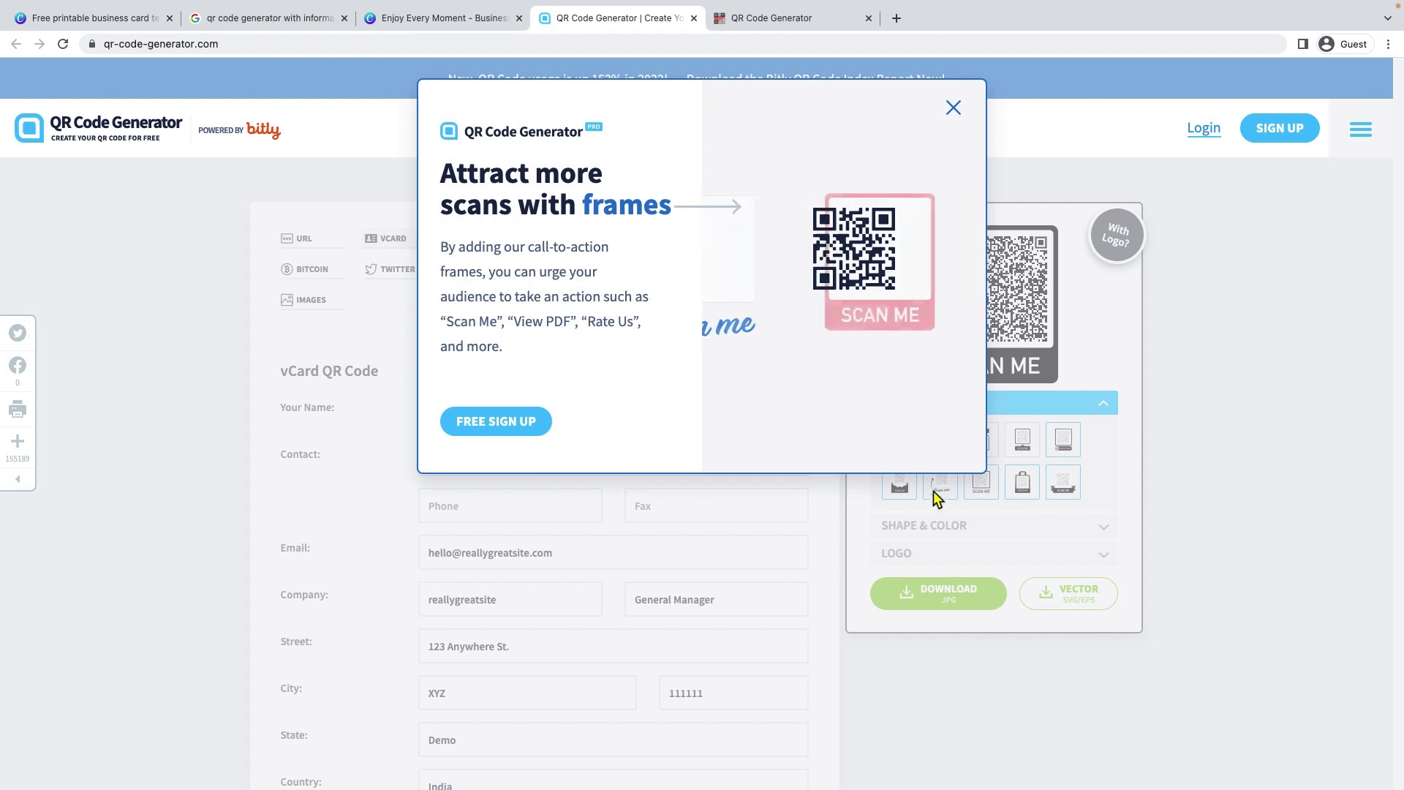
click(954, 109)
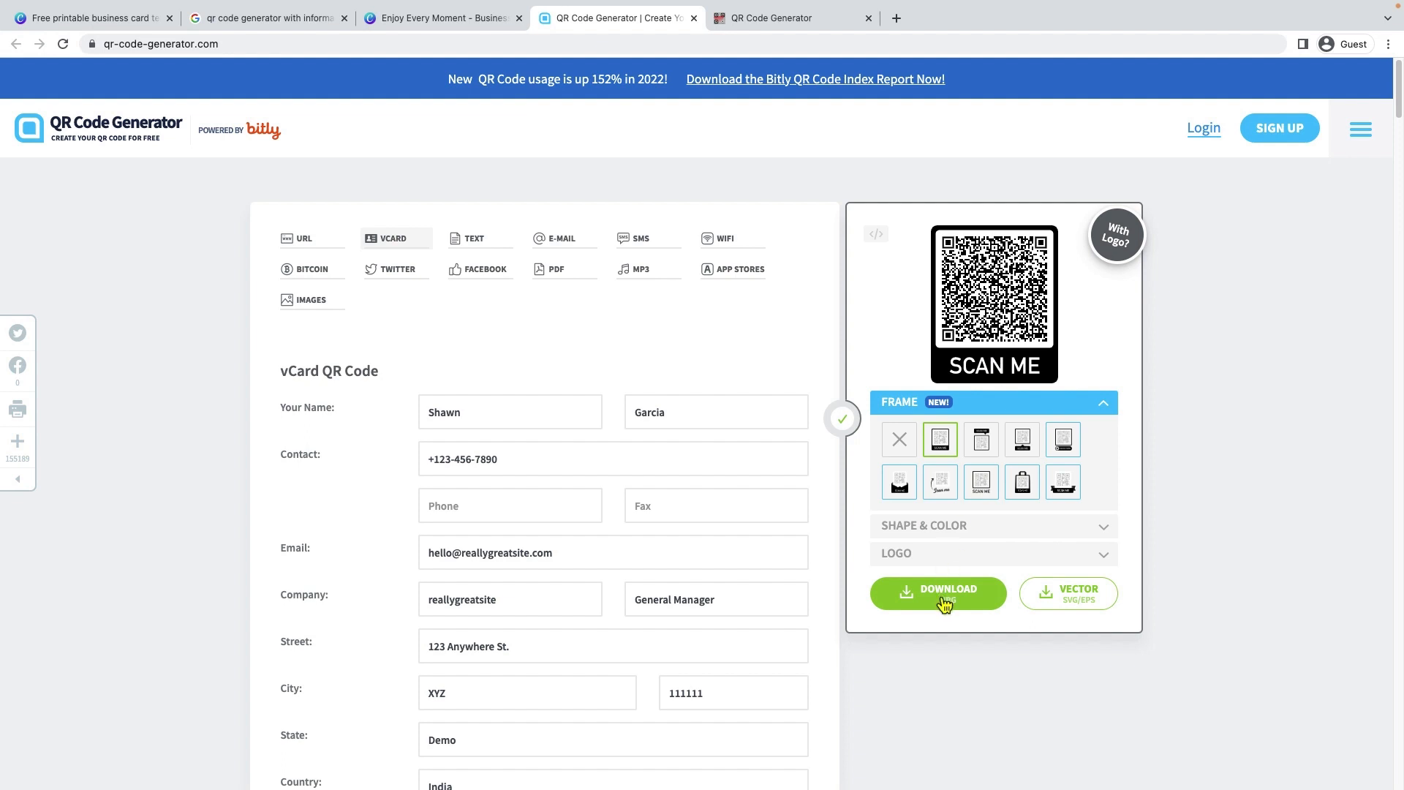
click(890, 441)
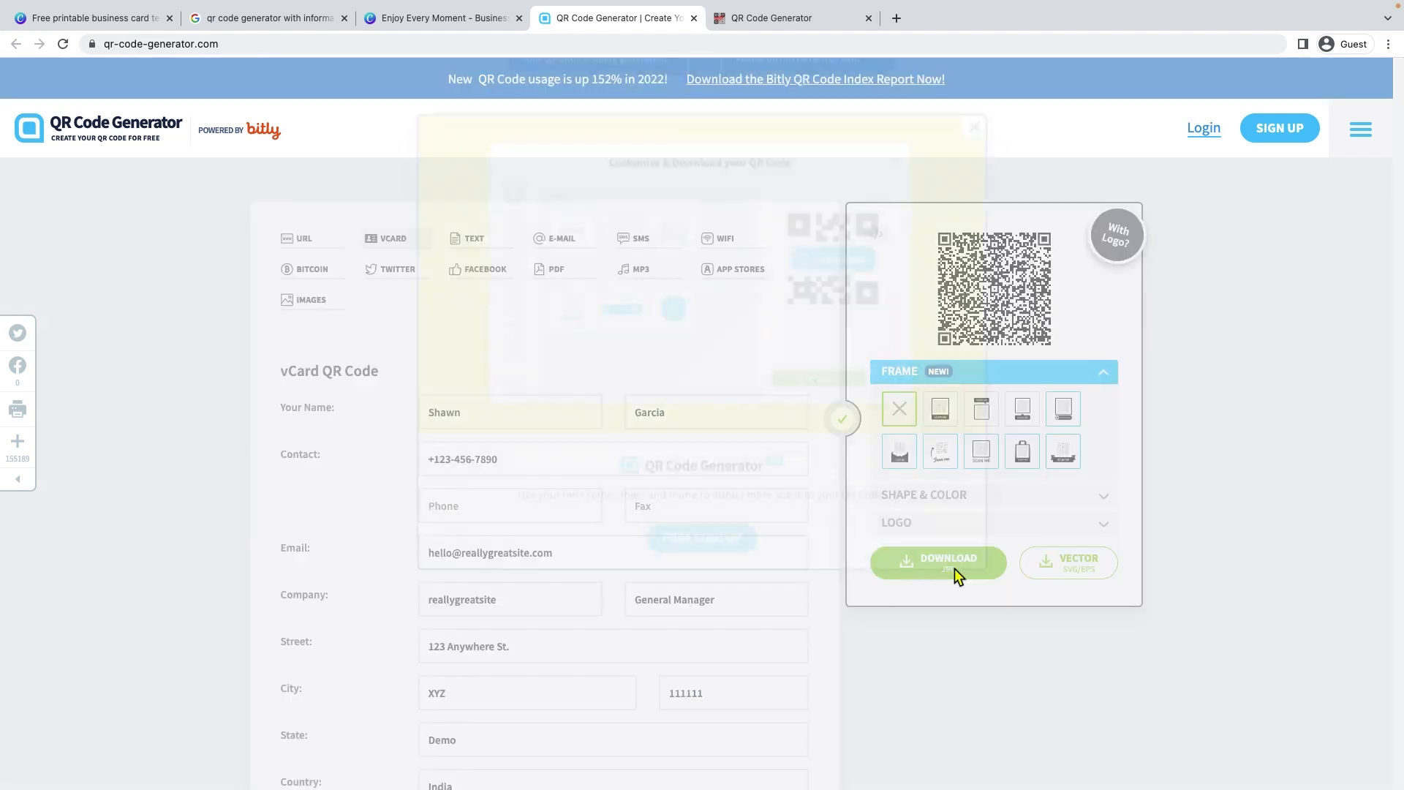
Download the unframed QR code, dismiss the sign-up offer and upload frame (1).png to the Canva business card design
click(956, 578)
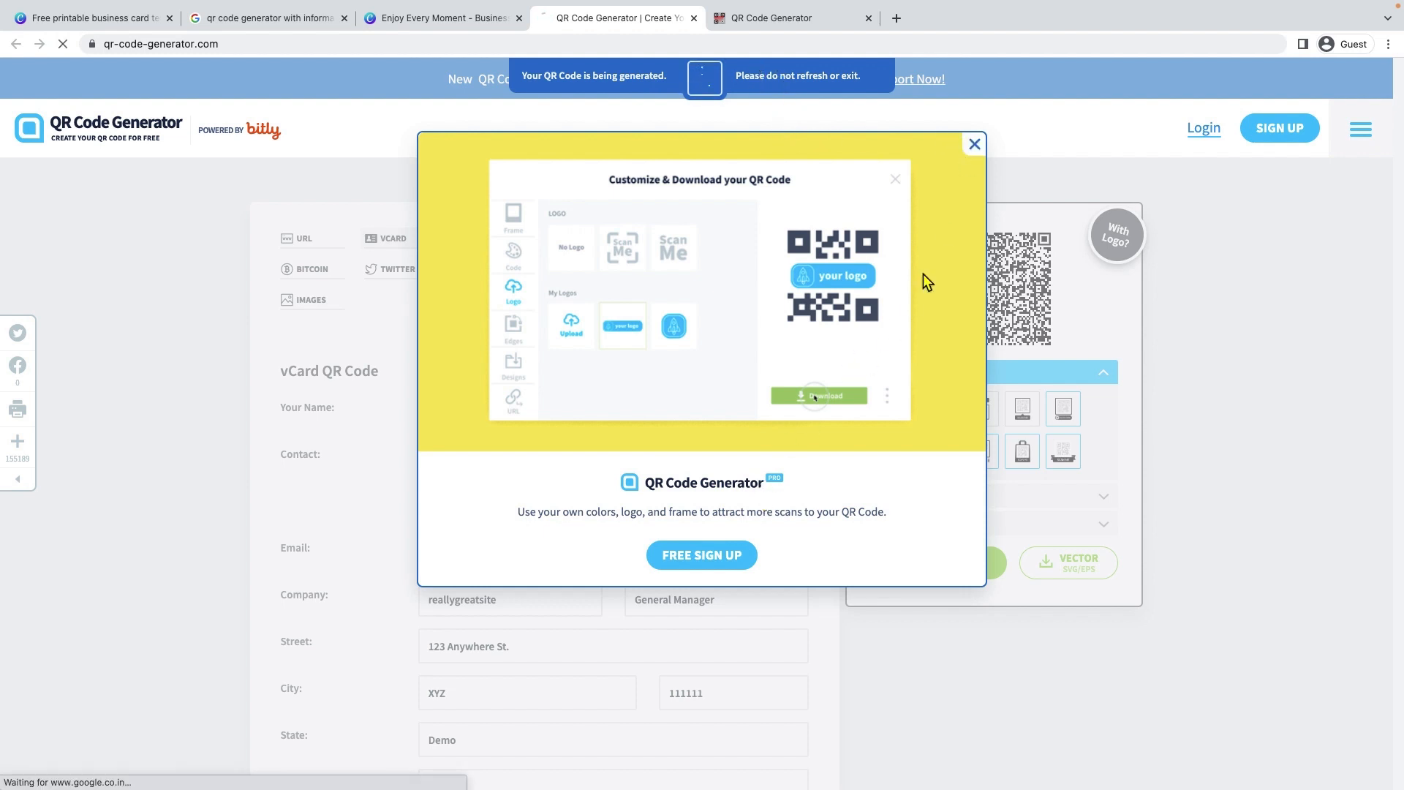
click(975, 145)
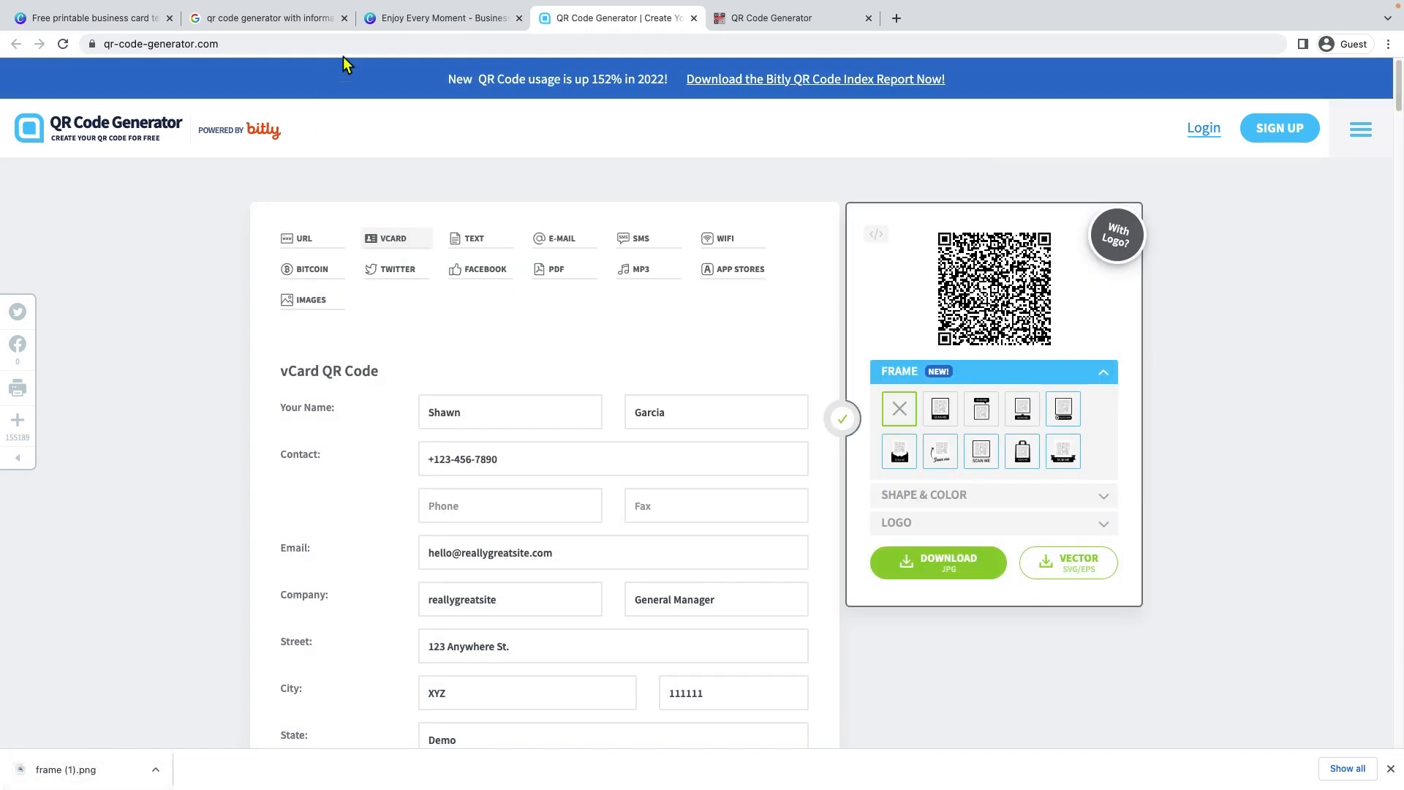
click(404, 19)
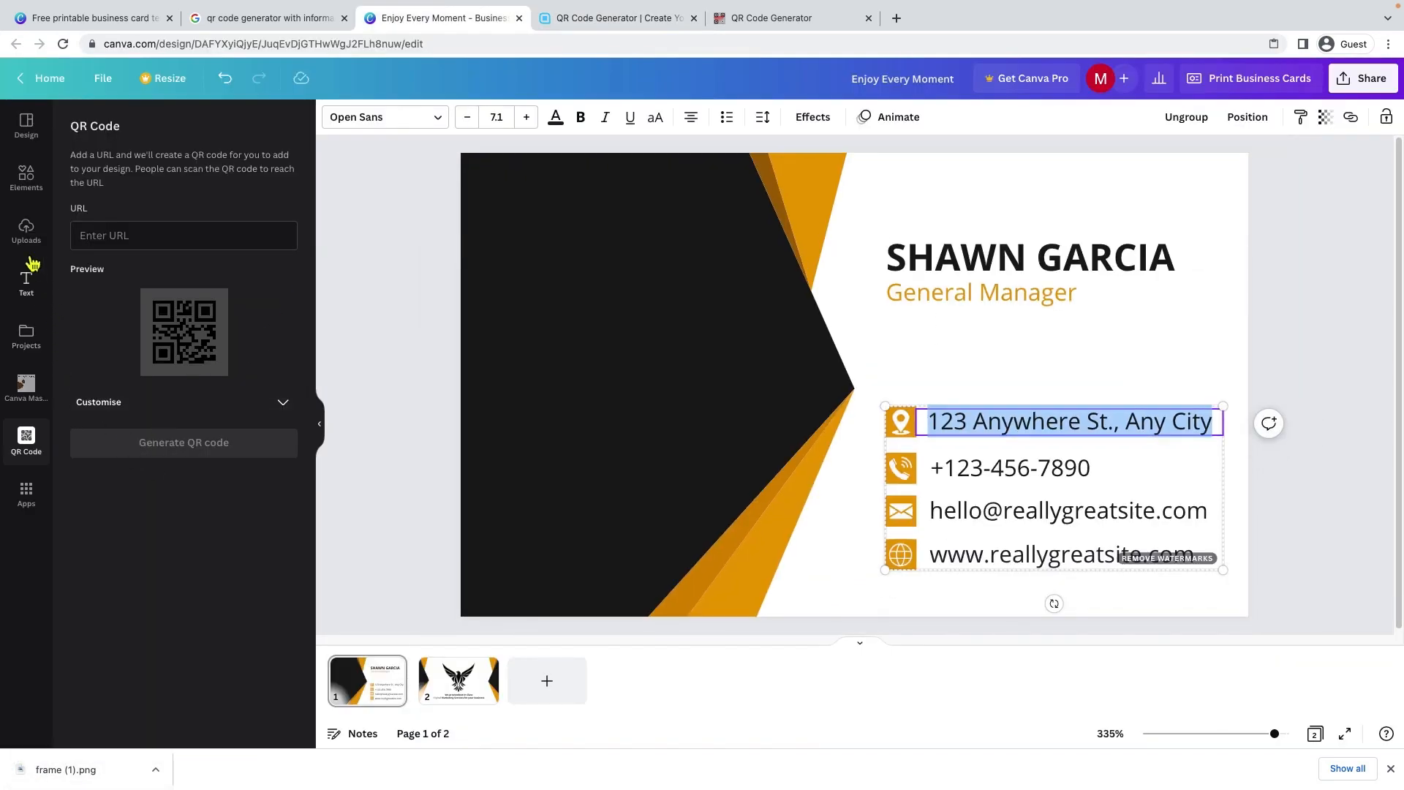
drag(93, 762, 166, 638)
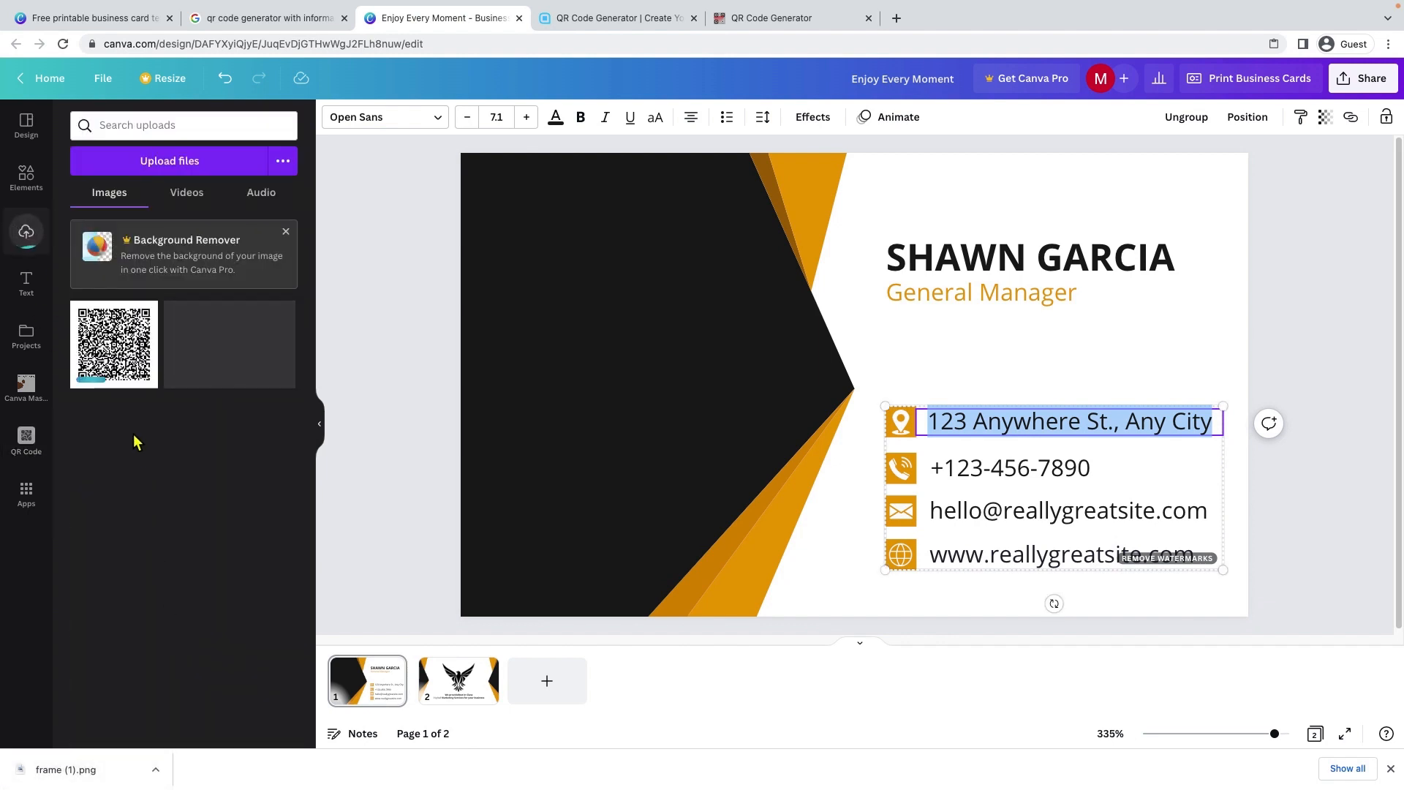
Place the uploaded QR code on the card's black area and crop its white margins on all four sides
click(124, 355)
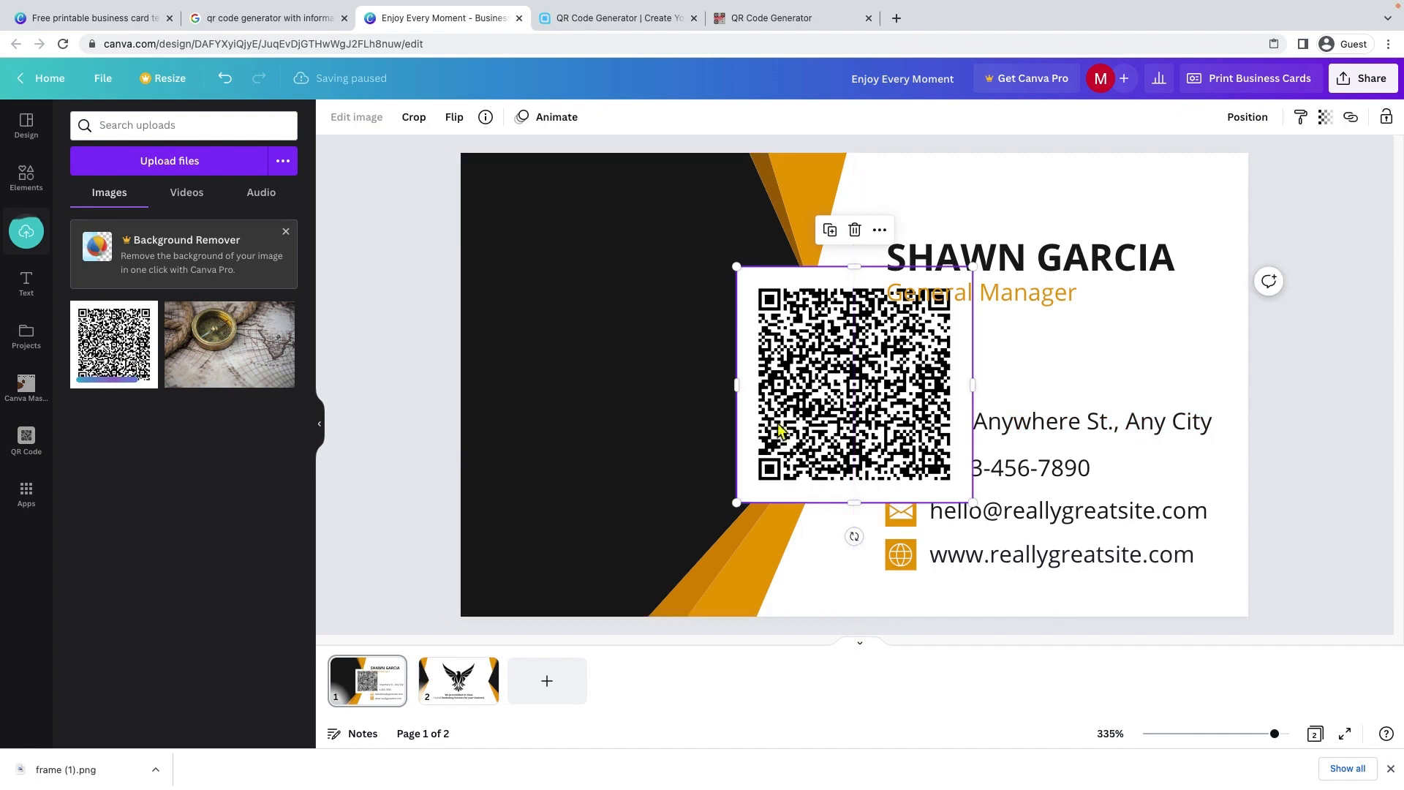
drag(794, 408, 551, 386)
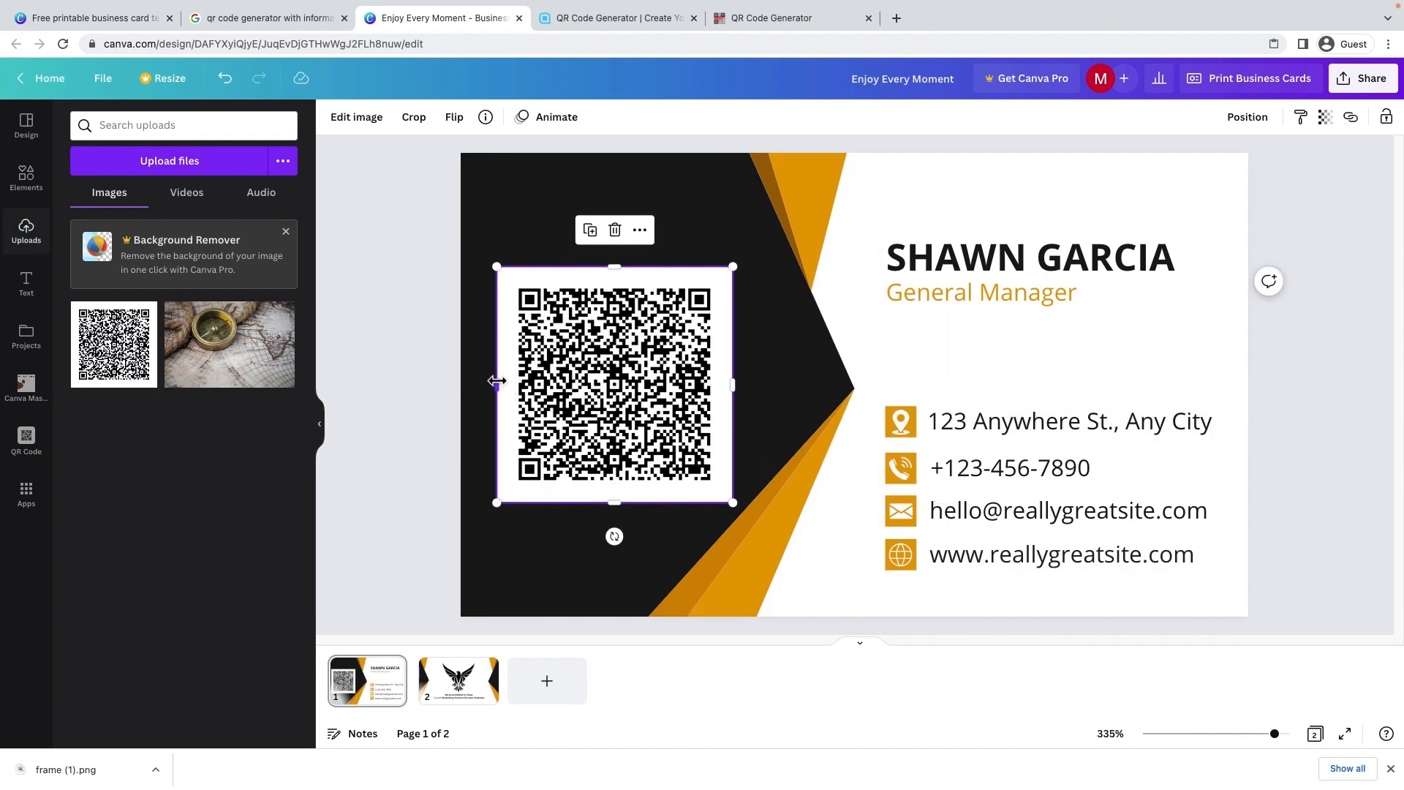
drag(500, 380, 517, 382)
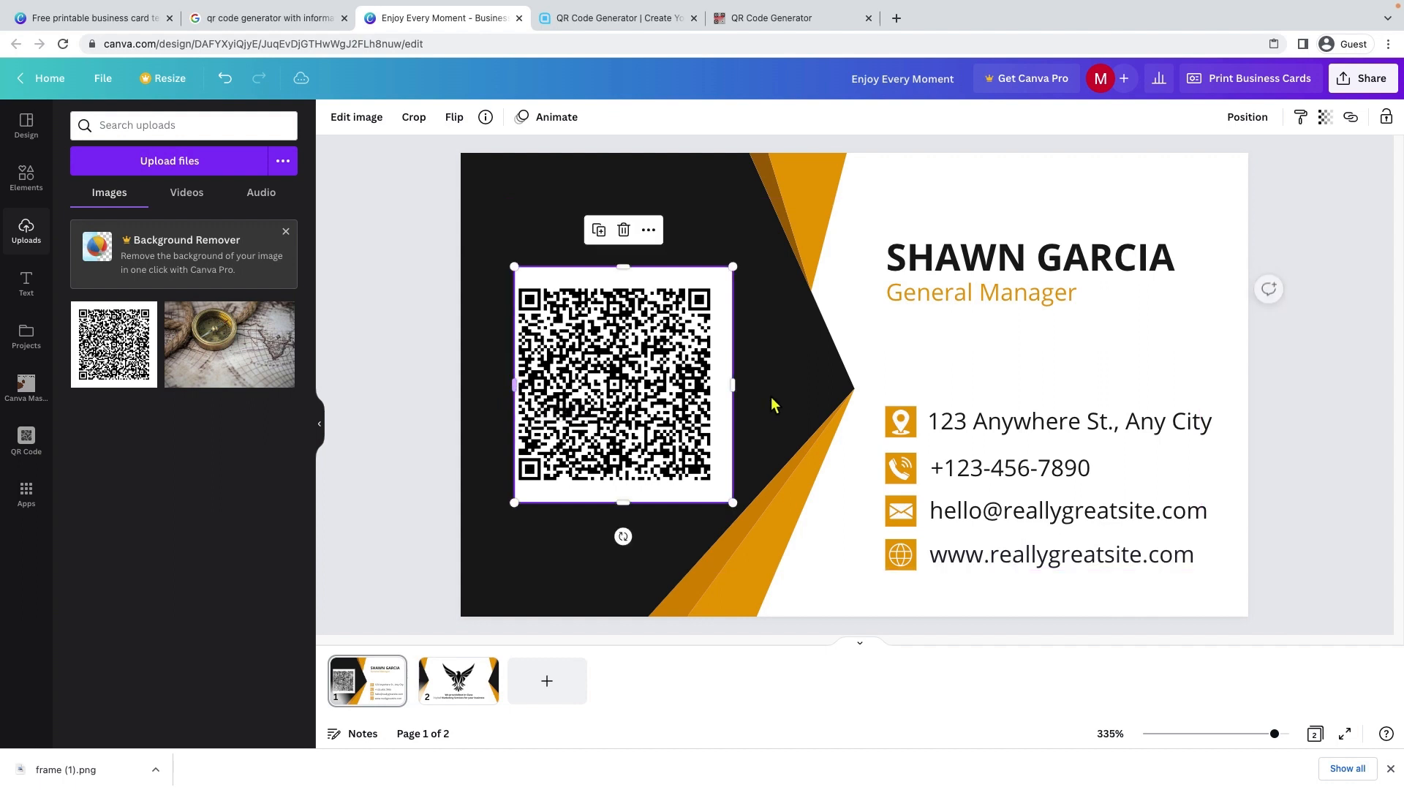
drag(733, 382, 716, 380)
drag(615, 268, 617, 282)
drag(615, 502, 615, 482)
click(562, 548)
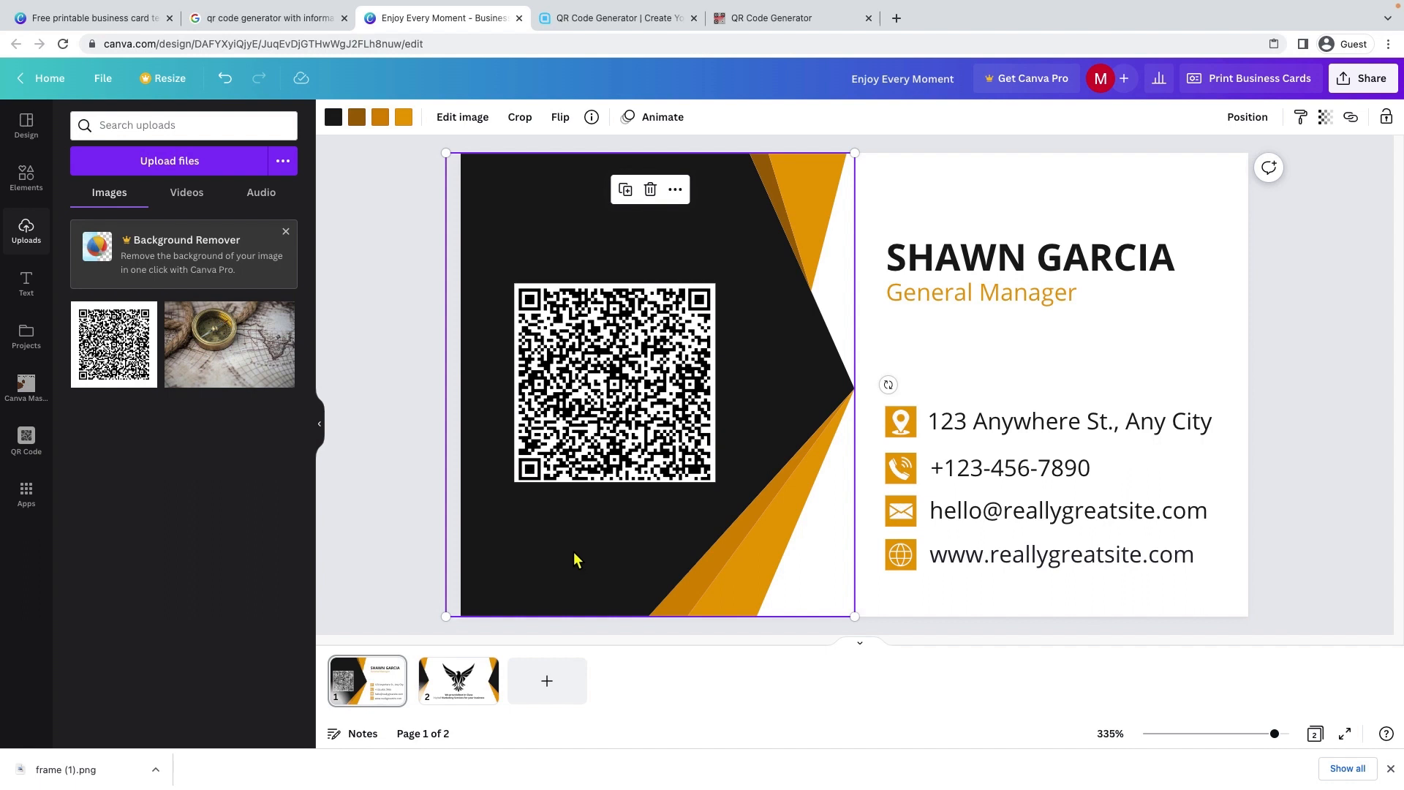
Fine-tune the QR code's bottom crop and move the code slightly higher on the black area
click(609, 469)
drag(613, 482, 613, 484)
click(533, 573)
drag(661, 423, 659, 411)
drag(613, 485, 613, 484)
click(554, 536)
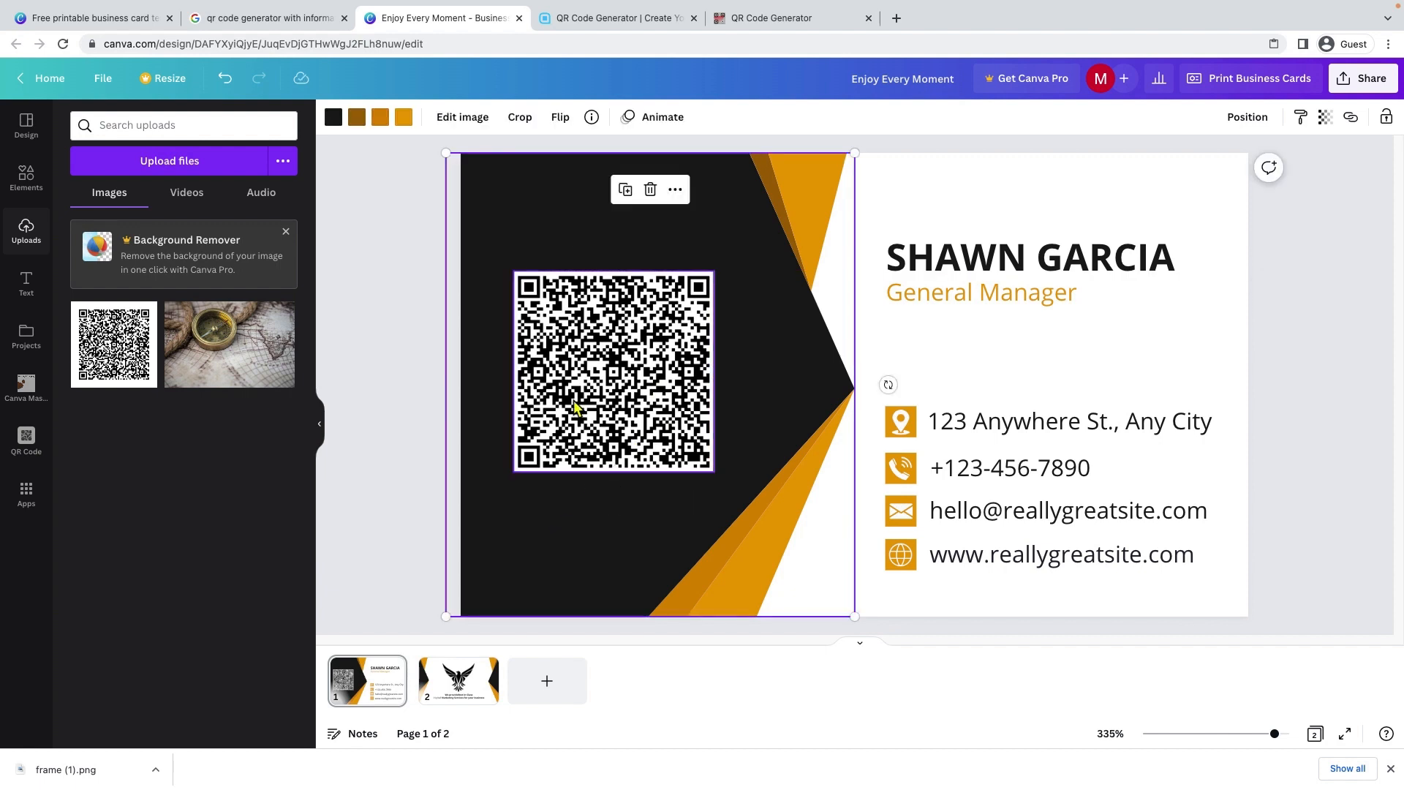
Search the graphics for "scan me" and add the blue corner frame with the SCAN ME label below it
click(22, 188)
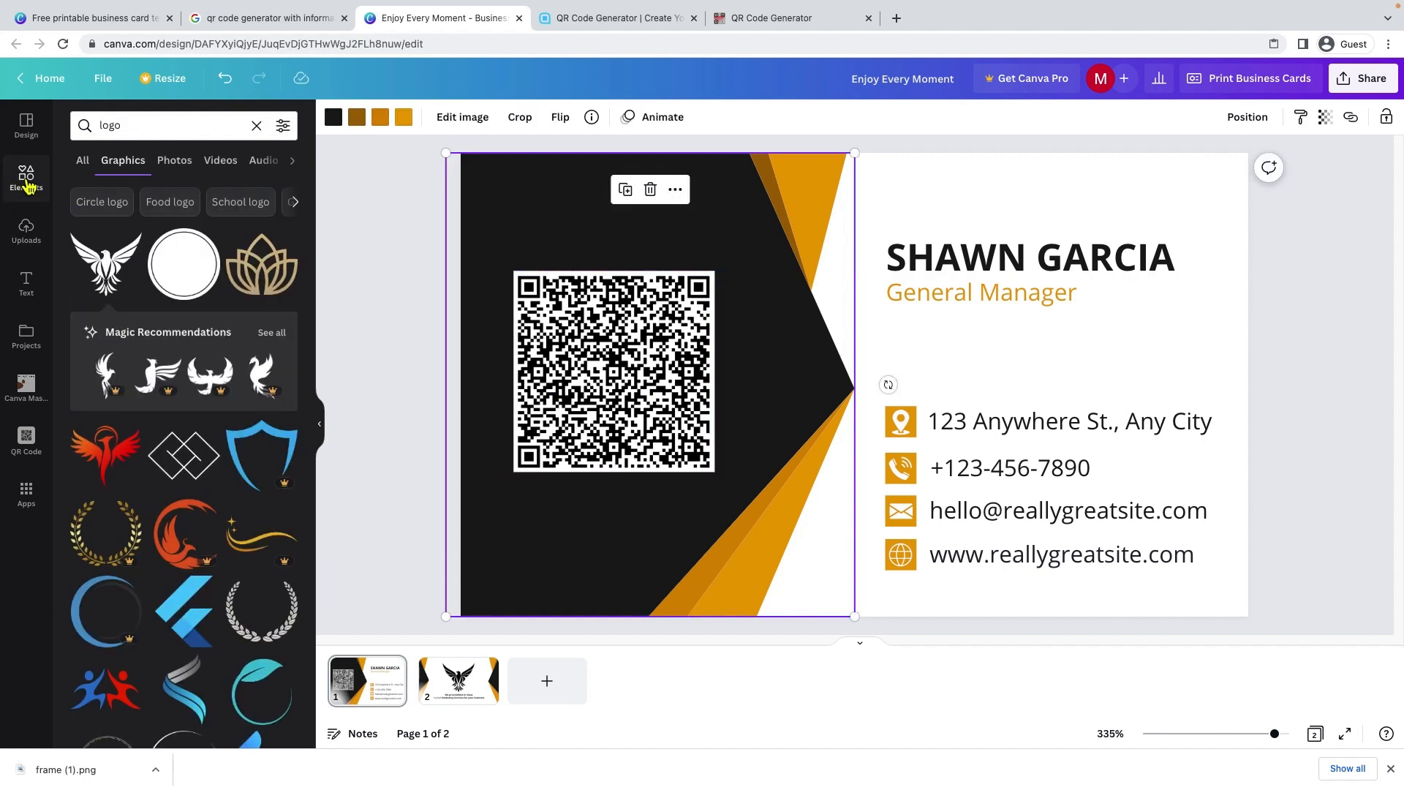
drag(208, 129, 80, 122)
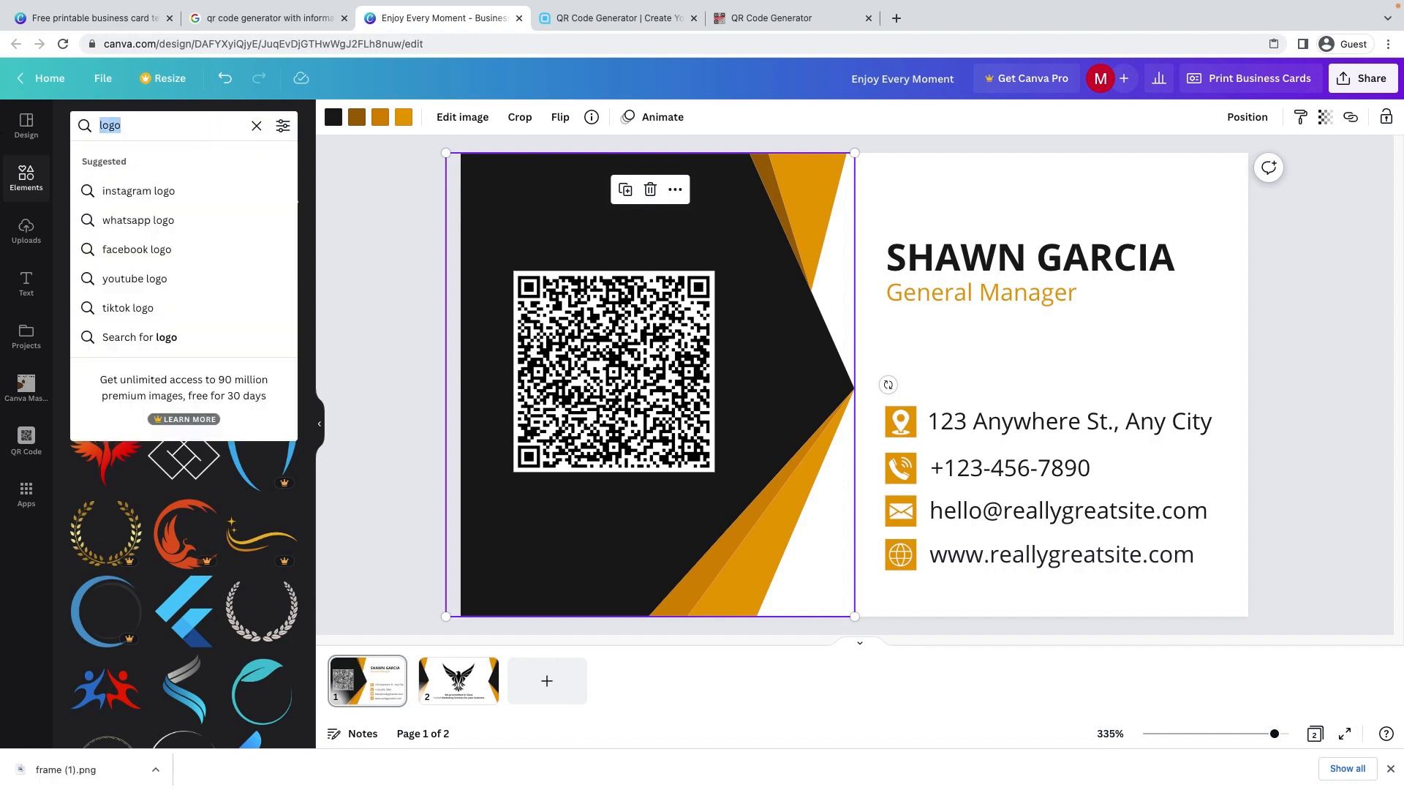
text(scan me)
key(Return)
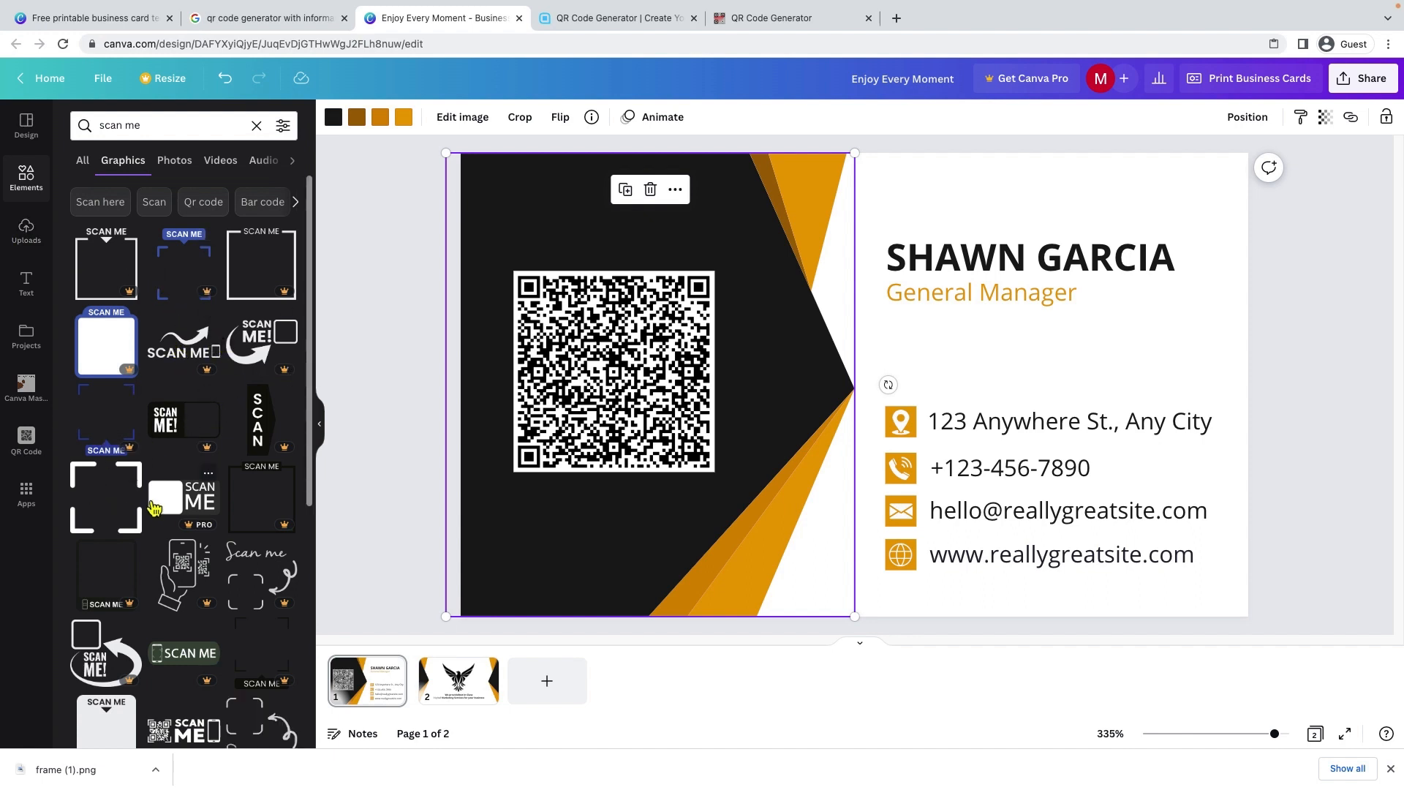
scroll(146, 506, down, 3)
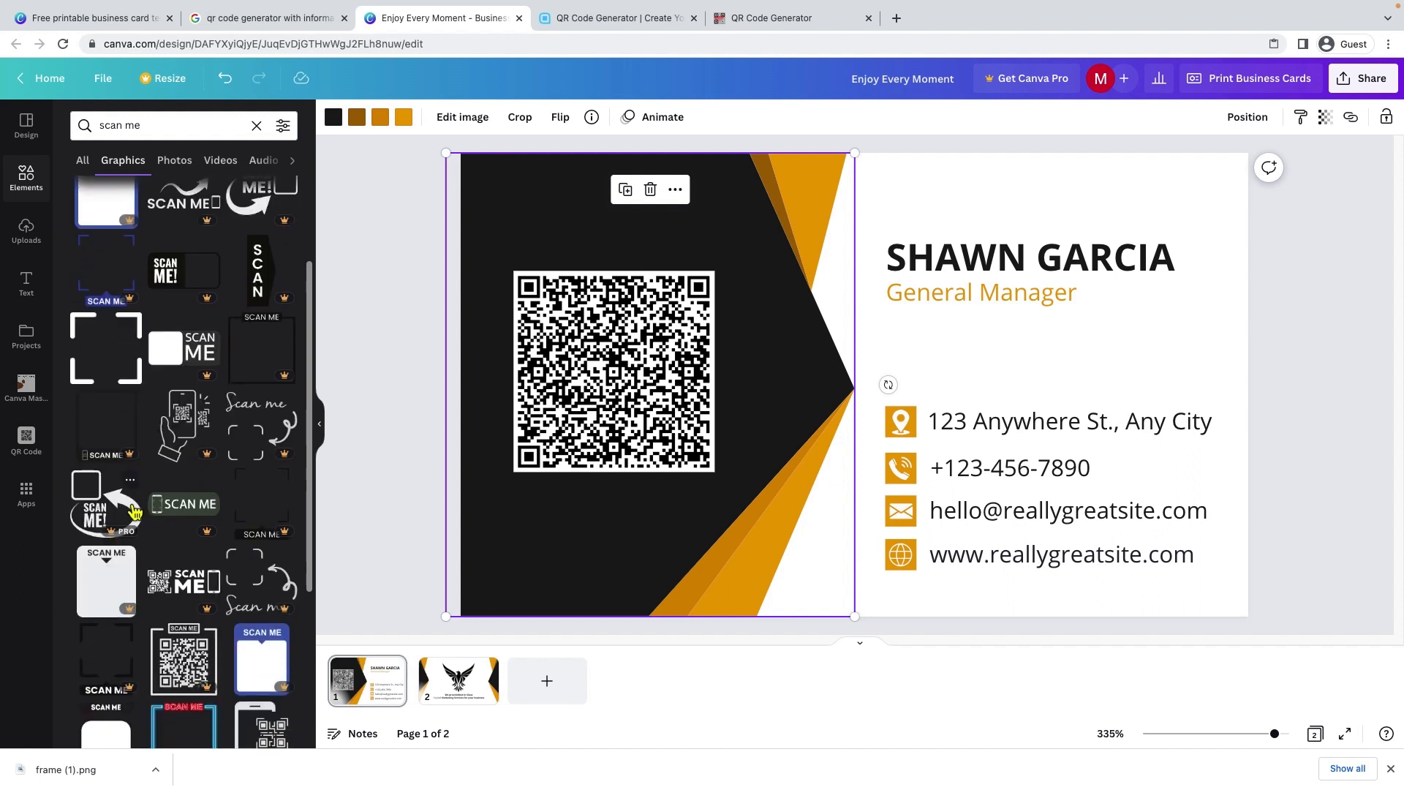
scroll(136, 512, up, 3)
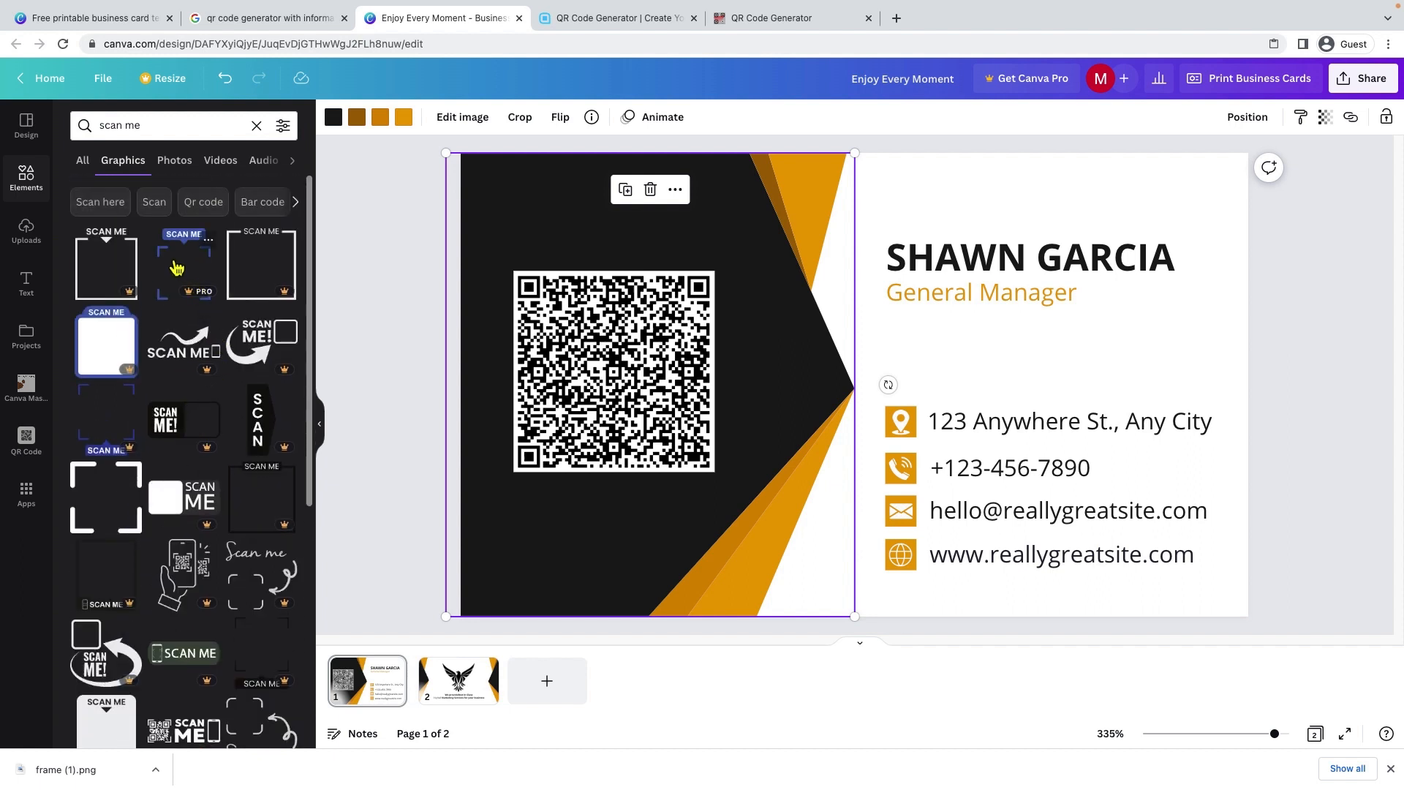
scroll(125, 368, down, 3)
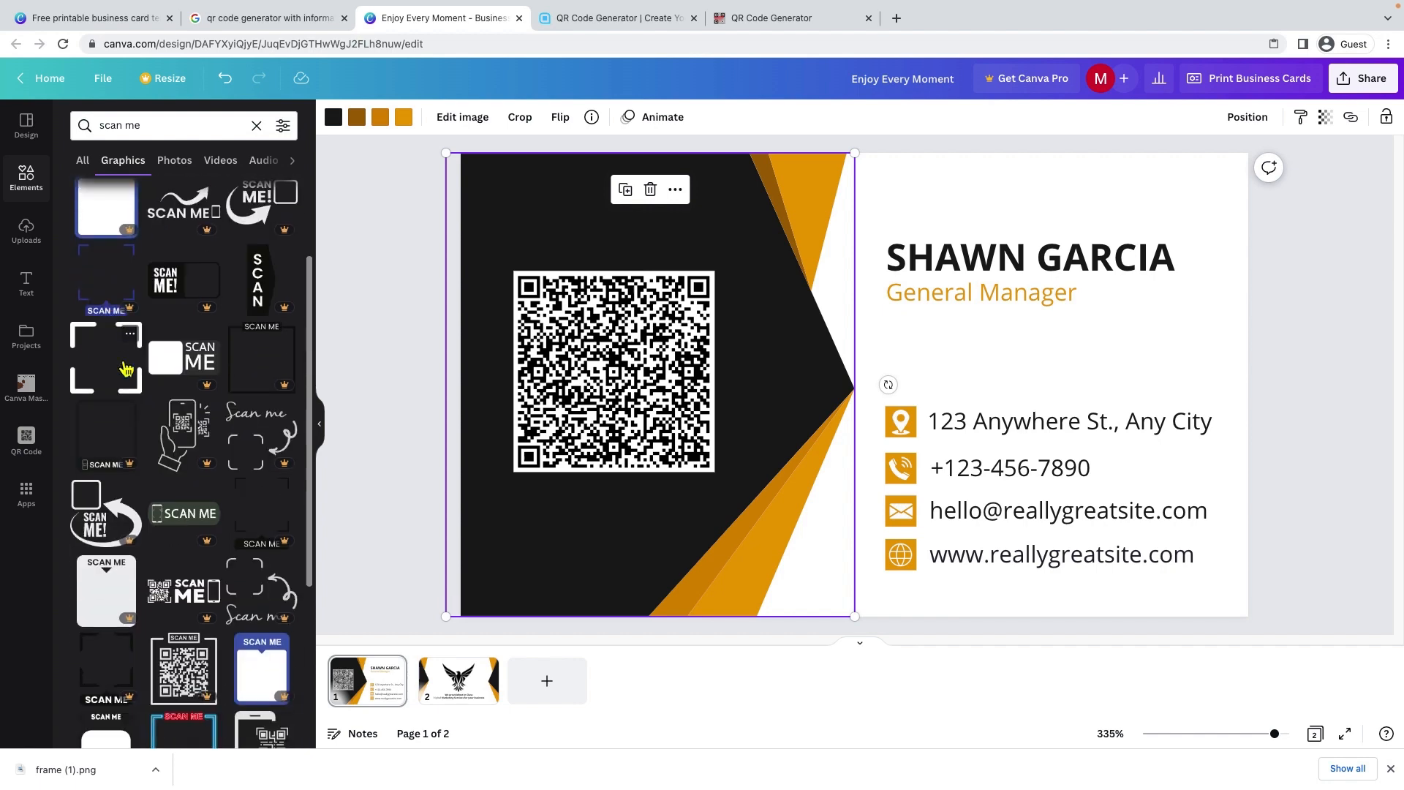
scroll(127, 371, down, 3)
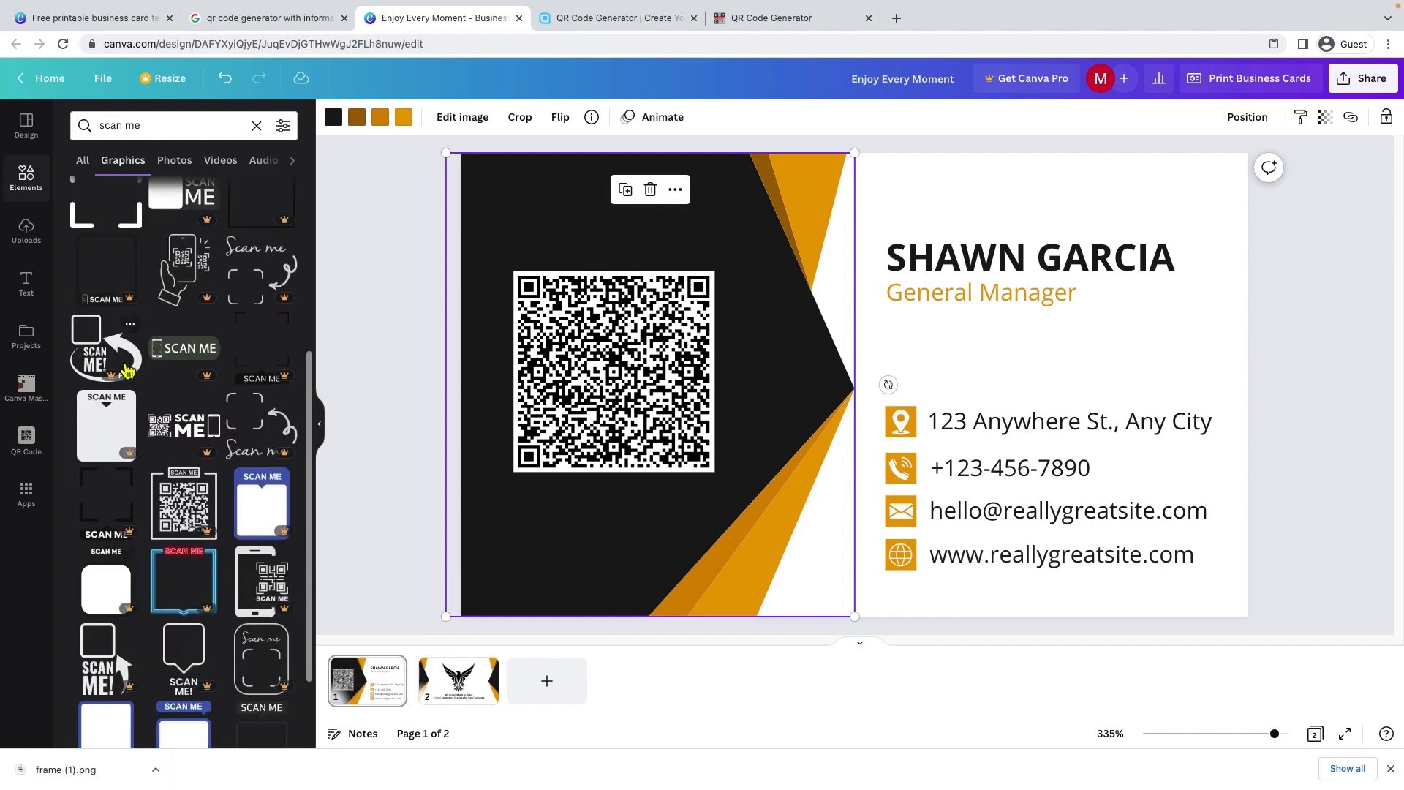
scroll(128, 371, down, 8)
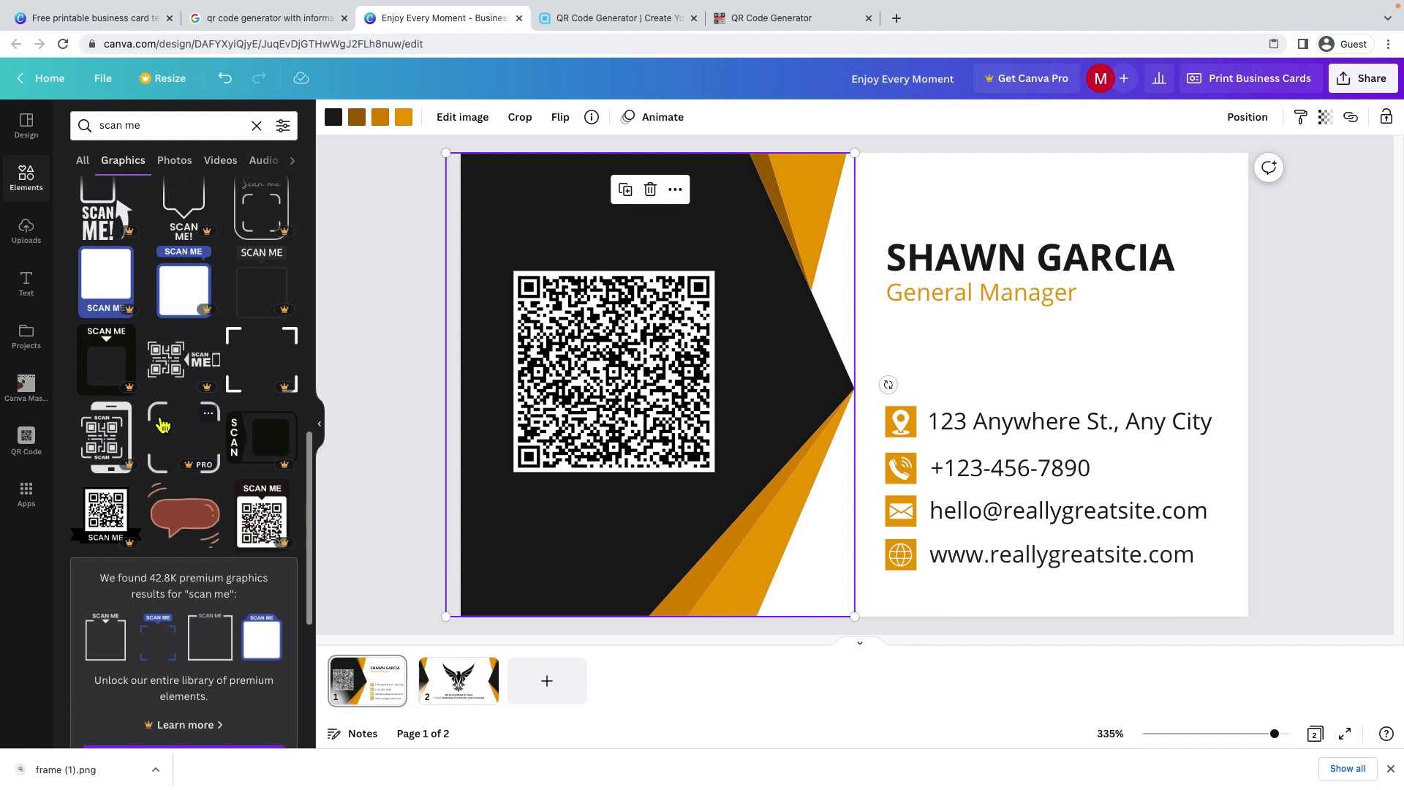
scroll(163, 425, up, 12)
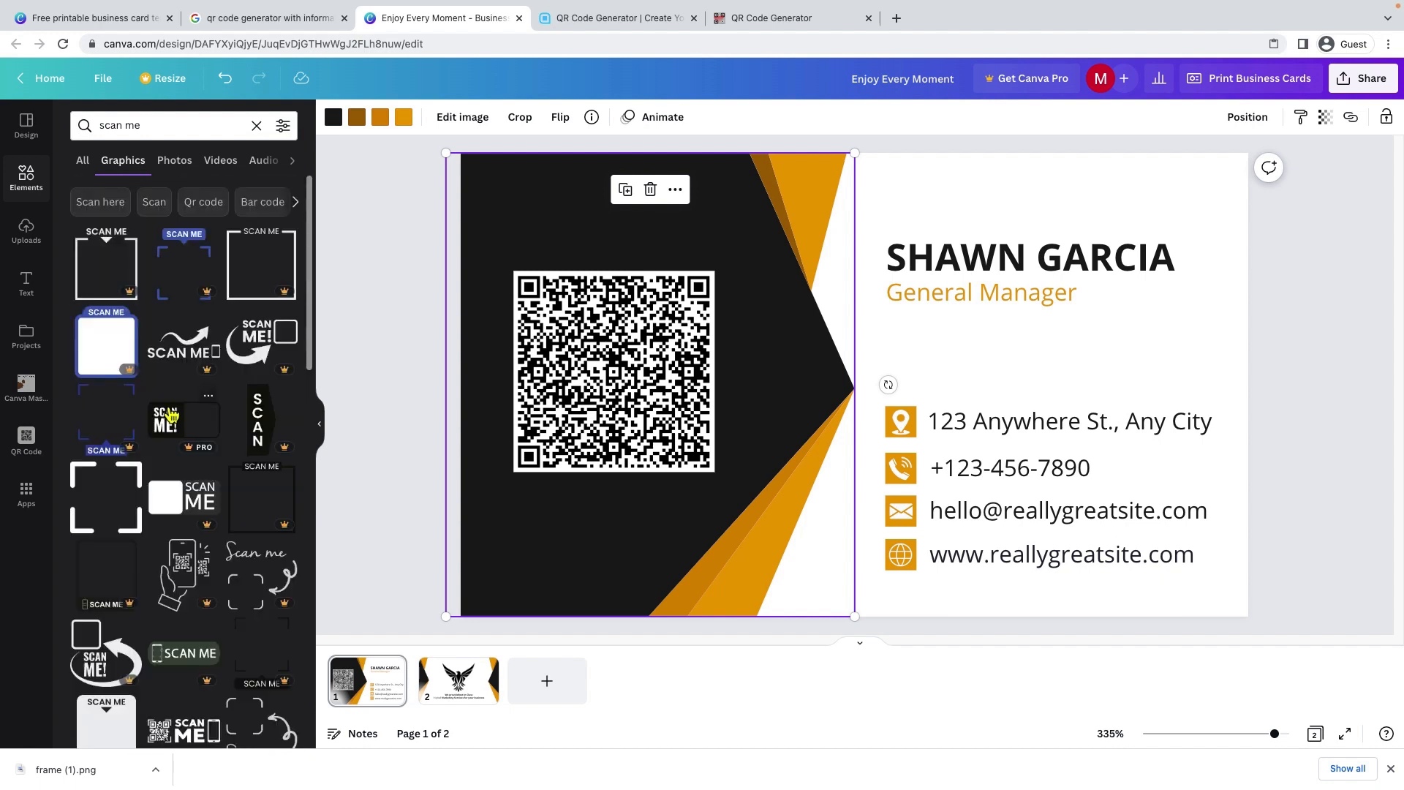
click(111, 408)
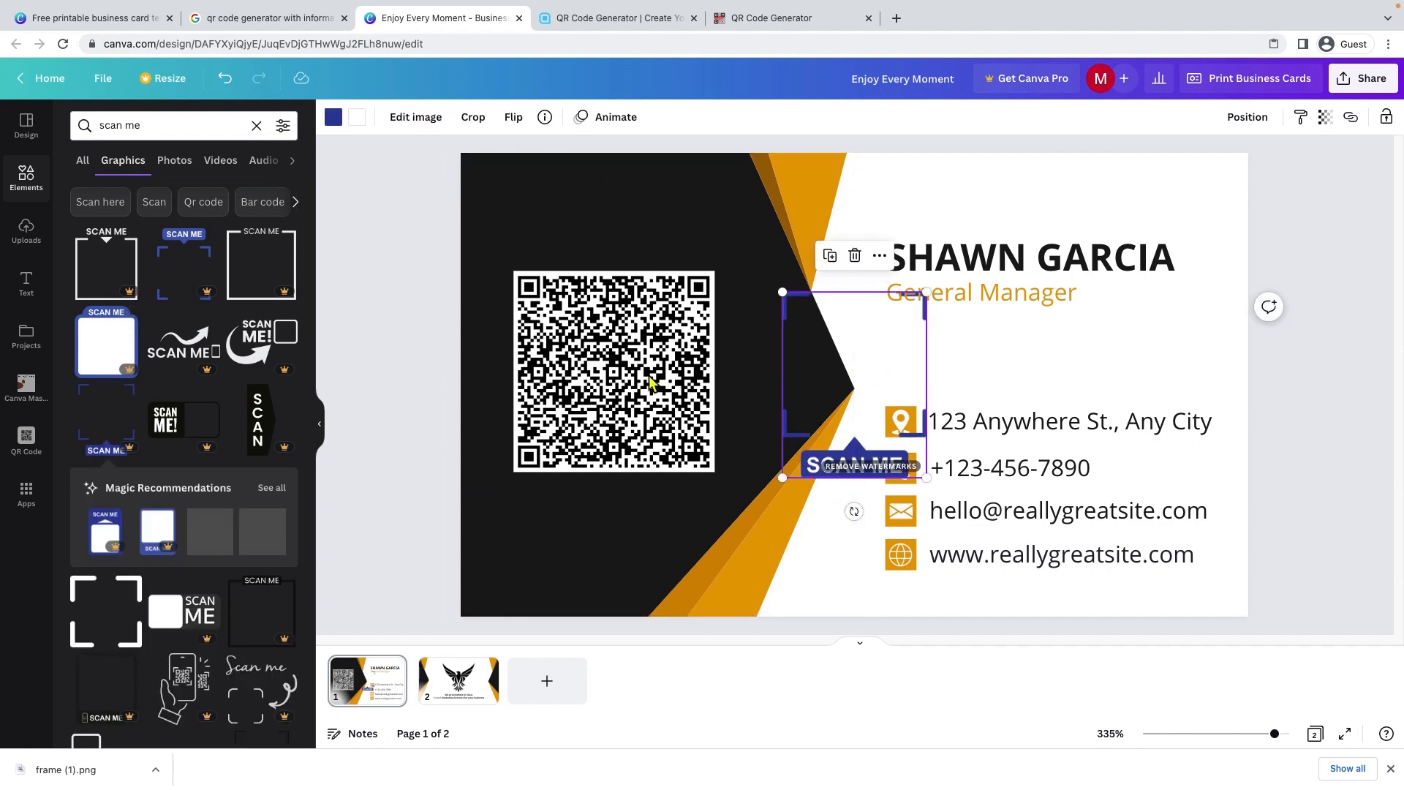
Position the SCAN ME frame around the QR code and enlarge it to about 2.3 wide by 3 high
drag(599, 368, 553, 347)
drag(647, 447, 749, 520)
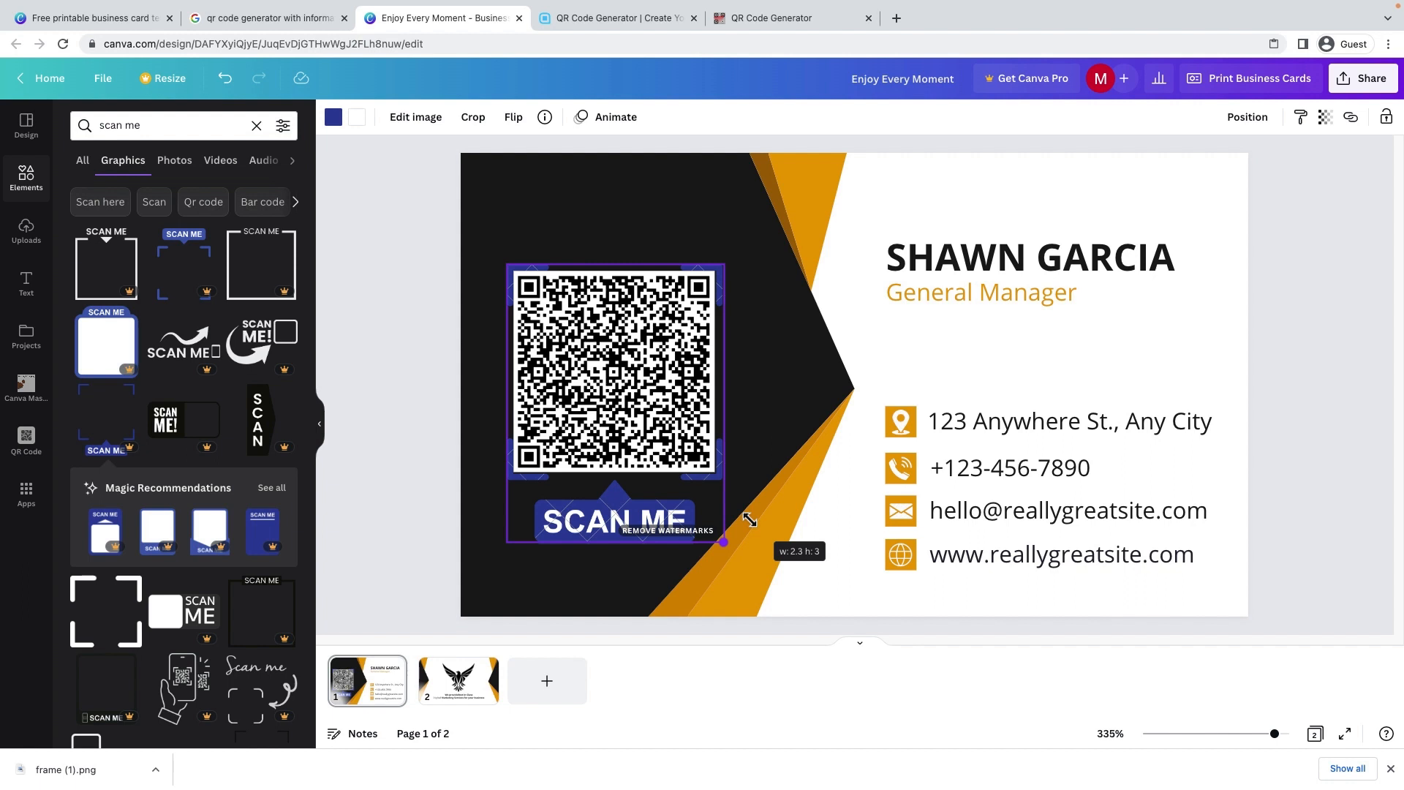
drag(749, 520, 750, 519)
click(411, 502)
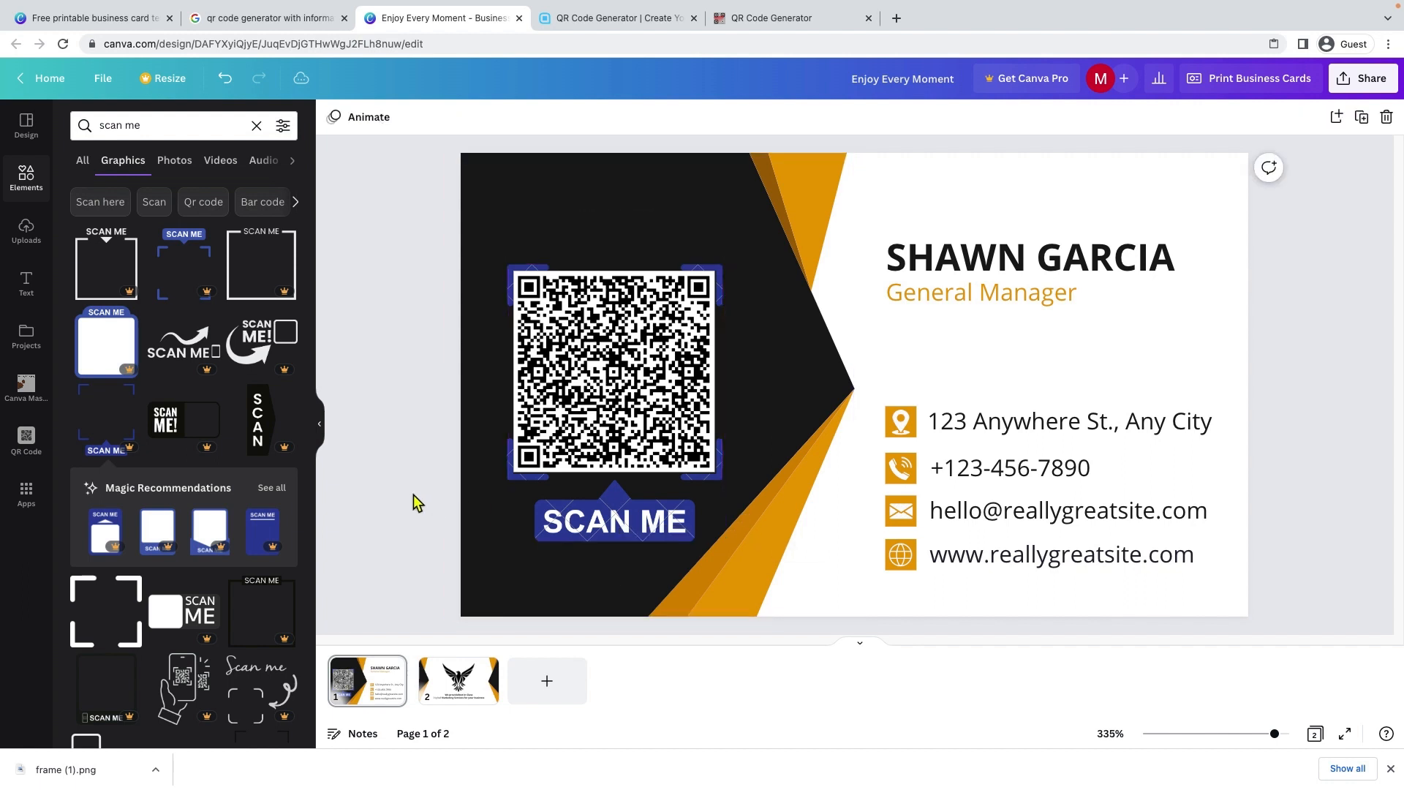
Send the SCAN ME frame backward so that it sits behind the QR code
right_click(598, 442)
click(684, 540)
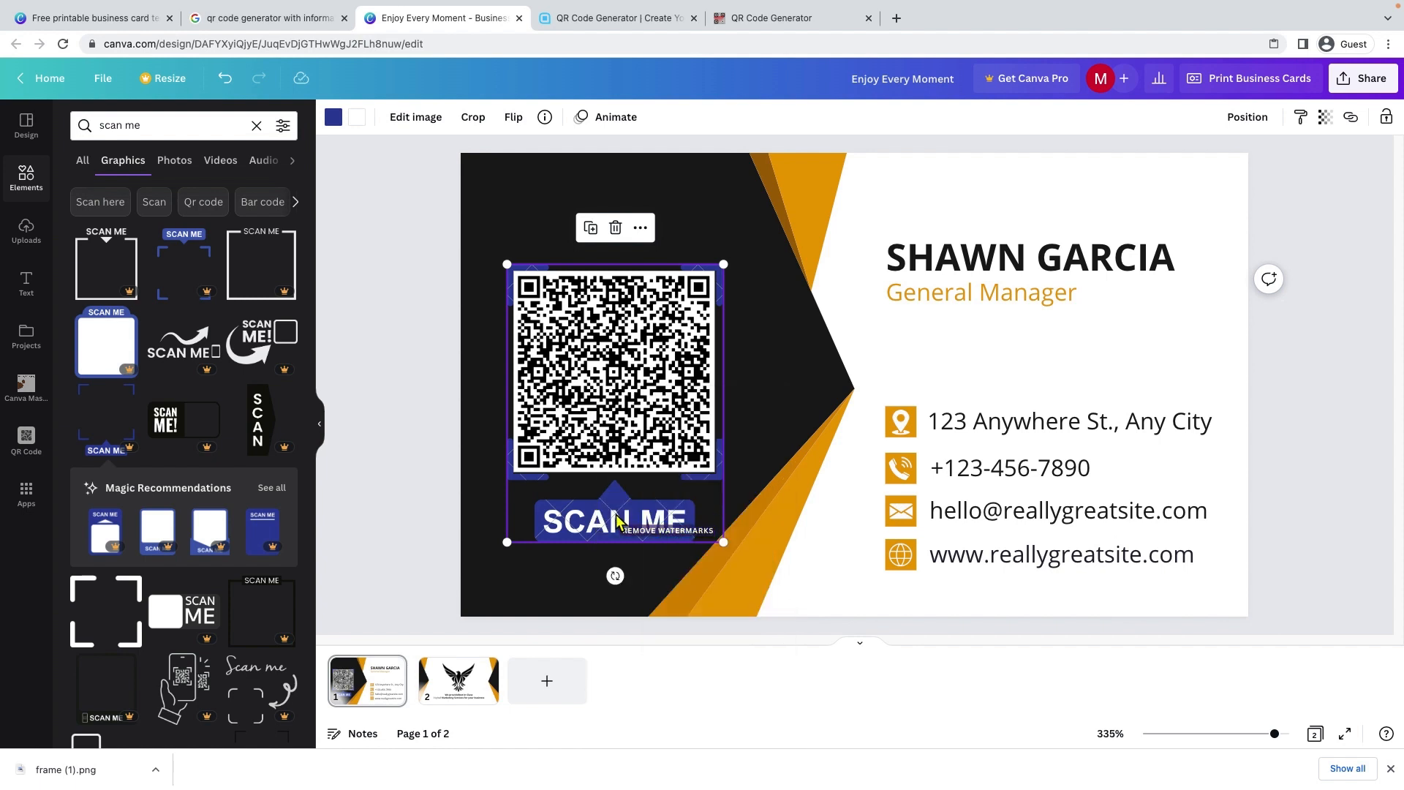
right_click(594, 452)
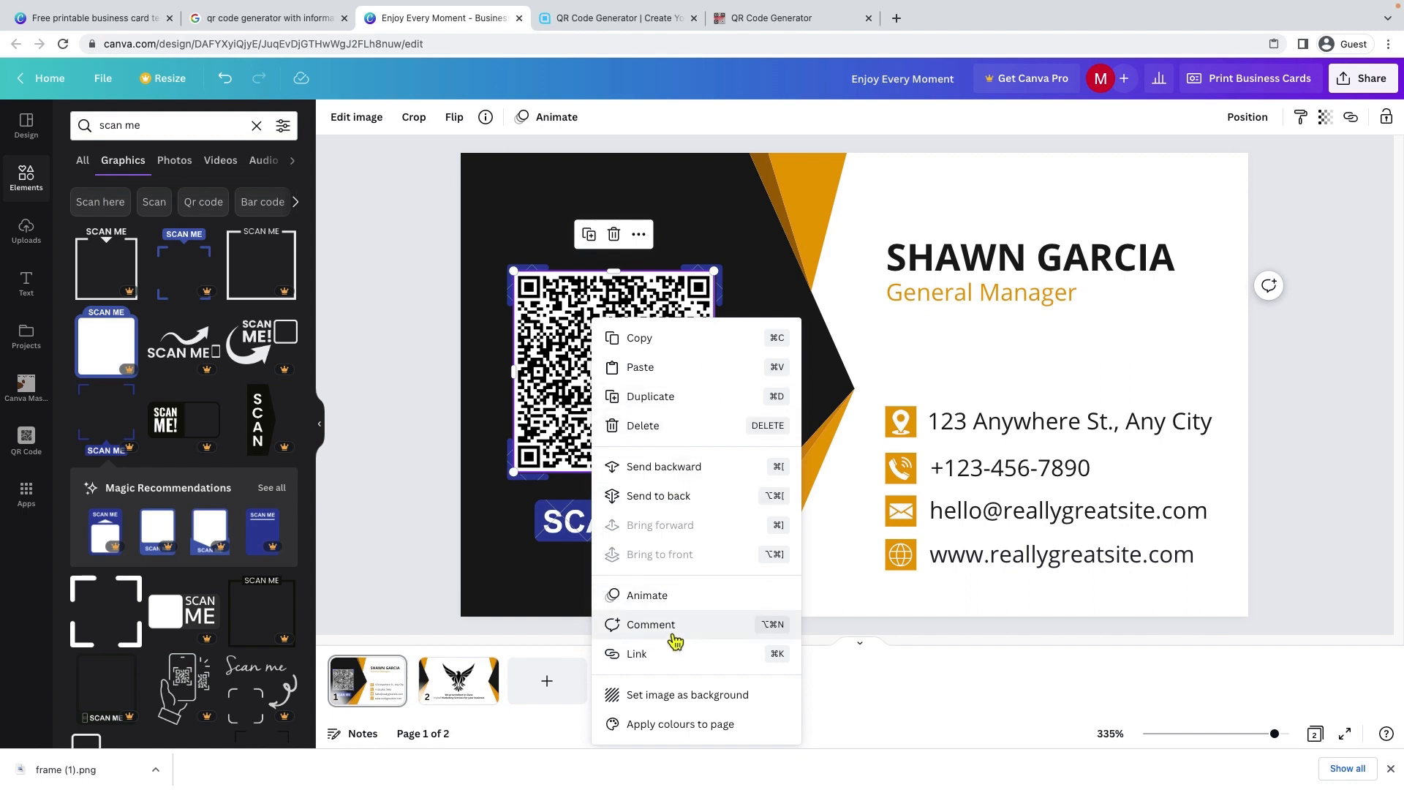
click(428, 435)
Try to select the QR code together with the SCAN ME frame and move them up, and undo the move
click(607, 420)
click(553, 512)
mouse_move(601, 419)
mouse_down()
mouse_move(599, 403)
mouse_move(602, 421)
mouse_up()
shift+click(533, 495)
click(586, 449)
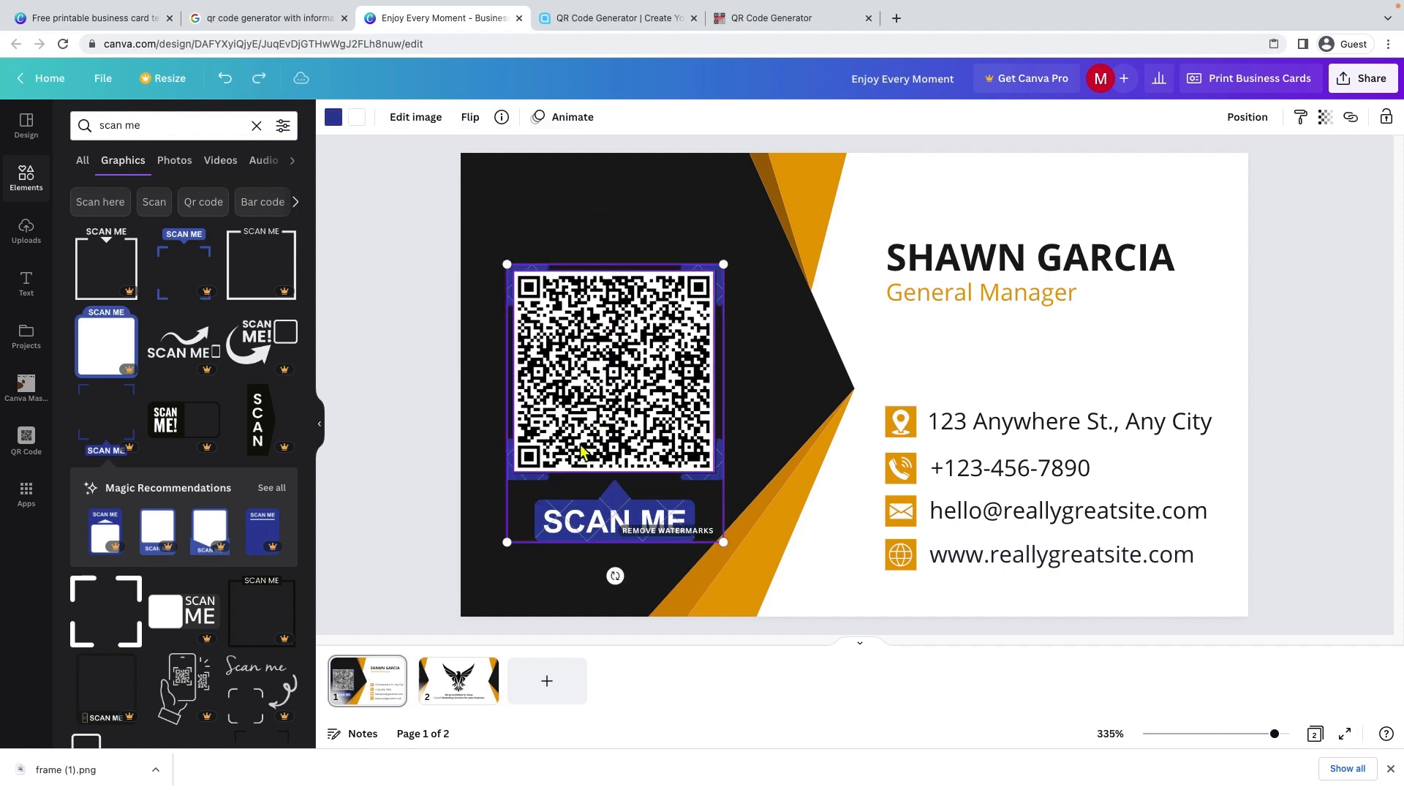
drag(603, 439, 601, 417)
click(503, 468)
click(413, 446)
key(ctrl+z)
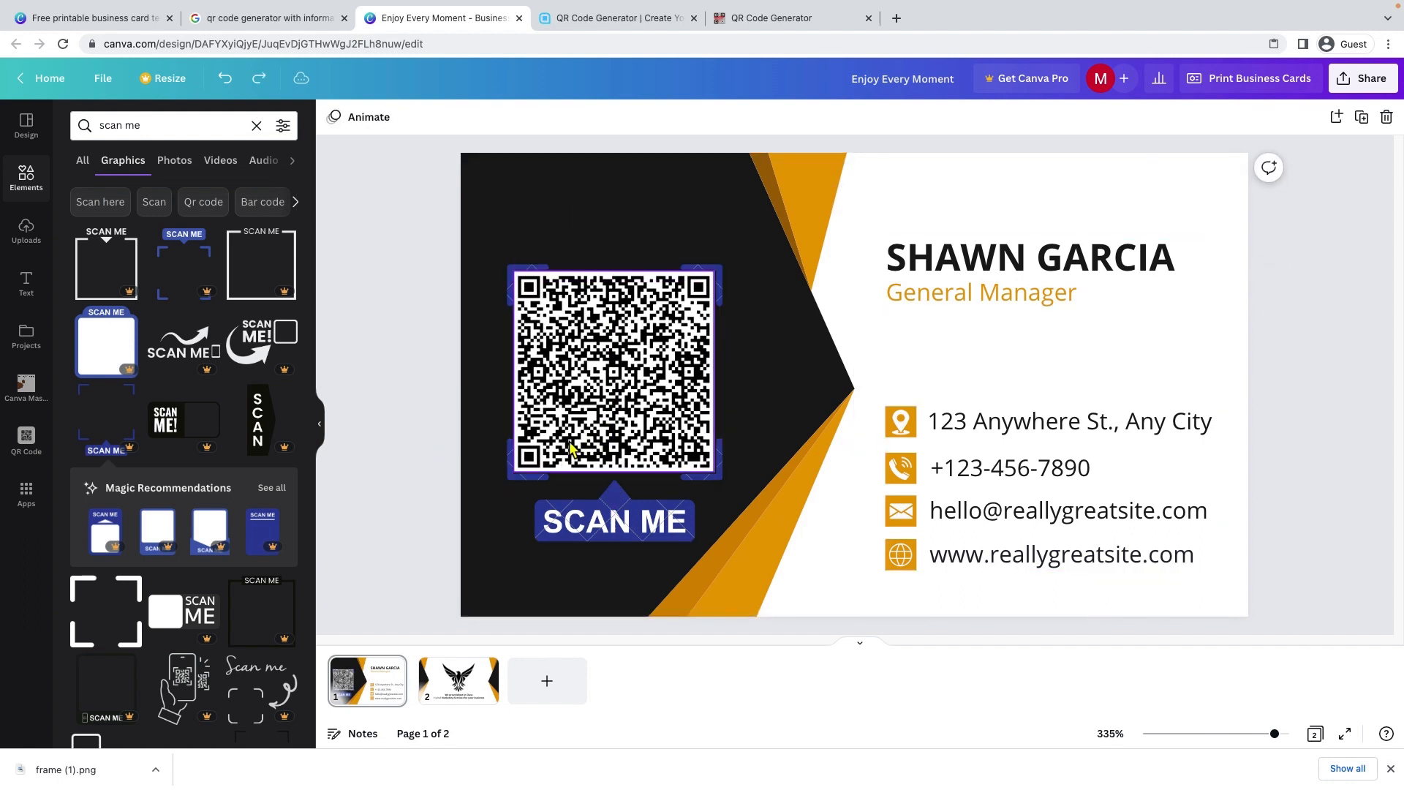
Move the QR code and its SCAN ME frame up slightly together on the front of the card
click(517, 475)
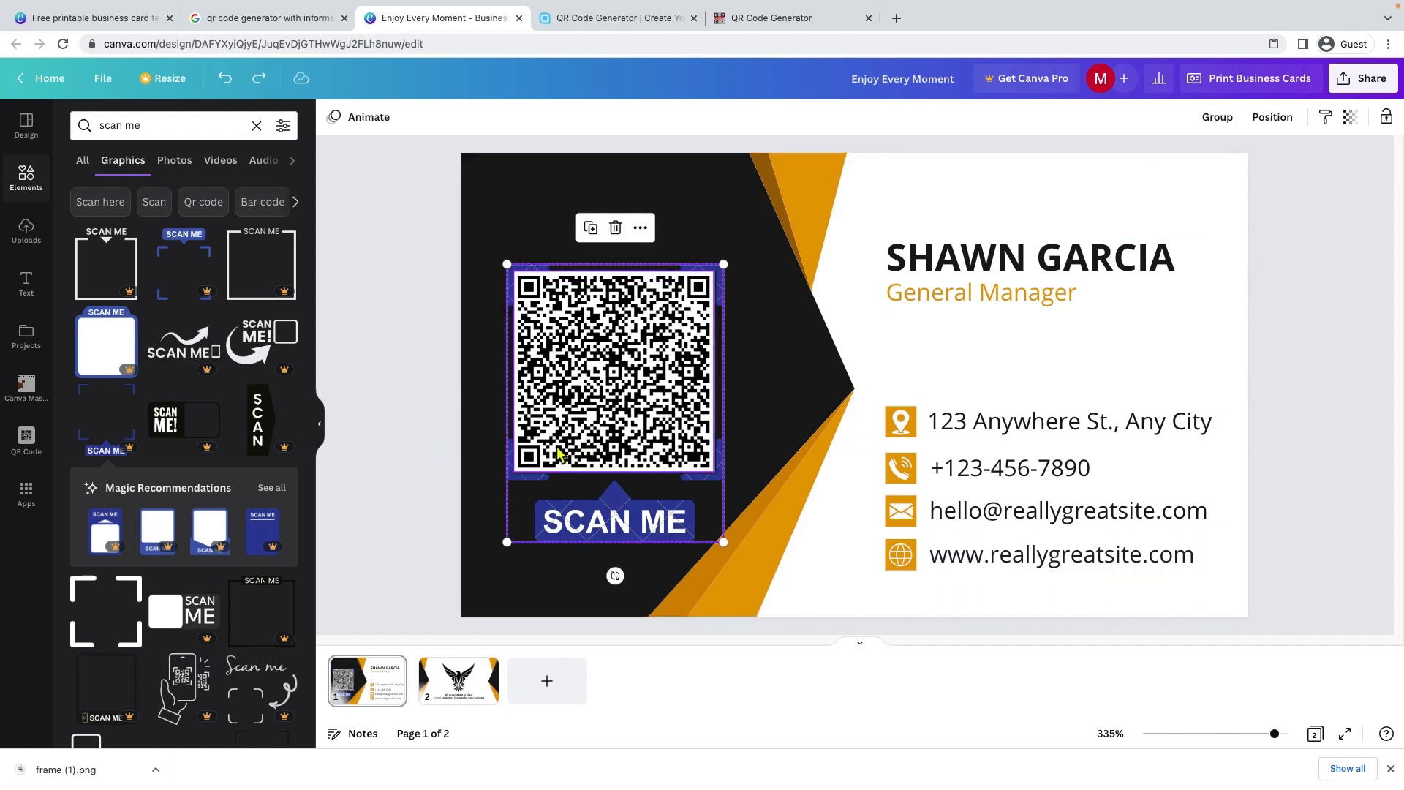
drag(559, 446, 558, 428)
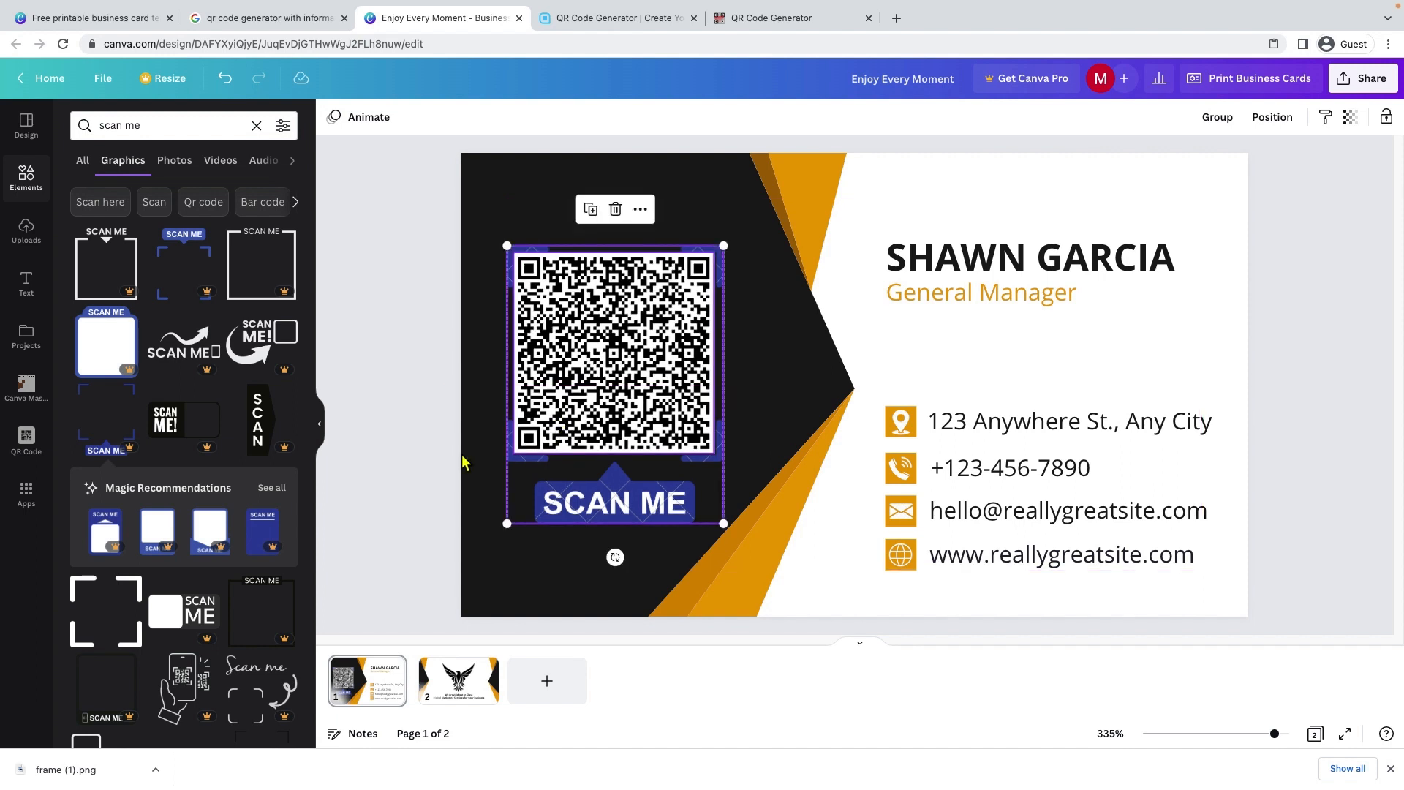
click(404, 467)
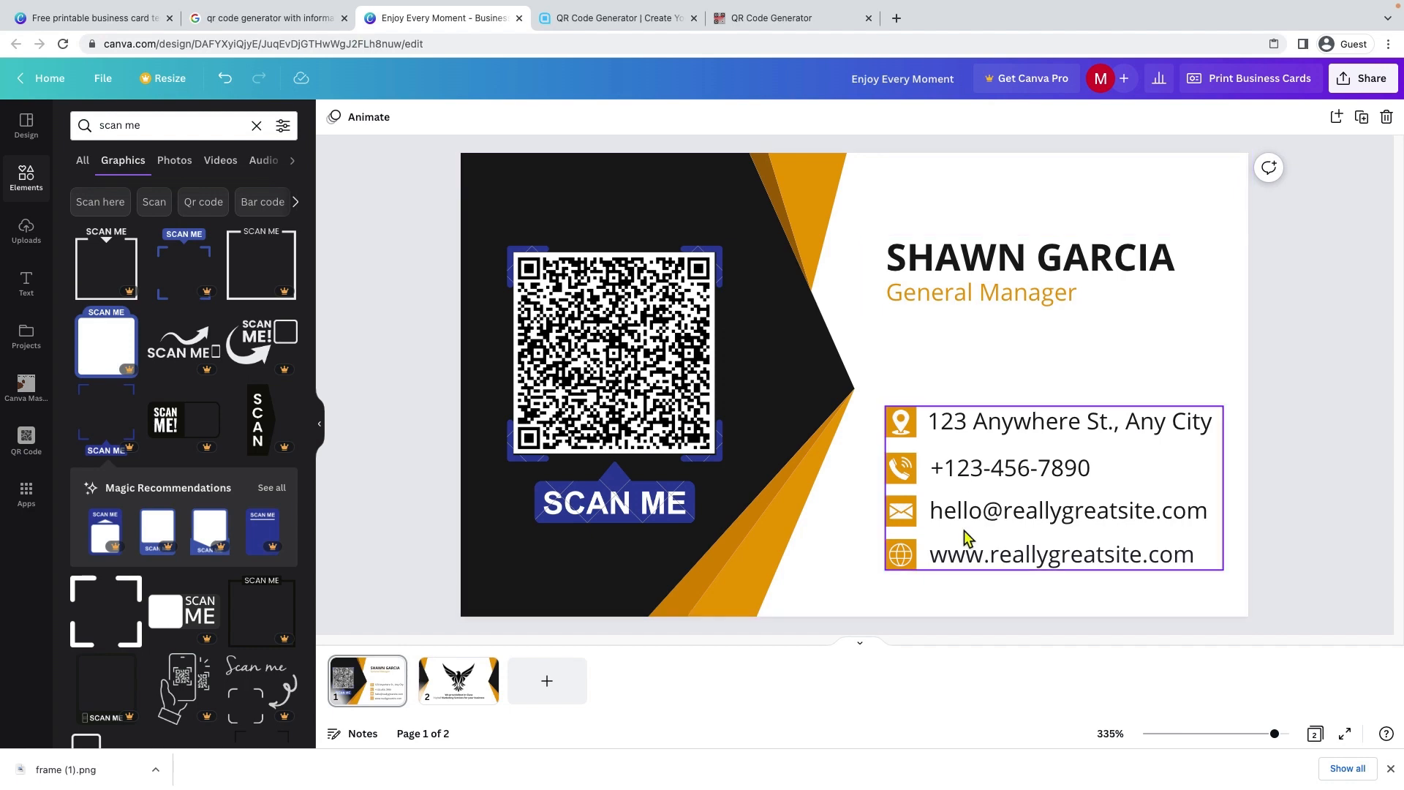
Review the card's back and front pages and the QR Code Generator site, and return to the Canva design
click(489, 667)
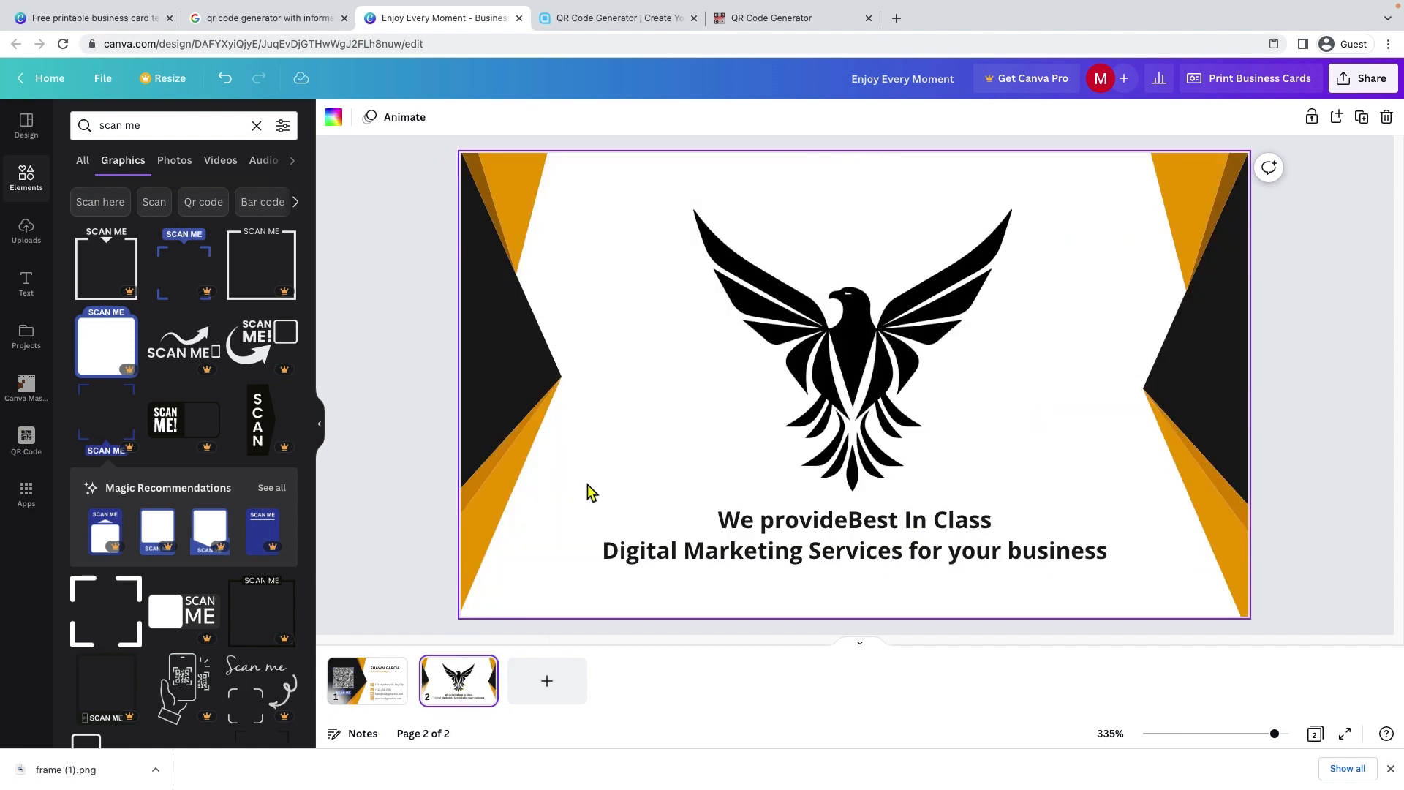
click(385, 684)
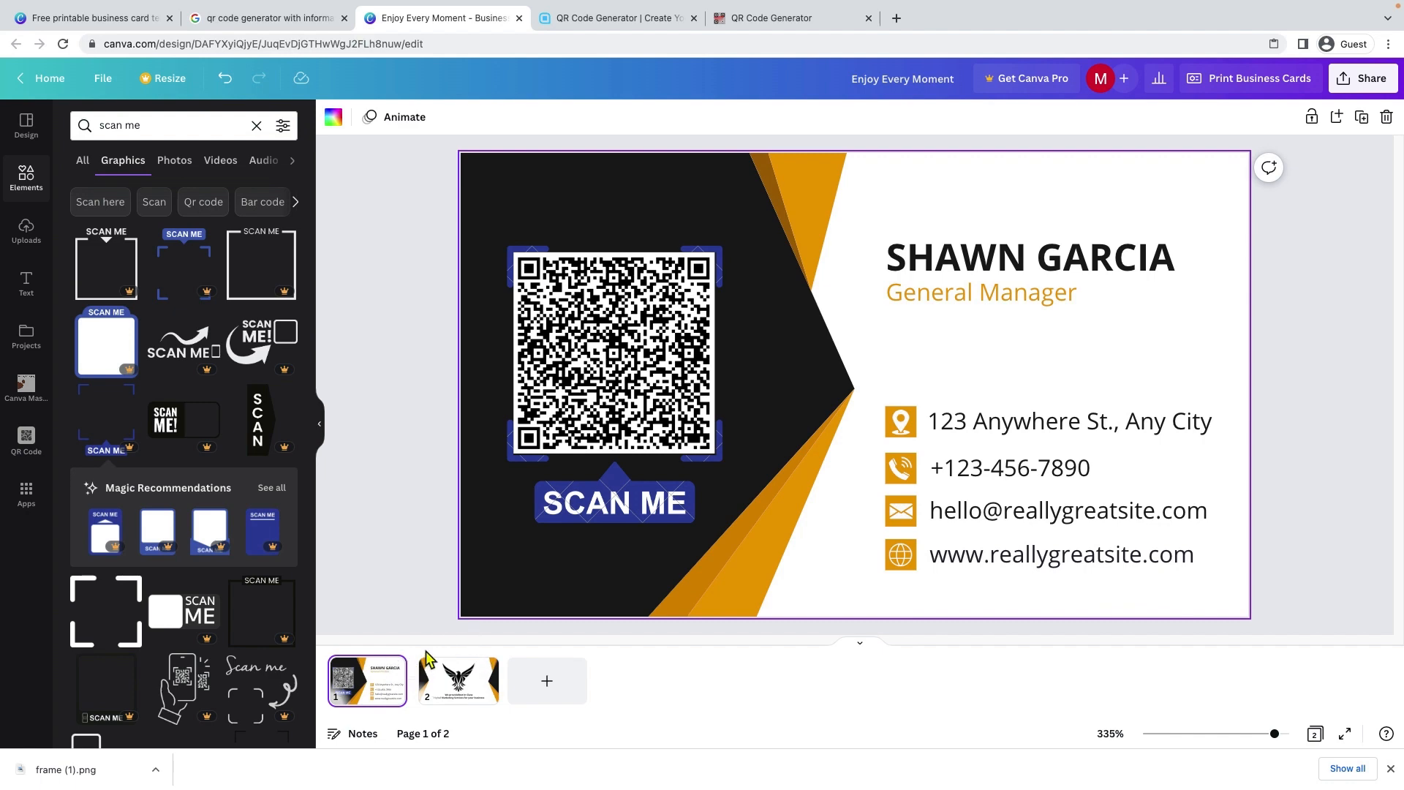
click(595, 19)
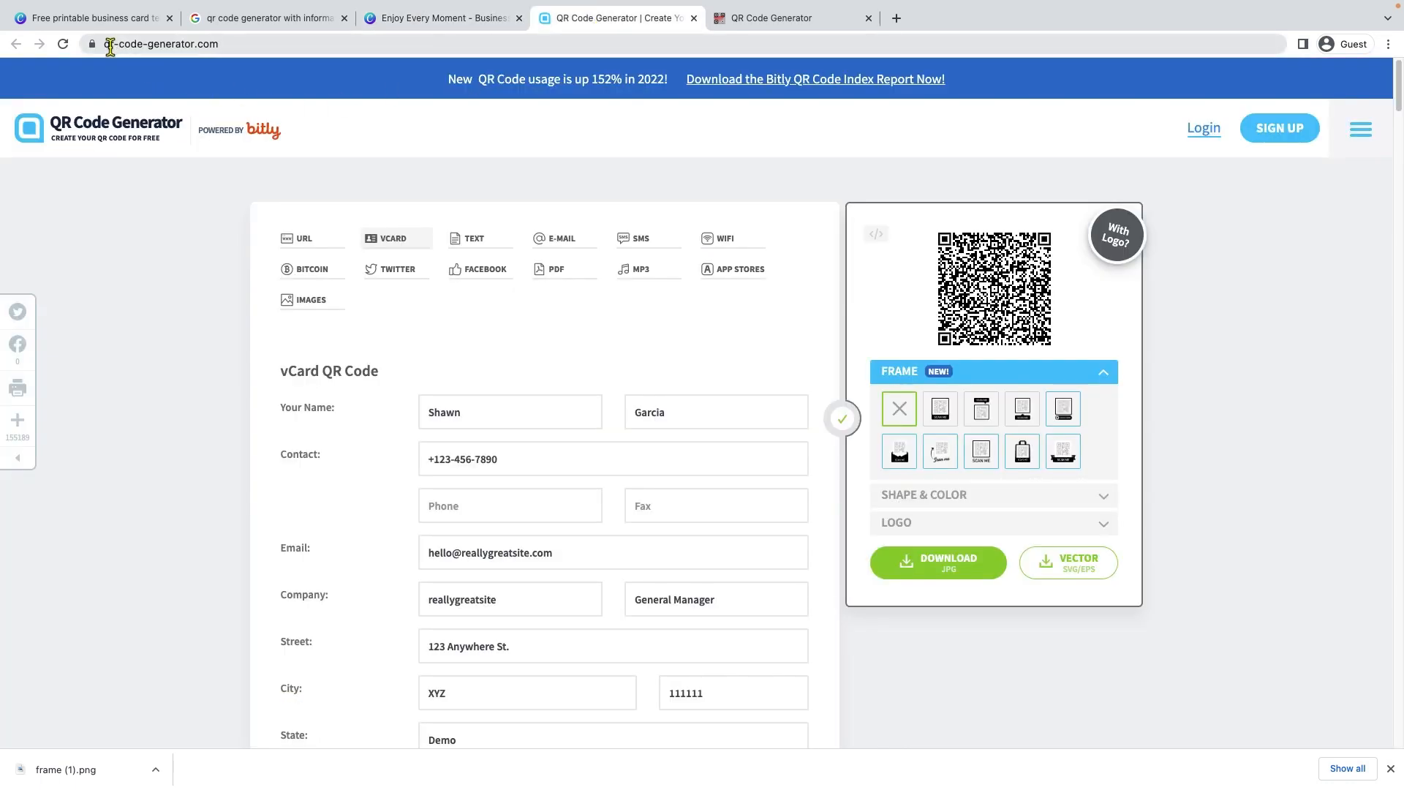
click(411, 24)
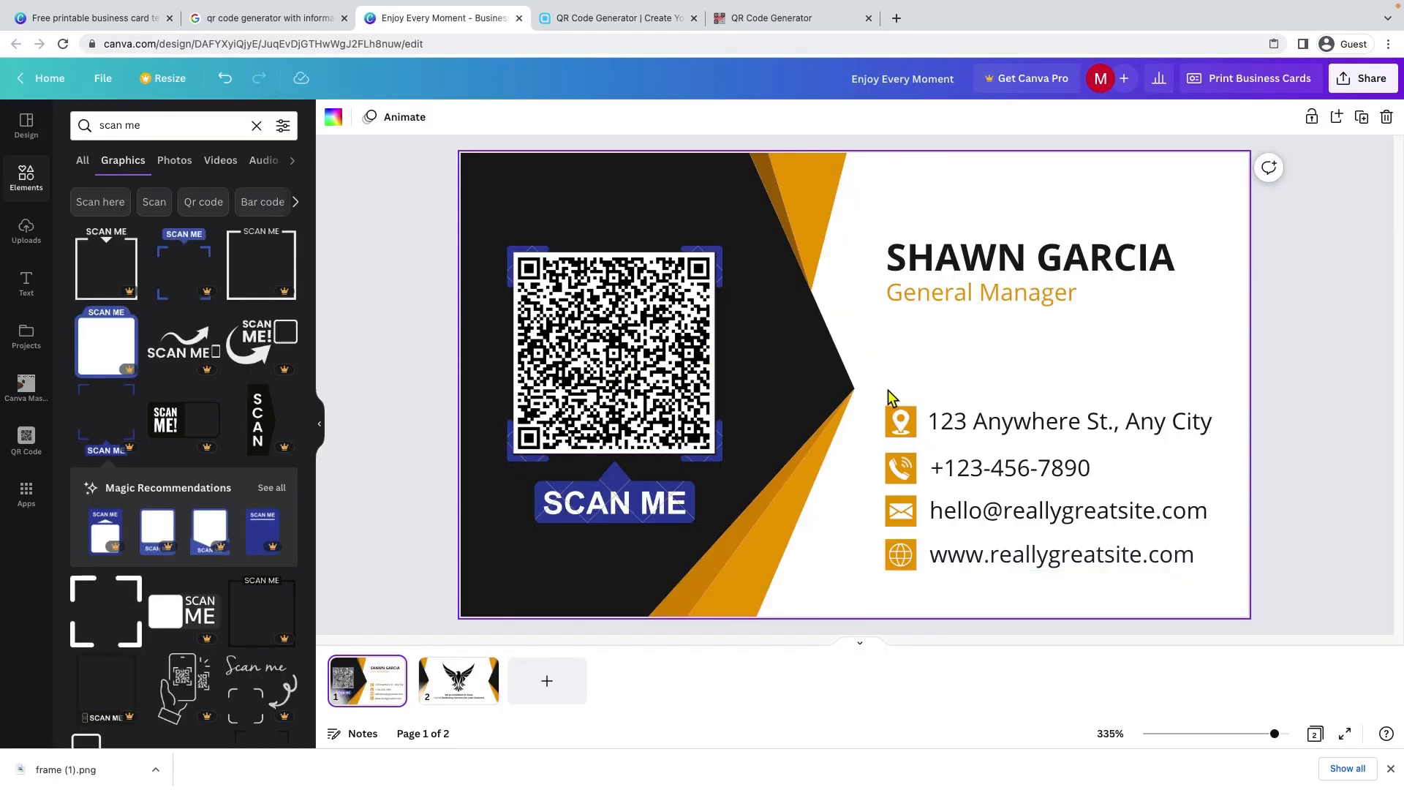
Try to download all pages of the card as PDF Print with the RGB (best for digital use) colour profile
click(1362, 80)
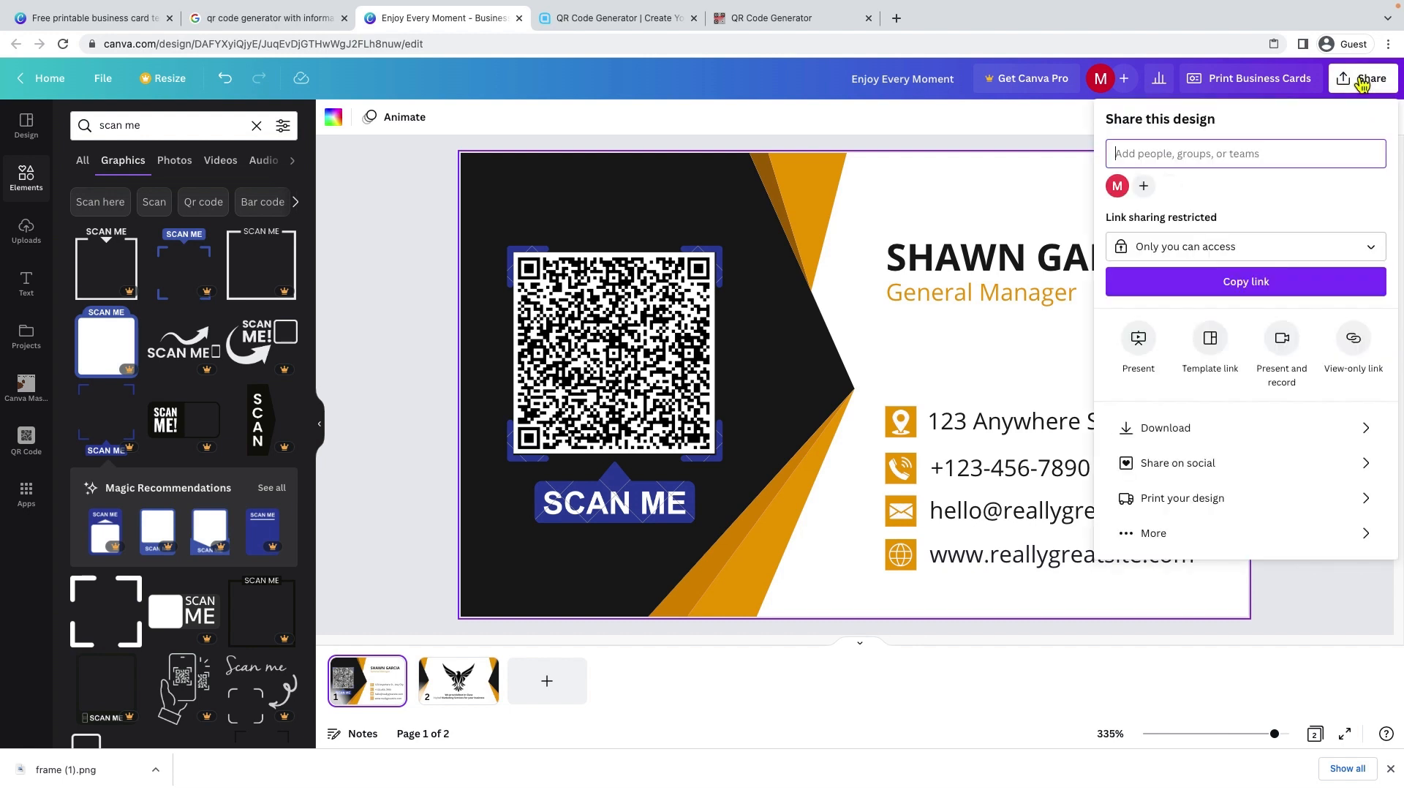
click(1246, 427)
click(1270, 187)
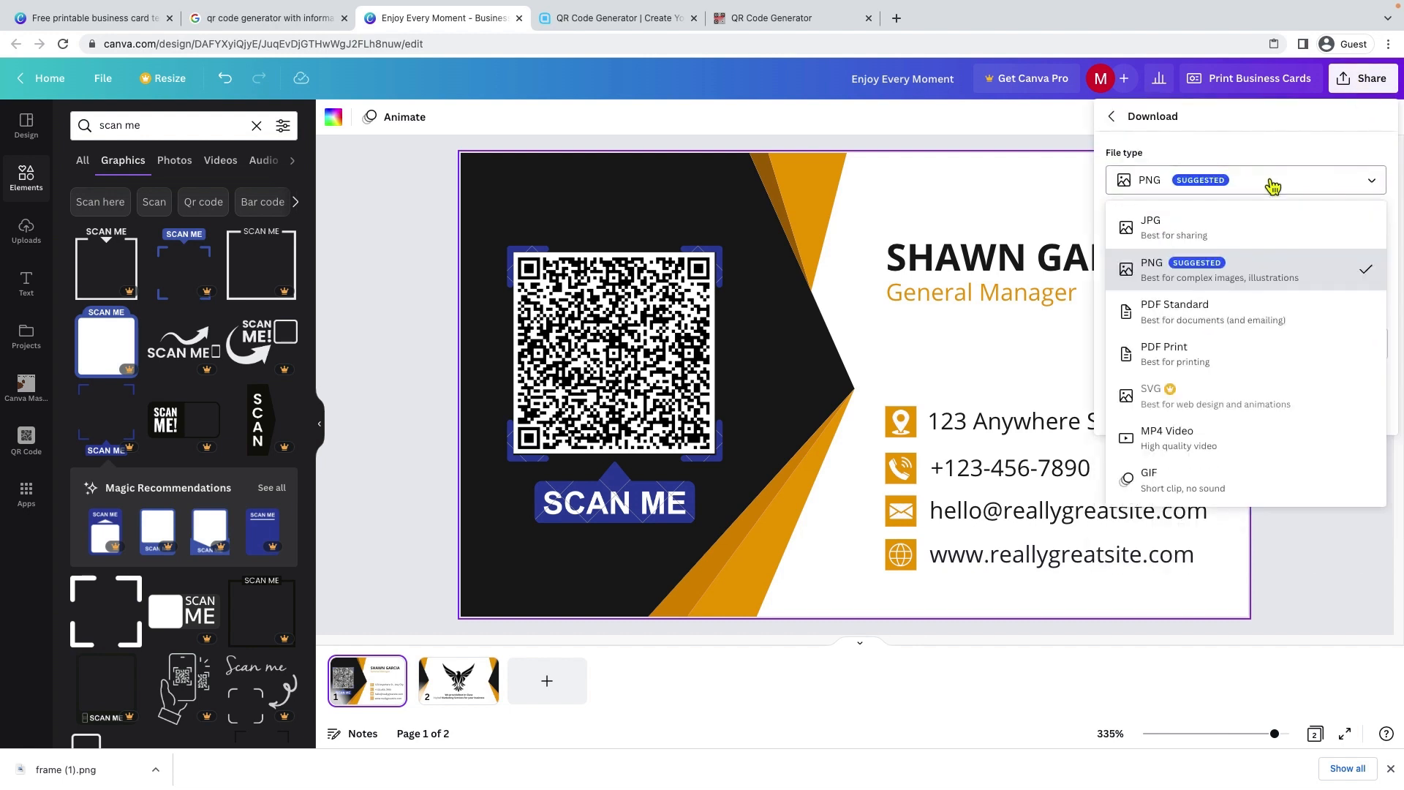
click(1215, 360)
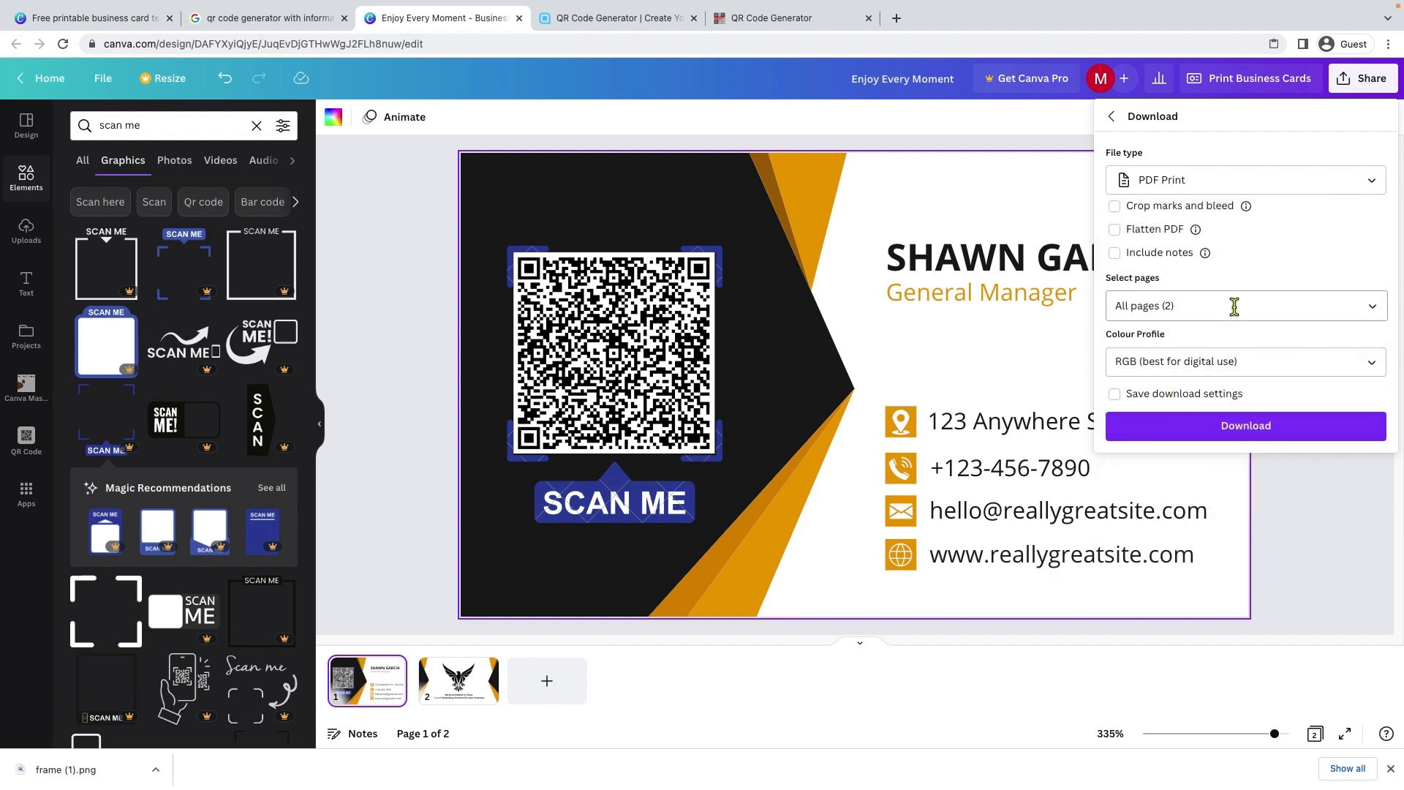
click(1328, 376)
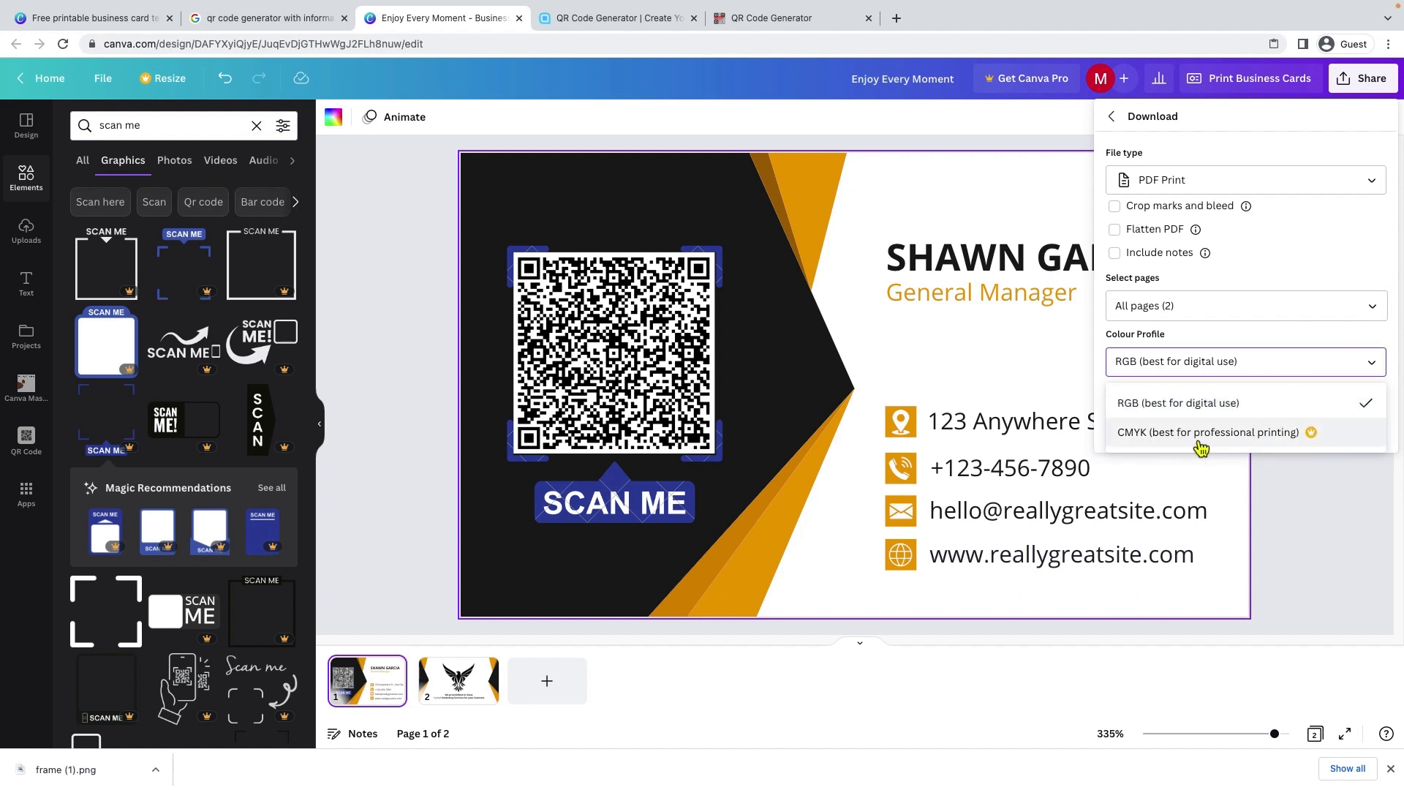
click(1218, 403)
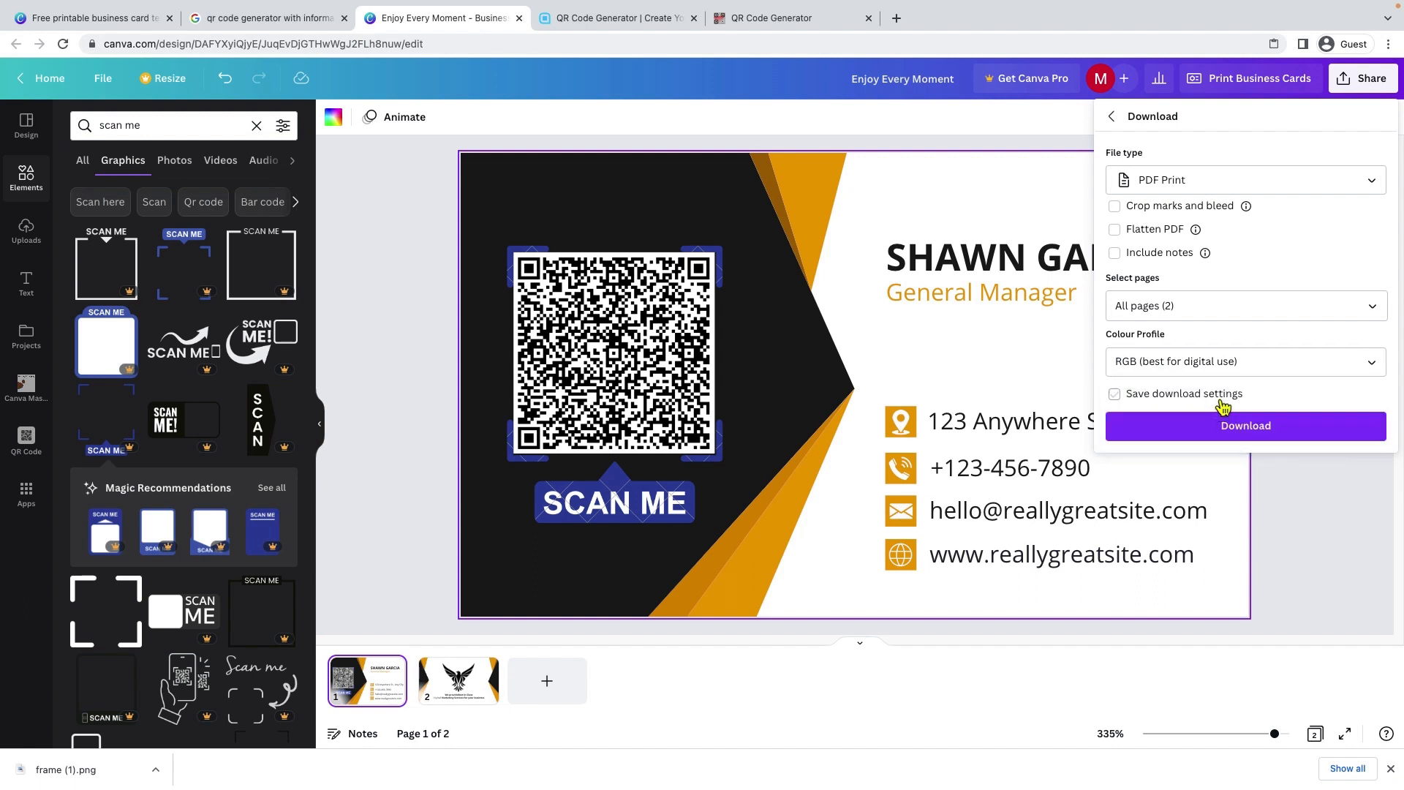
click(1272, 433)
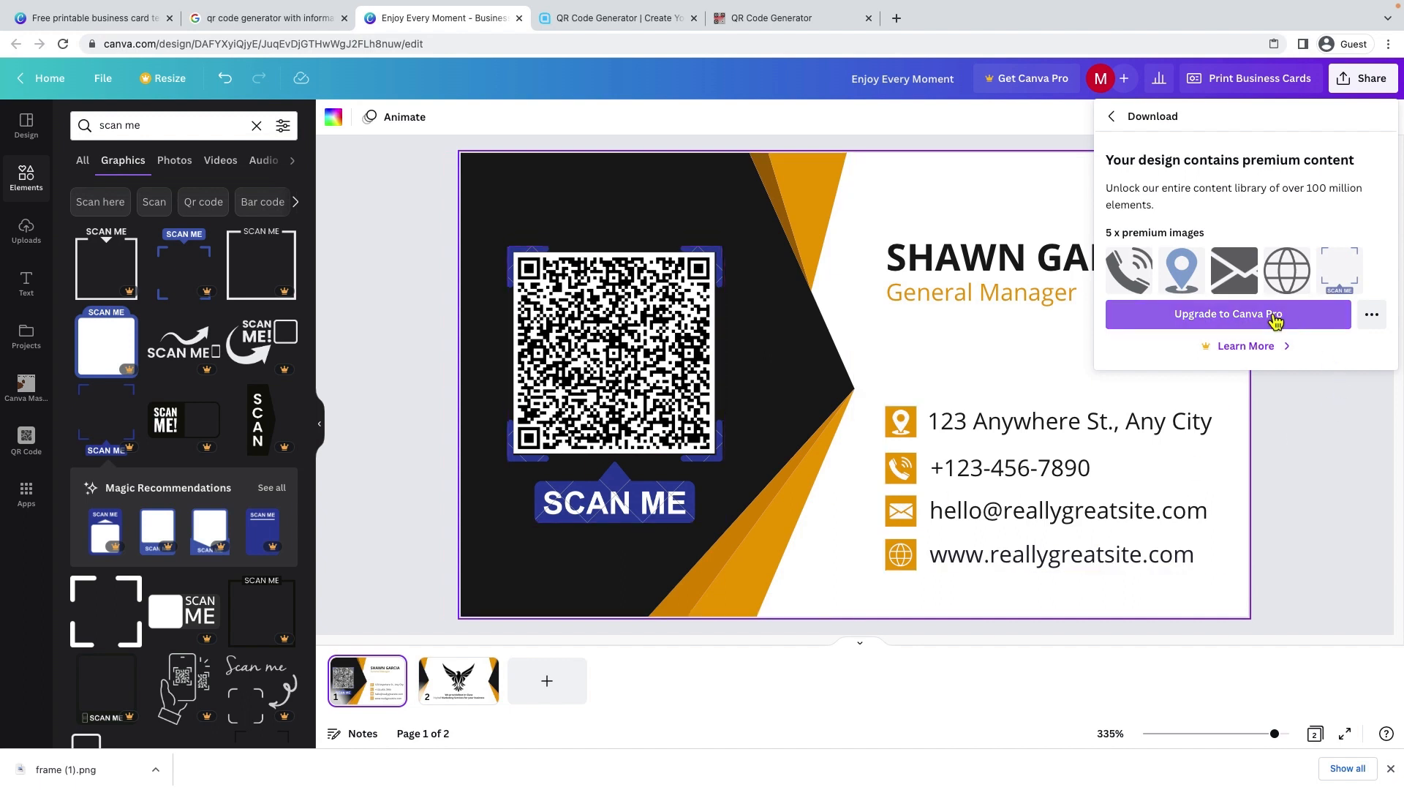
View the alternatives to upgrading for a design with premium content, and close the download options
click(1371, 314)
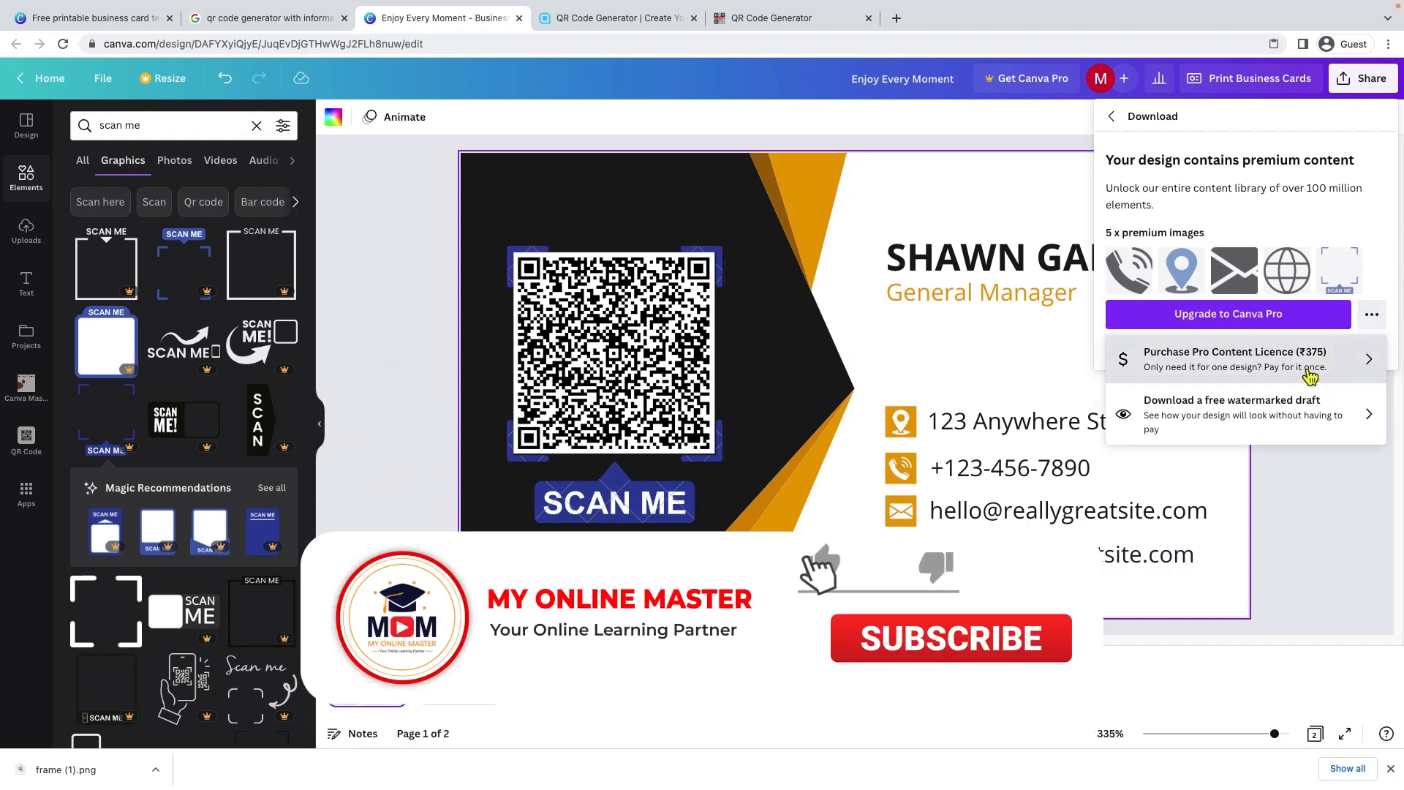
click(1374, 320)
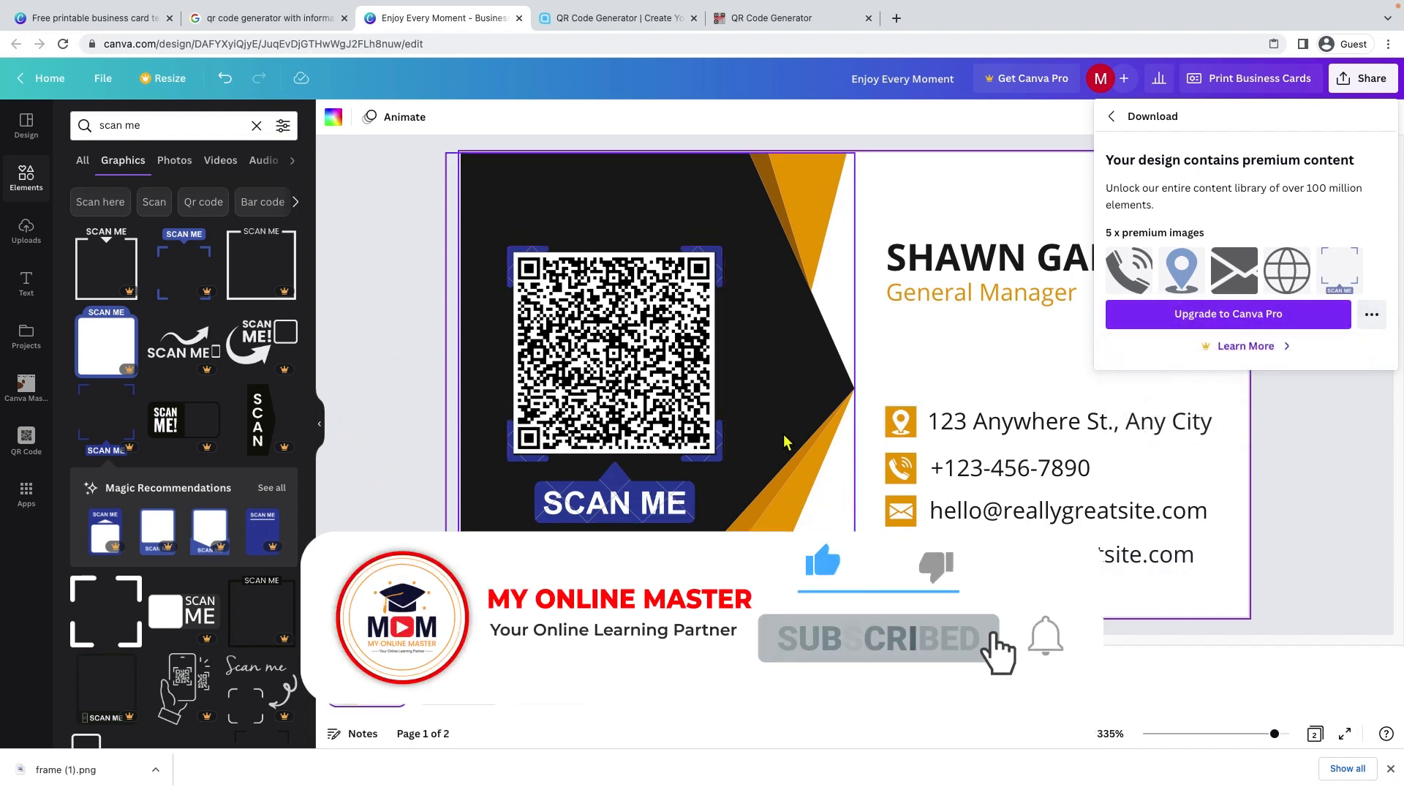
click(1306, 539)
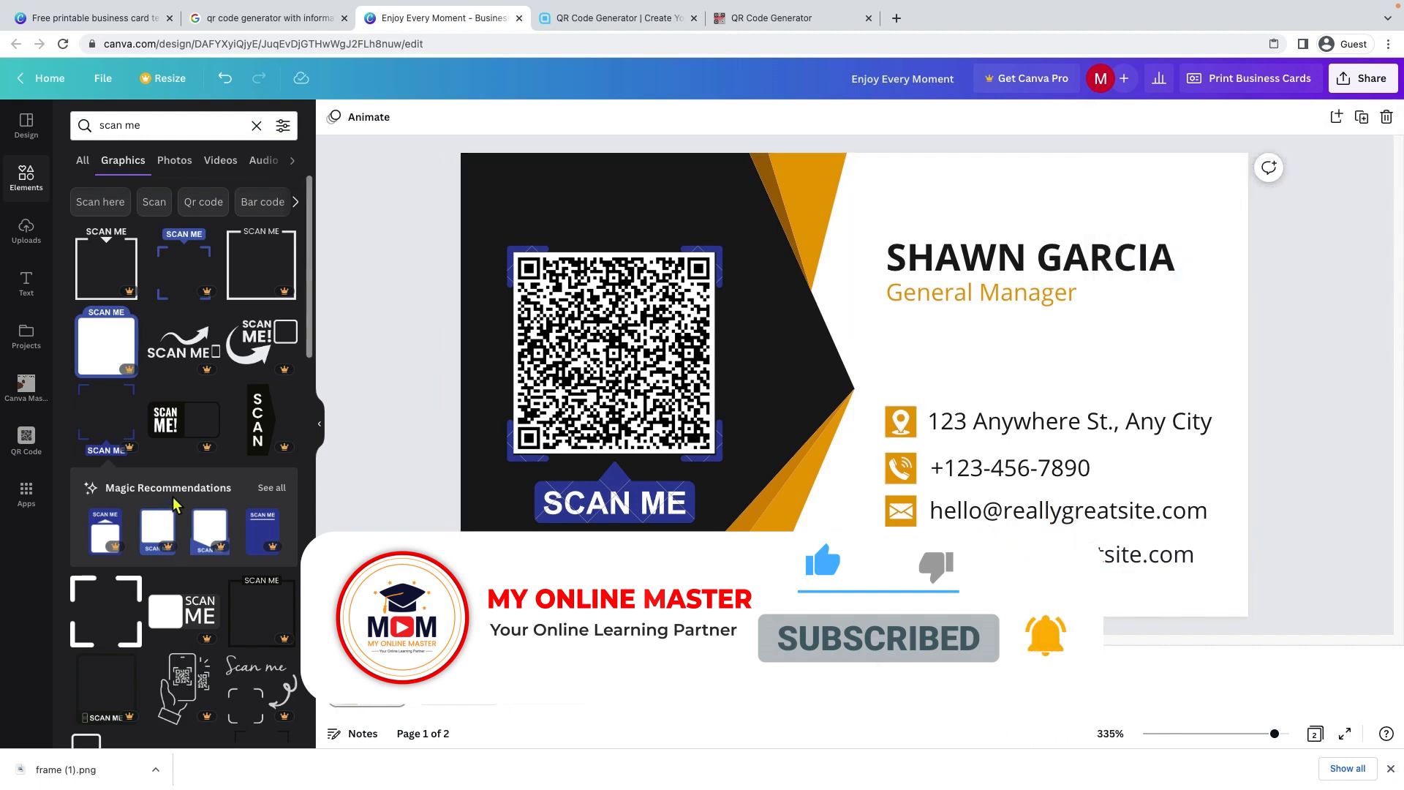
scroll(176, 504, down, 5)
scroll(175, 503, down, 5)
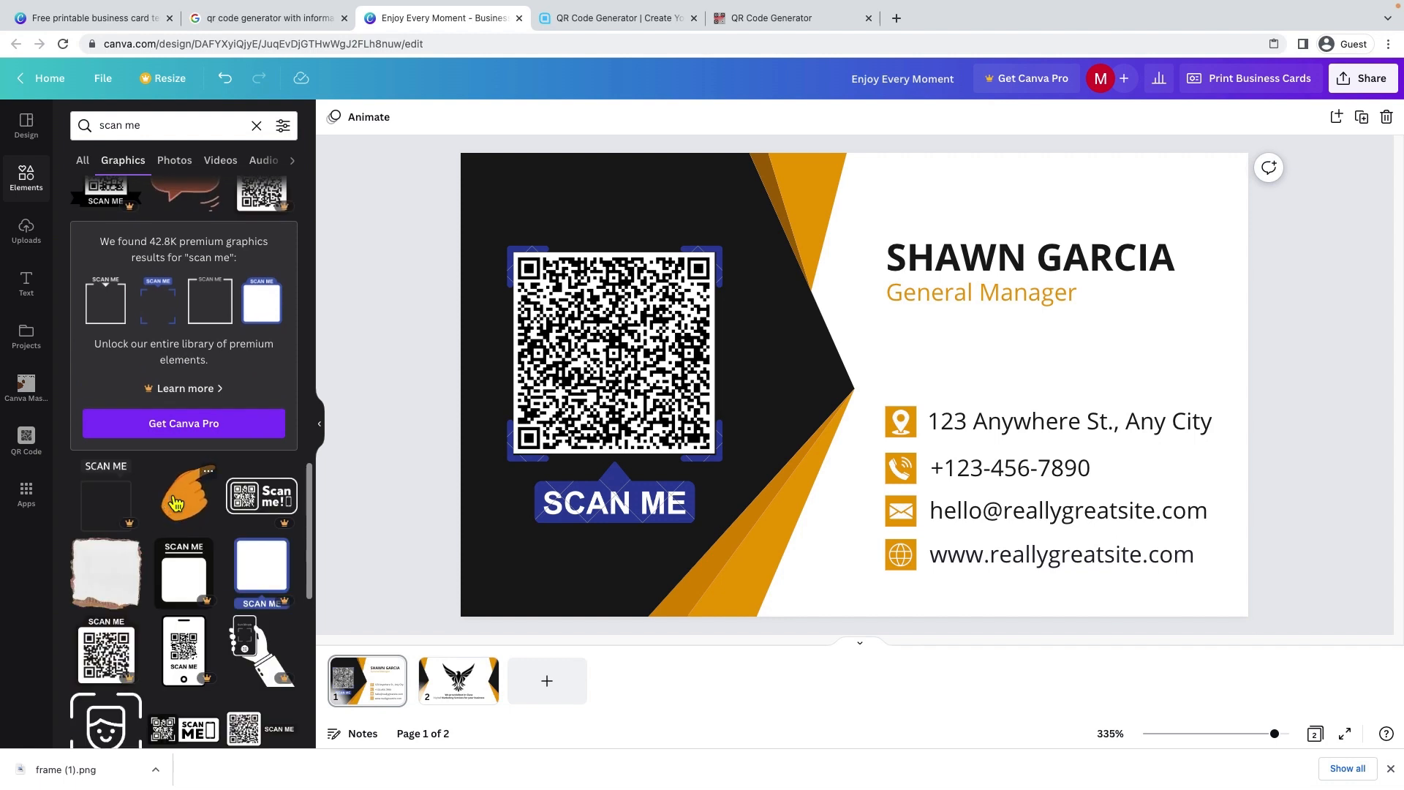
scroll(175, 503, up, 5)
scroll(176, 503, up, 4)
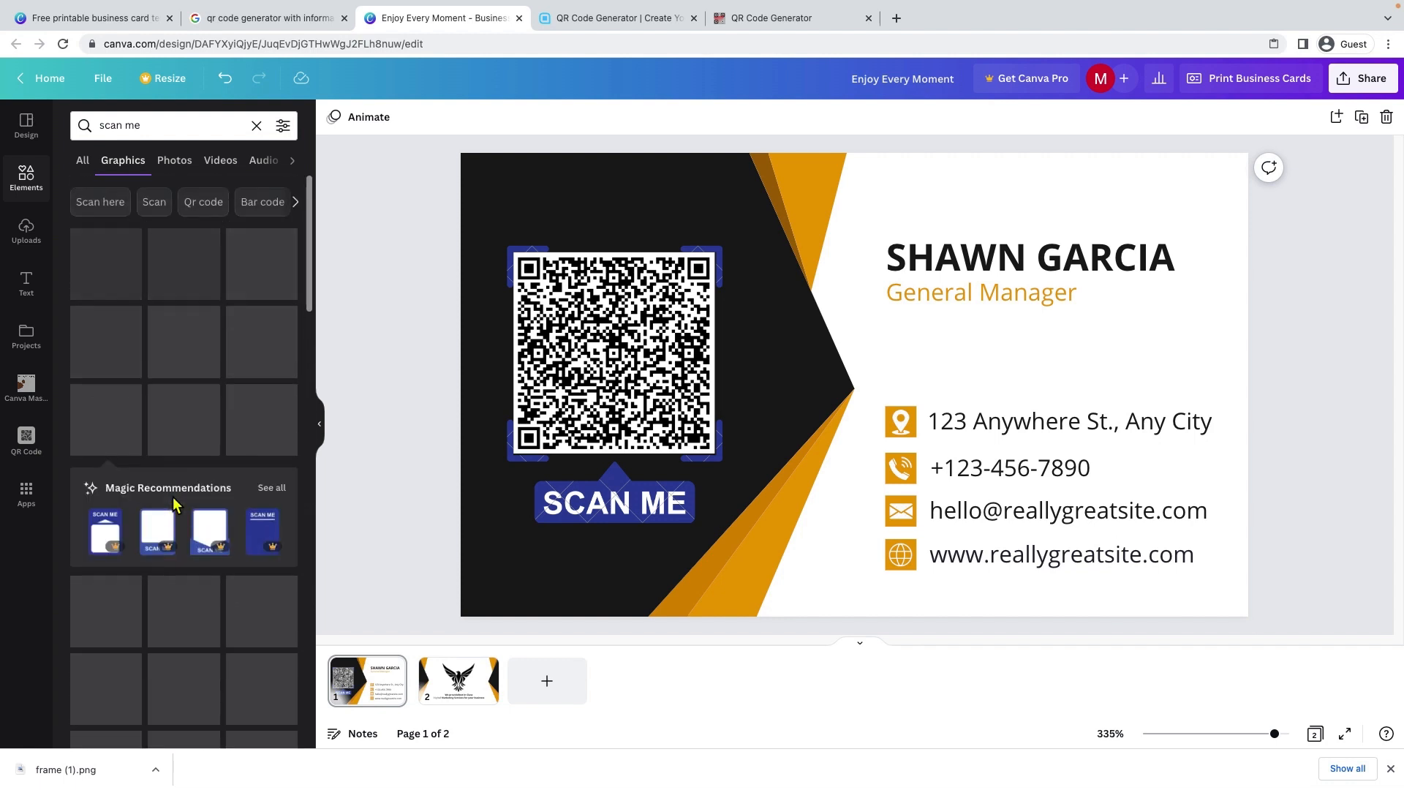